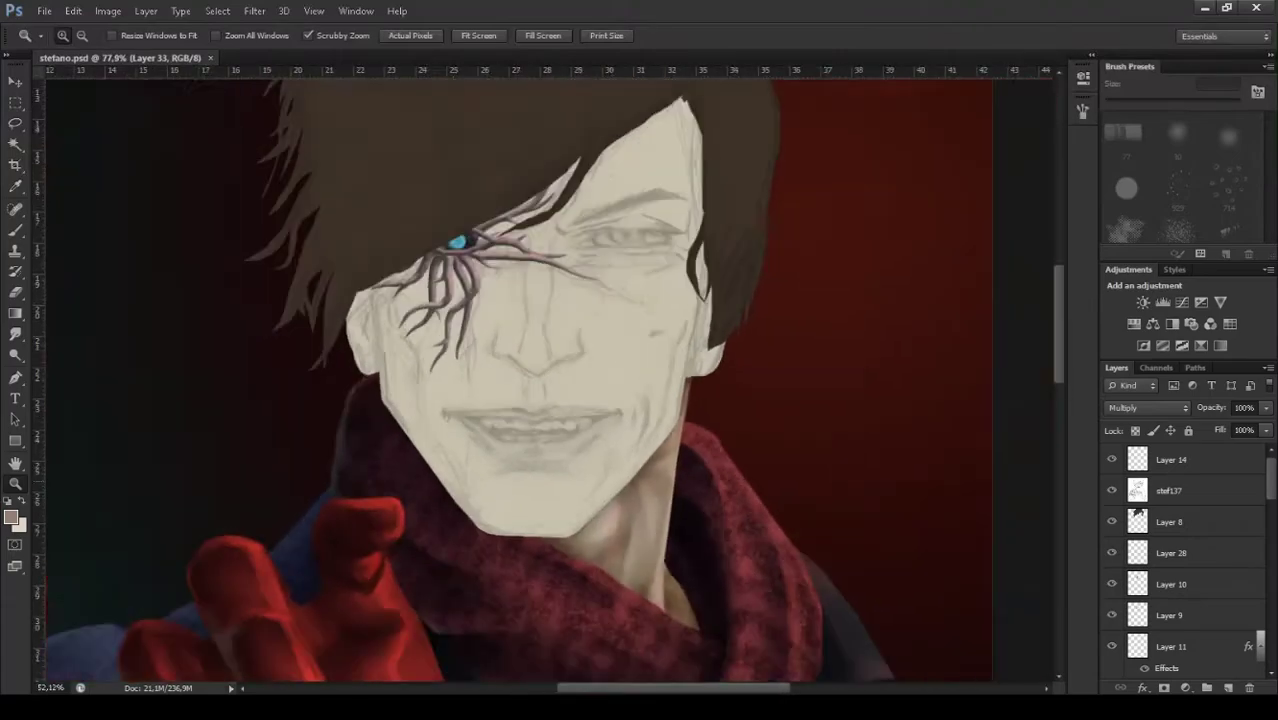
# Paint dark brown wrinkle strokes on both cheeks, the left jaw and along the nose.
pyautogui.press('b')
pyautogui.moveTo(655, 424); pyautogui.dragTo(636, 479)
pyautogui.moveTo(703, 322); pyautogui.dragTo(671, 435)
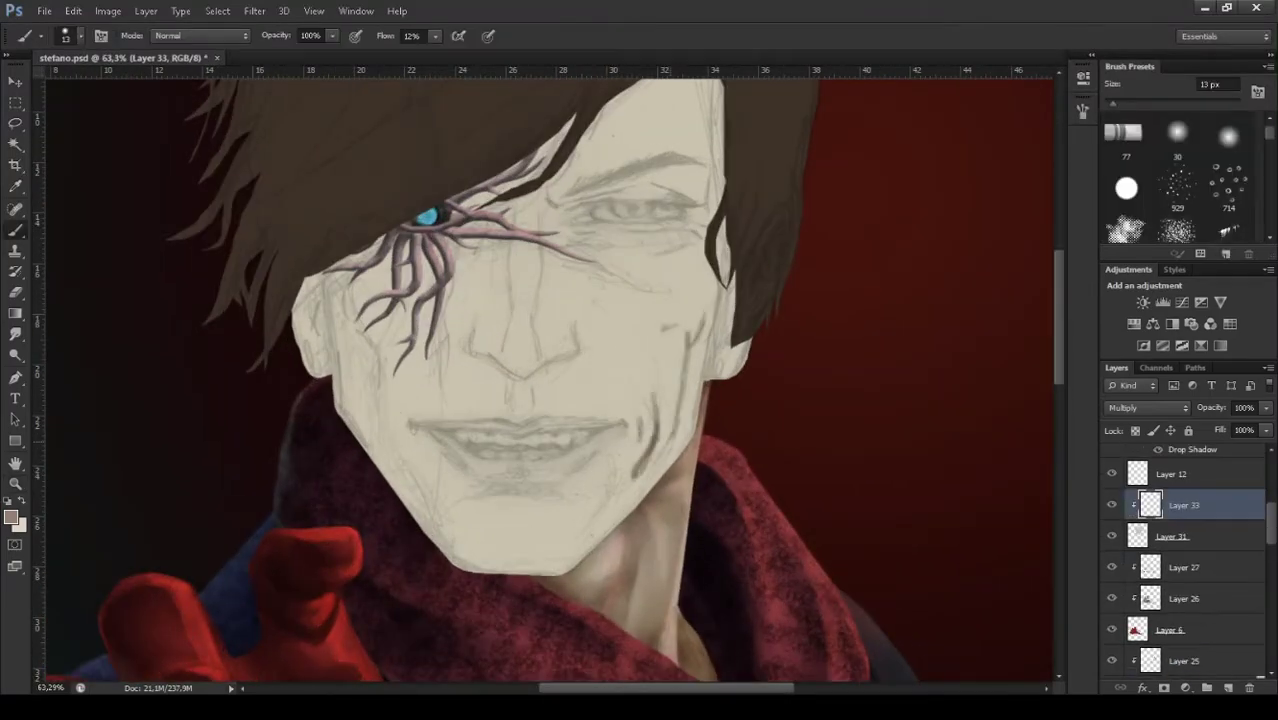
pyautogui.moveTo(686, 348); pyautogui.dragTo(664, 440)
pyautogui.moveTo(558, 490); pyautogui.dragTo(460, 505)
pyautogui.moveTo(372, 372); pyautogui.dragTo(448, 562)
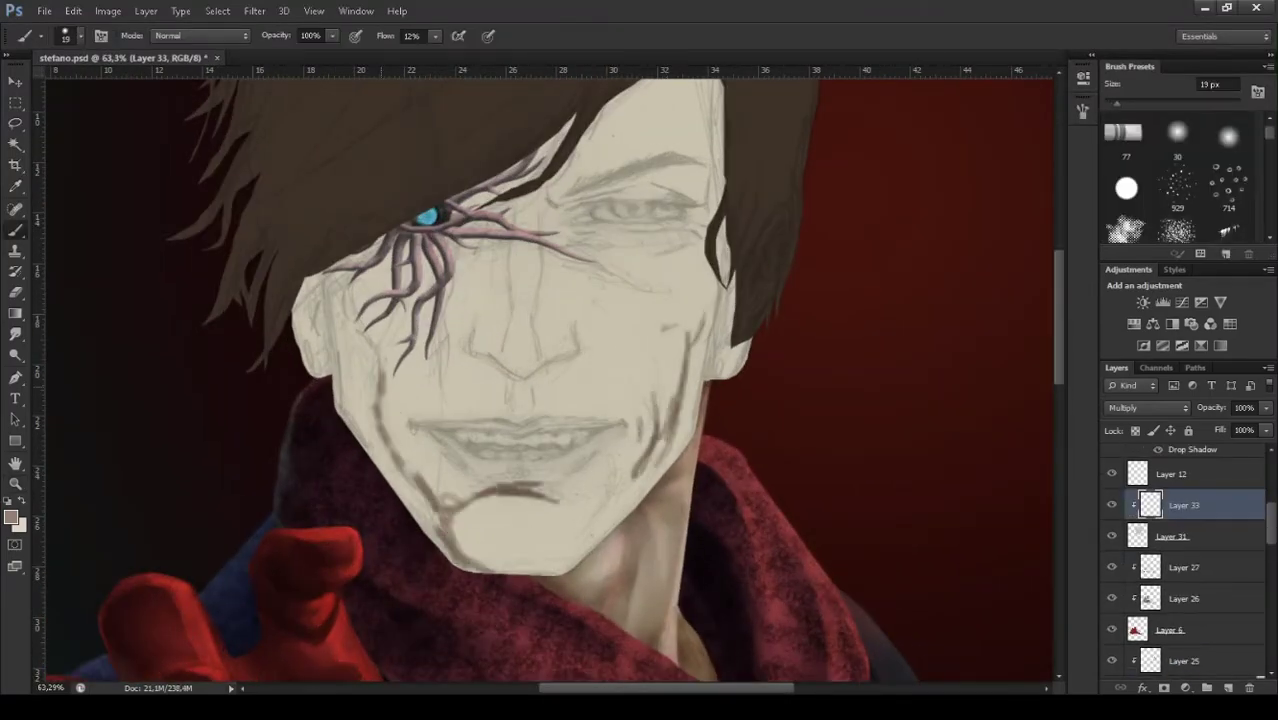
pyautogui.moveTo(352, 258)
pyautogui.mouseDown()
pyautogui.moveTo(334, 400)
pyautogui.moveTo(316, 372)
pyautogui.mouseUp()
pyautogui.moveTo(312, 278); pyautogui.dragTo(318, 370)
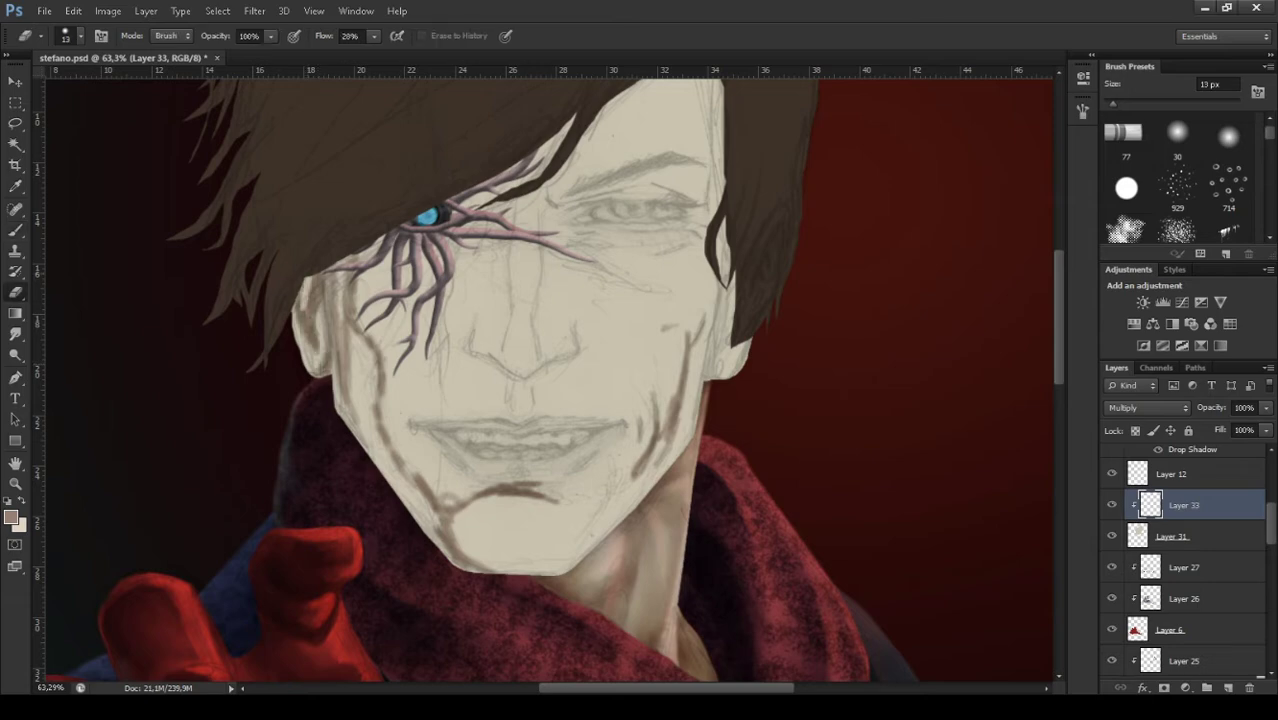
pyautogui.moveTo(372, 322); pyautogui.dragTo(378, 386)
pyautogui.moveTo(468, 330); pyautogui.dragTo(480, 372)
pyautogui.moveTo(574, 332); pyautogui.dragTo(566, 368)
pyautogui.moveTo(504, 242); pyautogui.dragTo(502, 362)
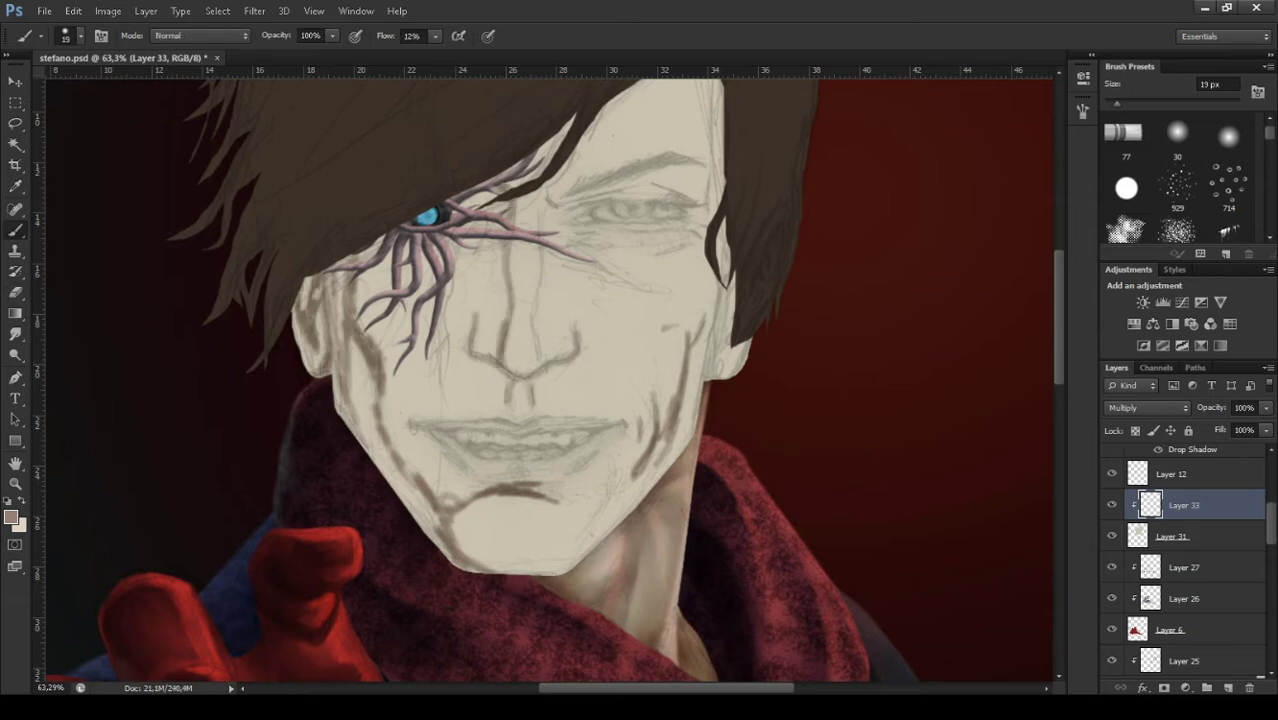
# Paint wrinkle lines across the forehead, above and under the right eye.
pyautogui.moveTo(686, 200)
pyautogui.mouseDown()
pyautogui.moveTo(576, 220)
pyautogui.moveTo(594, 226)
pyautogui.mouseUp()
pyautogui.moveTo(630, 190); pyautogui.dragTo(568, 204)
pyautogui.moveTo(694, 156); pyautogui.dragTo(566, 190)
pyautogui.moveTo(712, 174)
pyautogui.mouseDown()
pyautogui.moveTo(708, 214)
pyautogui.moveTo(574, 240)
pyautogui.mouseUp()
pyautogui.moveTo(708, 220)
pyautogui.mouseDown()
pyautogui.moveTo(648, 266)
pyautogui.moveTo(562, 262)
pyautogui.mouseUp()
pyautogui.moveTo(662, 268); pyautogui.dragTo(576, 298)
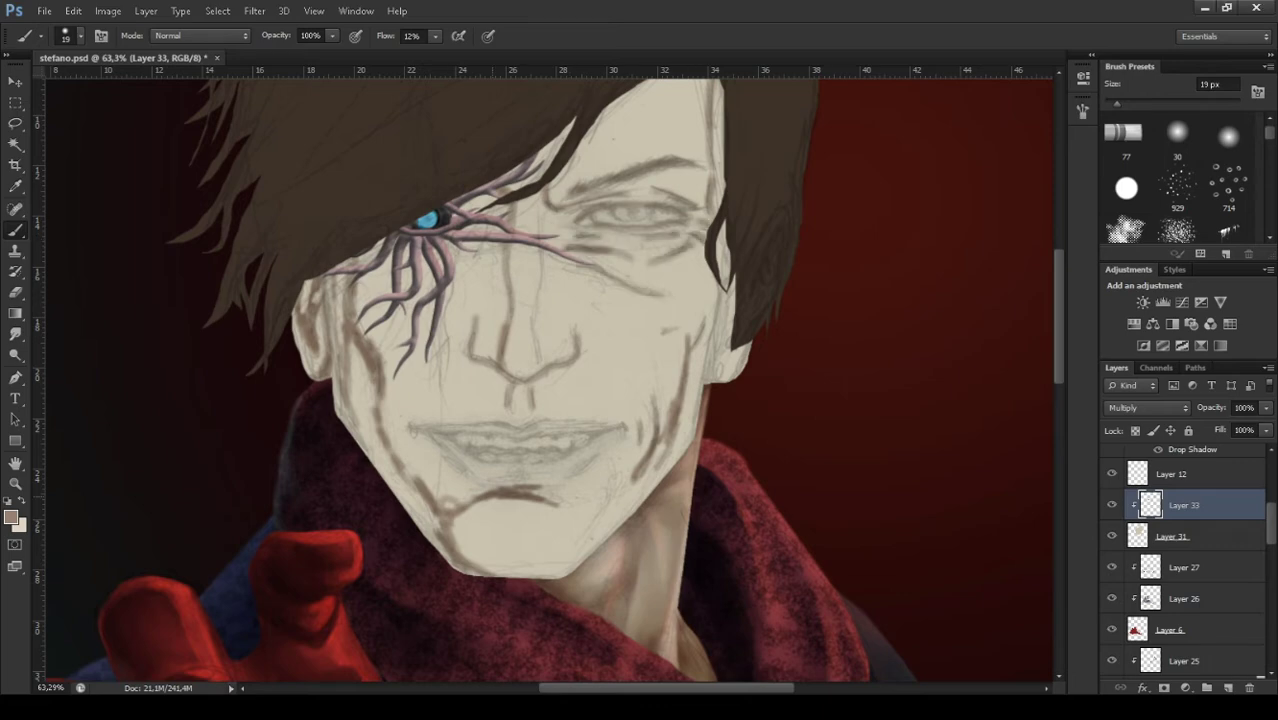
# Add wrinkles on the chin and shade the lower jaw, neck and right cheek edge.
pyautogui.moveTo(394, 450); pyautogui.dragTo(490, 498)
pyautogui.moveTo(428, 490); pyautogui.dragTo(480, 510)
pyautogui.moveTo(474, 576); pyautogui.dragTo(572, 566)
pyautogui.moveTo(646, 496); pyautogui.dragTo(556, 576)
pyautogui.moveTo(682, 450); pyautogui.dragTo(626, 520)
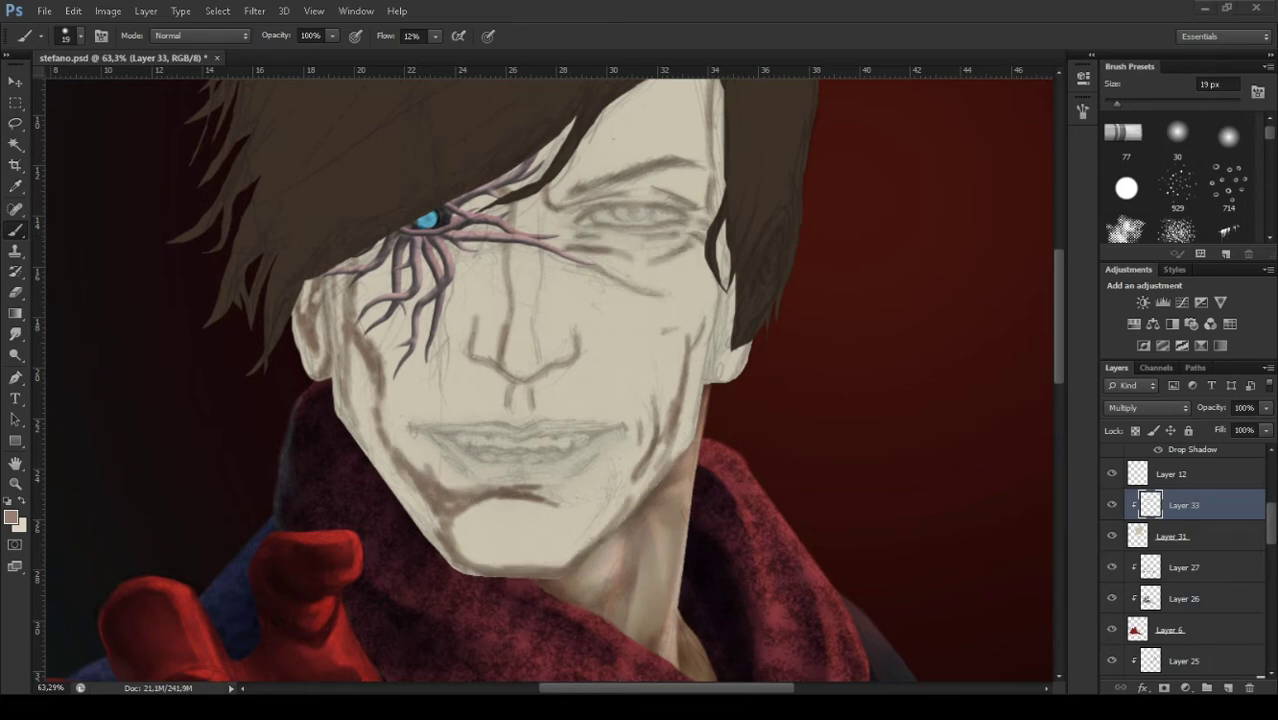
pyautogui.moveTo(722, 242); pyautogui.dragTo(712, 380)
pyautogui.moveTo(726, 220); pyautogui.dragTo(700, 400)
pyautogui.moveTo(702, 346); pyautogui.dragTo(700, 418)
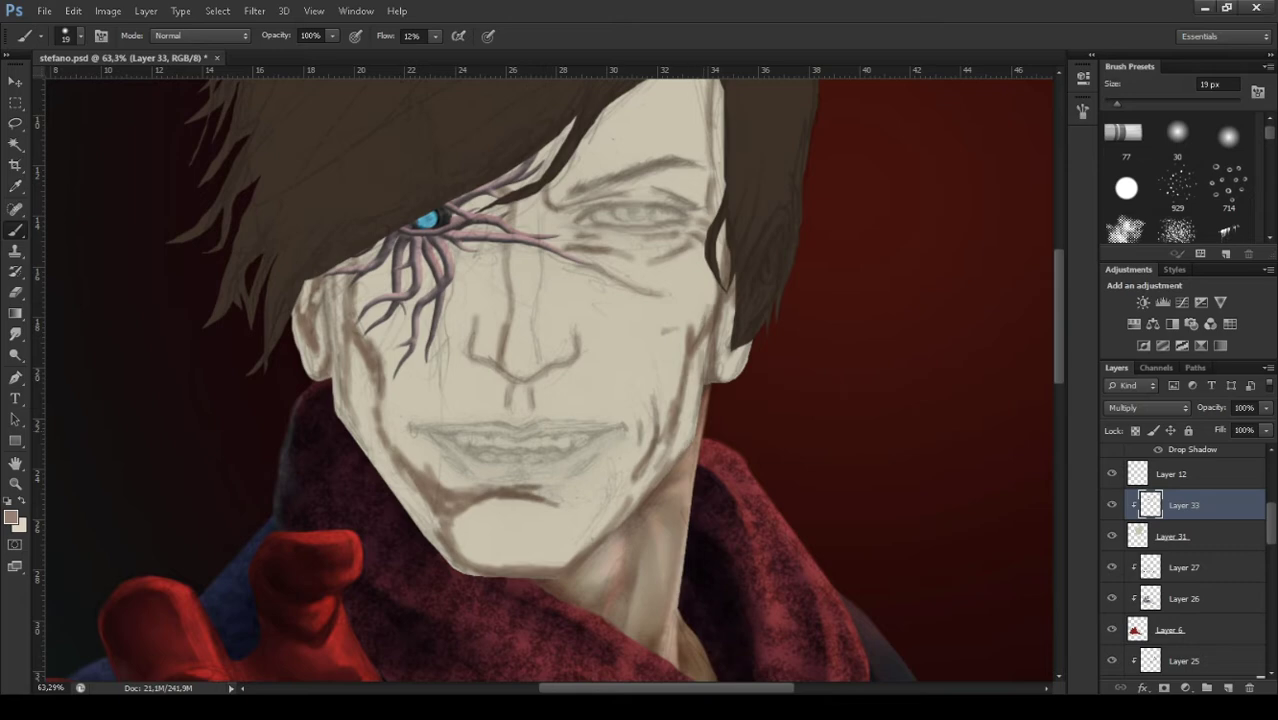
# Darken the upper and lower lip edges, the chin and the left jaw line.
pyautogui.scroll(3, 550, 380)
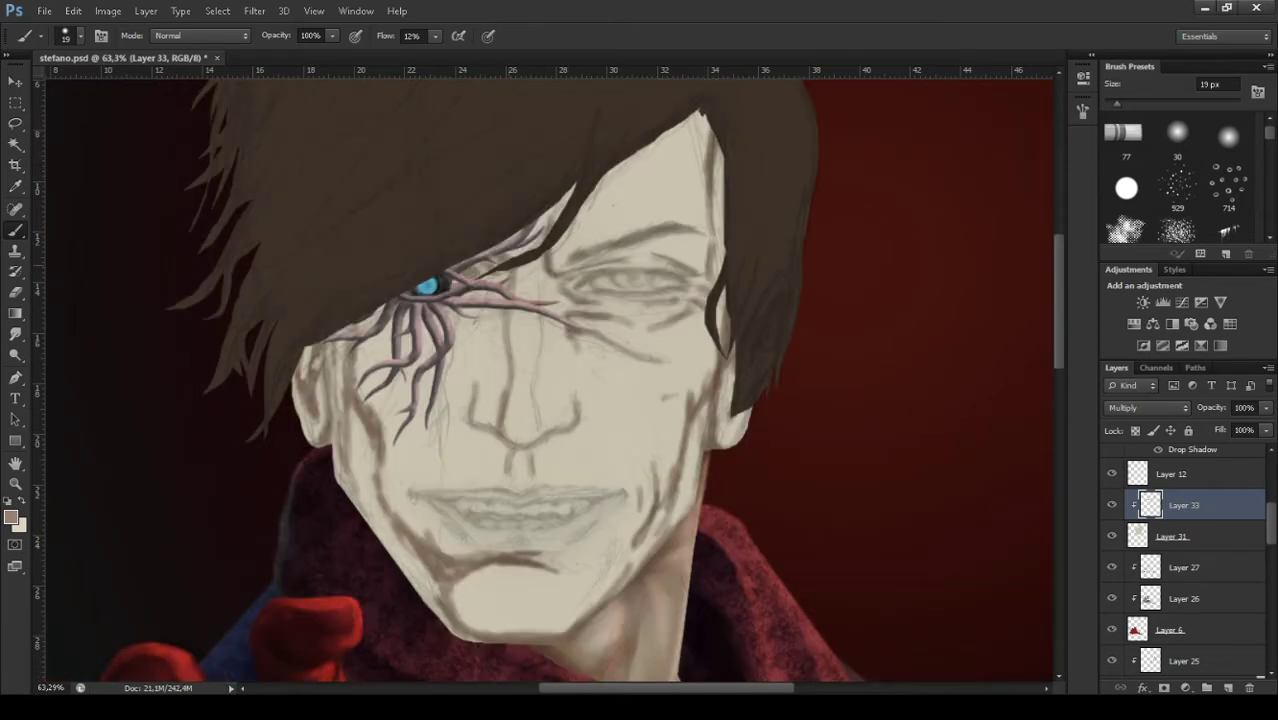
pyautogui.moveTo(410, 492)
pyautogui.mouseDown()
pyautogui.moveTo(600, 498)
pyautogui.moveTo(420, 520)
pyautogui.moveTo(615, 515)
pyautogui.mouseUp()
pyautogui.moveTo(514, 494); pyautogui.dragTo(544, 492)
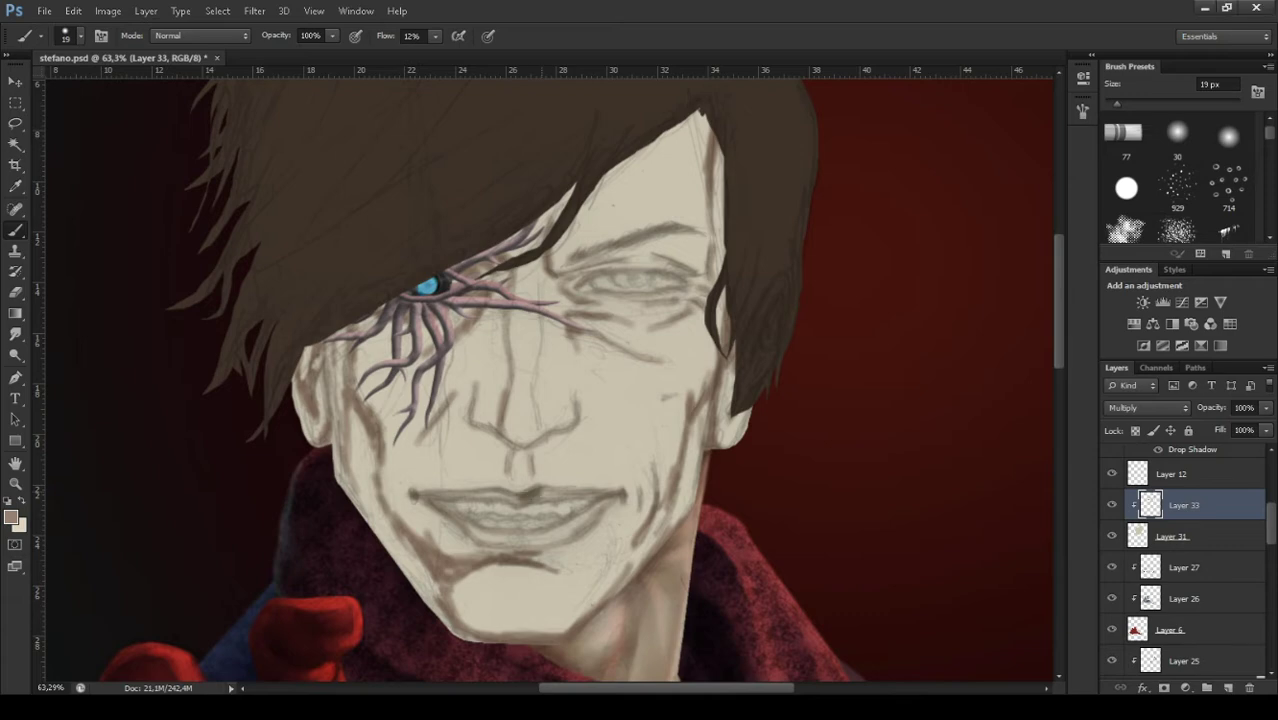
pyautogui.moveTo(428, 496)
pyautogui.mouseDown()
pyautogui.moveTo(592, 492)
pyautogui.moveTo(492, 540)
pyautogui.moveTo(564, 536)
pyautogui.moveTo(540, 540)
pyautogui.mouseUp()
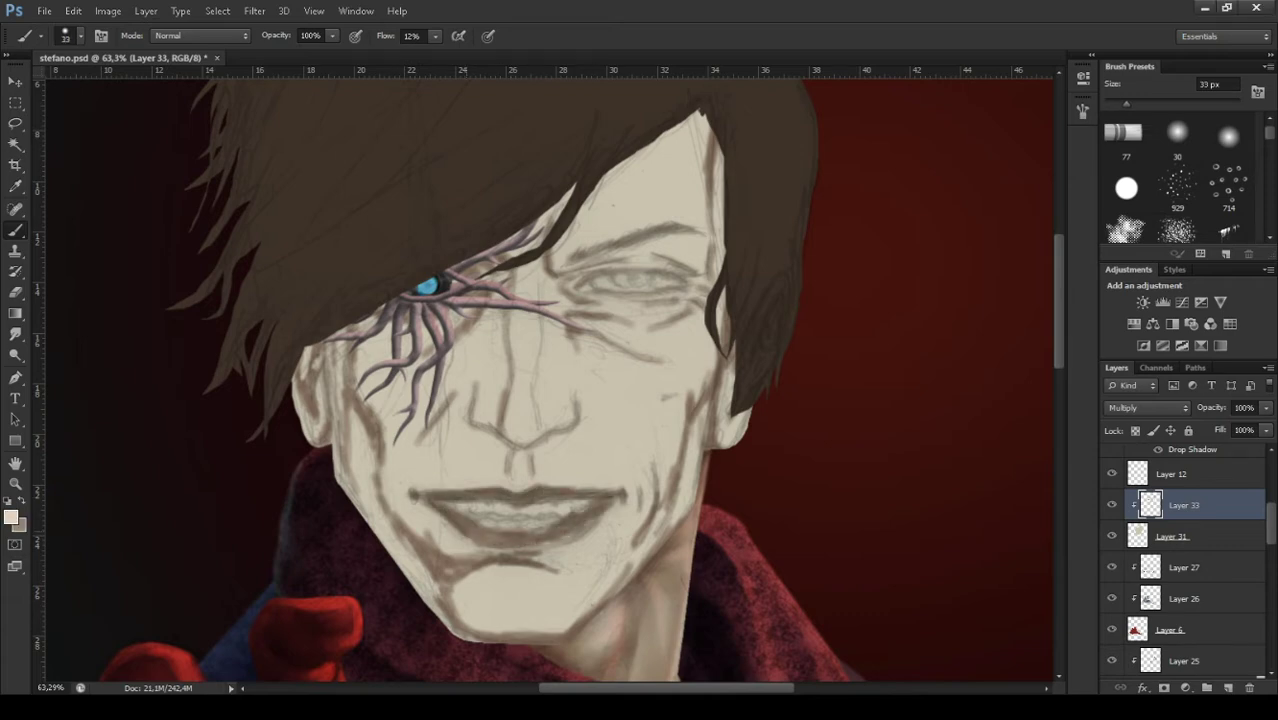
pyautogui.moveTo(440, 530)
pyautogui.mouseDown()
pyautogui.moveTo(590, 545)
pyautogui.moveTo(560, 600)
pyautogui.mouseUp()
pyautogui.moveTo(355, 415); pyautogui.dragTo(440, 580)
# With a slightly larger brush, shade the nose sides and bridge.
pyautogui.press(']')
pyautogui.moveTo(450, 378)
pyautogui.mouseDown()
pyautogui.moveTo(440, 398)
pyautogui.moveTo(480, 420)
pyautogui.mouseUp()
pyautogui.moveTo(495, 300); pyautogui.dragTo(485, 392)
pyautogui.moveTo(550, 318)
pyautogui.mouseDown()
pyautogui.moveTo(540, 428)
pyautogui.moveTo(688, 356)
pyautogui.mouseUp()
# With a much larger brush, shade under the right eye, the brow, forehead and right temple.
pyautogui.press(']')
pyautogui.press(']')
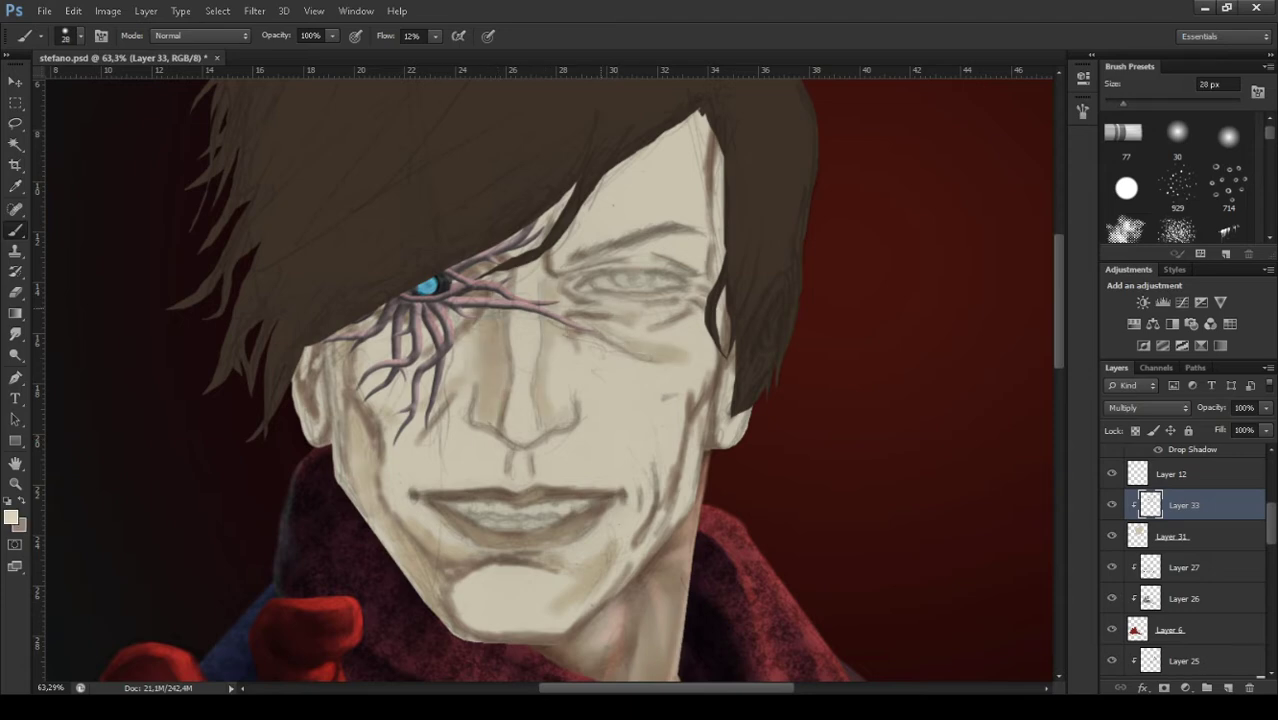
pyautogui.moveTo(700, 266); pyautogui.dragTo(610, 252)
pyautogui.moveTo(558, 204); pyautogui.dragTo(560, 262)
pyautogui.moveTo(718, 148); pyautogui.dragTo(716, 272)
pyautogui.moveTo(600, 155); pyautogui.dragTo(640, 225)
pyautogui.moveTo(690, 118)
pyautogui.mouseDown()
pyautogui.moveTo(695, 200)
pyautogui.moveTo(656, 222)
pyautogui.mouseUp()
# Shade the right jaw, chin, left cheek near the mouth and beside the nose at 27–33 px.
pyautogui.press('[')
pyautogui.press('[')
pyautogui.press('[')
pyautogui.moveTo(705, 350)
pyautogui.mouseDown()
pyautogui.moveTo(660, 520)
pyautogui.moveTo(632, 520)
pyautogui.mouseUp()
pyautogui.moveTo(590, 602); pyautogui.dragTo(516, 628)
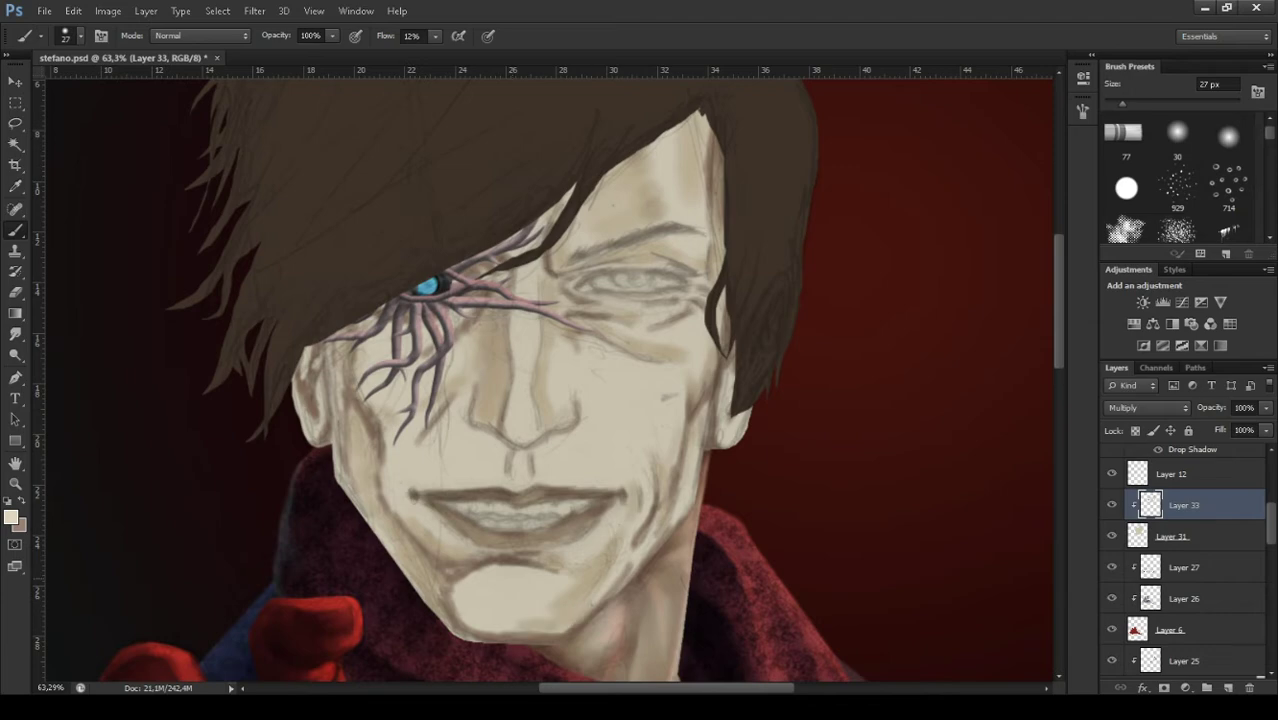
pyautogui.press(']')
pyautogui.moveTo(570, 572); pyautogui.dragTo(455, 626)
pyautogui.moveTo(400, 452); pyautogui.dragTo(420, 486)
pyautogui.moveTo(548, 408); pyautogui.dragTo(594, 450)
pyautogui.moveTo(598, 468); pyautogui.dragTo(610, 480)
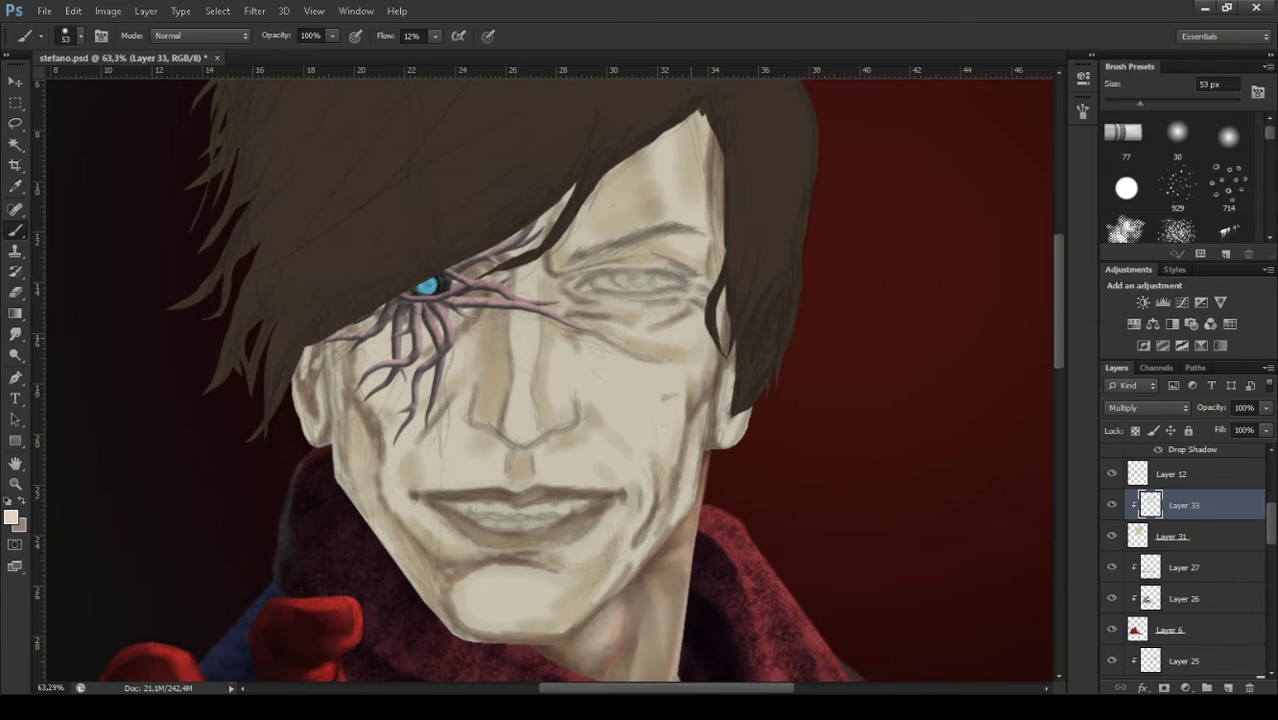
# Add further shading to the right temple, forehead and left cheek.
pyautogui.moveTo(694, 200); pyautogui.dragTo(680, 260)
pyautogui.moveTo(700, 118); pyautogui.dragTo(670, 162)
pyautogui.moveTo(590, 190); pyautogui.dragTo(615, 220)
pyautogui.moveTo(385, 326); pyautogui.dragTo(340, 486)
# Set the brush to 14 px and its blending mode to Multiply.
pyautogui.press('[')
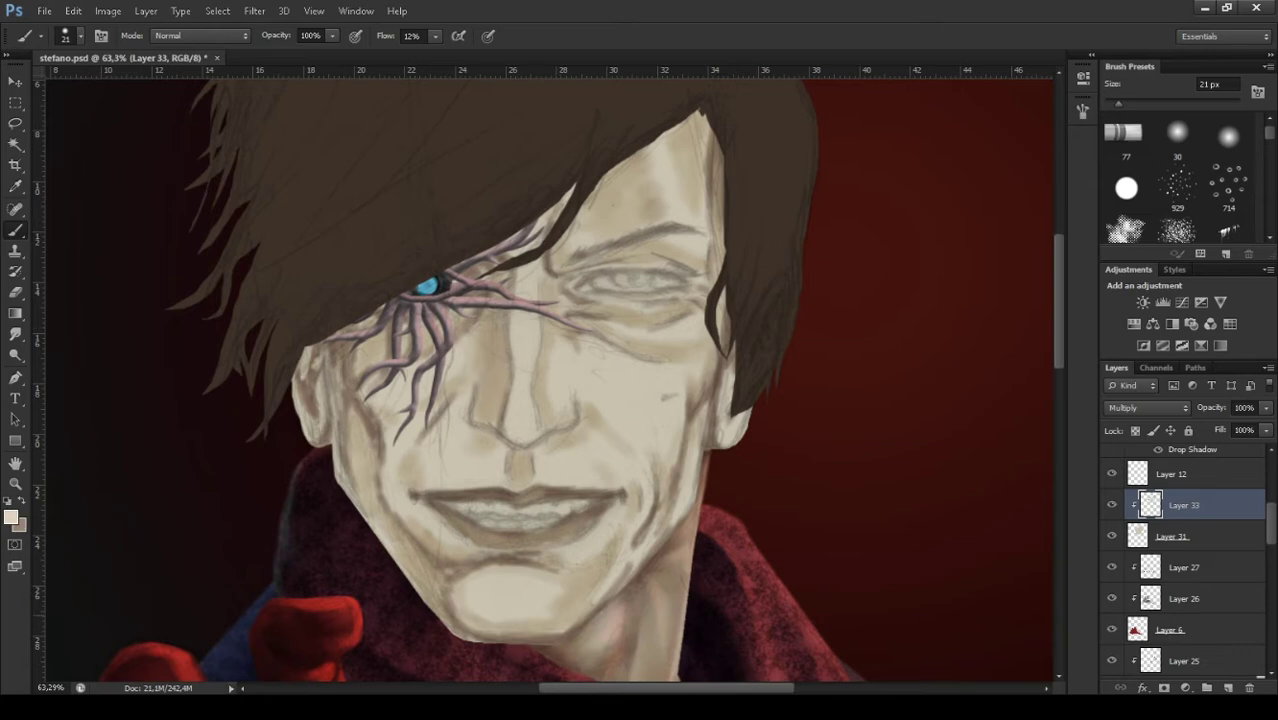
pyautogui.press(']')
pyautogui.press(']')
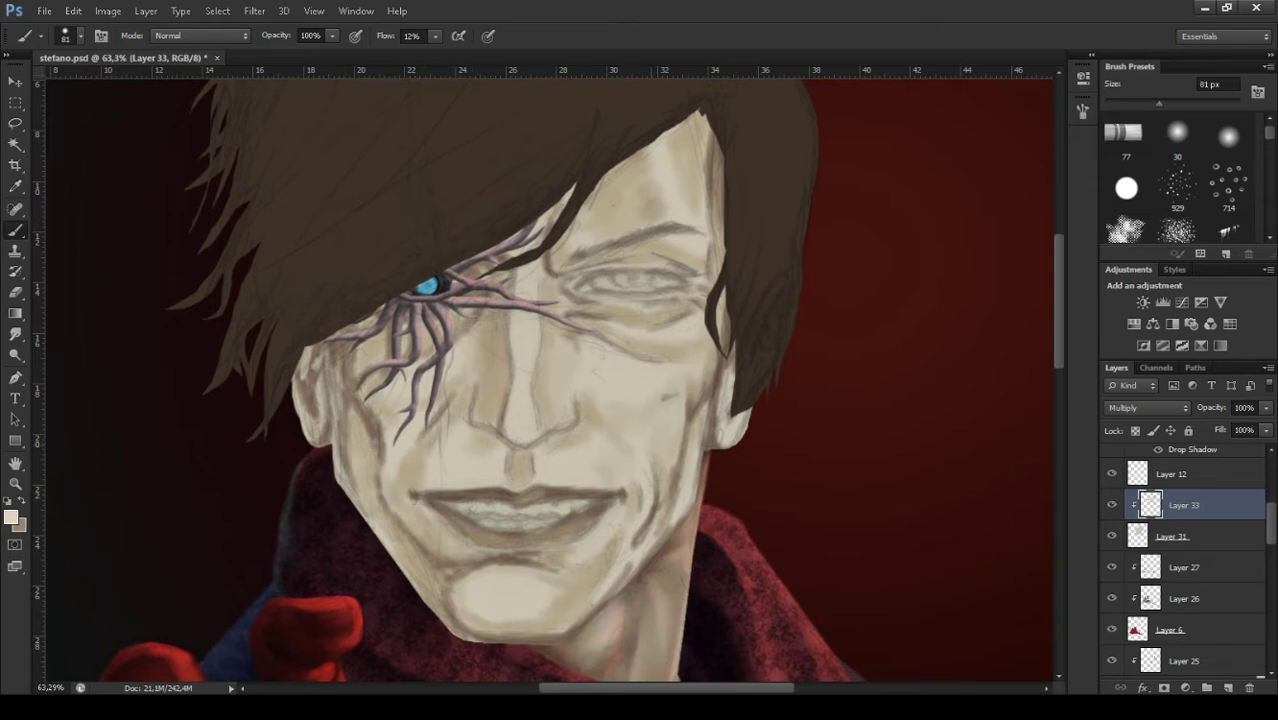
pyautogui.press(']')
pyautogui.press(']')
pyautogui.press('[')
pyautogui.press('[')
pyautogui.press('[')
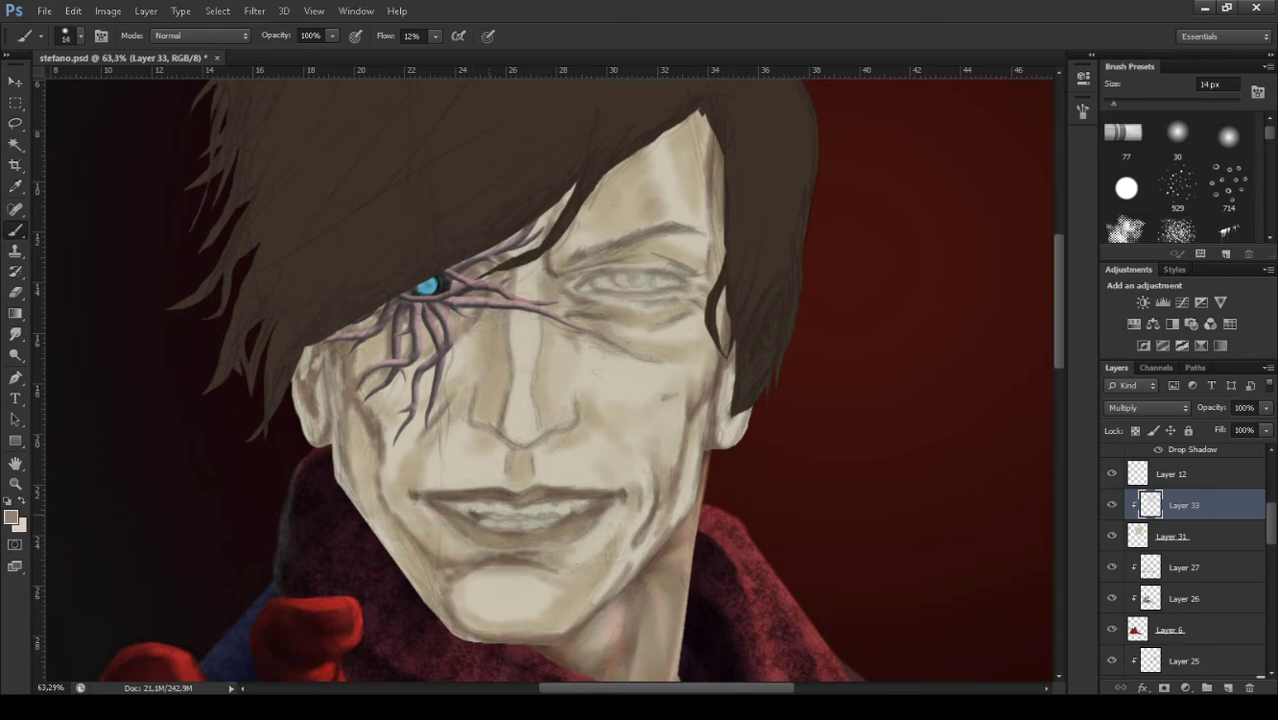
pyautogui.hotkey('shift', 'alt', 'm')
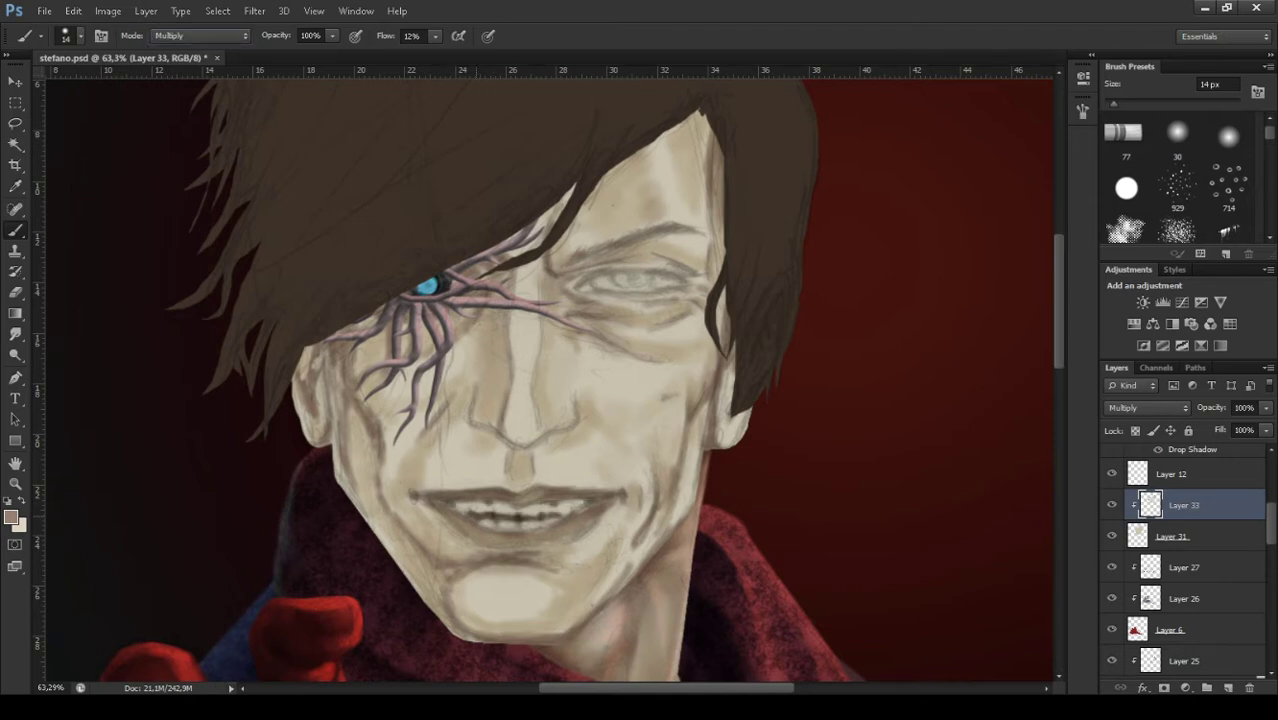
# Deepen the Multiply shadows on both sides of the nose.
pyautogui.moveTo(527, 456); pyautogui.dragTo(505, 478)
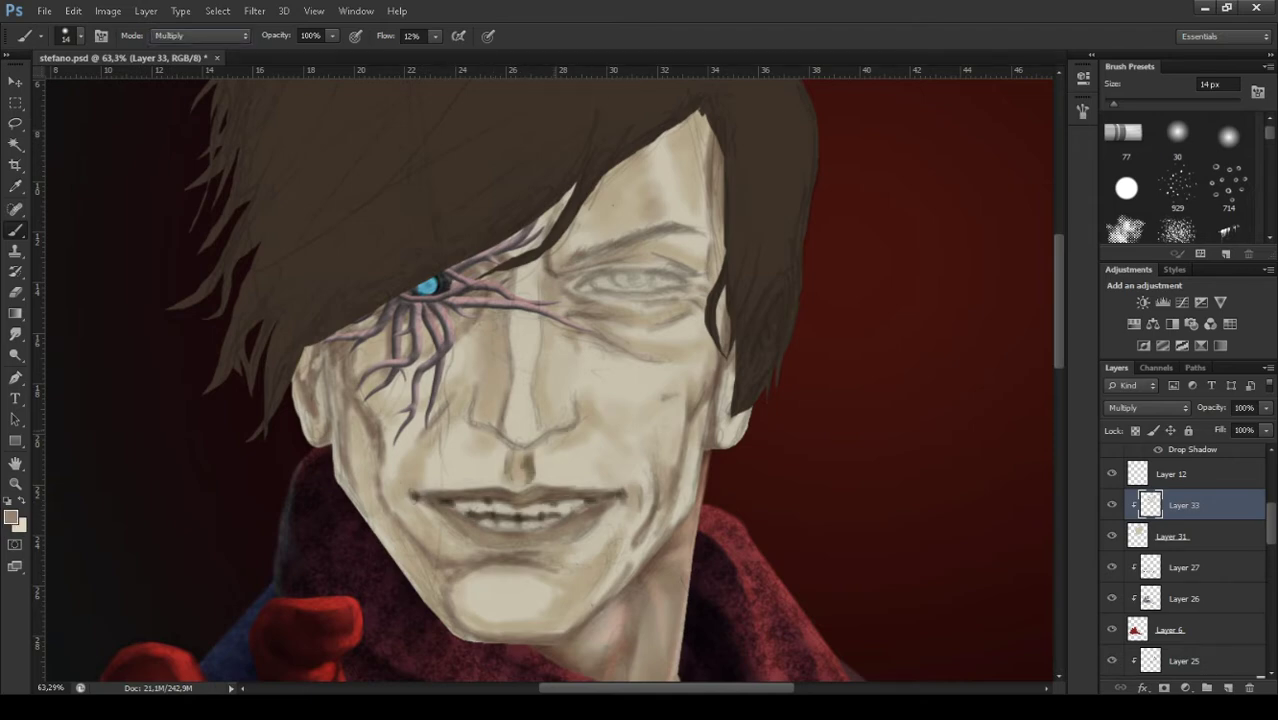
pyautogui.moveTo(468, 432); pyautogui.dragTo(548, 424)
pyautogui.press(']')
pyautogui.moveTo(496, 316)
pyautogui.mouseDown()
pyautogui.moveTo(486, 370)
pyautogui.moveTo(500, 424)
pyautogui.mouseUp()
pyautogui.moveTo(534, 272); pyautogui.dragTo(492, 410)
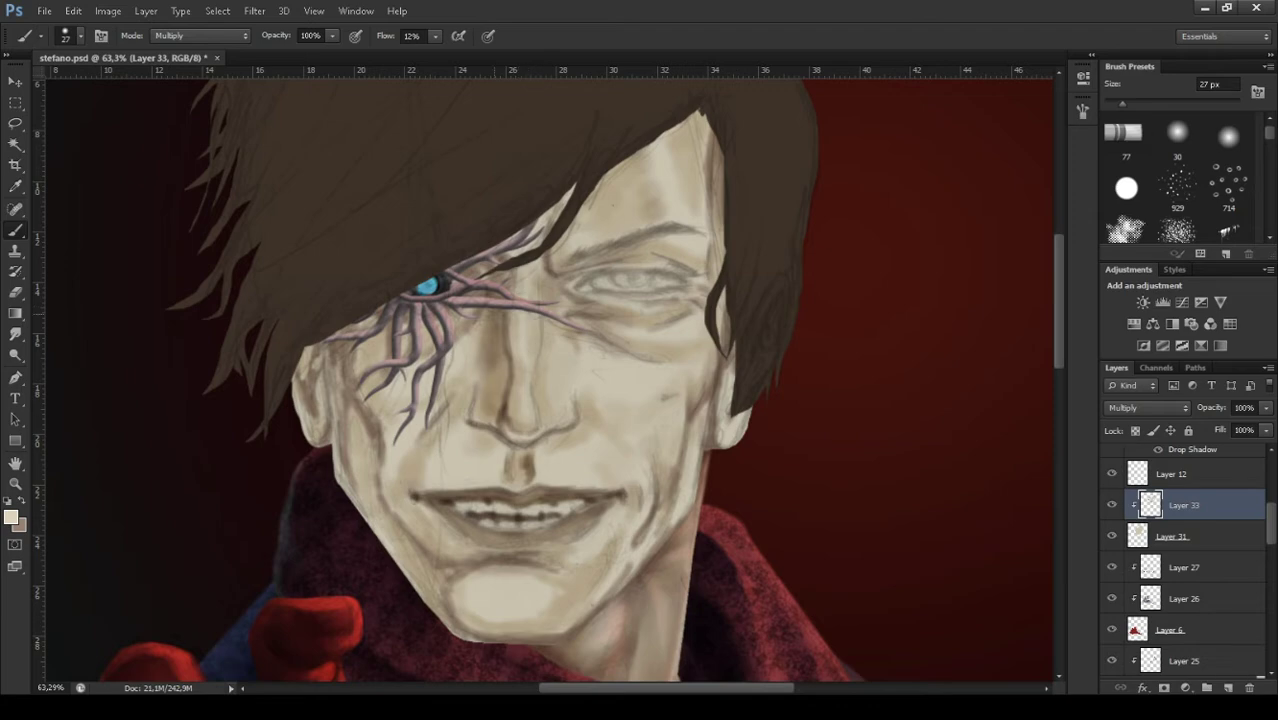
pyautogui.press(']')
pyautogui.press(']')
pyautogui.press(']')
# Darken the left cheek down to the jaw and along the left cheek edge.
pyautogui.moveTo(468, 320)
pyautogui.mouseDown()
pyautogui.moveTo(346, 420)
pyautogui.moveTo(440, 630)
pyautogui.mouseUp()
pyautogui.moveTo(370, 345); pyautogui.dragTo(400, 600)
pyautogui.press('[')
pyautogui.press('[')
pyautogui.press('[')
pyautogui.moveTo(322, 345); pyautogui.dragTo(320, 444)
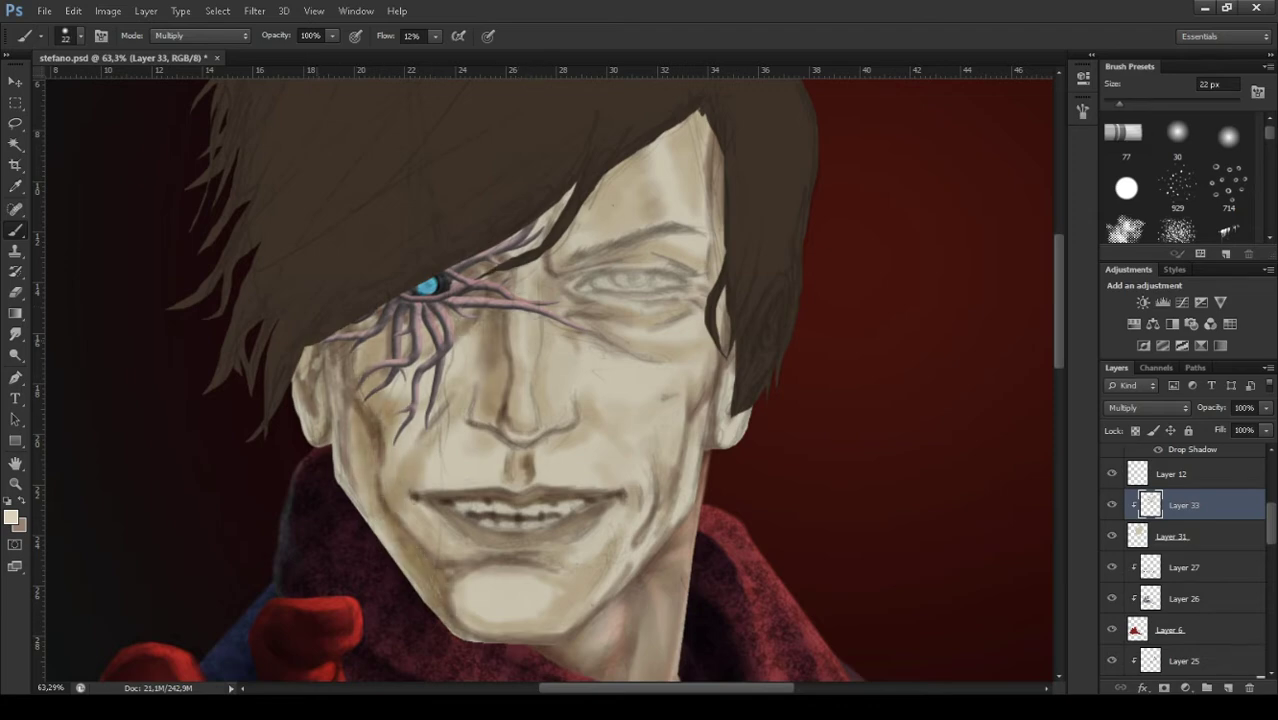
pyautogui.moveTo(345, 344); pyautogui.dragTo(338, 460)
pyautogui.moveTo(314, 344); pyautogui.dragTo(308, 390)
# Darken the shading under the right eye and right cheek, then hide the stef137 layer.
pyautogui.press('[')
pyautogui.press('[')
pyautogui.press('[')
pyautogui.moveTo(556, 272); pyautogui.dragTo(700, 312)
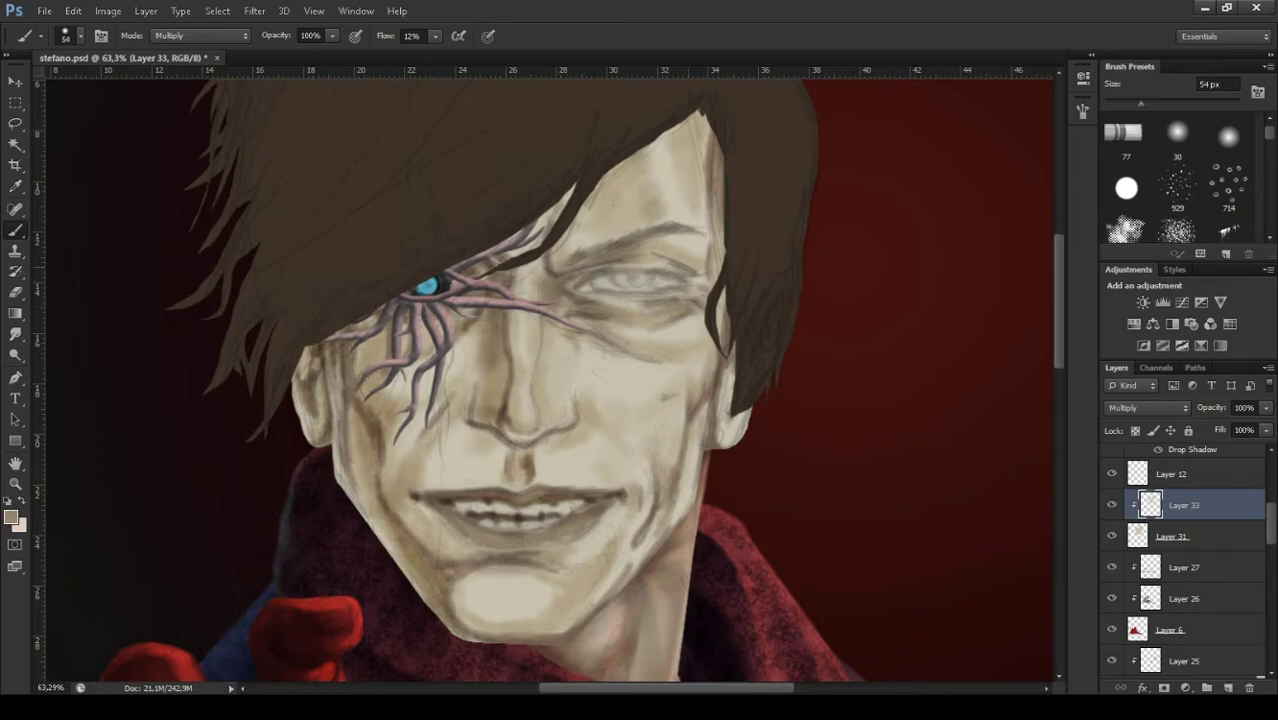
pyautogui.moveTo(668, 404); pyautogui.dragTo(620, 460)
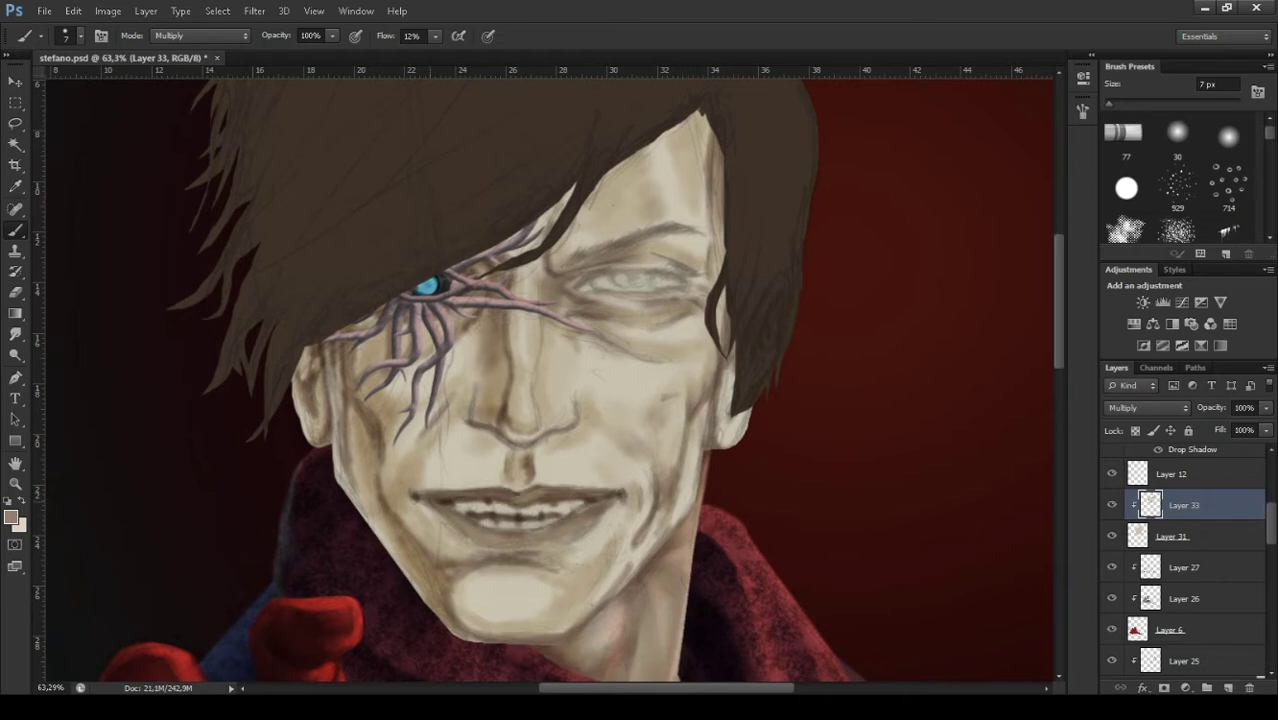
pyautogui.scroll(-5, 1185, 560)
pyautogui.click(1111, 490)
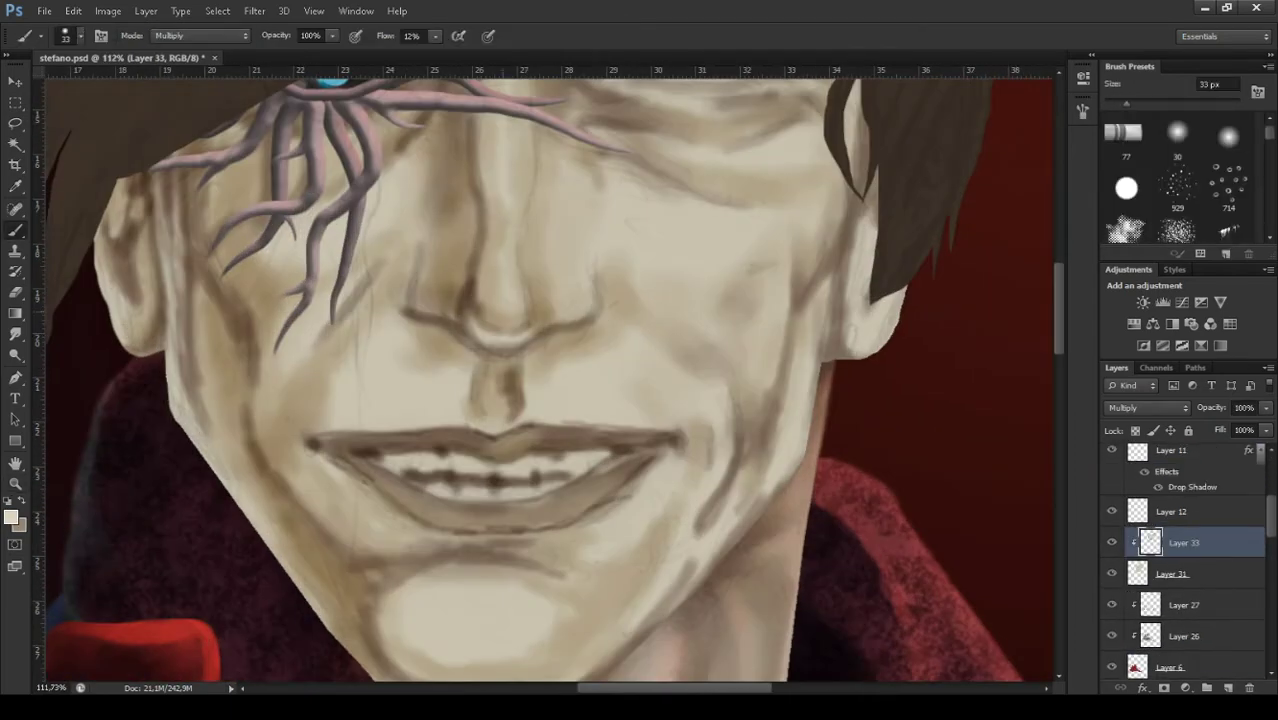
# Switch to the Eraser tool to start refining the lower-face shading and teeth.
pyautogui.press('e')
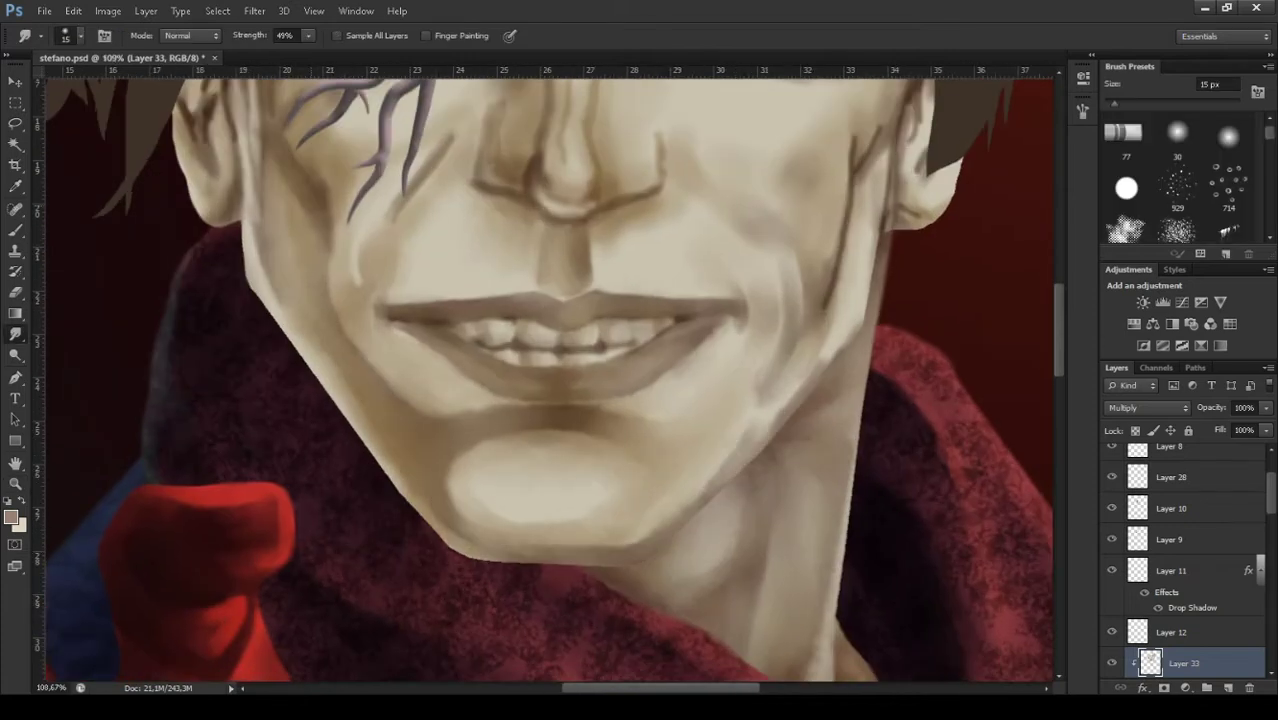
# Smudge-blend the shading beside the nose bridge, nose and cheek.
pyautogui.scroll(3, 545, 380)
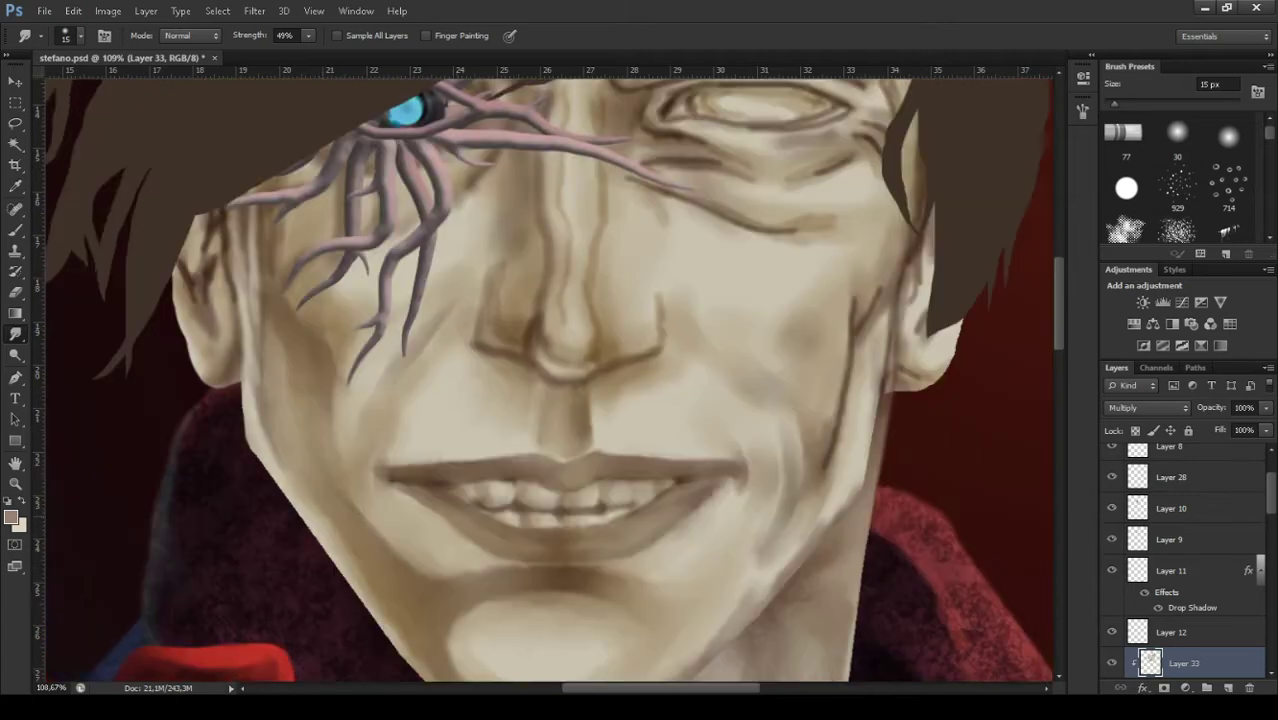
pyautogui.scroll(2, 545, 380)
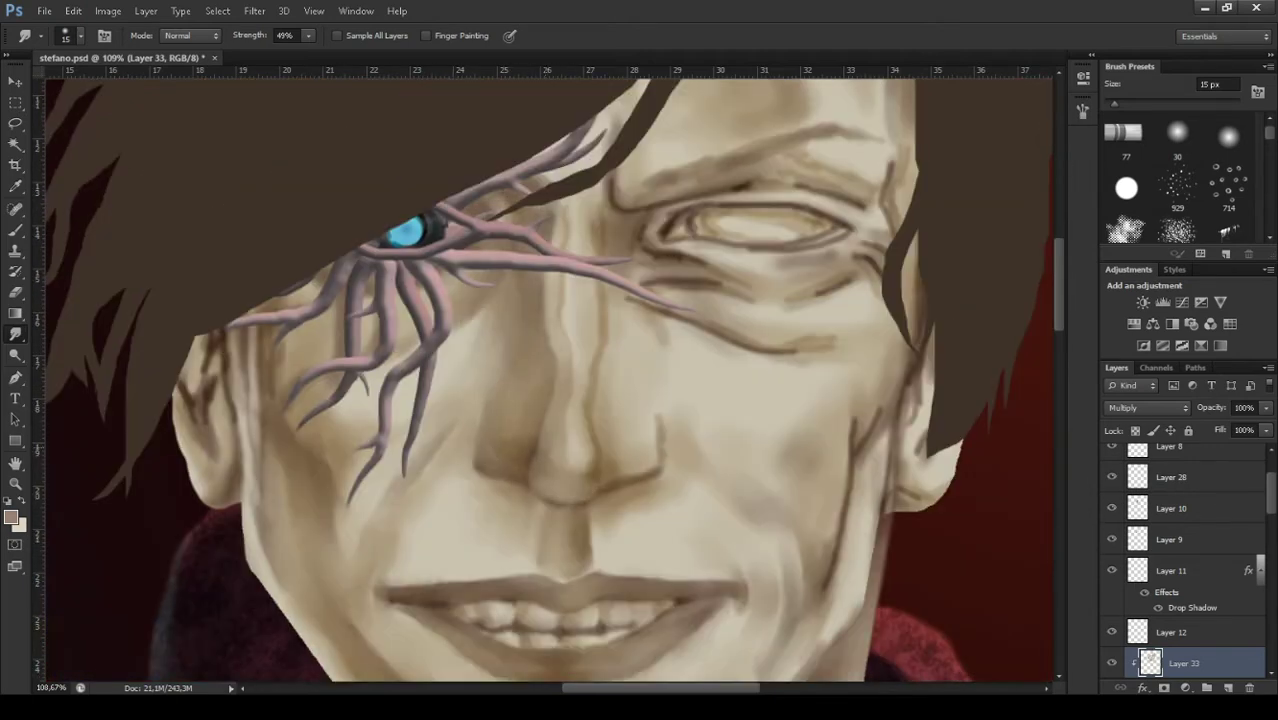
pyautogui.moveTo(603, 294); pyautogui.dragTo(606, 358)
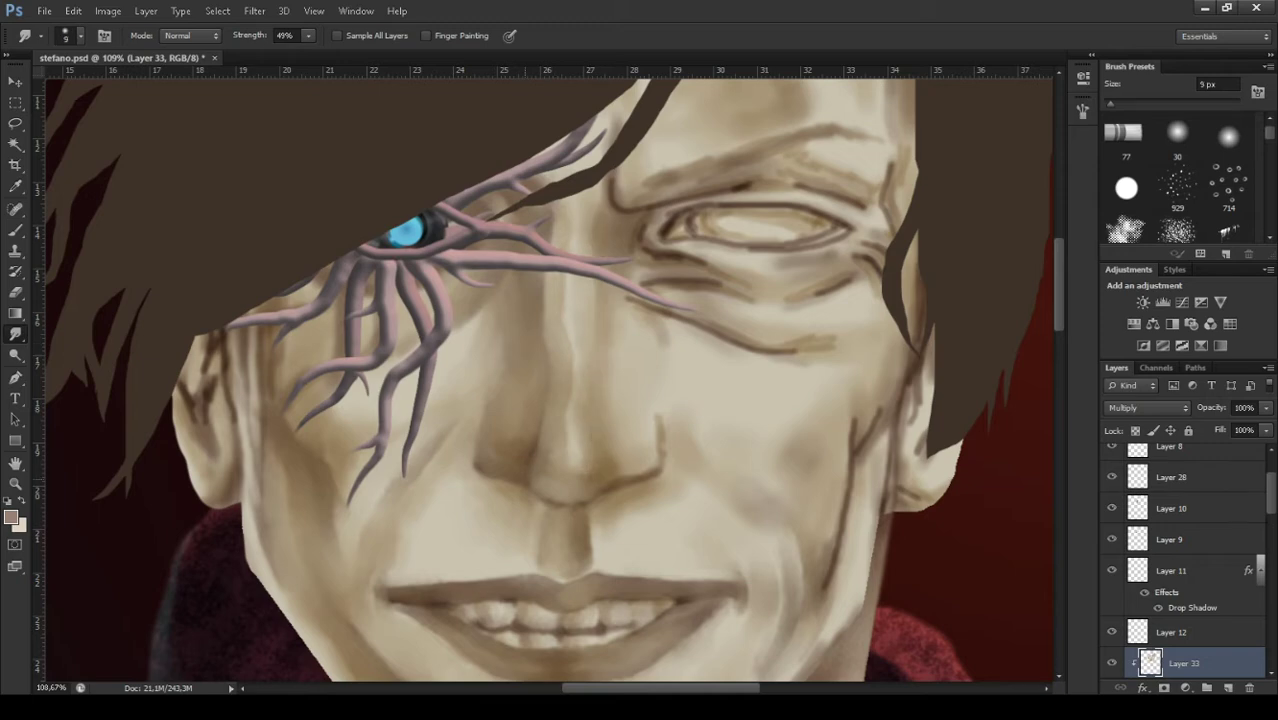
pyautogui.press('e')
pyautogui.press('r')
pyautogui.moveTo(512, 400); pyautogui.dragTo(516, 468)
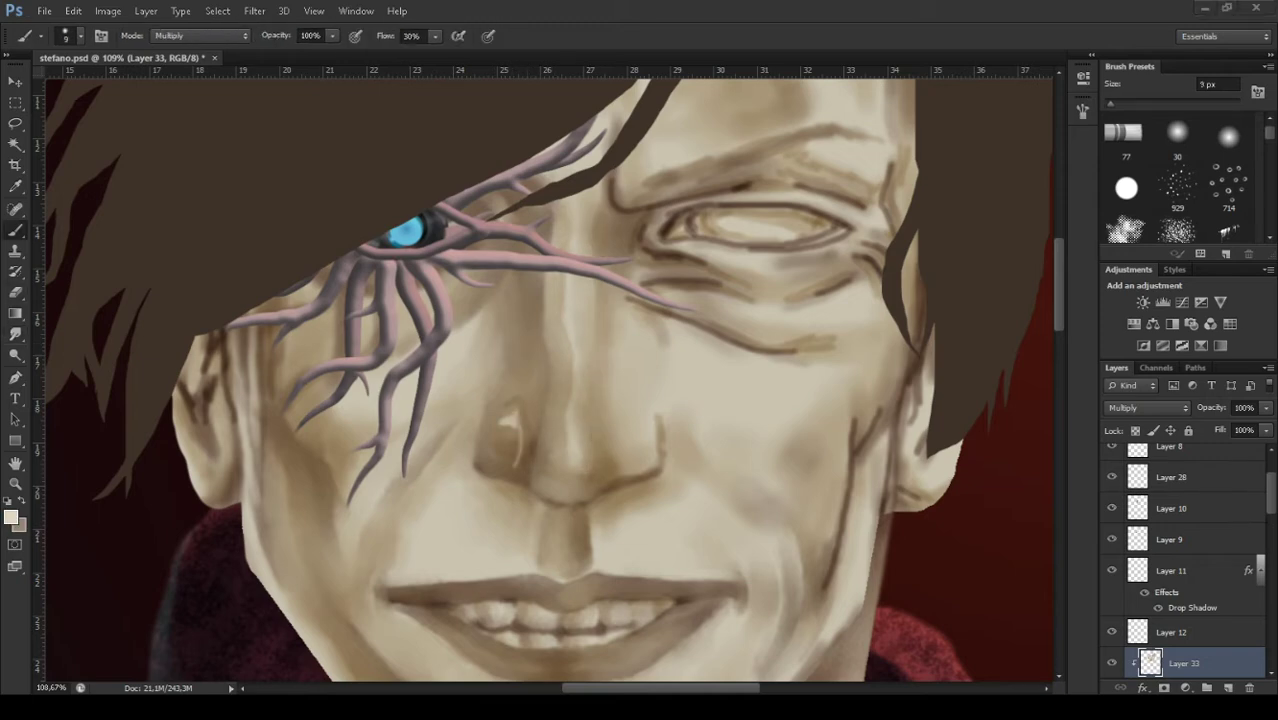
pyautogui.moveTo(636, 406); pyautogui.dragTo(652, 422)
pyautogui.moveTo(502, 388); pyautogui.dragTo(520, 398)
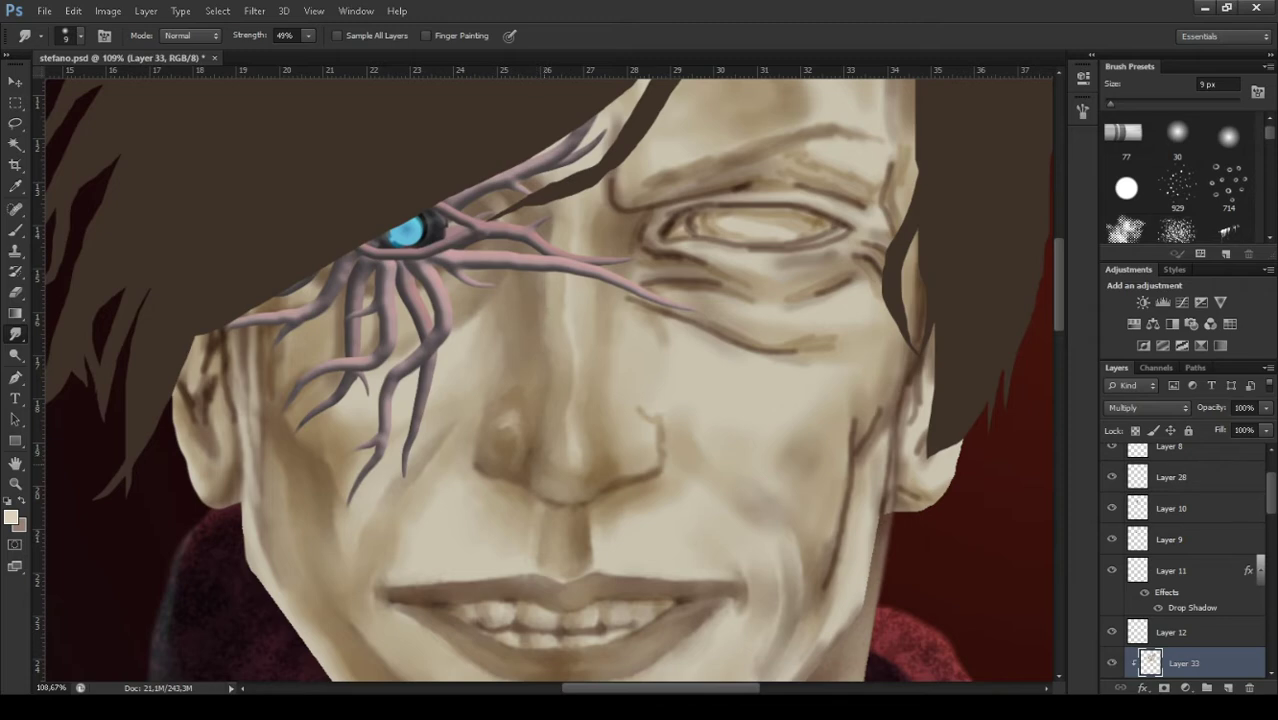
# Reframe the view on the whole face and shrink the smudge brush.
pyautogui.press('z')
pyautogui.moveTo(467, 257); pyautogui.dragTo(400, 257)
pyautogui.moveTo(570, 262); pyautogui.dragTo(600, 262)
pyautogui.press('r')
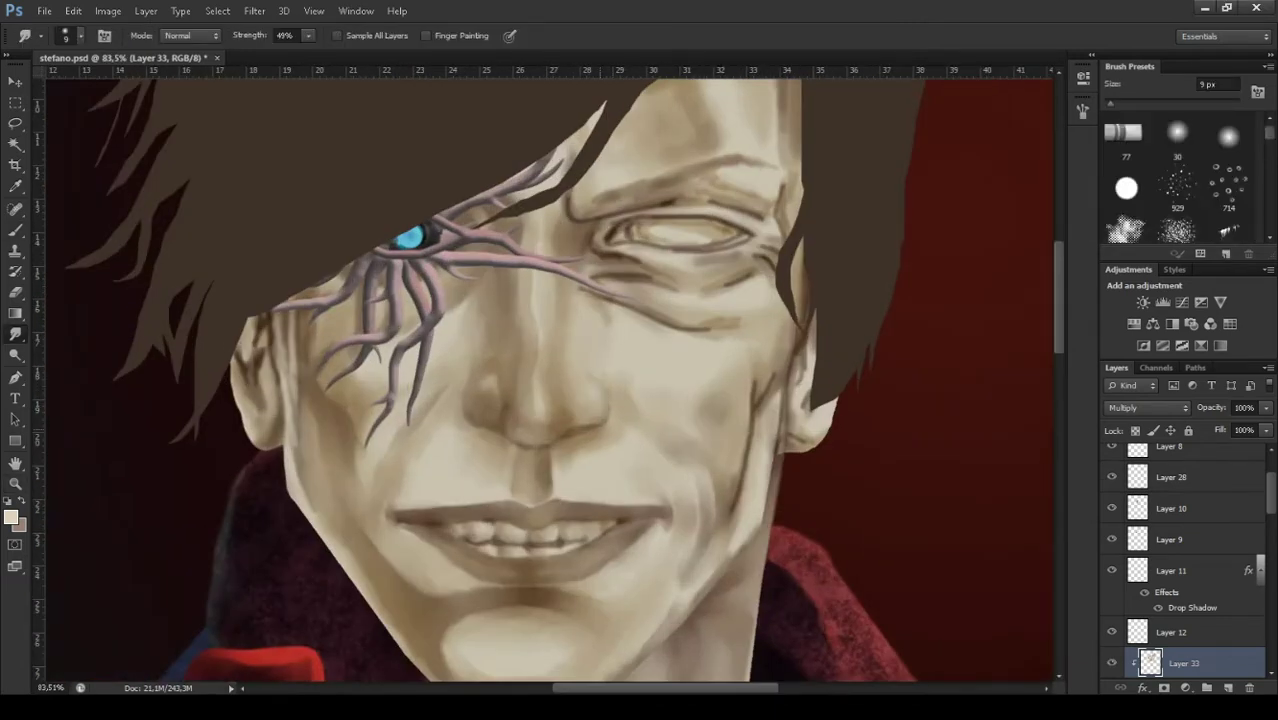
pyautogui.scroll(-3, 540, 380)
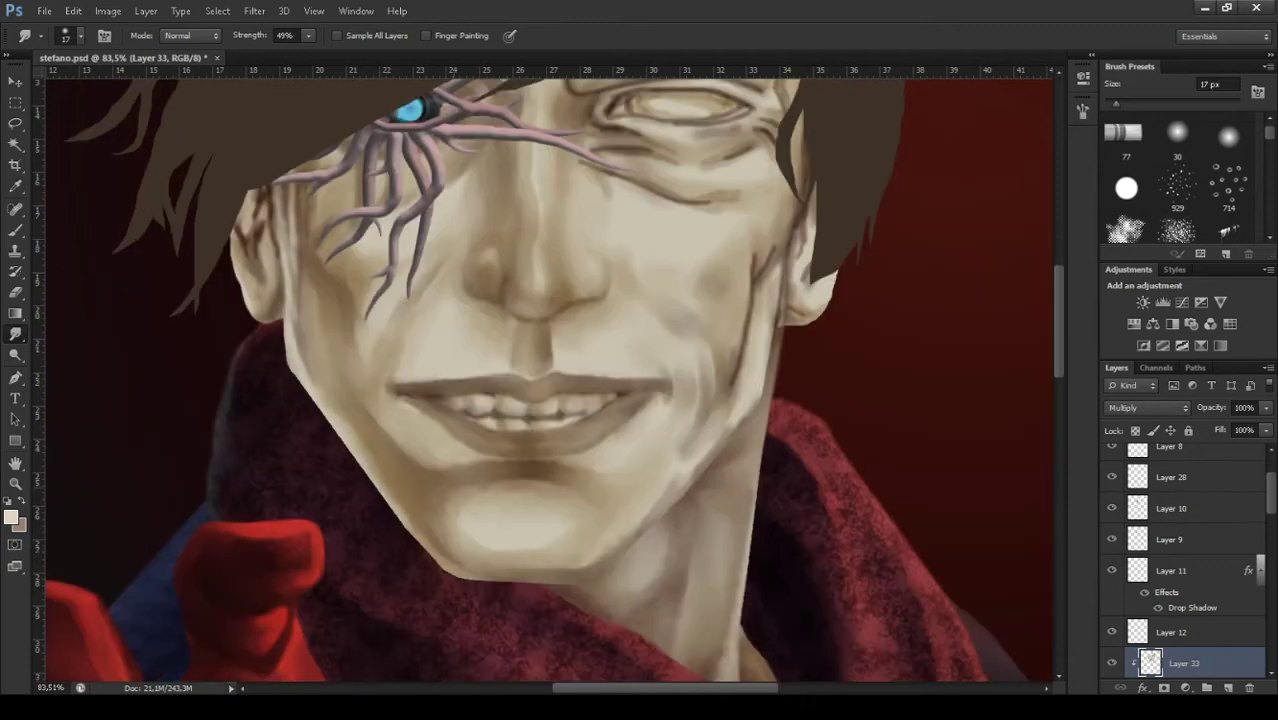
pyautogui.scroll(3, 540, 380)
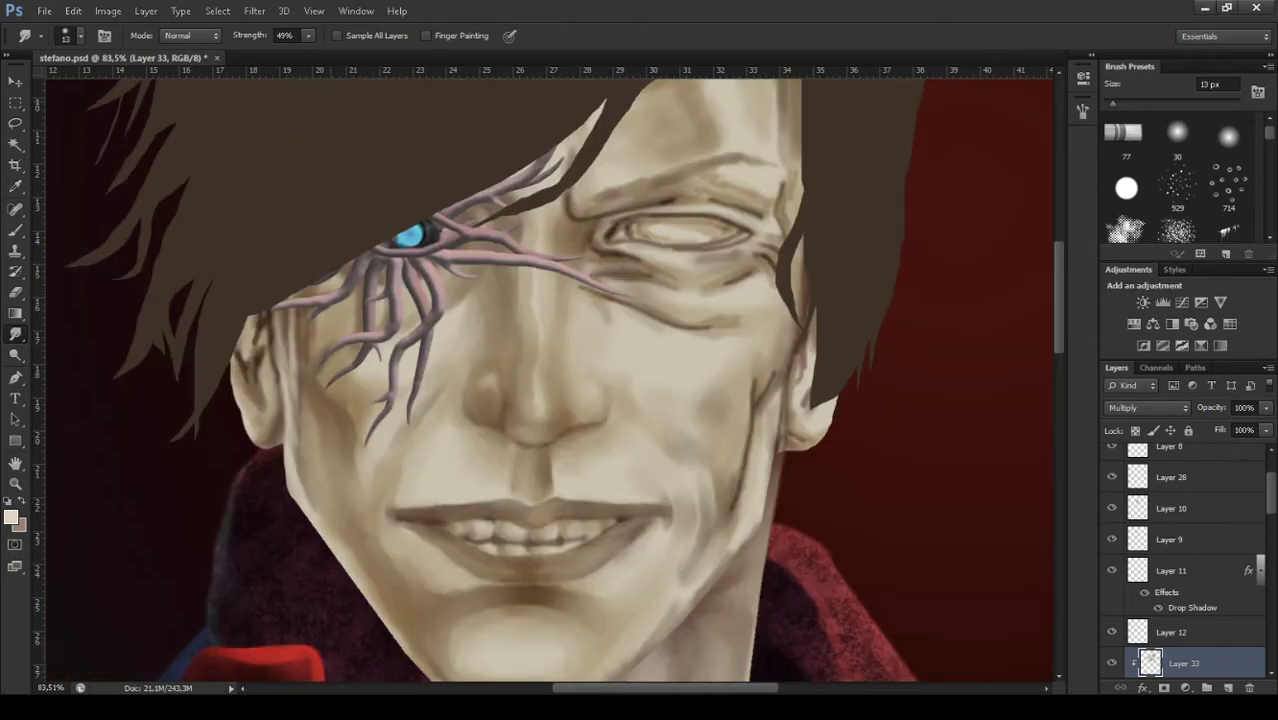
pyautogui.press('[')
# Zoom onto the unveined eye and smudge the creases below it and the lower eyelid.
pyautogui.moveTo(703, 192); pyautogui.dragTo(745, 192)
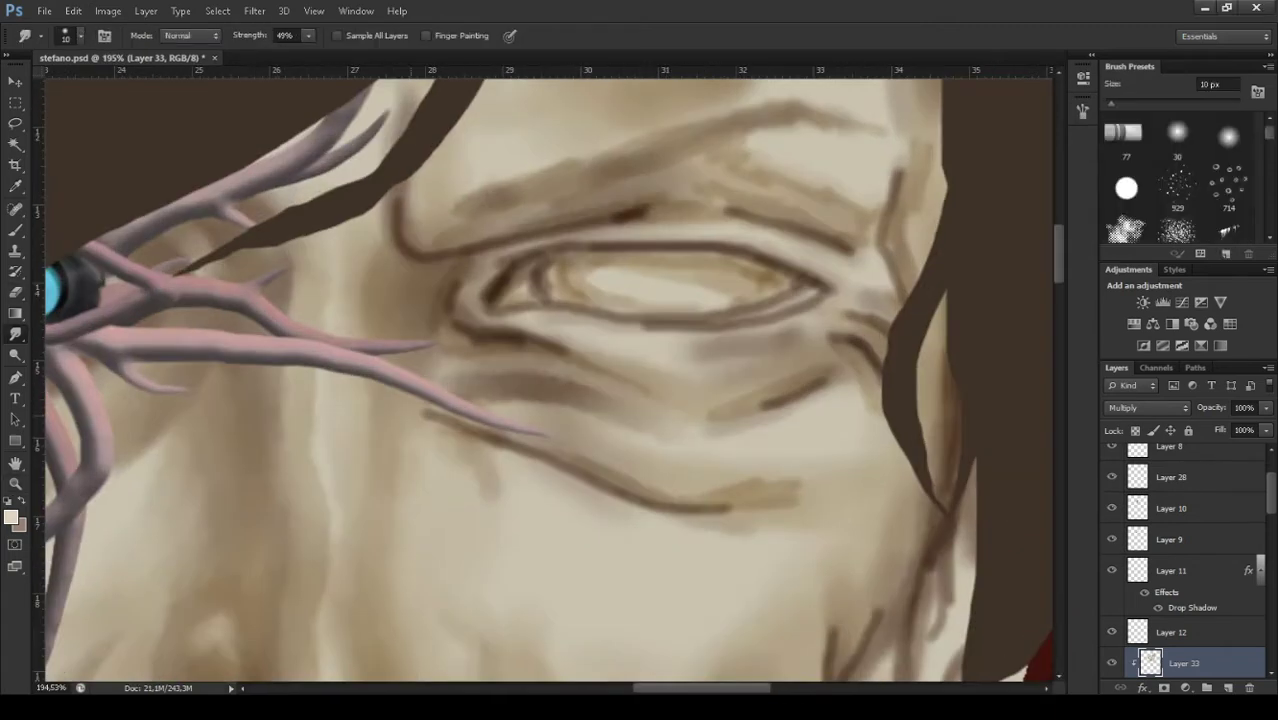
pyautogui.moveTo(425, 412)
pyautogui.mouseDown()
pyautogui.moveTo(740, 508)
pyautogui.moveTo(560, 455)
pyautogui.mouseUp()
pyautogui.moveTo(590, 350)
pyautogui.mouseDown()
pyautogui.moveTo(450, 338)
pyautogui.moveTo(530, 285)
pyautogui.moveTo(600, 272)
pyautogui.moveTo(750, 282)
pyautogui.mouseUp()
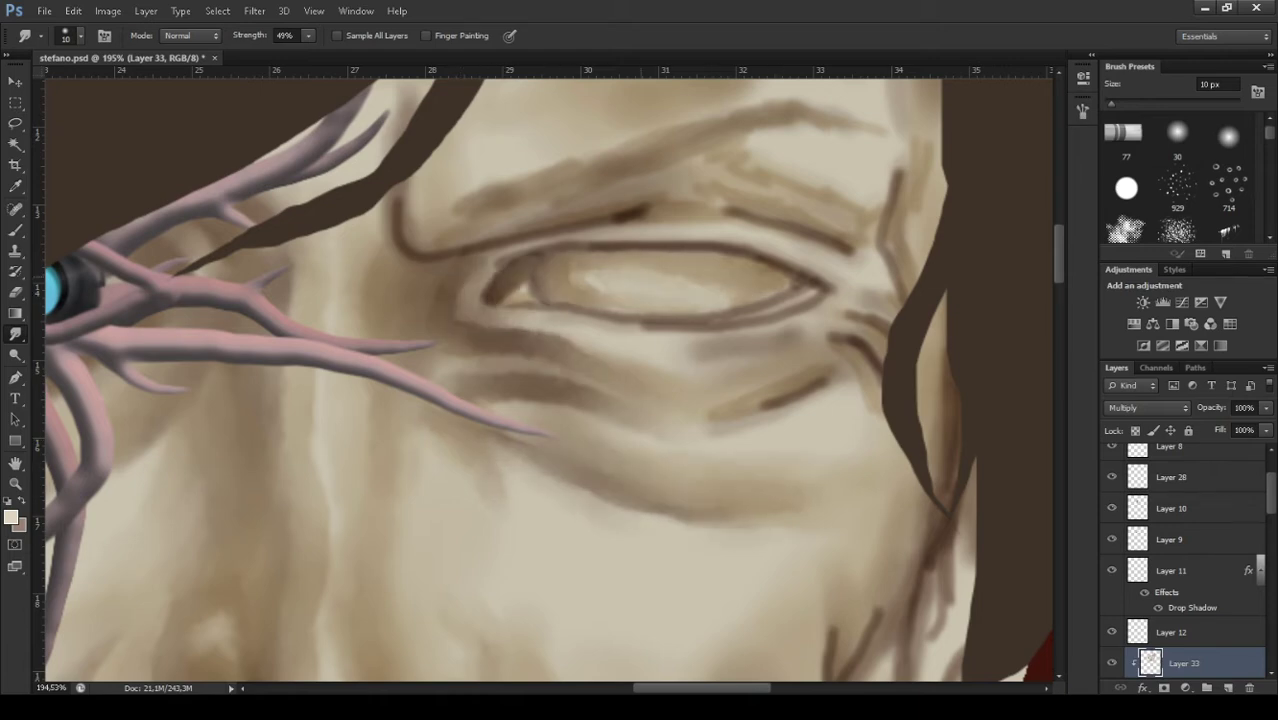
pyautogui.press('[')
pyautogui.press('[')
pyautogui.press('[')
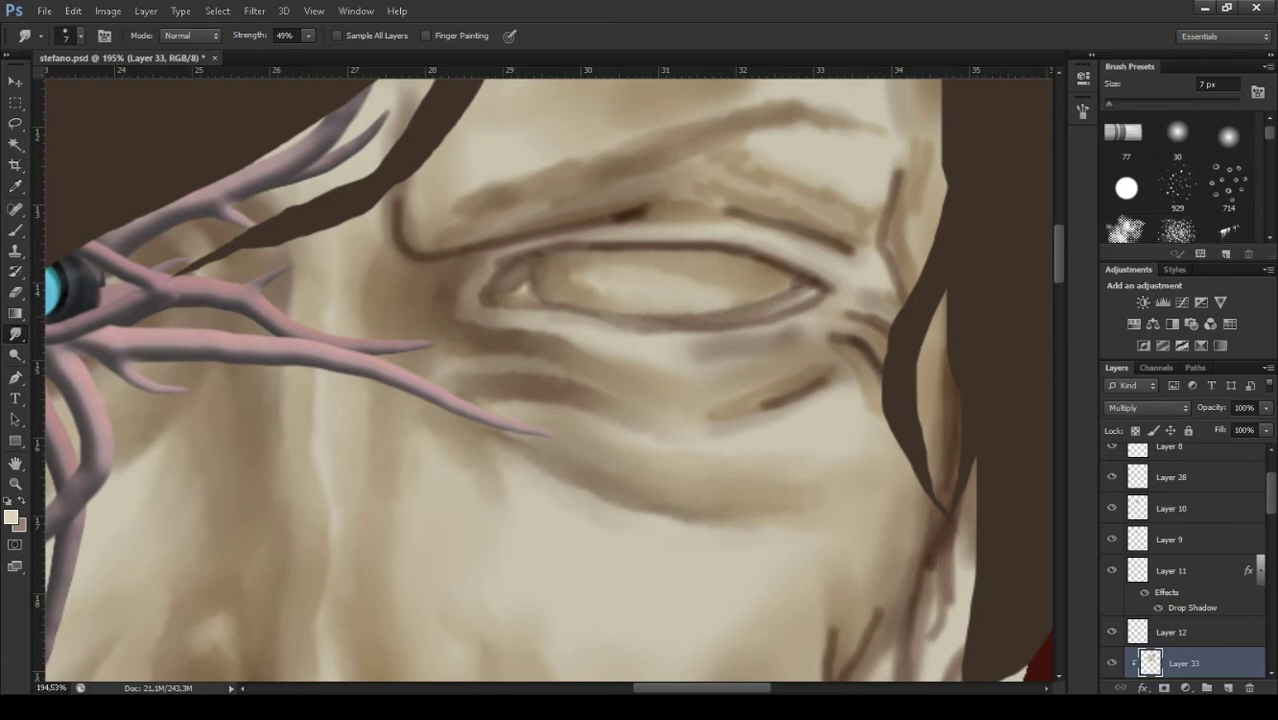
pyautogui.moveTo(830, 290); pyautogui.dragTo(625, 245)
pyautogui.moveTo(830, 380); pyautogui.dragTo(755, 405)
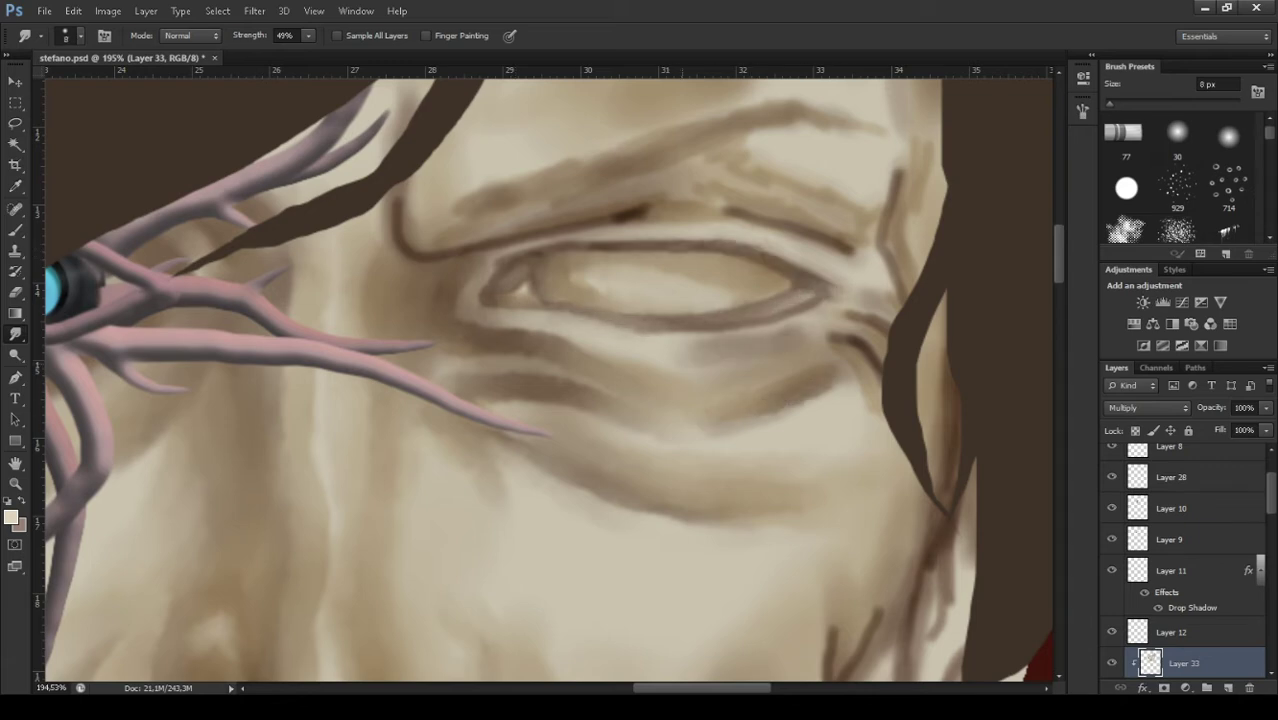
pyautogui.moveTo(650, 360); pyautogui.dragTo(510, 405)
pyautogui.moveTo(875, 335); pyautogui.dragTo(835, 390)
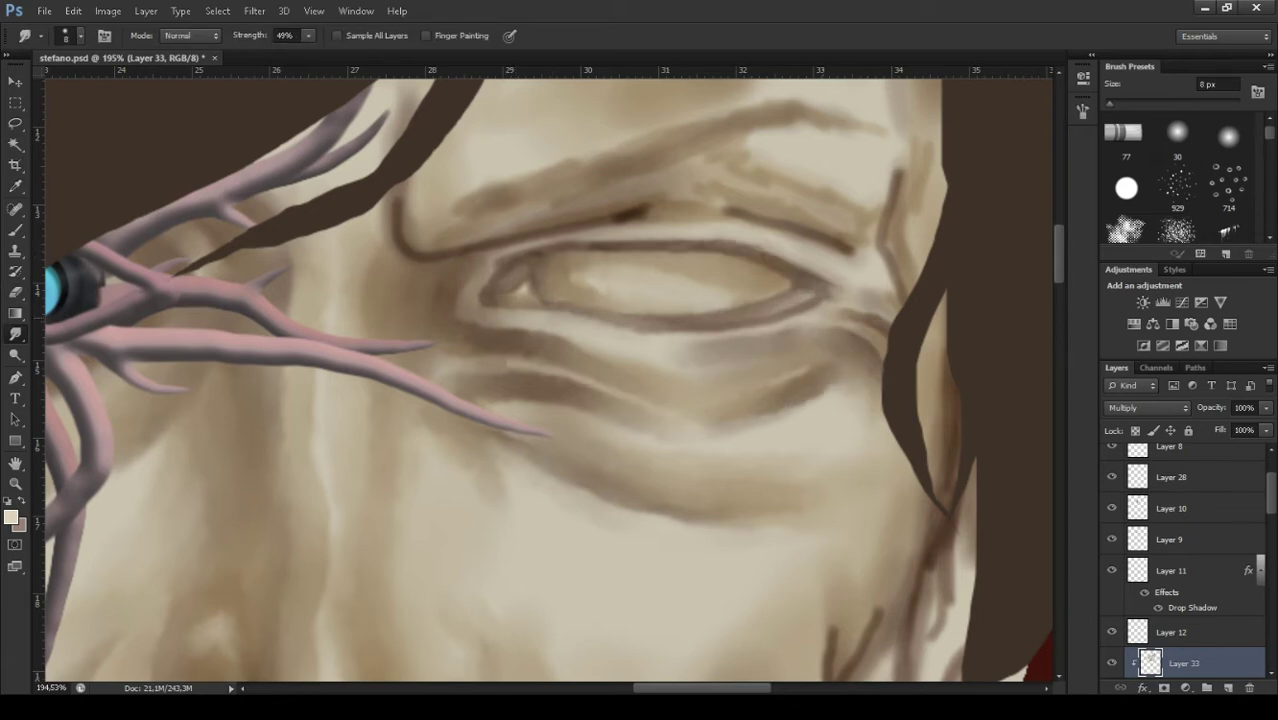
# Soften the outer-edge crease, upper eyelid line and brow creases above the eye.
pyautogui.moveTo(893, 168); pyautogui.dragTo(912, 262)
pyautogui.moveTo(830, 218); pyautogui.dragTo(645, 230)
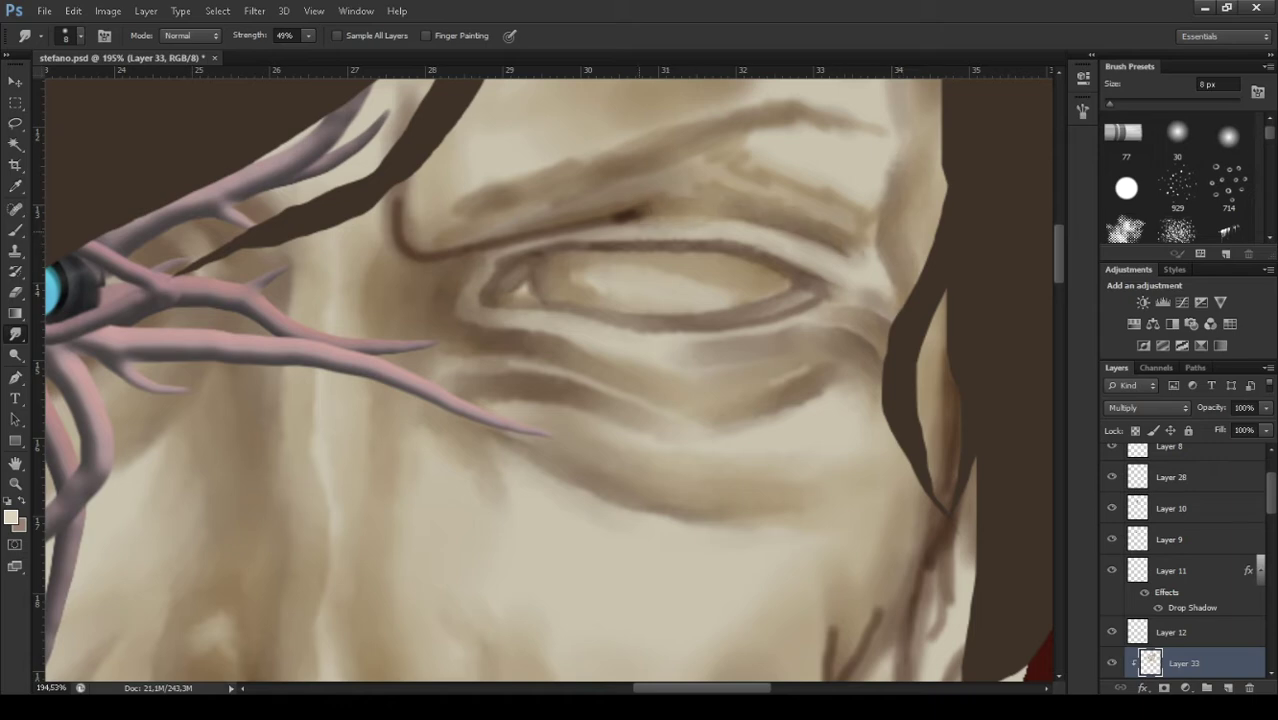
pyautogui.moveTo(772, 242); pyautogui.dragTo(695, 250)
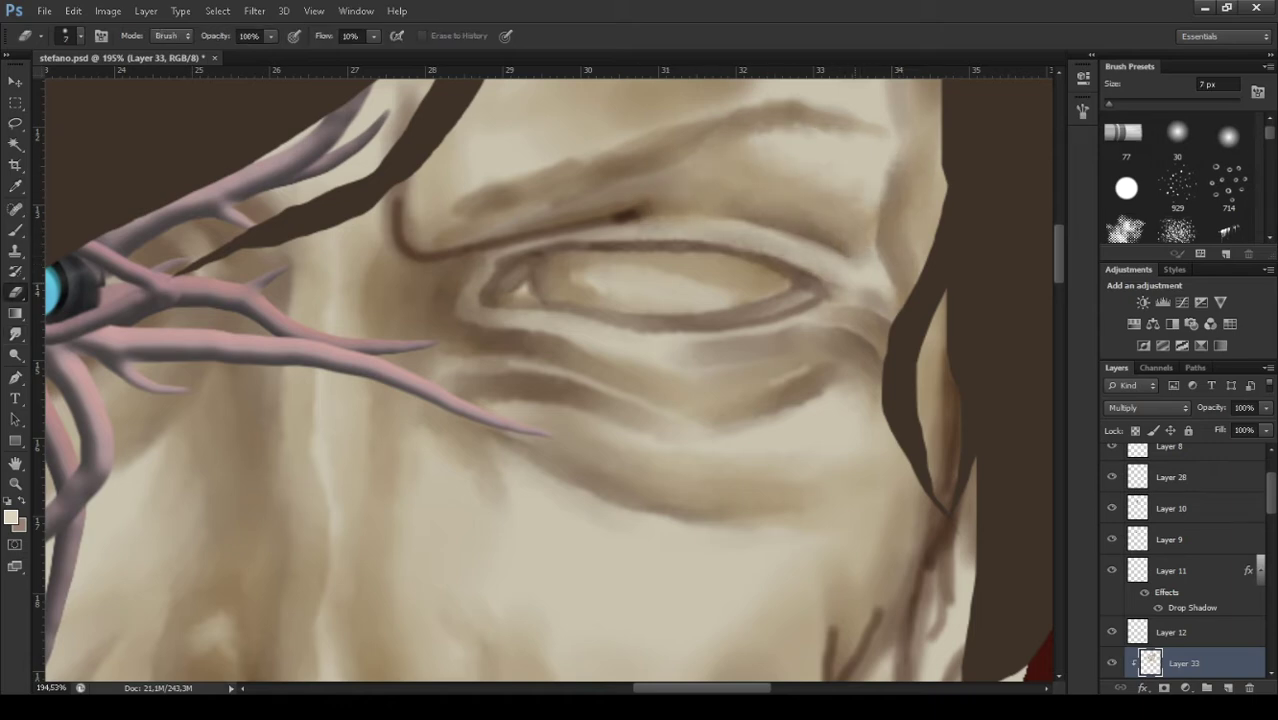
pyautogui.moveTo(820, 265); pyautogui.dragTo(640, 235)
pyautogui.moveTo(712, 253); pyautogui.dragTo(565, 254)
pyautogui.moveTo(628, 215); pyautogui.dragTo(402, 238)
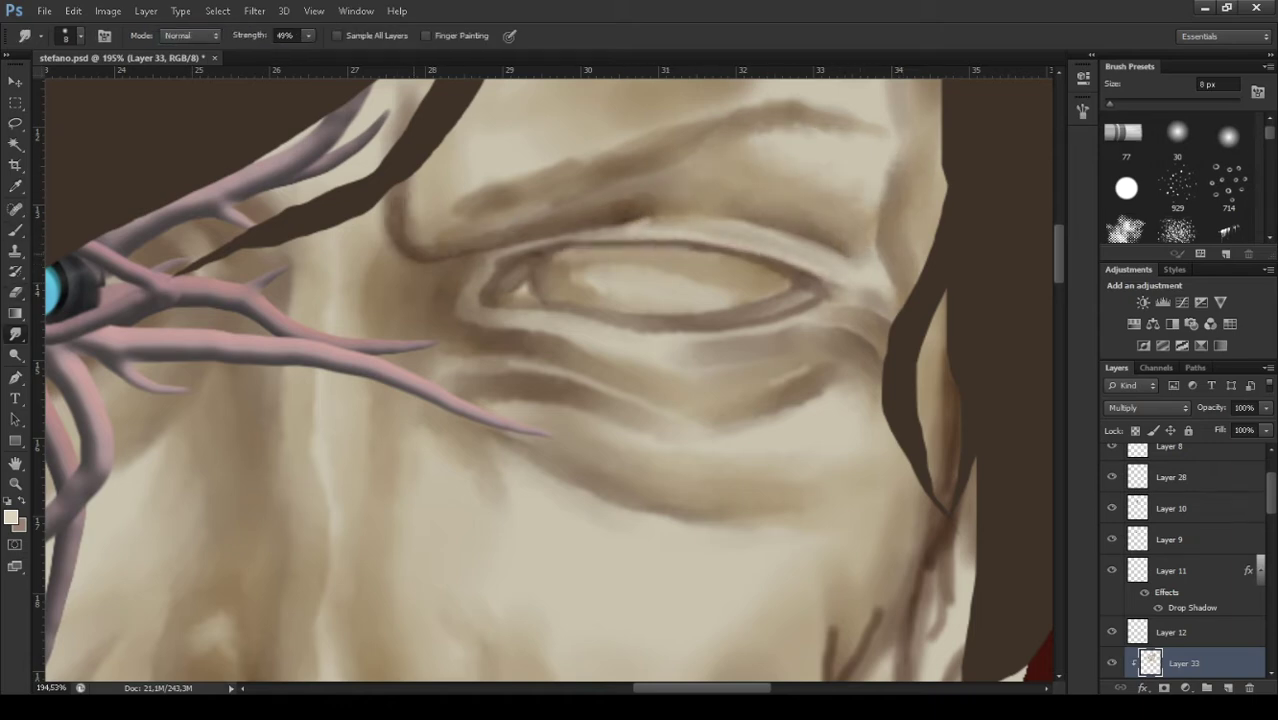
pyautogui.moveTo(556, 180); pyautogui.dragTo(495, 176)
pyautogui.moveTo(858, 108); pyautogui.dragTo(780, 114)
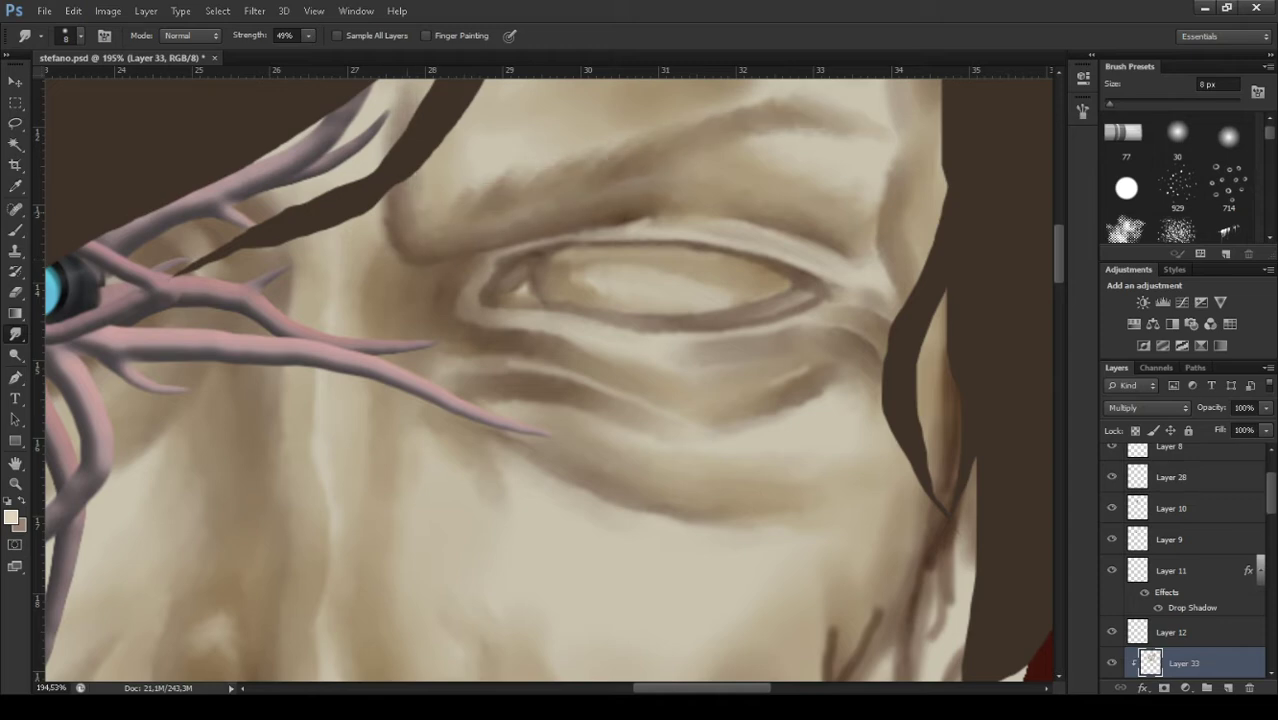
# Lighten the lower eyelid with the eraser and smudge its outer corner soft.
pyautogui.press('e')
pyautogui.scroll(-5, 550, 380)
pyautogui.scroll(8, 550, 380)
pyautogui.moveTo(648, 390); pyautogui.dragTo(714, 426)
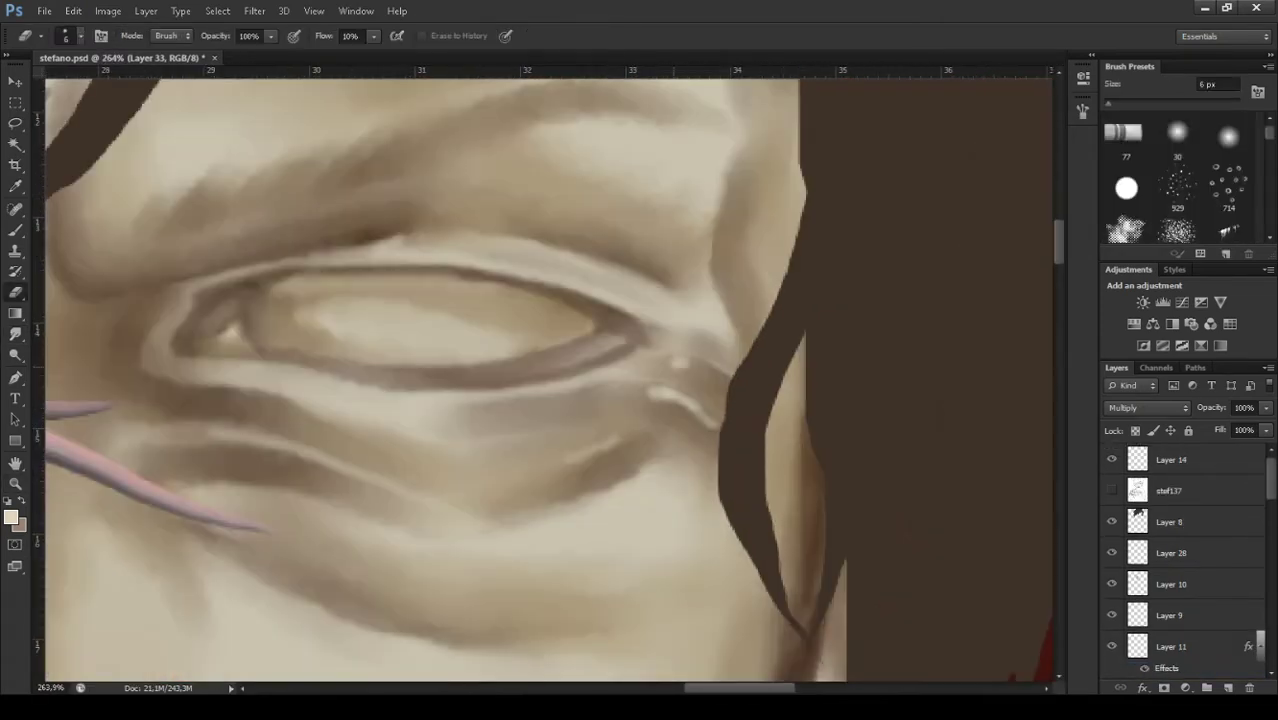
pyautogui.press('r')
pyautogui.moveTo(714, 370); pyautogui.dragTo(690, 450)
pyautogui.moveTo(700, 378)
pyautogui.mouseDown()
pyautogui.moveTo(650, 400)
pyautogui.moveTo(698, 450)
pyautogui.moveTo(704, 406)
pyautogui.mouseUp()
pyautogui.press('e')
pyautogui.press('r')
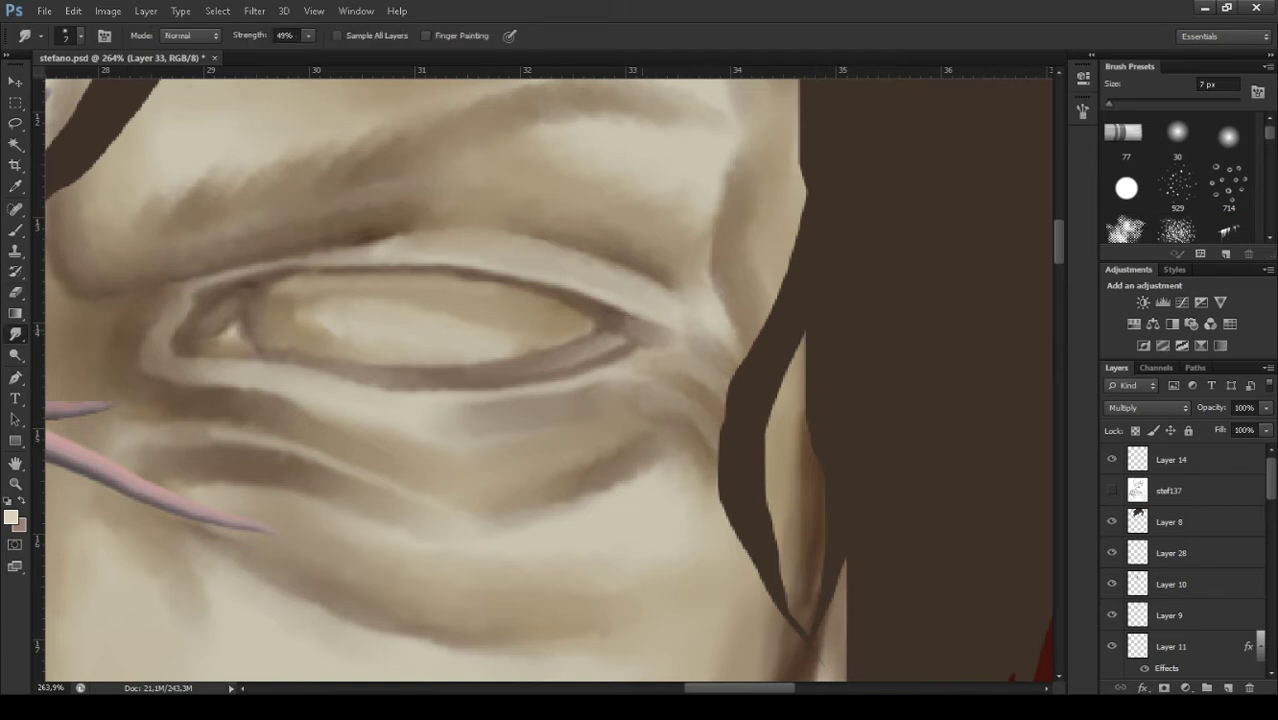
# Lighten, repaint in brown and smudge the inner eye corner, then view the whole portrait.
pyautogui.press('e')
pyautogui.press('[')
pyautogui.press('[')
pyautogui.press('[')
pyautogui.moveTo(175, 325)
pyautogui.mouseDown()
pyautogui.moveTo(255, 278)
pyautogui.moveTo(210, 280)
pyautogui.mouseUp()
pyautogui.press('b')
pyautogui.keyDown('alt'); pyautogui.click(260, 272); pyautogui.keyUp('alt')
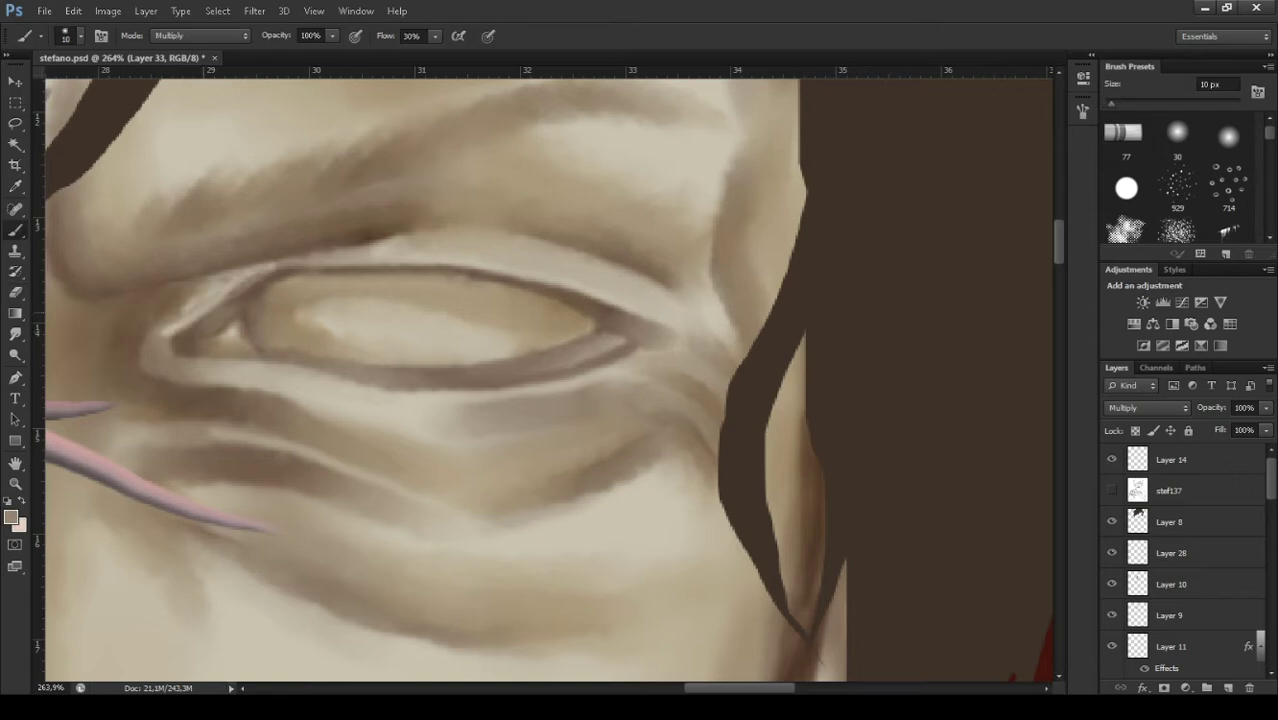
pyautogui.press('r')
pyautogui.moveTo(165, 330); pyautogui.dragTo(250, 270)
pyautogui.hotkey('ctrl', '0')
pyautogui.scroll(3, 400, 240)
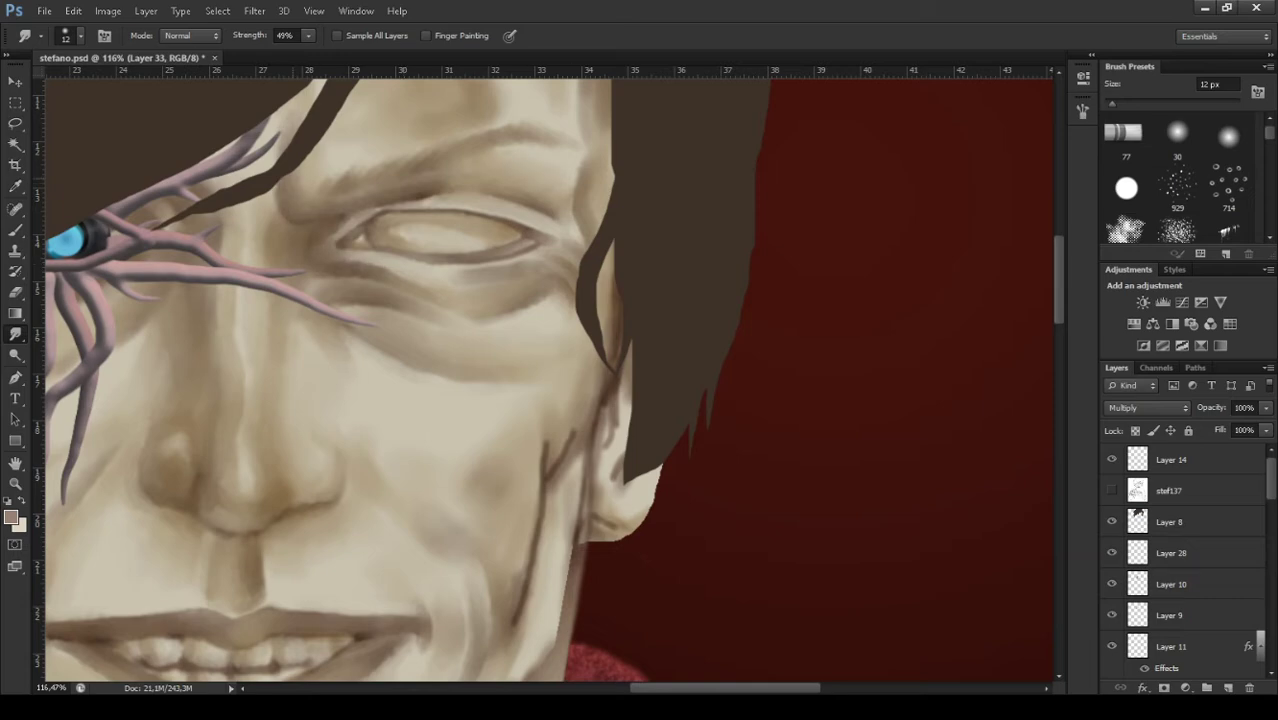
# Shrink the smudge brush and soften the cheek crease beside the grin and near the jaw.
pyautogui.scroll(-1, 550, 380)
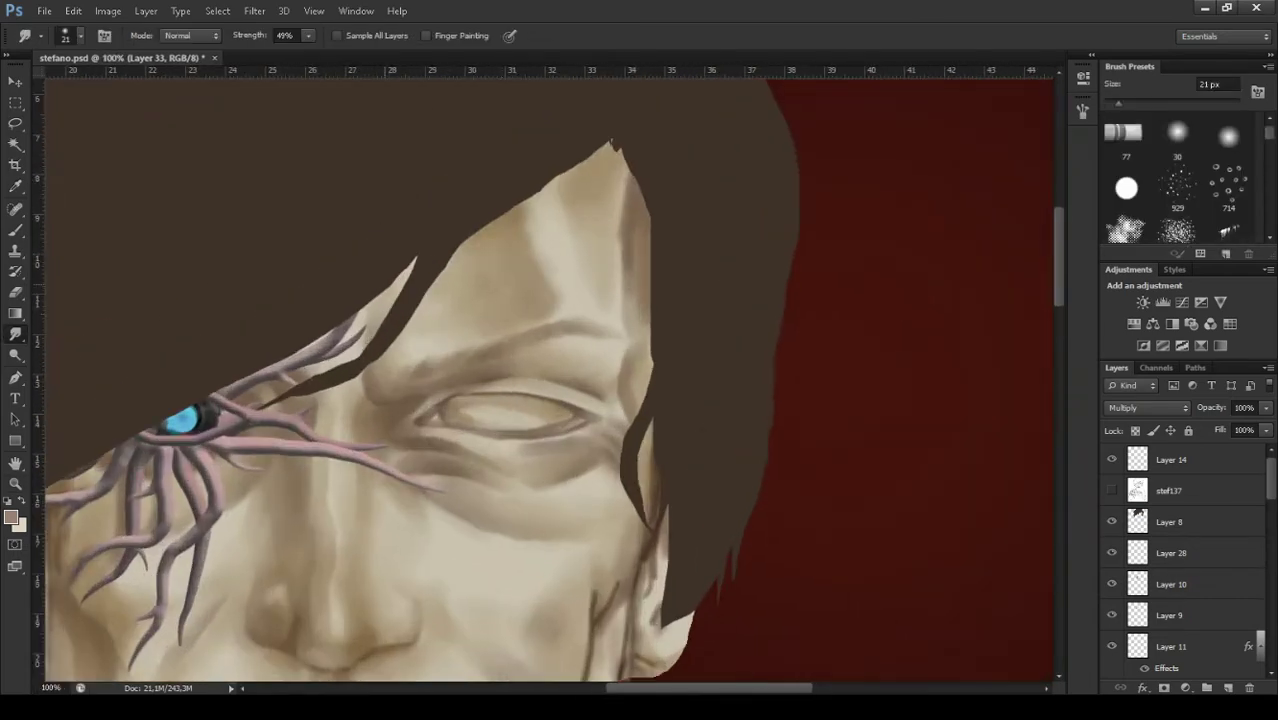
pyautogui.press('[')
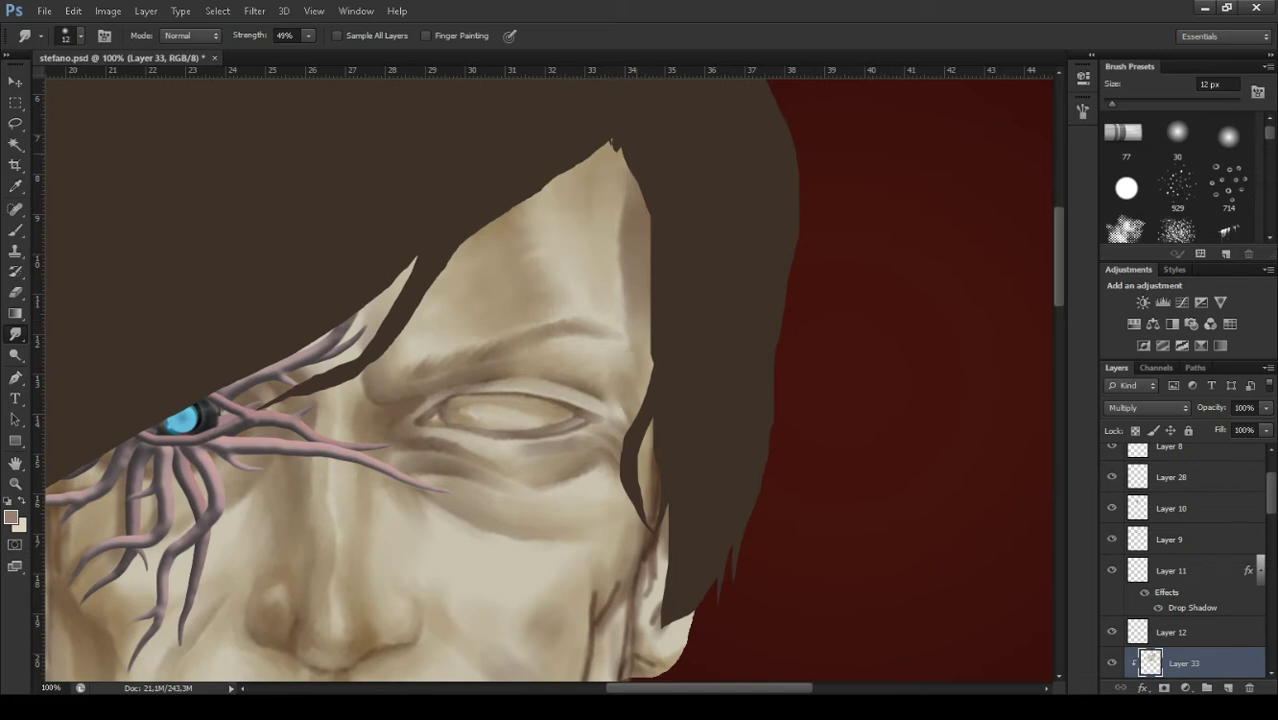
pyautogui.scroll(-5, 548, 380)
pyautogui.moveTo(587, 385)
pyautogui.mouseDown()
pyautogui.moveTo(572, 490)
pyautogui.moveTo(590, 575)
pyautogui.moveTo(648, 430)
pyautogui.mouseUp()
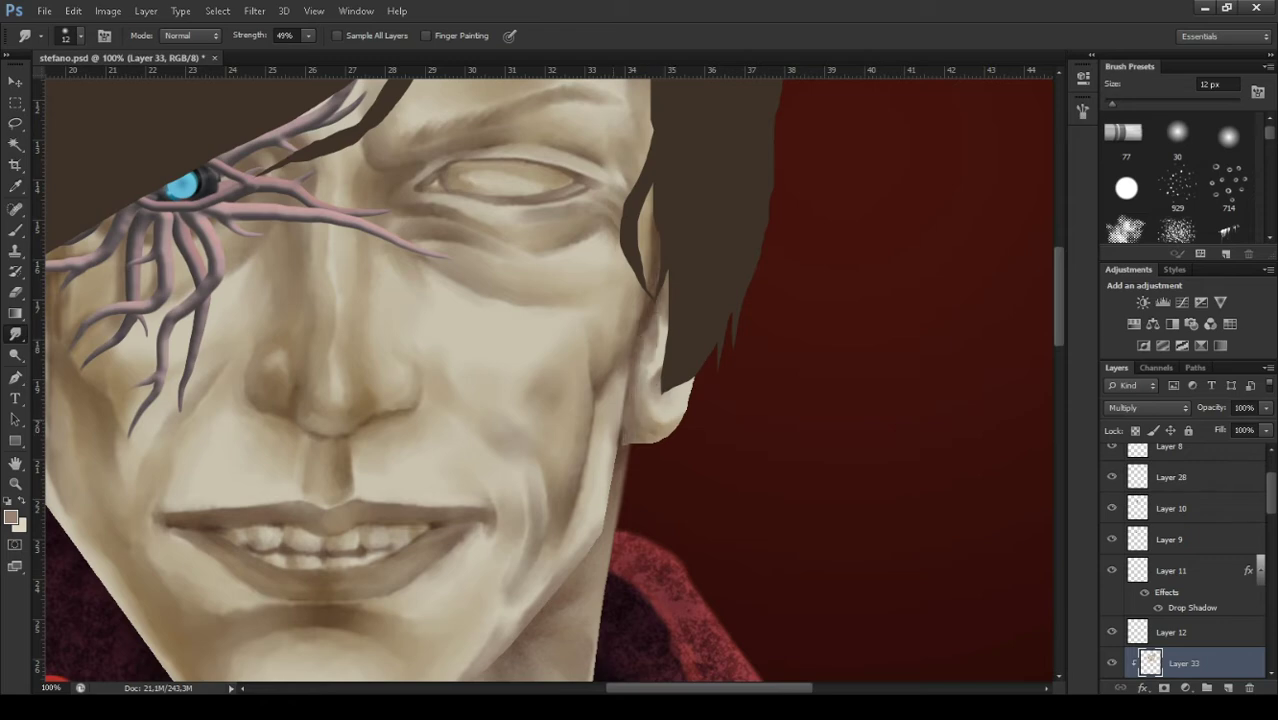
pyautogui.press('e')
pyautogui.press('r')
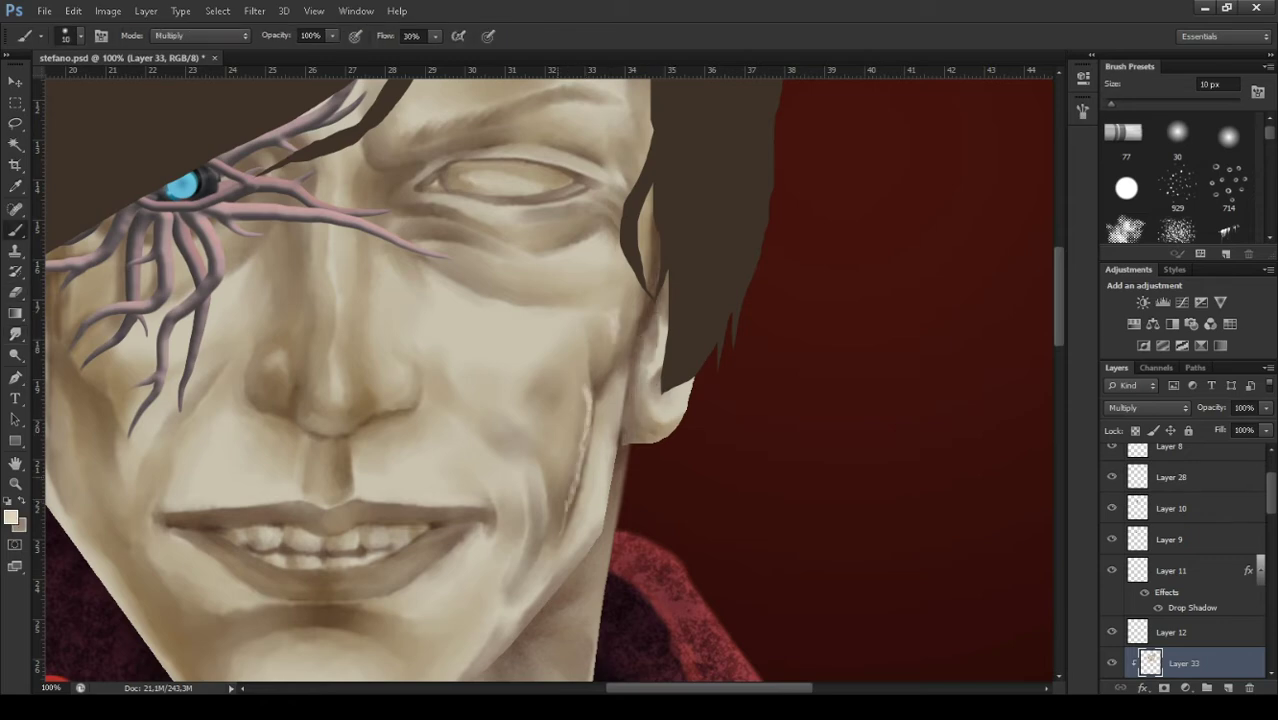
pyautogui.moveTo(551, 458); pyautogui.dragTo(552, 510)
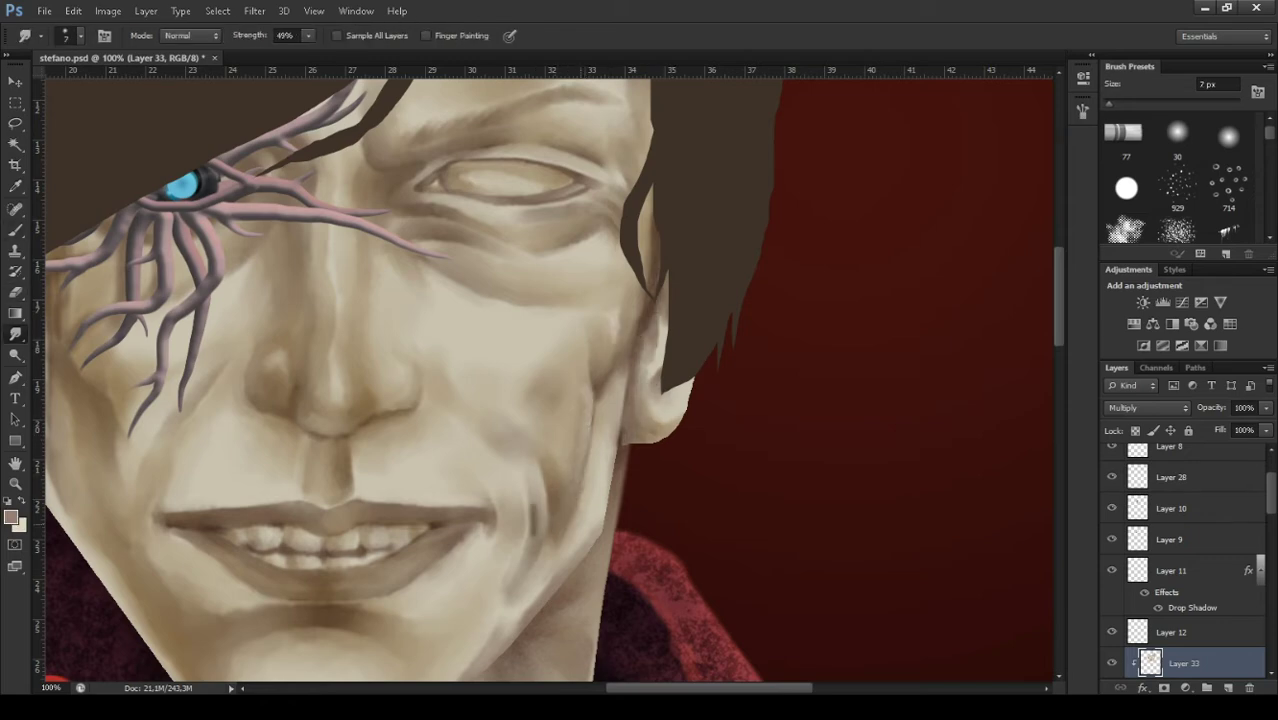
# Toggle between eraser and smudge, then enlarge the brush for broader cheek blending.
pyautogui.press('e')
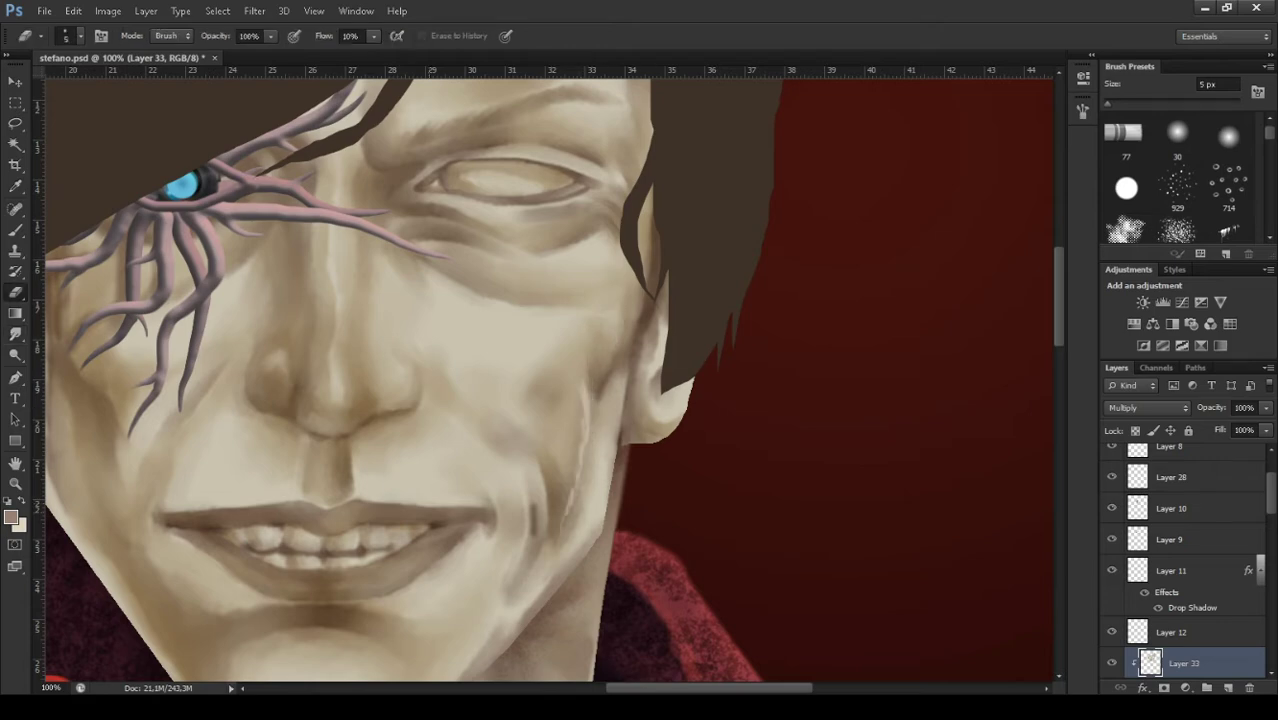
pyautogui.press('r')
pyautogui.press('e')
pyautogui.press('r')
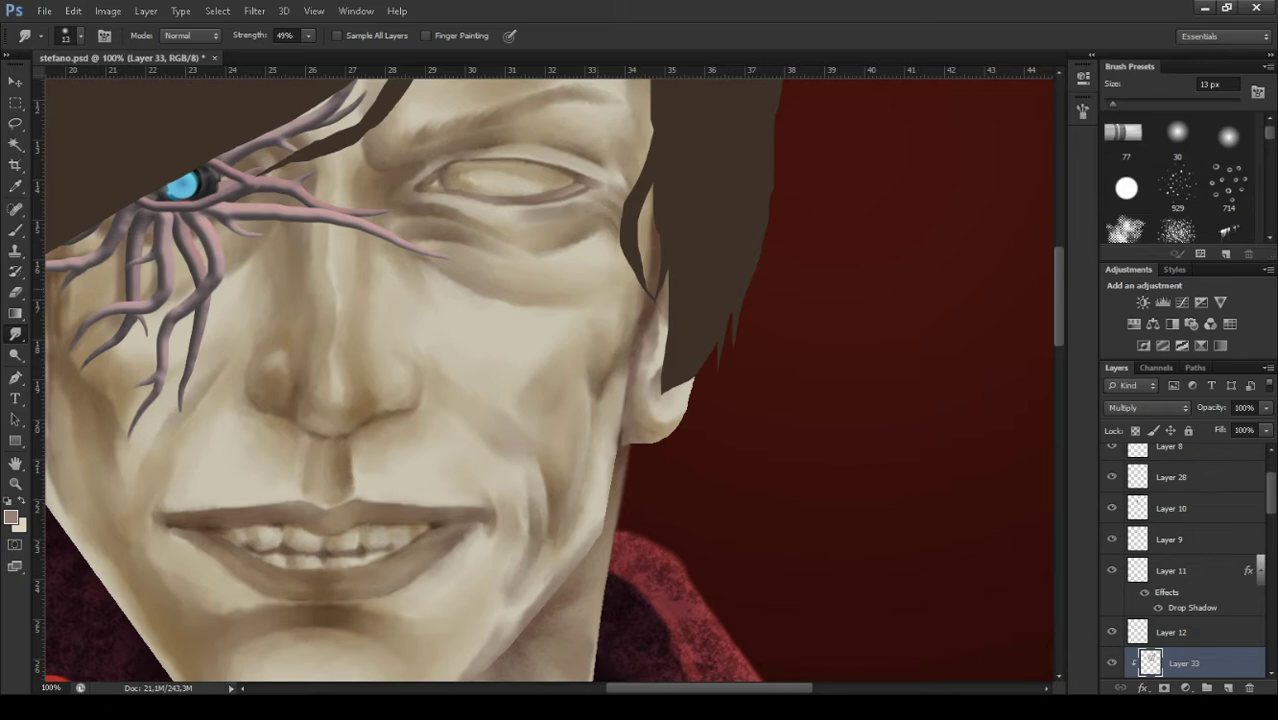
pyautogui.scroll(-5, 540, 380)
pyautogui.scroll(6, 540, 380)
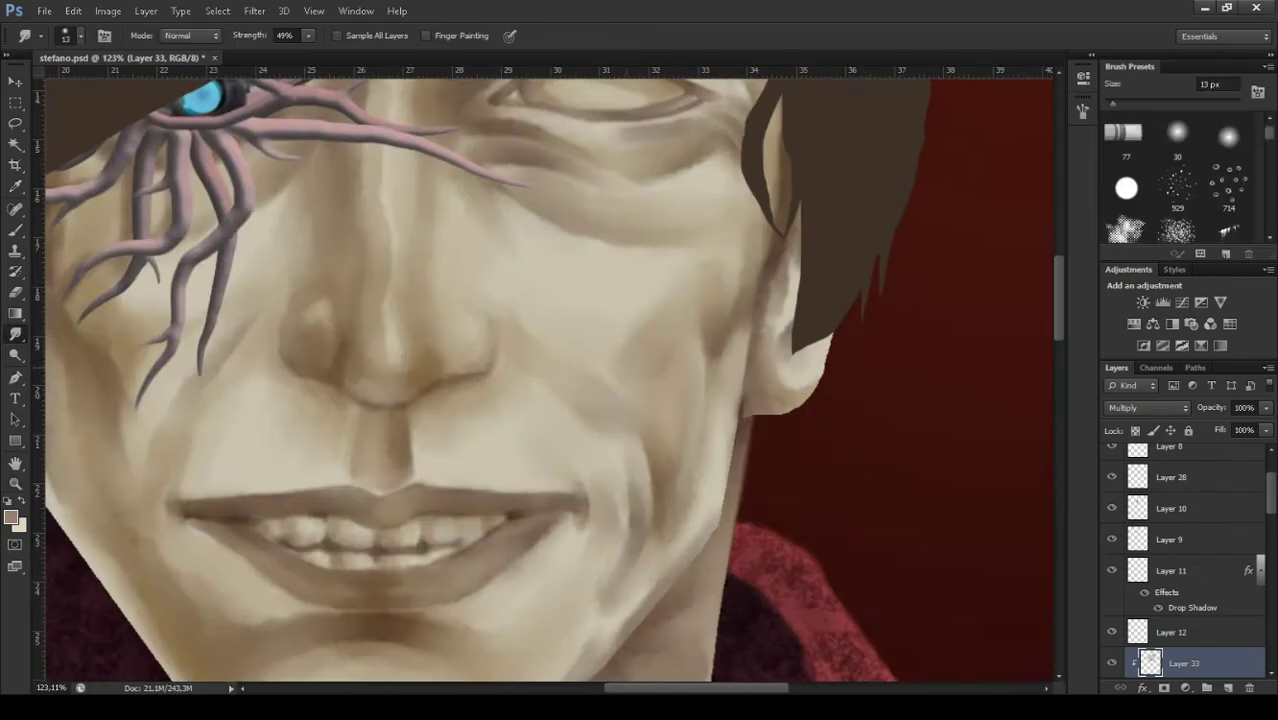
pyautogui.press(']')
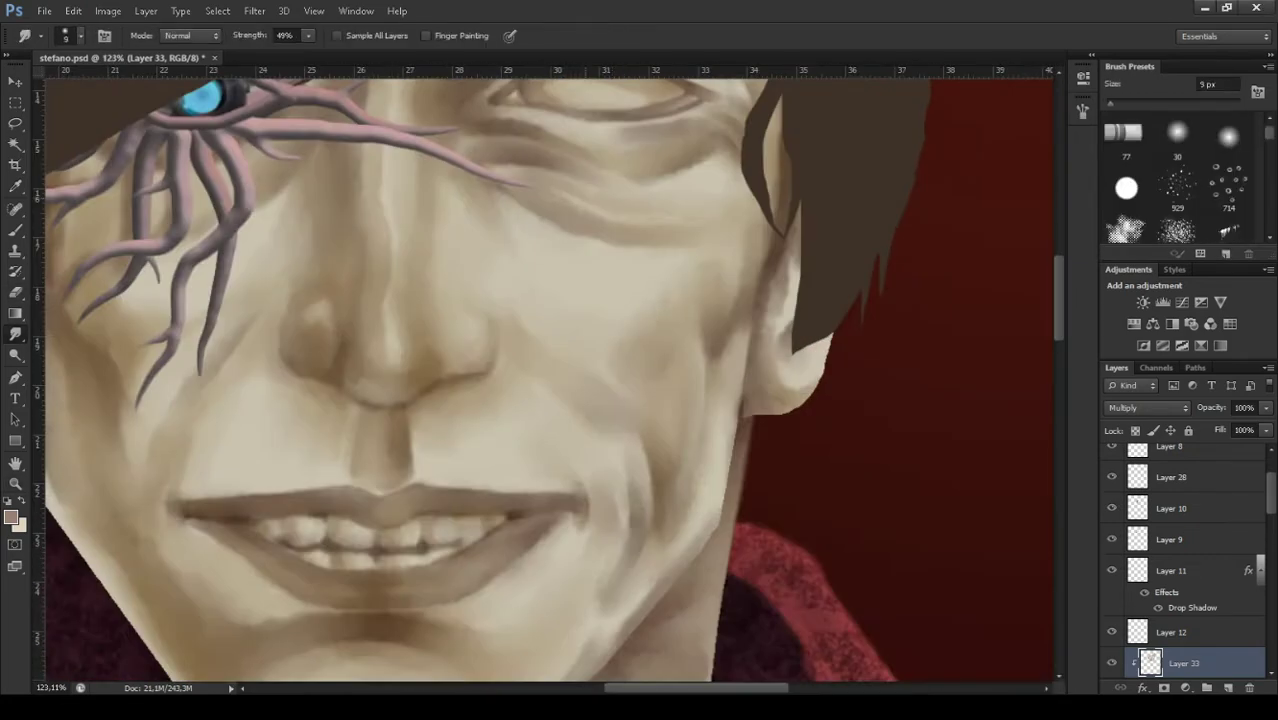
pyautogui.scroll(-5, 713, 334)
pyautogui.press(']')
pyautogui.press(']')
pyautogui.press(']')
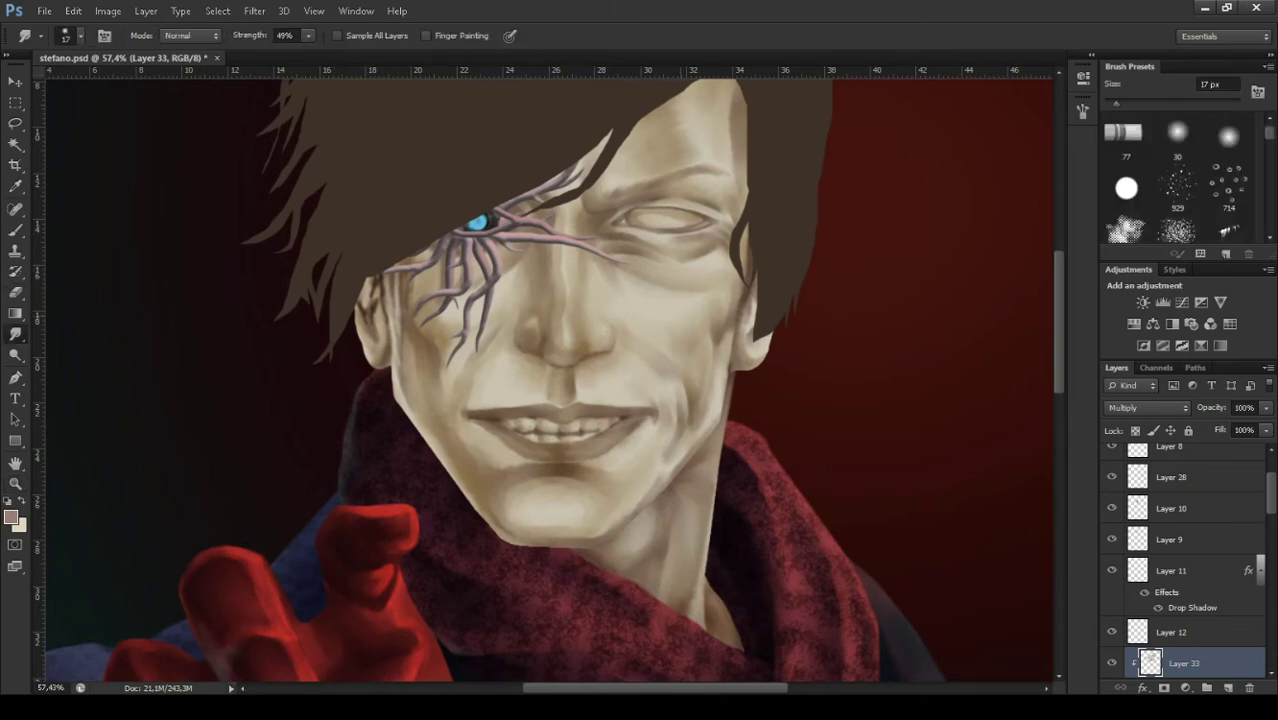
# Smudge along the left cheek edge to blend and streak the skin tones.
pyautogui.scroll(5, 367, 306)
pyautogui.moveTo(449, 345); pyautogui.dragTo(435, 232)
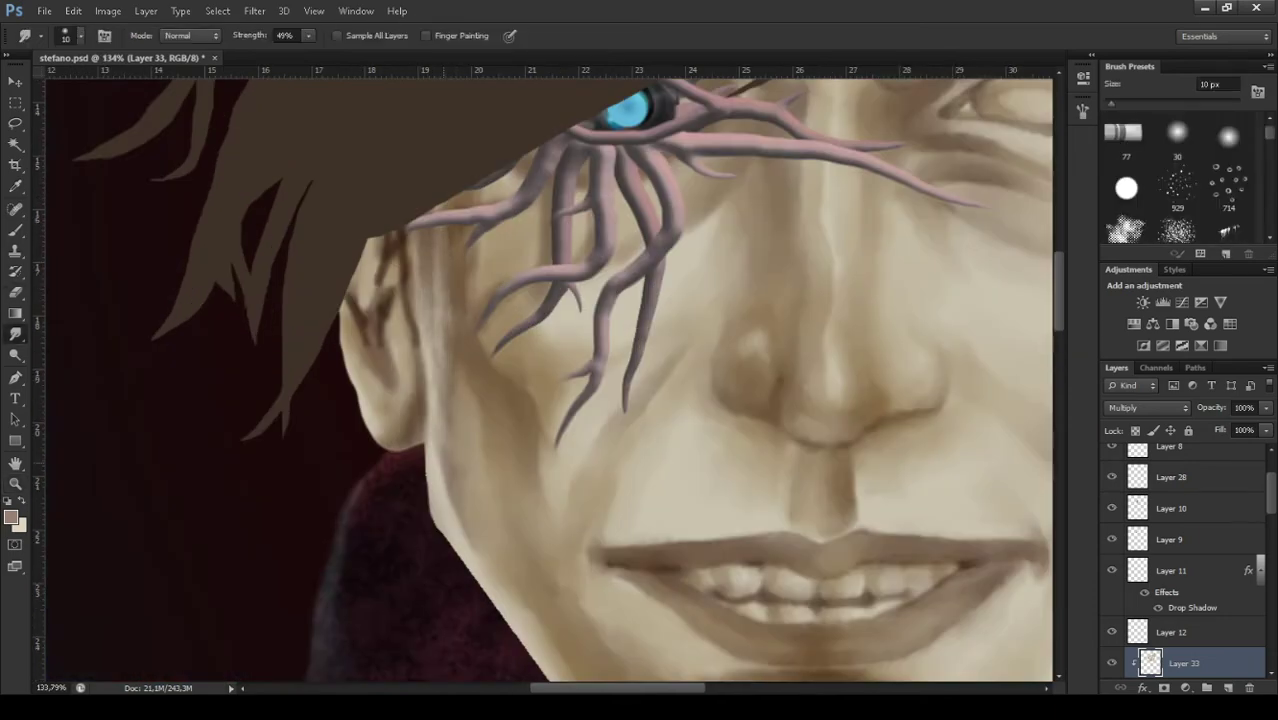
pyautogui.moveTo(382, 300)
pyautogui.mouseDown()
pyautogui.moveTo(406, 340)
pyautogui.moveTo(410, 235)
pyautogui.mouseUp()
pyautogui.moveTo(416, 318); pyautogui.dragTo(398, 232)
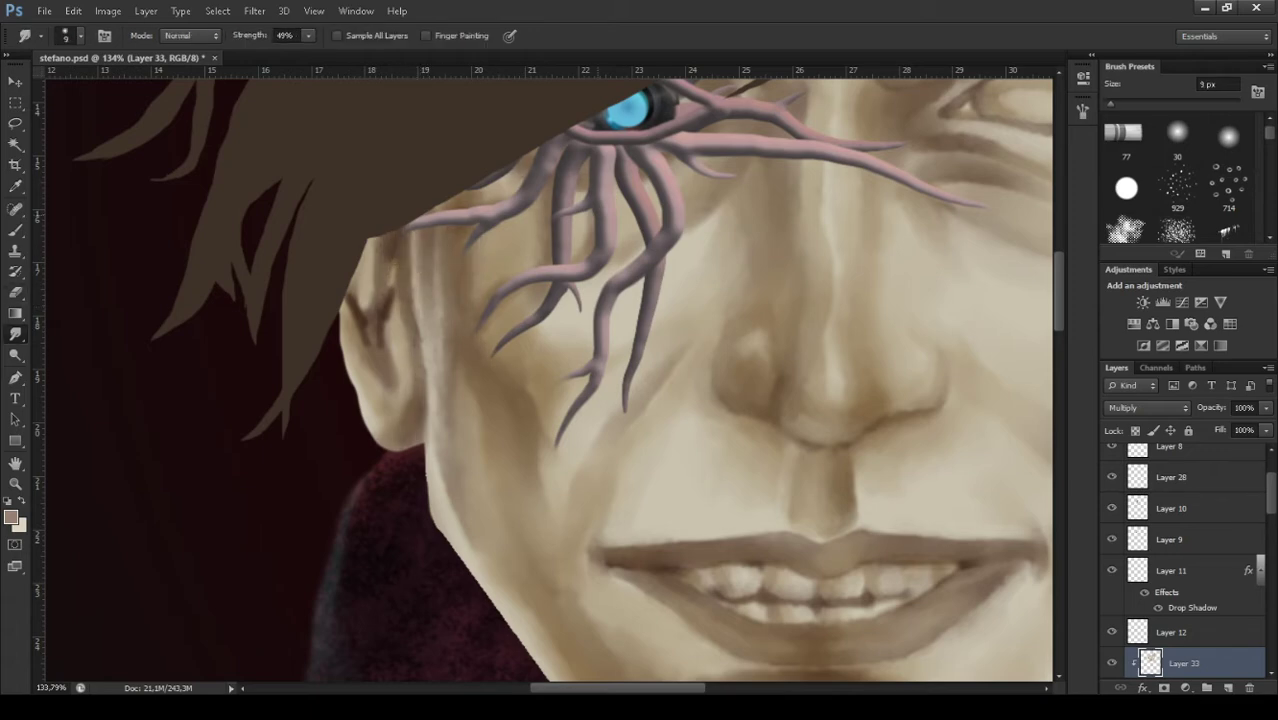
# Darken the shading along the veins with the Multiply brush, then smooth the cheek edge below.
pyautogui.press('b')
pyautogui.moveTo(634, 360)
pyautogui.mouseDown()
pyautogui.moveTo(640, 180)
pyautogui.moveTo(950, 205)
pyautogui.mouseUp()
pyautogui.moveTo(790, 105); pyautogui.dragTo(725, 135)
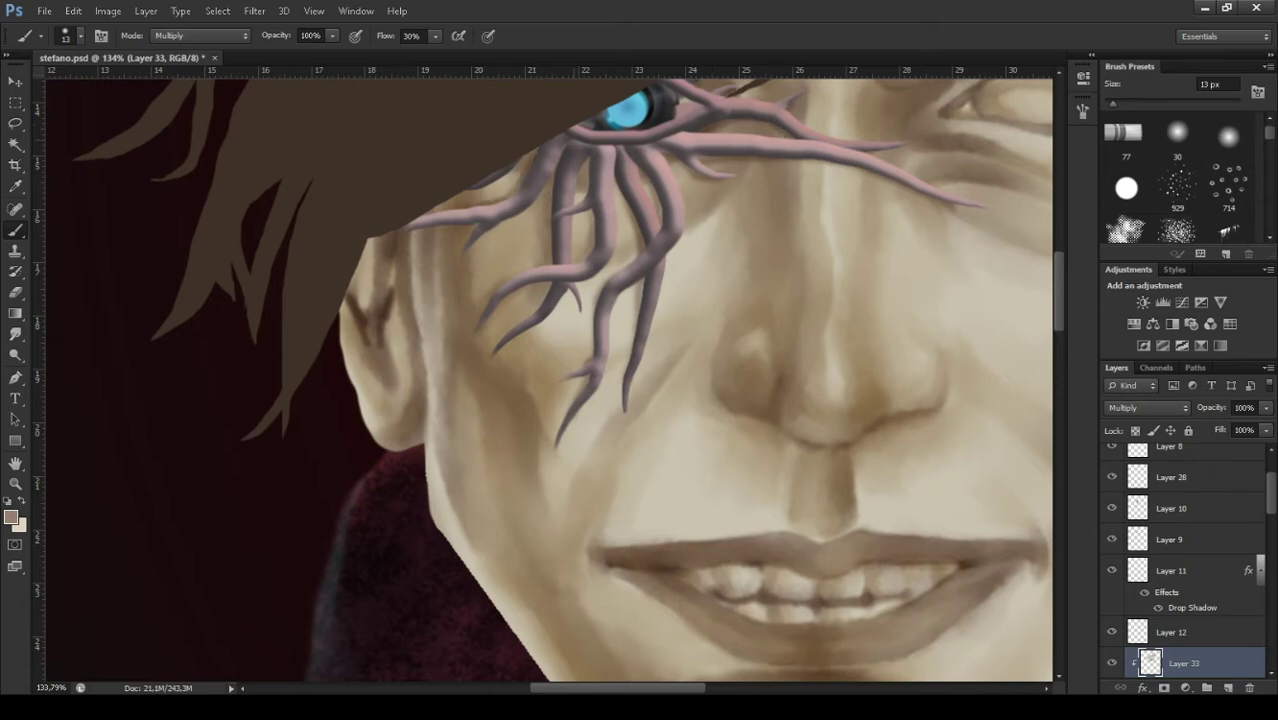
pyautogui.press('r')
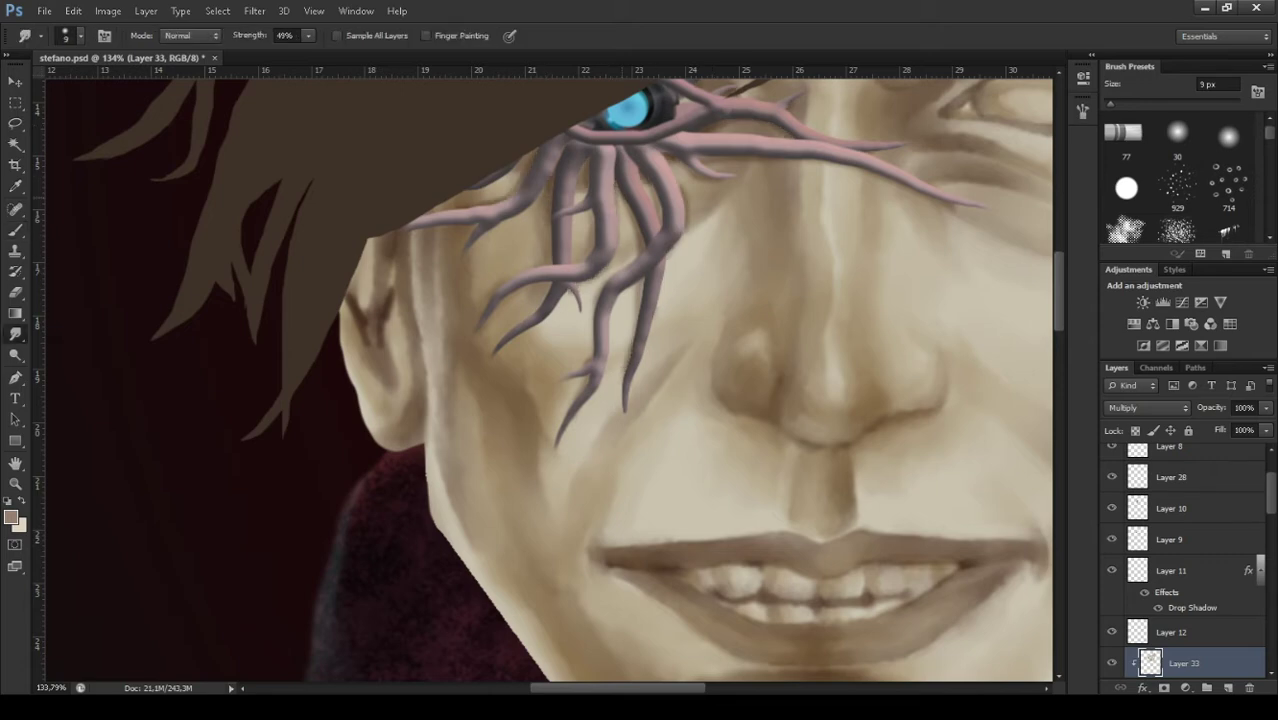
pyautogui.moveTo(380, 308)
pyautogui.mouseDown()
pyautogui.moveTo(370, 340)
pyautogui.moveTo(350, 350)
pyautogui.mouseUp()
# Alternately erase and smudge the cheek and ear edge with a smaller brush on Layer 31.
pyautogui.press('e')
pyautogui.moveTo(386, 275); pyautogui.dragTo(388, 330)
pyautogui.press('r')
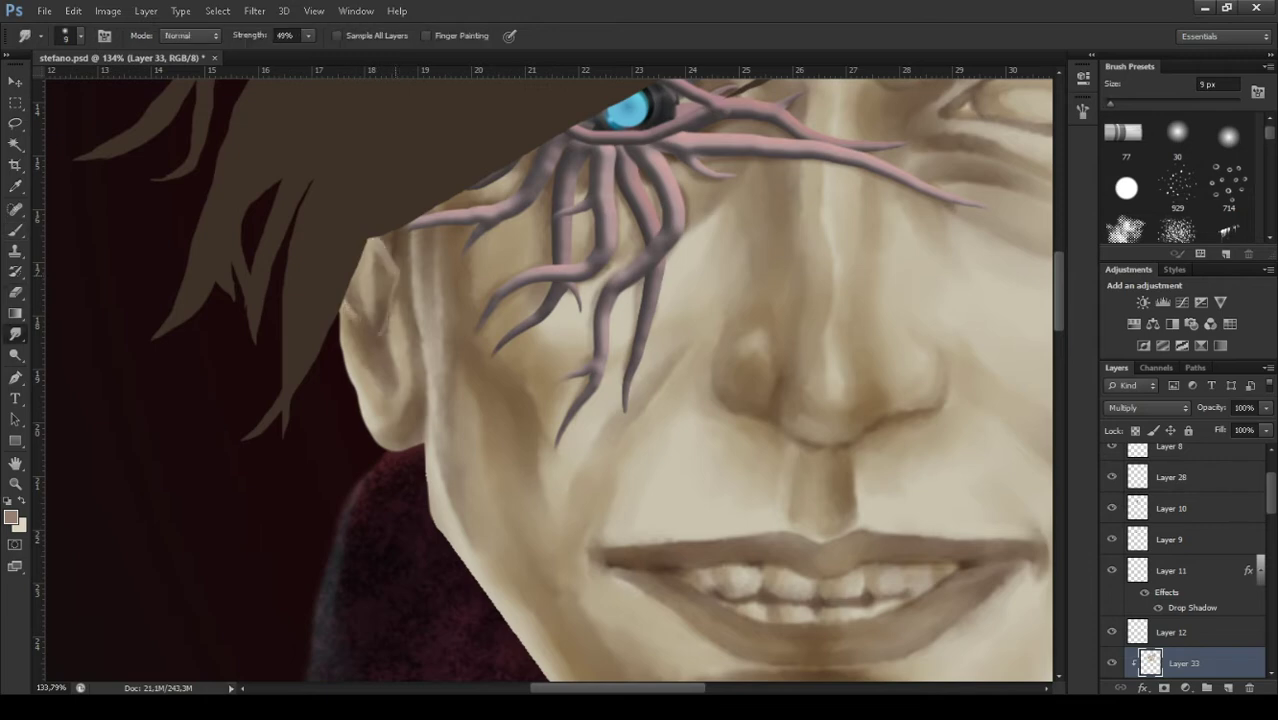
pyautogui.moveTo(385, 240)
pyautogui.mouseDown()
pyautogui.moveTo(390, 275)
pyautogui.moveTo(350, 335)
pyautogui.mouseUp()
pyautogui.press('e')
pyautogui.press('r')
pyautogui.moveTo(375, 250); pyautogui.dragTo(362, 305)
pyautogui.press('[')
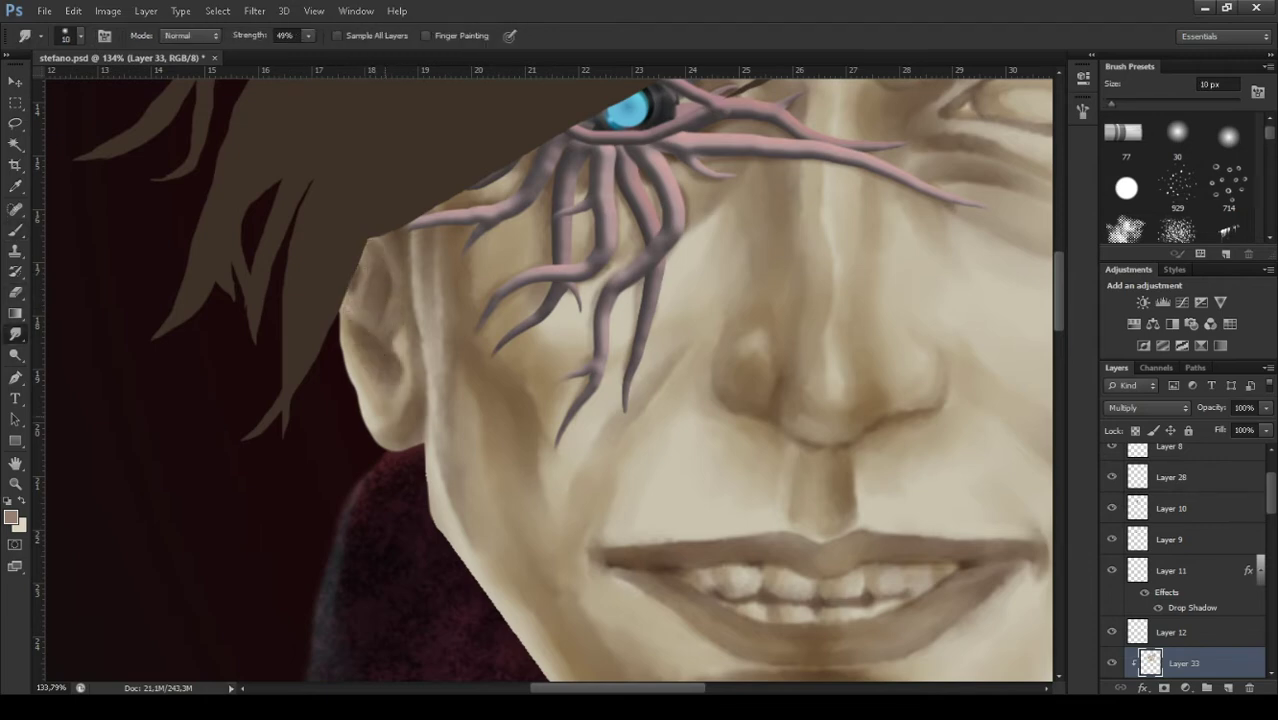
pyautogui.hotkey('alt', '[')
pyautogui.press('e')
pyautogui.moveTo(352, 318); pyautogui.dragTo(372, 440)
# Zoom in on the cheek edge and reselect Layer 33.
pyautogui.press('z')
pyautogui.hotkey('ctrl', '-')
pyautogui.hotkey('ctrl', '-')
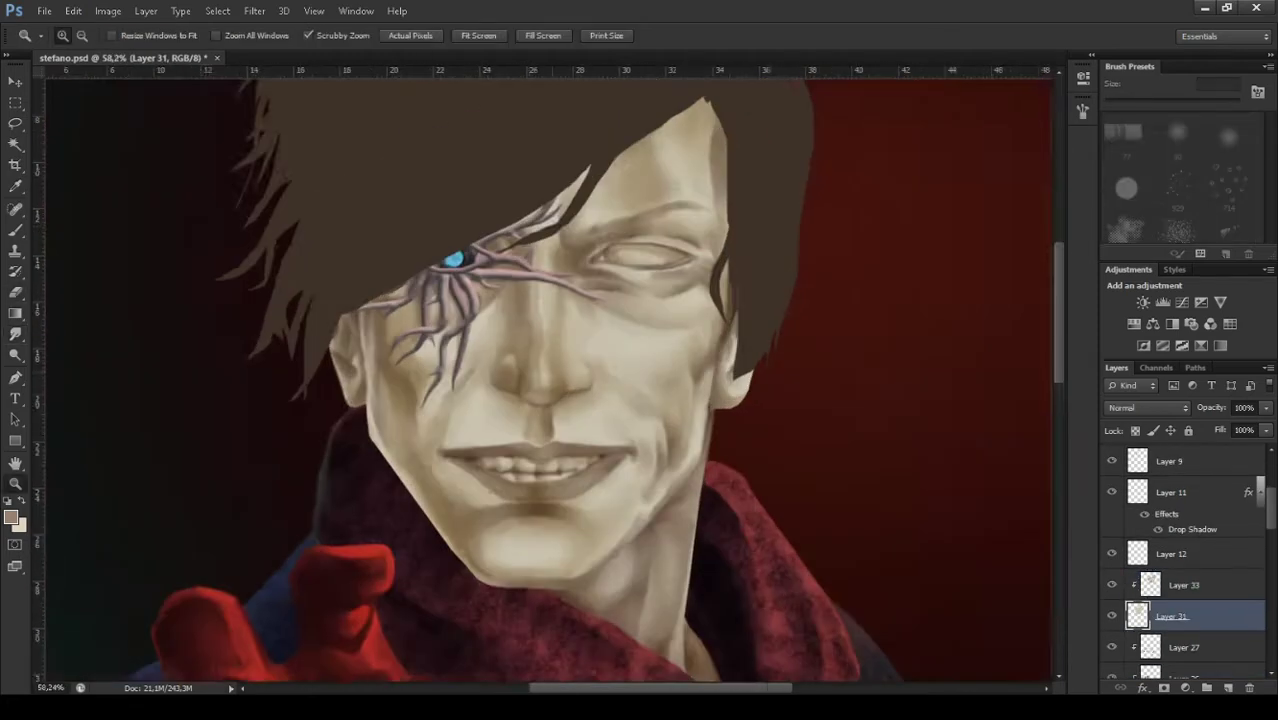
pyautogui.hotkey('alt', ']')
pyautogui.scroll(5, 550, 380)
pyautogui.scroll(-5, 550, 380)
pyautogui.press('r')
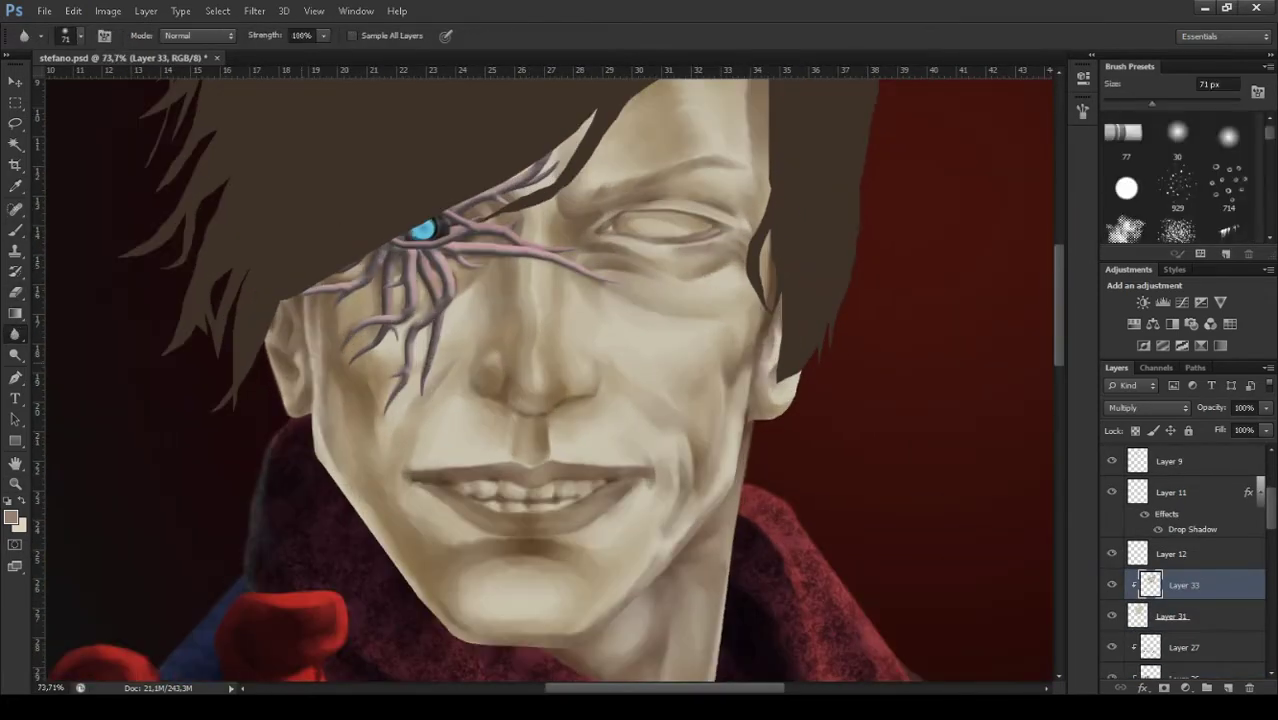
pyautogui.scroll(-1, 550, 380)
pyautogui.scroll(-1, 550, 380)
pyautogui.scroll(-2, 550, 380)
# Switch between the Multiply brush and eraser on the skin layer while zooming closer on the face.
pyautogui.press('b')
pyautogui.press('e')
pyautogui.hotkey('alt', '[')
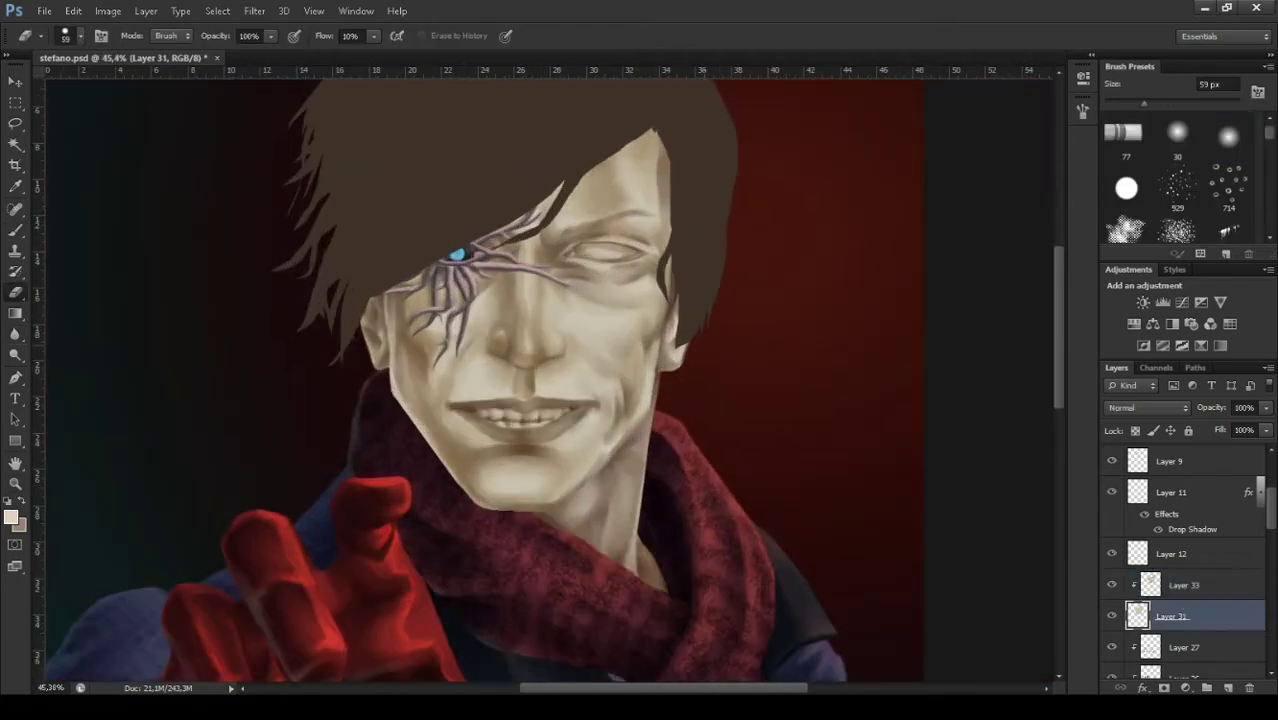
pyautogui.press('z')
pyautogui.hotkey('alt', ']')
pyautogui.scroll(5, 520, 410)
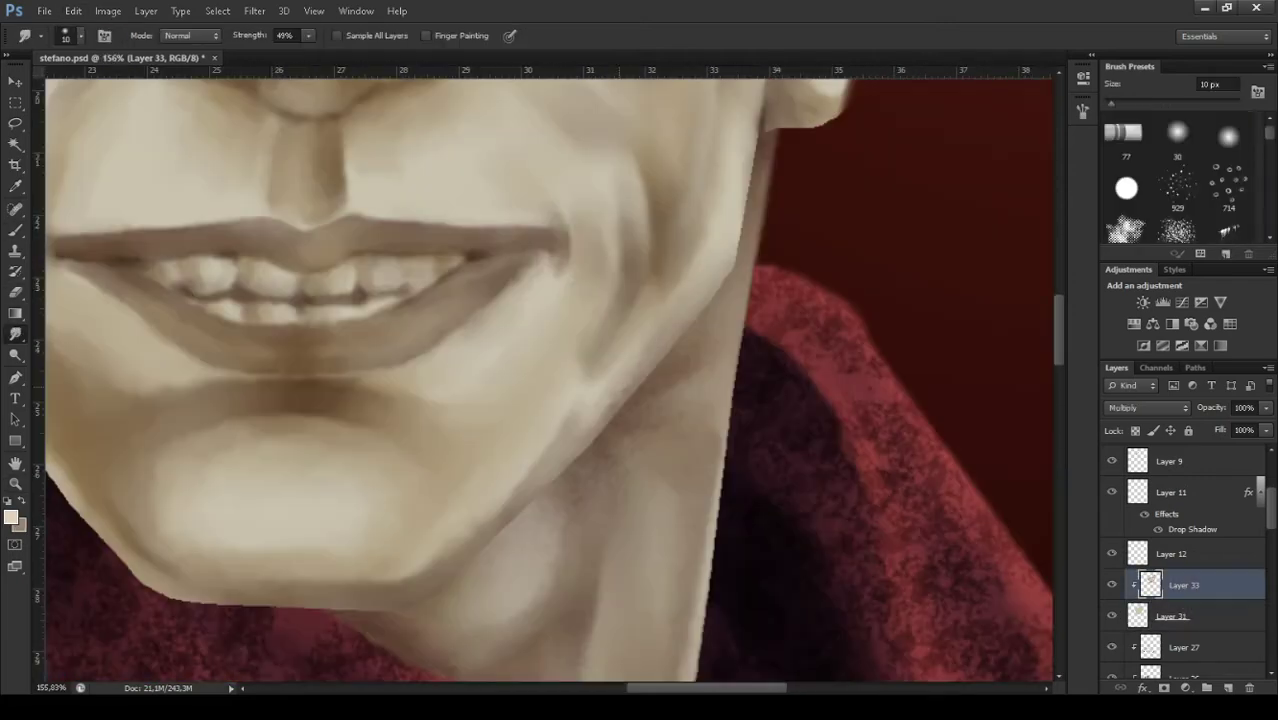
pyautogui.scroll(-7, 520, 410)
pyautogui.scroll(5, 520, 360)
pyautogui.scroll(-3, 520, 360)
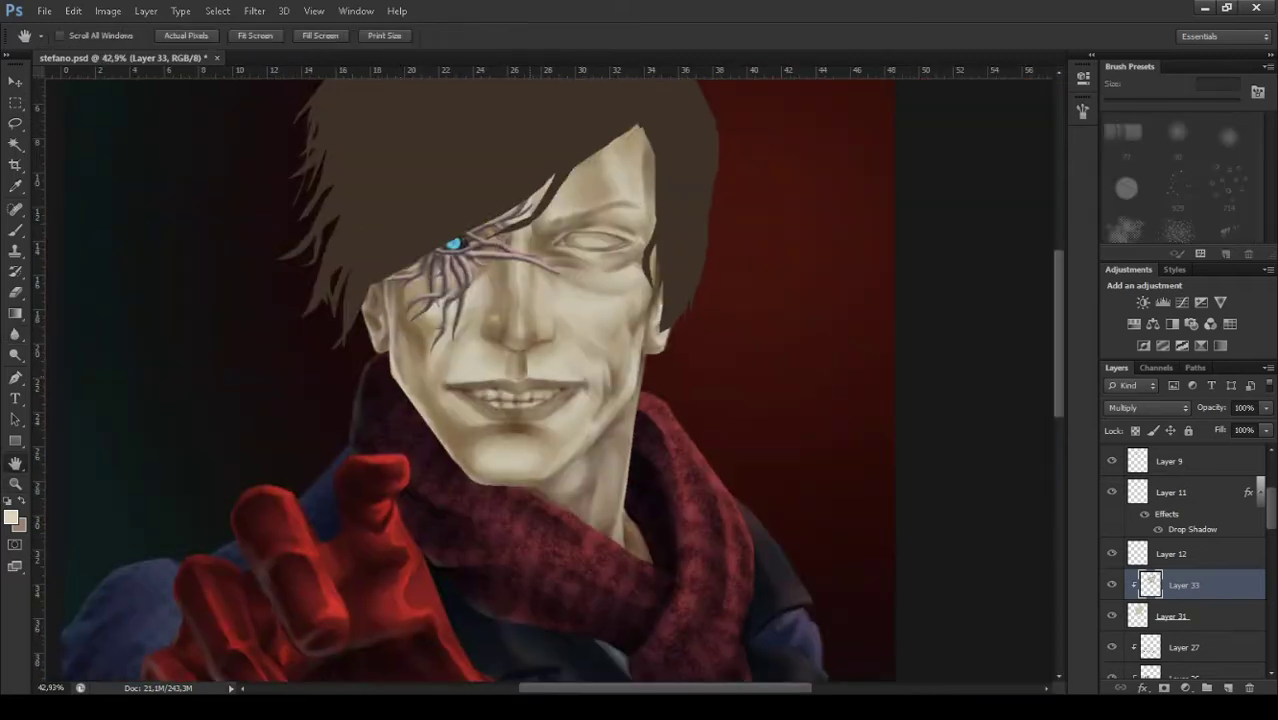
pyautogui.scroll(-1, 608, 412)
# Paint darker Multiply shadows around the eye, beside the nose, around the mouth and under the chin.
pyautogui.press('b')
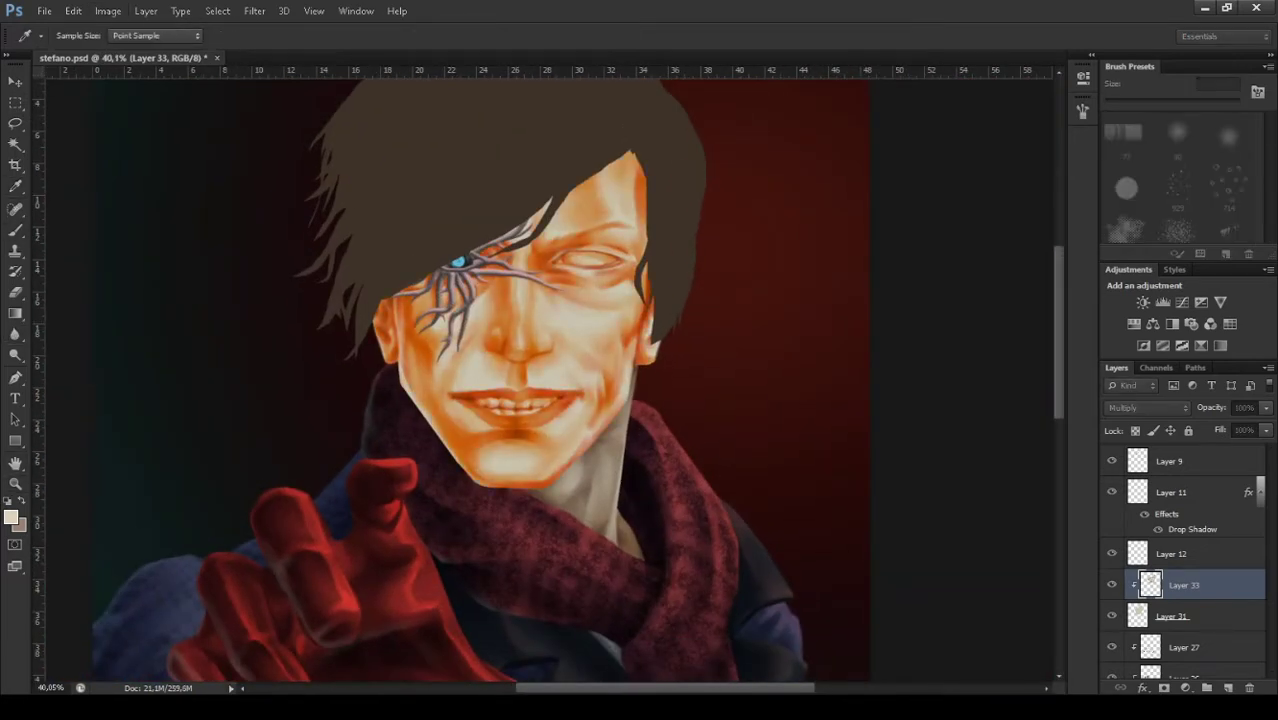
pyautogui.moveTo(550, 250); pyautogui.dragTo(630, 270)
pyautogui.moveTo(415, 300); pyautogui.dragTo(440, 440)
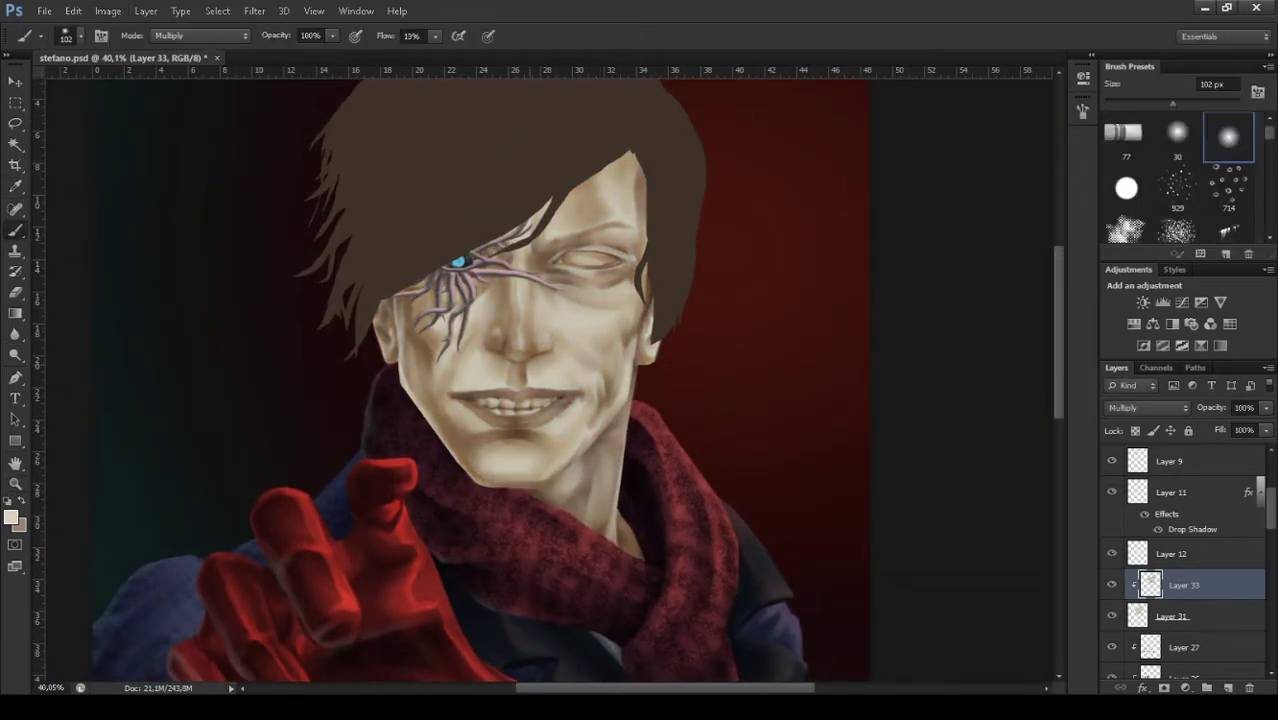
pyautogui.moveTo(610, 165); pyautogui.dragTo(530, 225)
pyautogui.moveTo(490, 285); pyautogui.dragTo(570, 460)
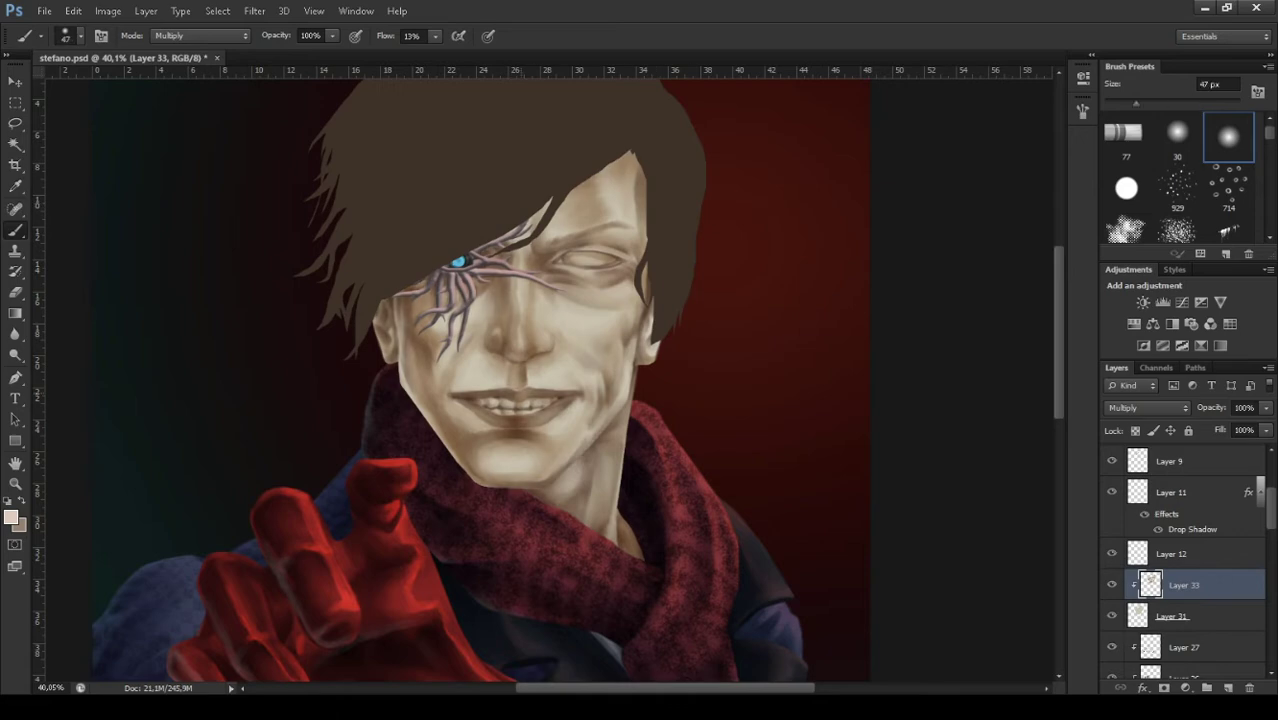
pyautogui.press('z')
pyautogui.hotkey('ctrl', '0')
pyautogui.scroll(-2, 1190, 560)
# Zoom in on the mouth and make, then clear, a freehand selection around the teeth.
pyautogui.moveTo(679, 308); pyautogui.dragTo(800, 308)
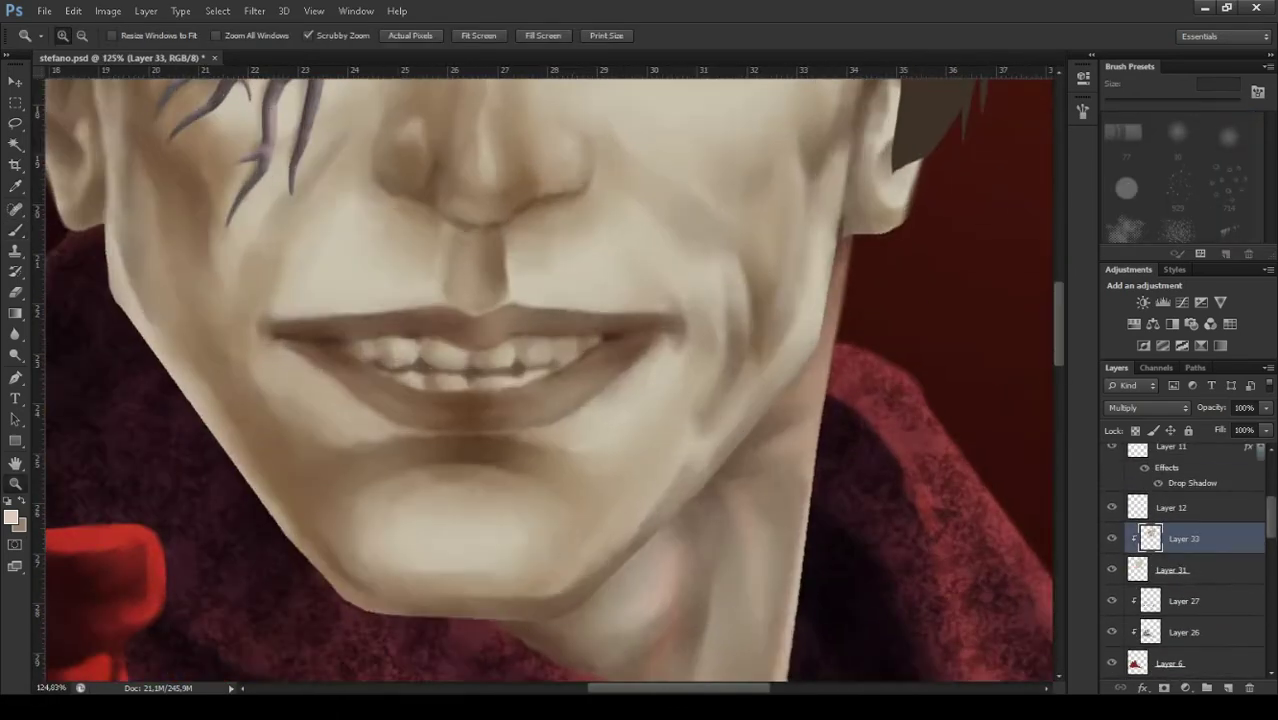
pyautogui.press('r')
pyautogui.press('l')
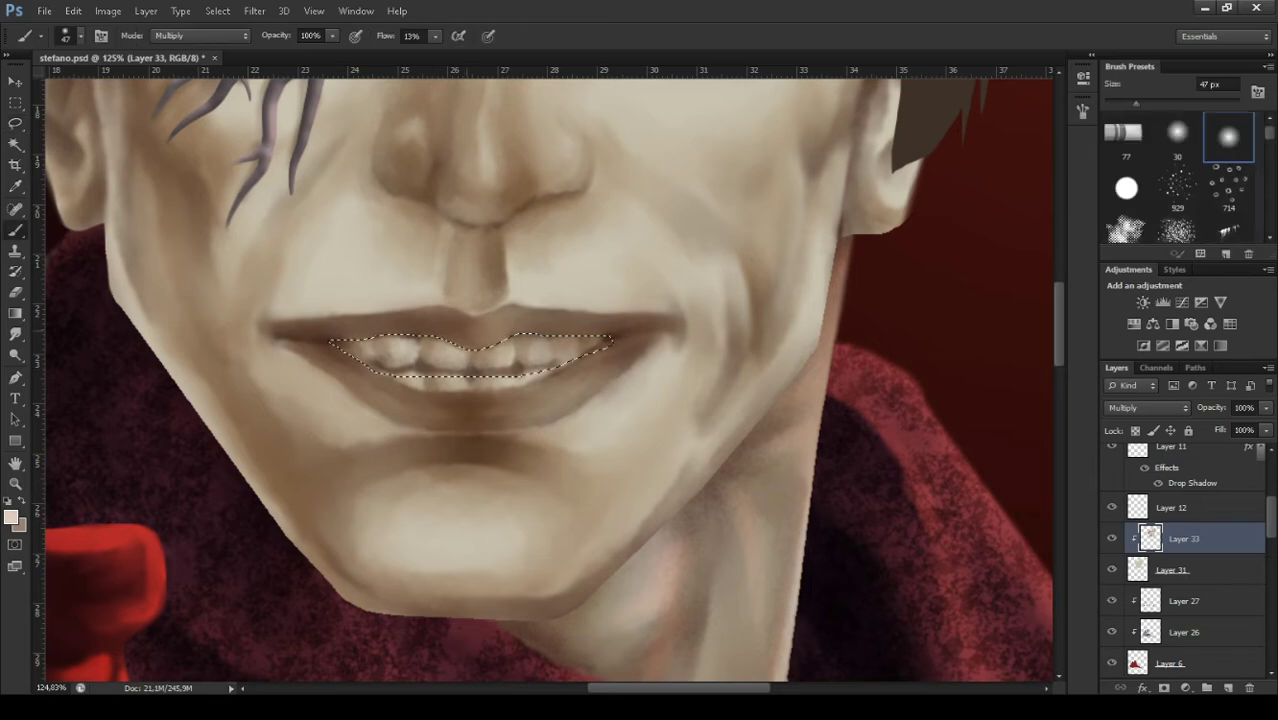
pyautogui.moveTo(330, 342); pyautogui.dragTo(332, 346)
pyautogui.press('b')
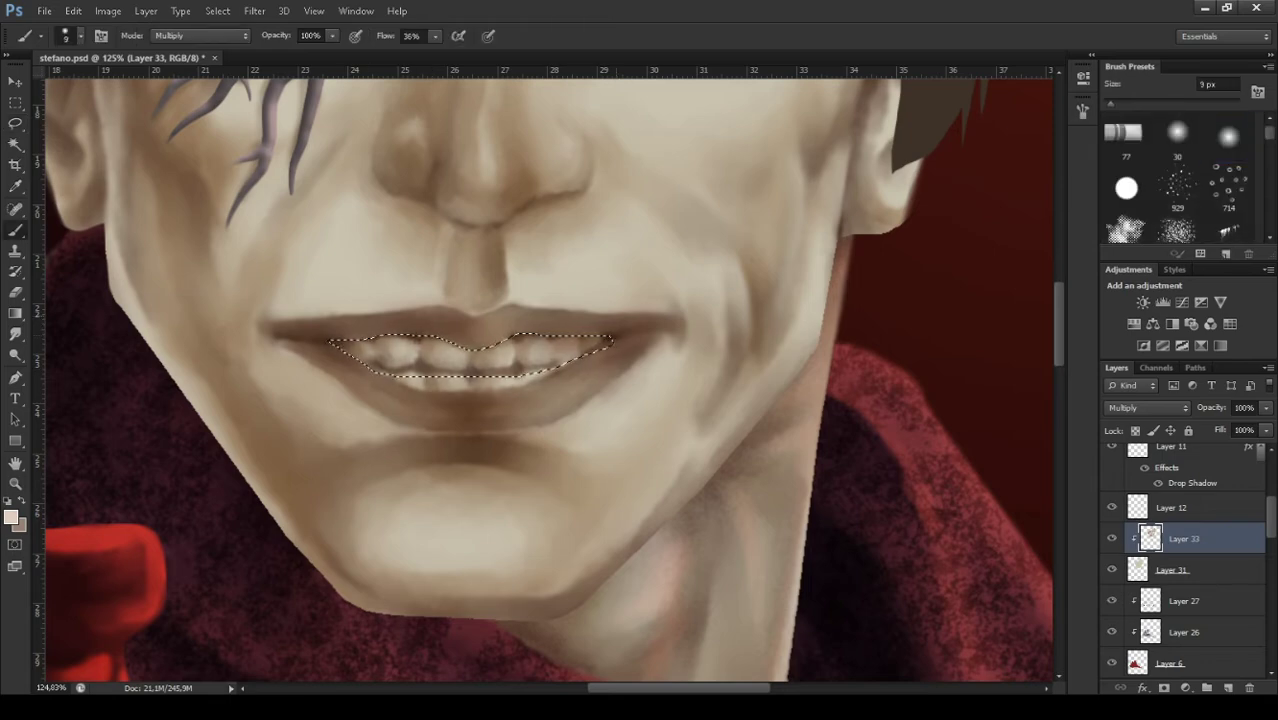
pyautogui.hotkey('ctrl', 'd')
pyautogui.press('l')
# Soften the teeth edges and dab four light highlights onto the teeth.
pyautogui.press('r')
pyautogui.moveTo(404, 368); pyautogui.dragTo(570, 366)
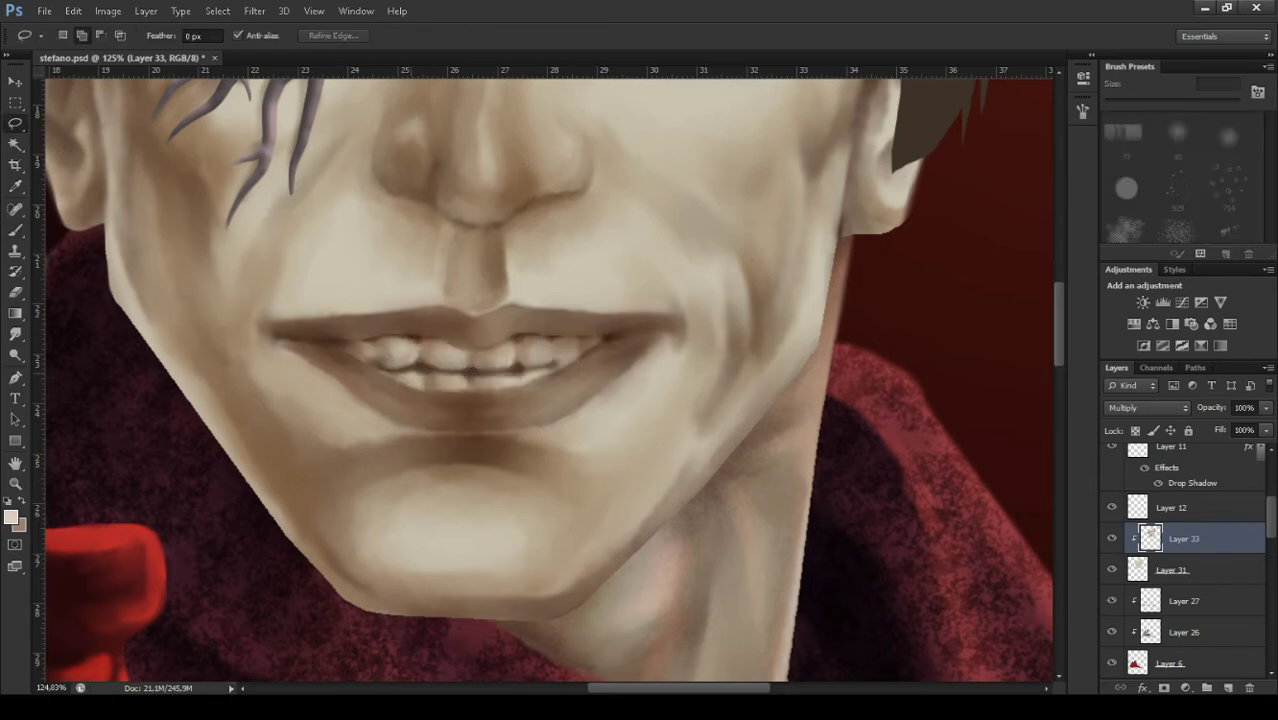
pyautogui.scroll(-1, 540, 380)
pyautogui.press('e')
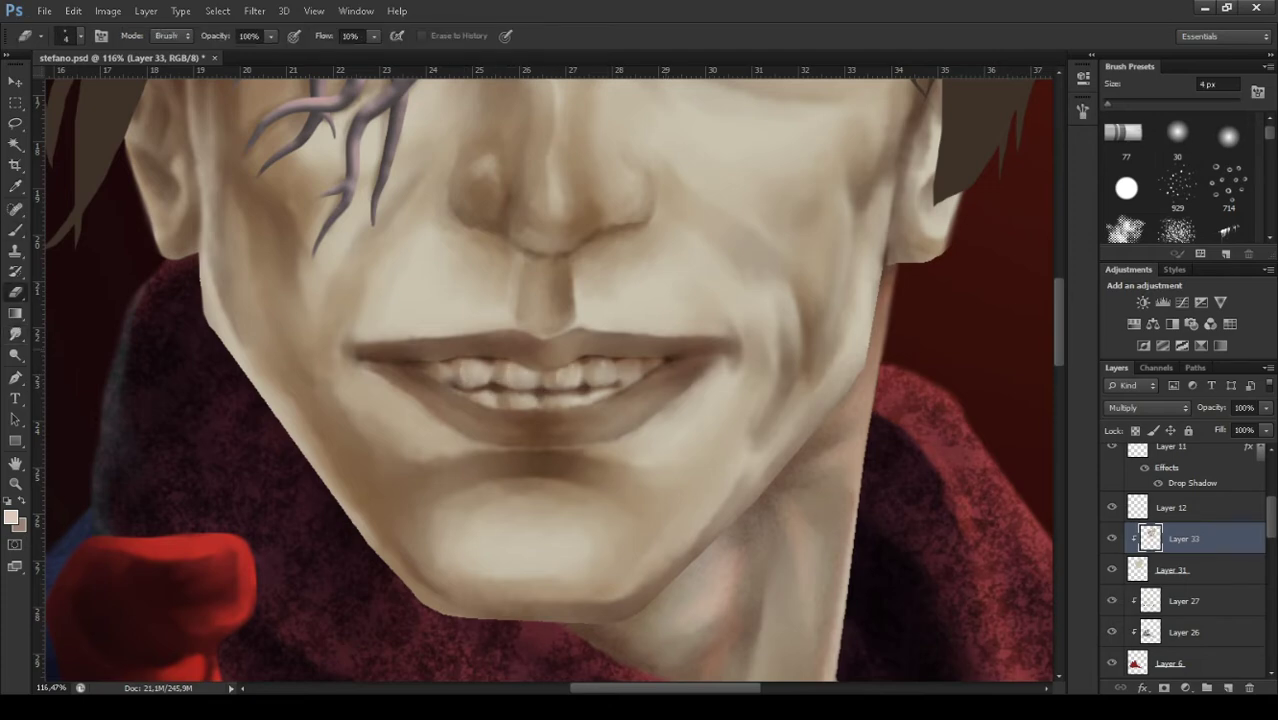
pyautogui.press('r')
pyautogui.scroll(5, 591, 397)
pyautogui.click(639, 300)
pyautogui.click(730, 292)
pyautogui.click(535, 302)
pyautogui.click(240, 292)
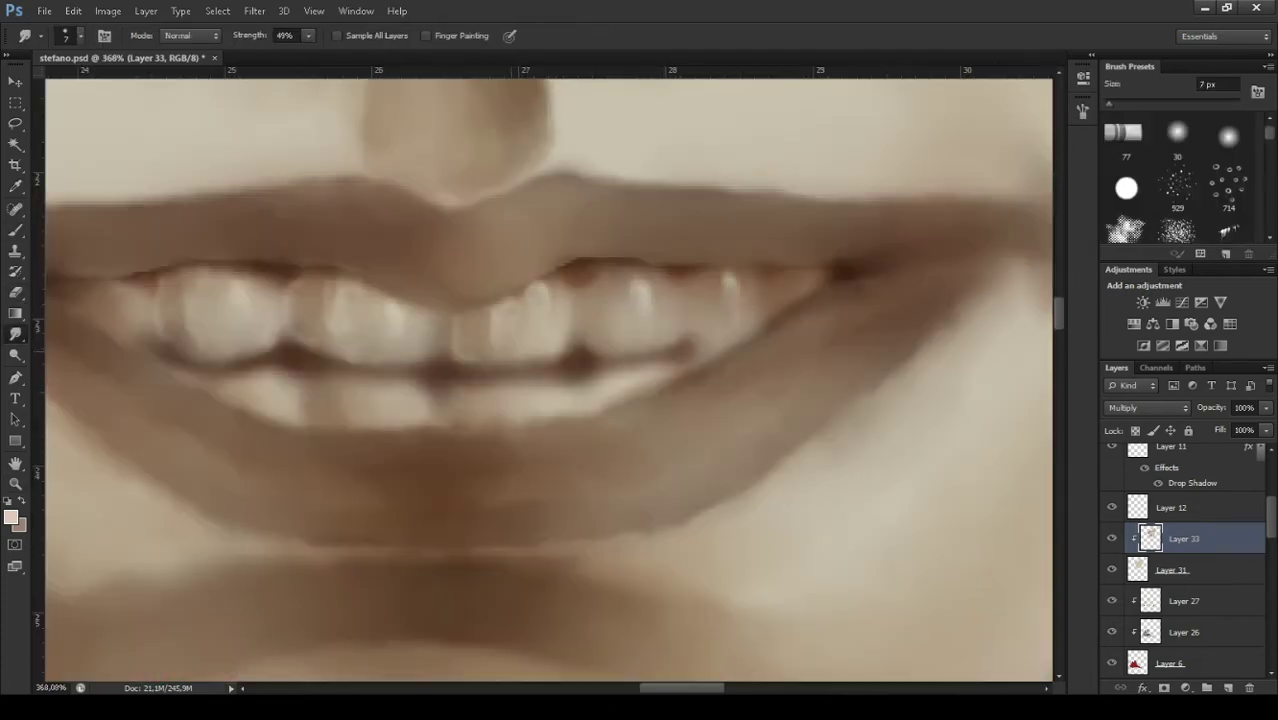
# Darken the left mouth corner, upper gumline and gaps beside the right teeth.
pyautogui.press('e')
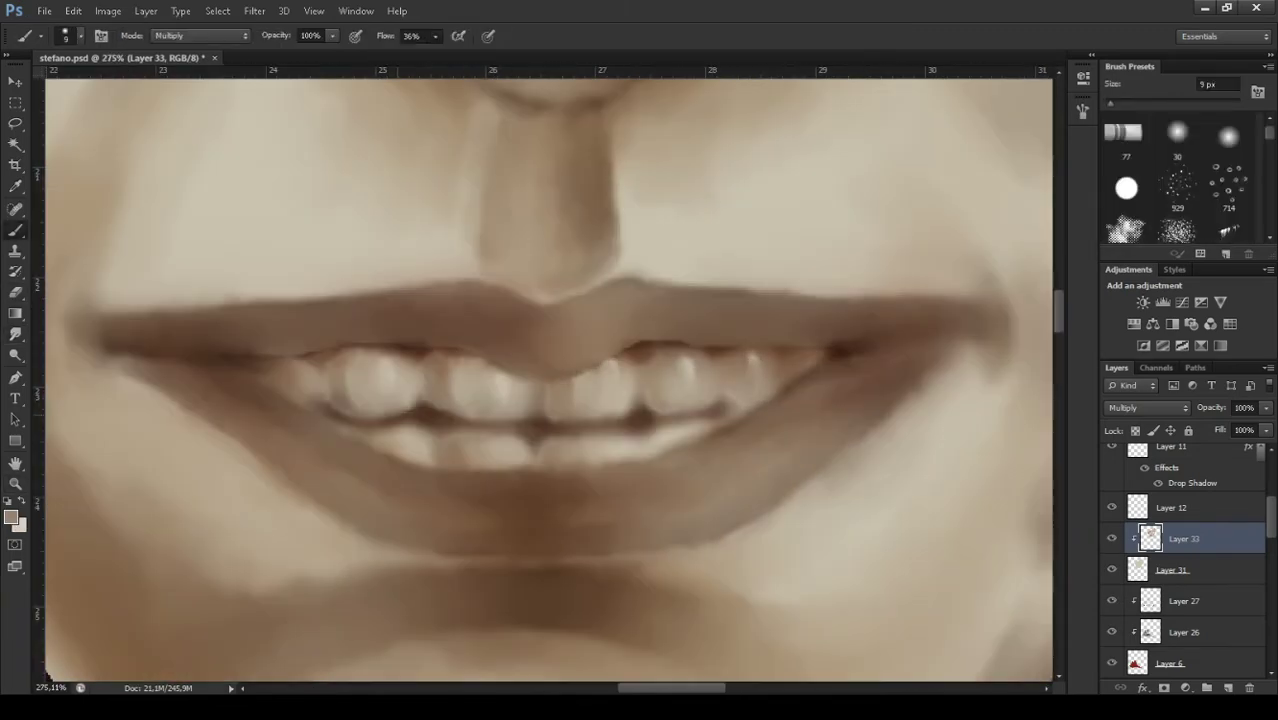
pyautogui.moveTo(228, 355); pyautogui.dragTo(342, 418)
pyautogui.press('r')
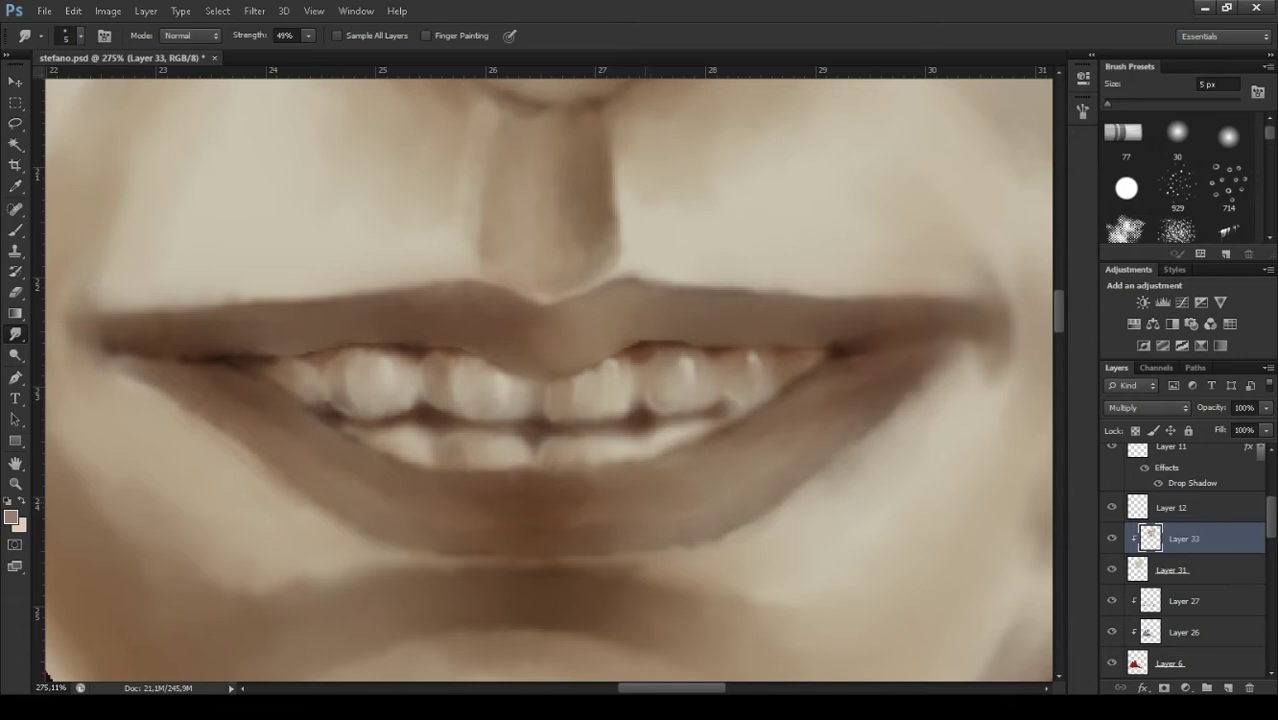
pyautogui.press('b')
pyautogui.moveTo(258, 350)
pyautogui.mouseDown()
pyautogui.moveTo(324, 352)
pyautogui.moveTo(330, 370)
pyautogui.mouseUp()
pyautogui.moveTo(626, 356); pyautogui.dragTo(644, 364)
pyautogui.moveTo(712, 350)
pyautogui.mouseDown()
pyautogui.moveTo(734, 358)
pyautogui.moveTo(724, 370)
pyautogui.mouseUp()
# Set the small brush to Multiply blending for dark tooth accents.
pyautogui.press('r')
pyautogui.press('b')
pyautogui.press('r')
pyautogui.press('b')
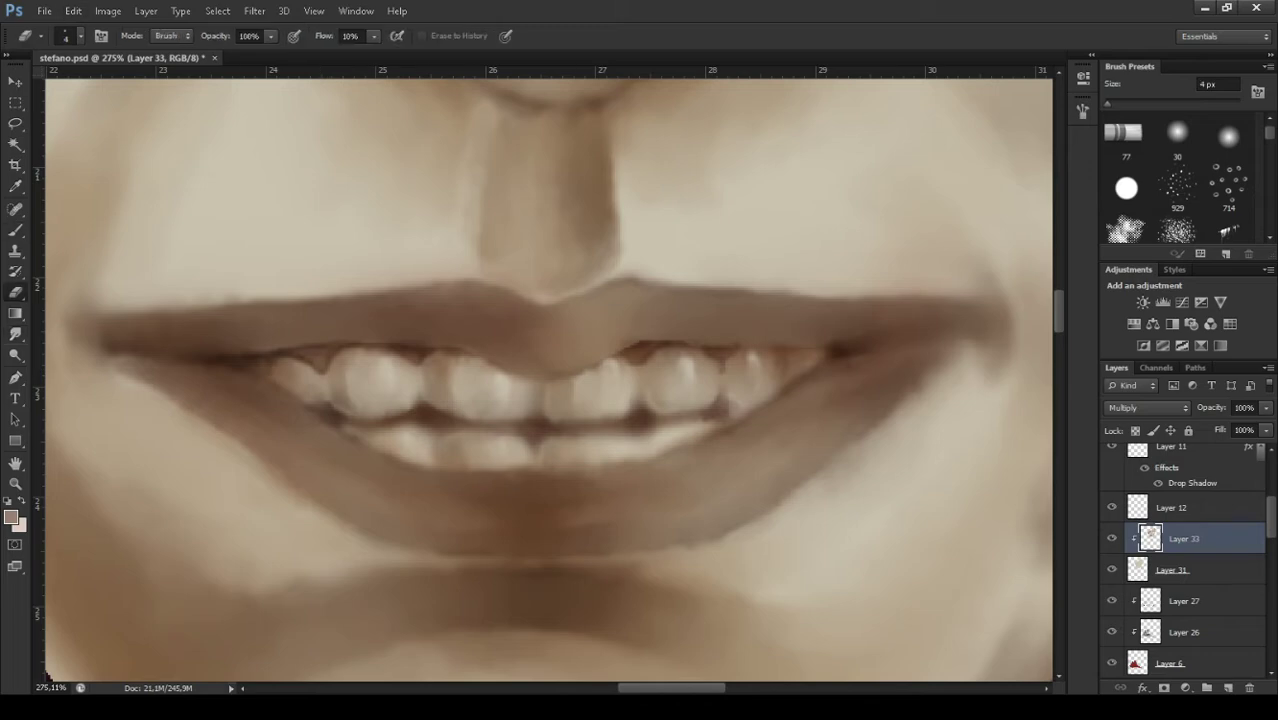
pyautogui.hotkey('shift', 'alt', 'm')
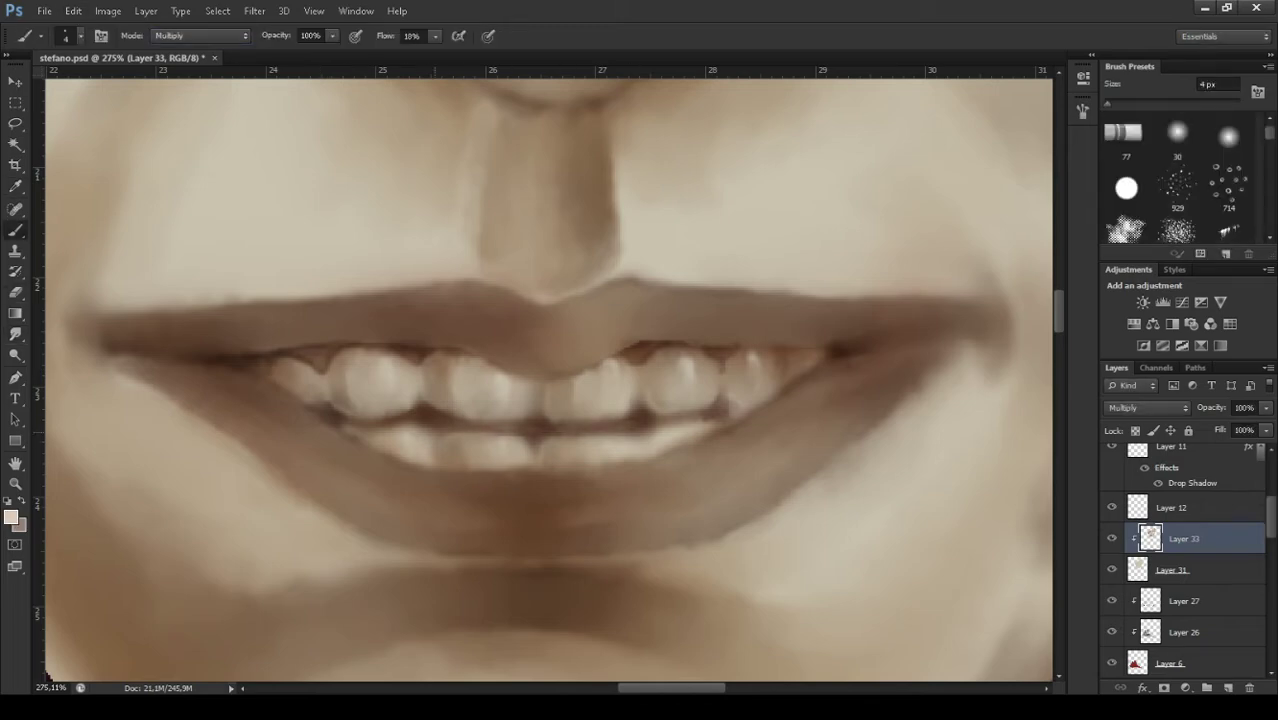
# Zoom out to the whole figure, then back in on the collar, eye and mouth.
pyautogui.press('z')
pyautogui.moveTo(960, 585); pyautogui.dragTo(903, 585)
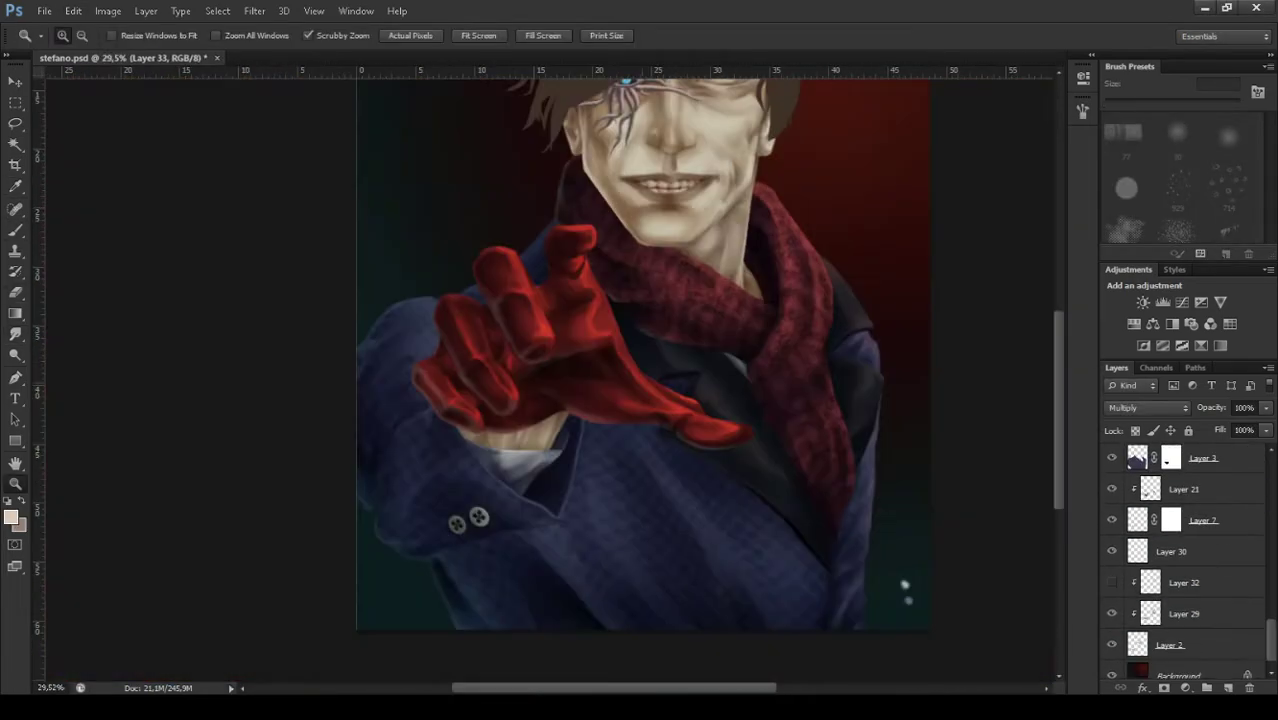
pyautogui.moveTo(515, 450); pyautogui.dragTo(620, 450)
pyautogui.moveTo(500, 450); pyautogui.dragTo(380, 450)
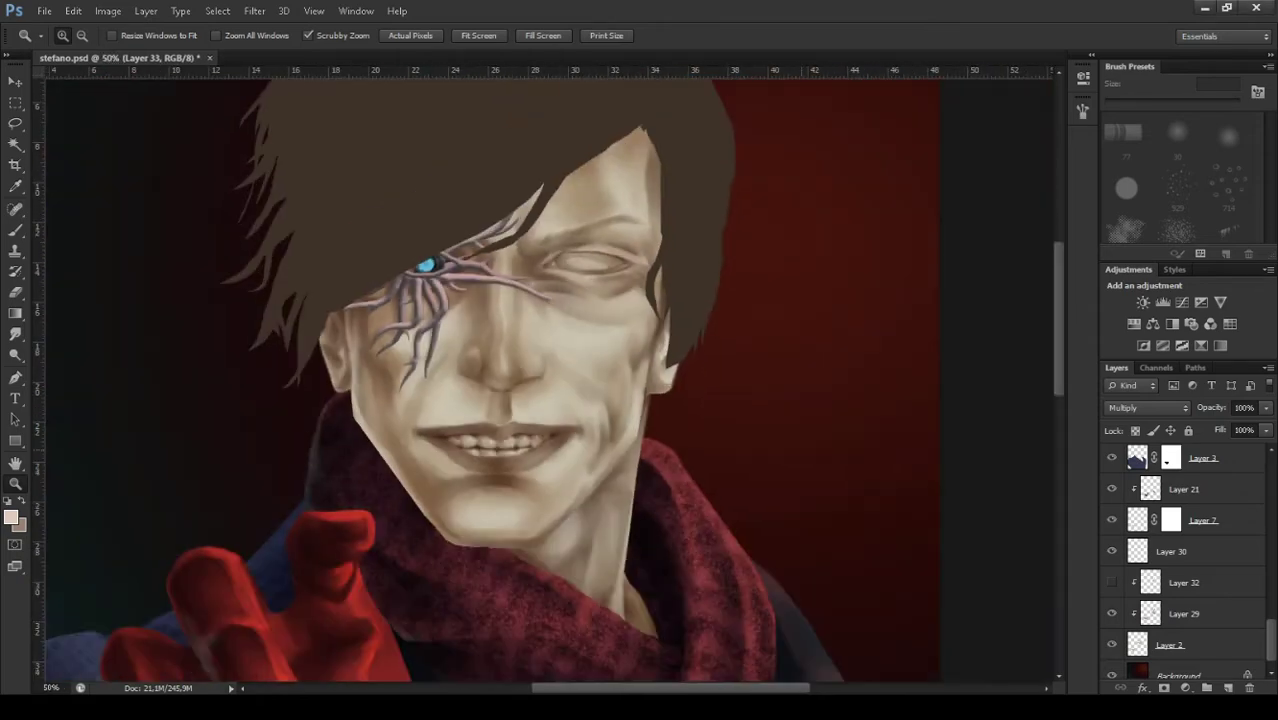
pyautogui.moveTo(585, 430); pyautogui.dragTo(700, 430)
pyautogui.press('b')
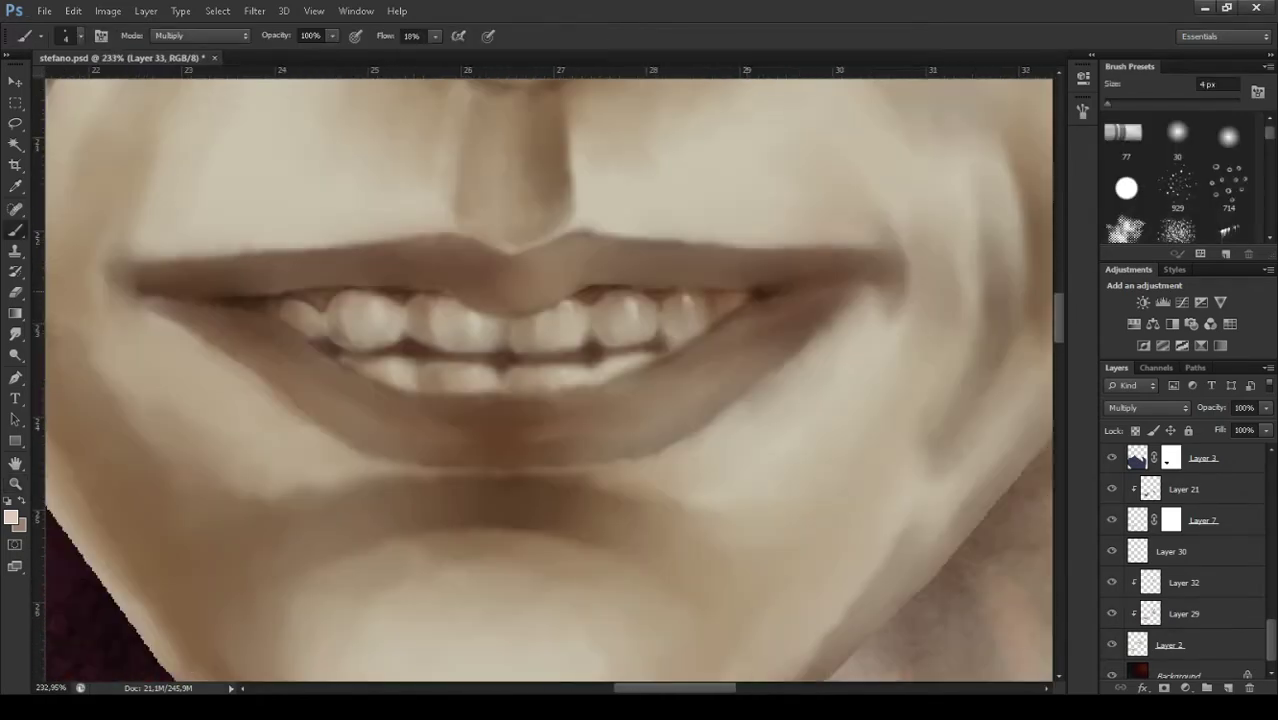
pyautogui.hotkey('ctrl', '0')
pyautogui.moveTo(450, 227); pyautogui.dragTo(548, 227)
pyautogui.press('r')
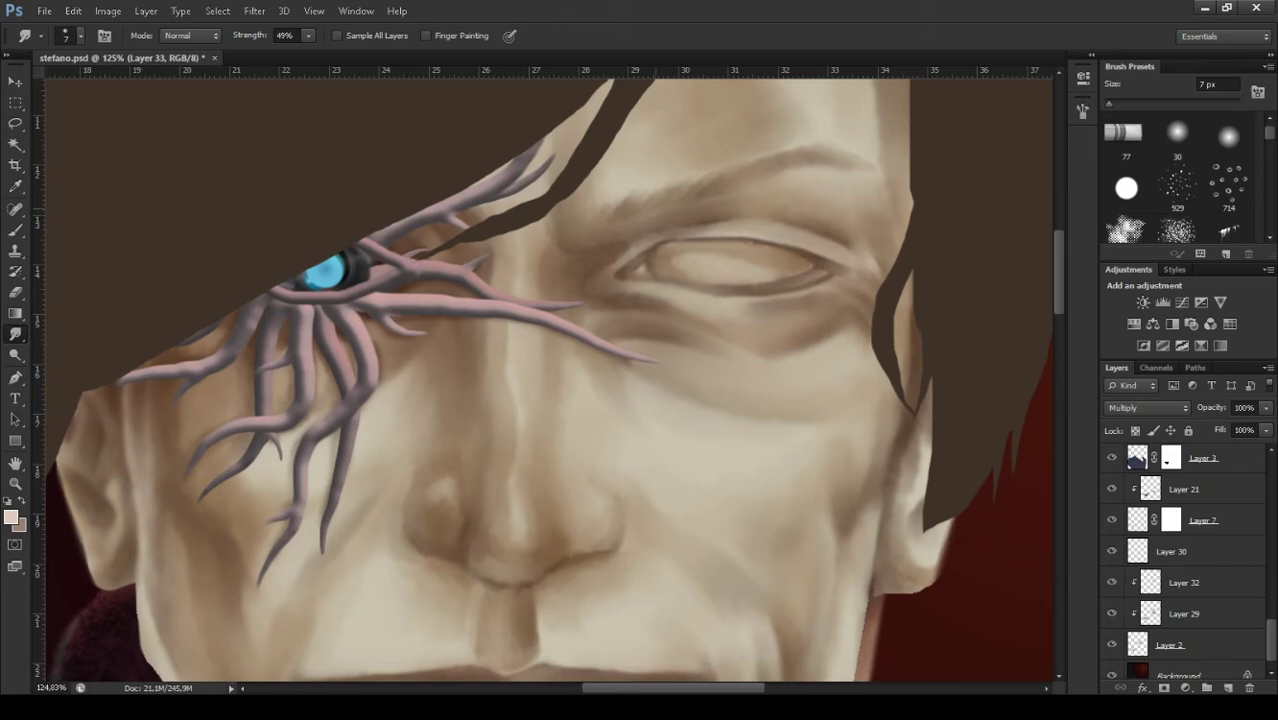
pyautogui.hotkey('ctrl', '0')
pyautogui.moveTo(440, 292); pyautogui.dragTo(528, 292)
# Cycle eraser, smudge and Multiply brush on the mouth, then zoom out to more of the face.
pyautogui.press('e')
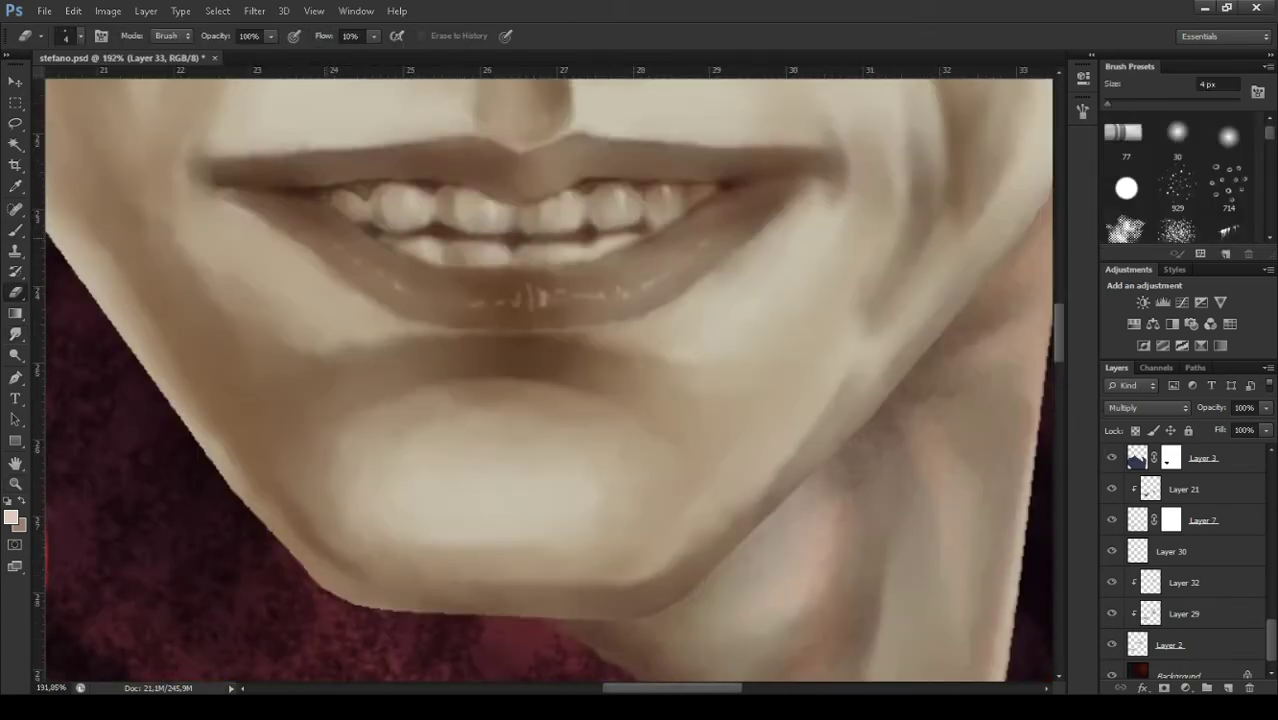
pyautogui.press('r')
pyautogui.press('b')
pyautogui.press('r')
pyautogui.keyDown('ctrl'); pyautogui.keyDown('alt'); pyautogui.click(513, 297); pyautogui.keyUp('alt'); pyautogui.keyUp('ctrl')
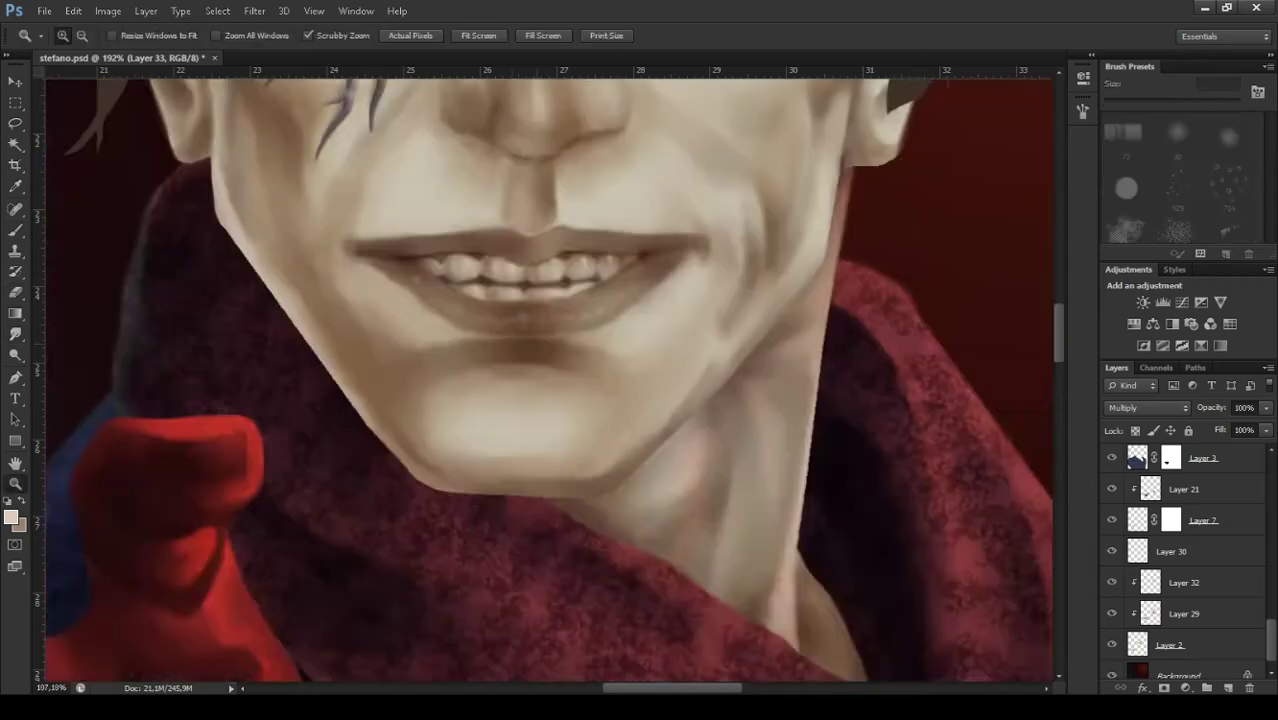
pyautogui.press('e')
pyautogui.press('r')
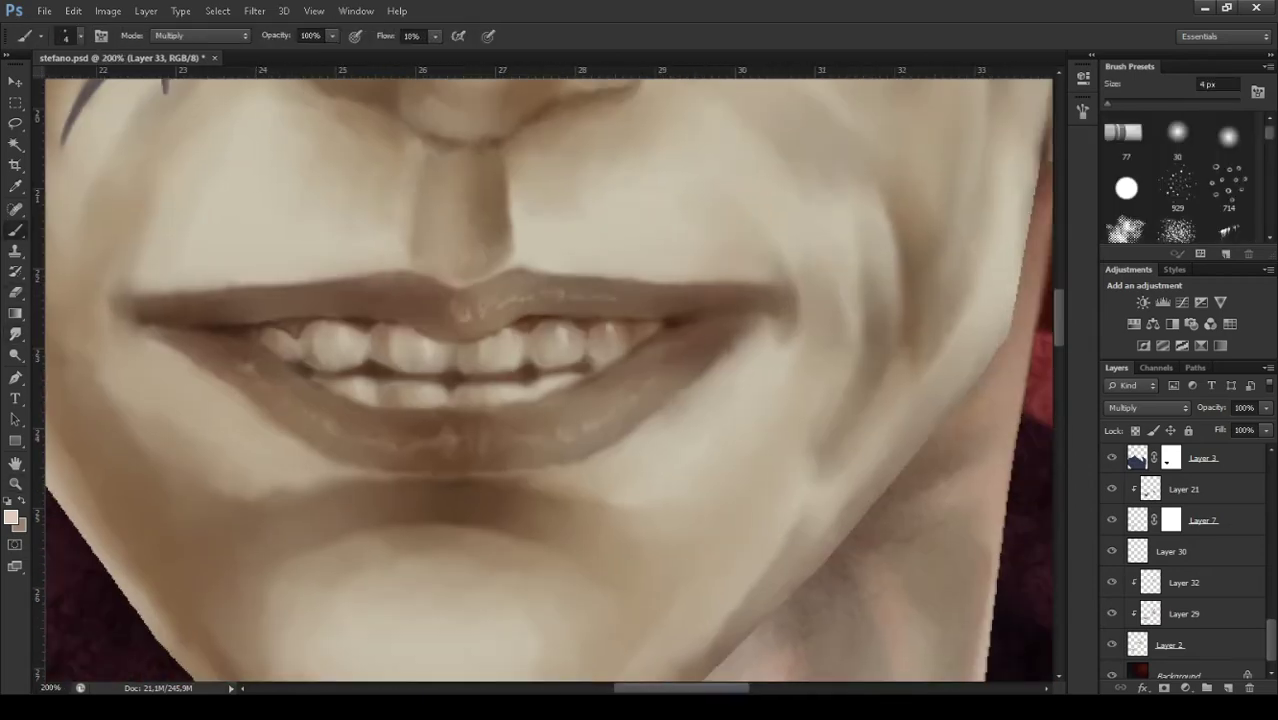
pyautogui.press('b')
pyautogui.press('z')
pyautogui.moveTo(360, 360); pyautogui.dragTo(300, 360)
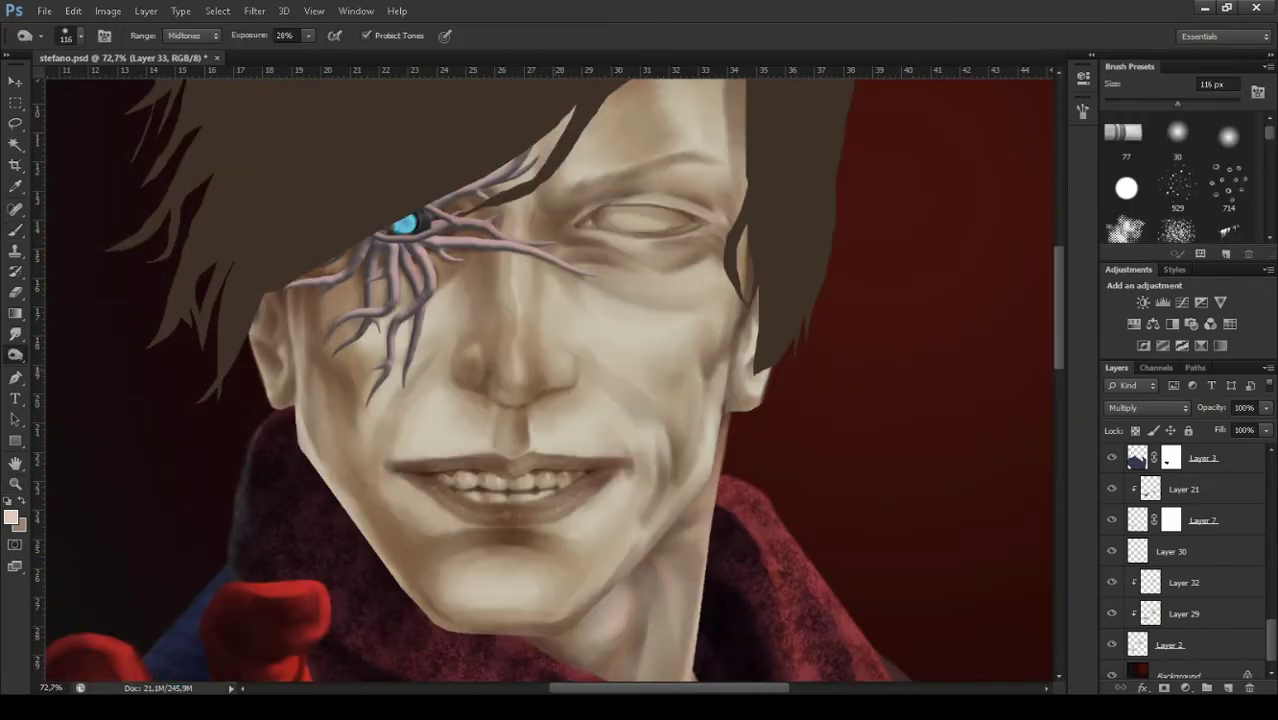
# Sample a skin tone and brush soft brown Multiply shading at about 15% flow over cheeks and jaw.
pyautogui.press('r')
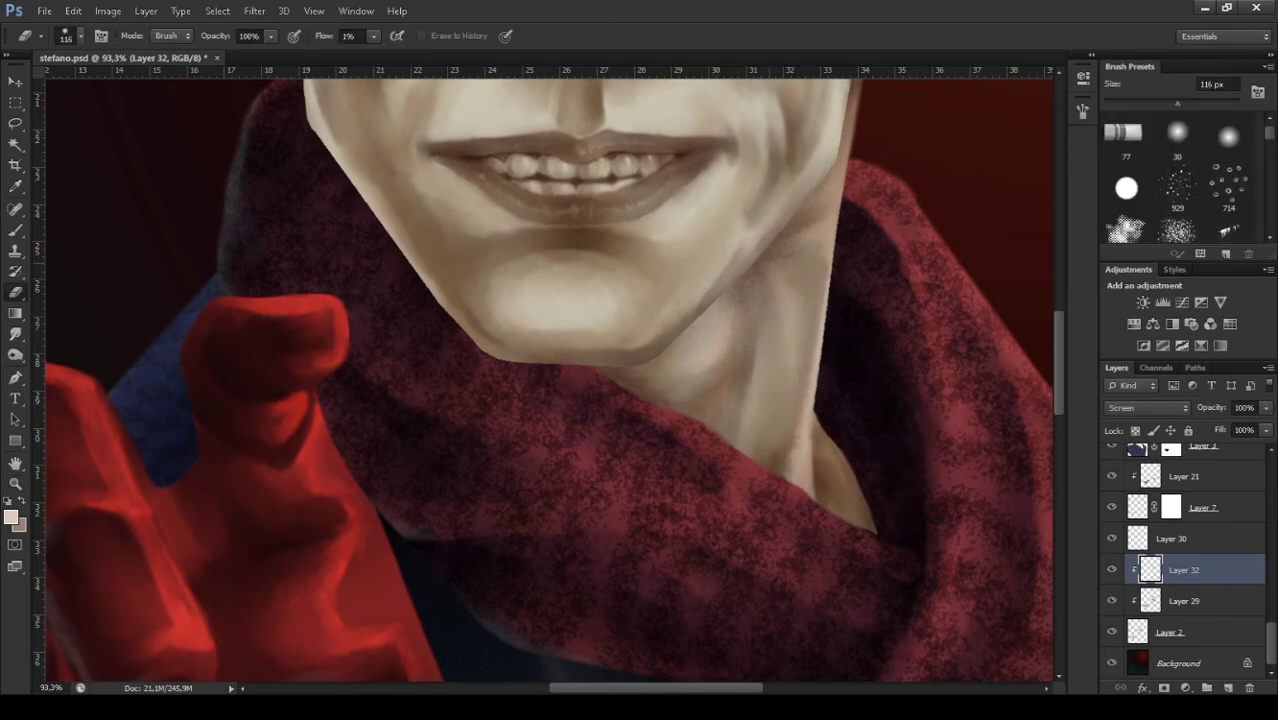
pyautogui.press('b')
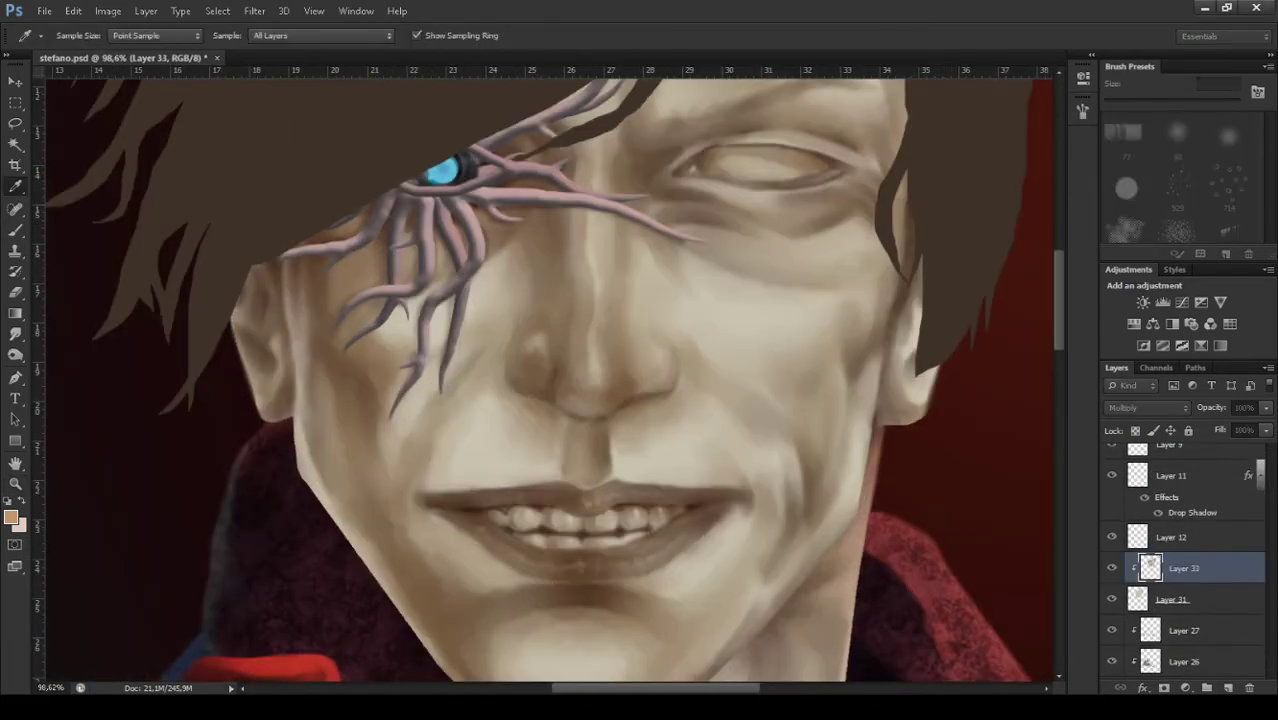
pyautogui.press('b')
pyautogui.scroll(-1, 545, 380)
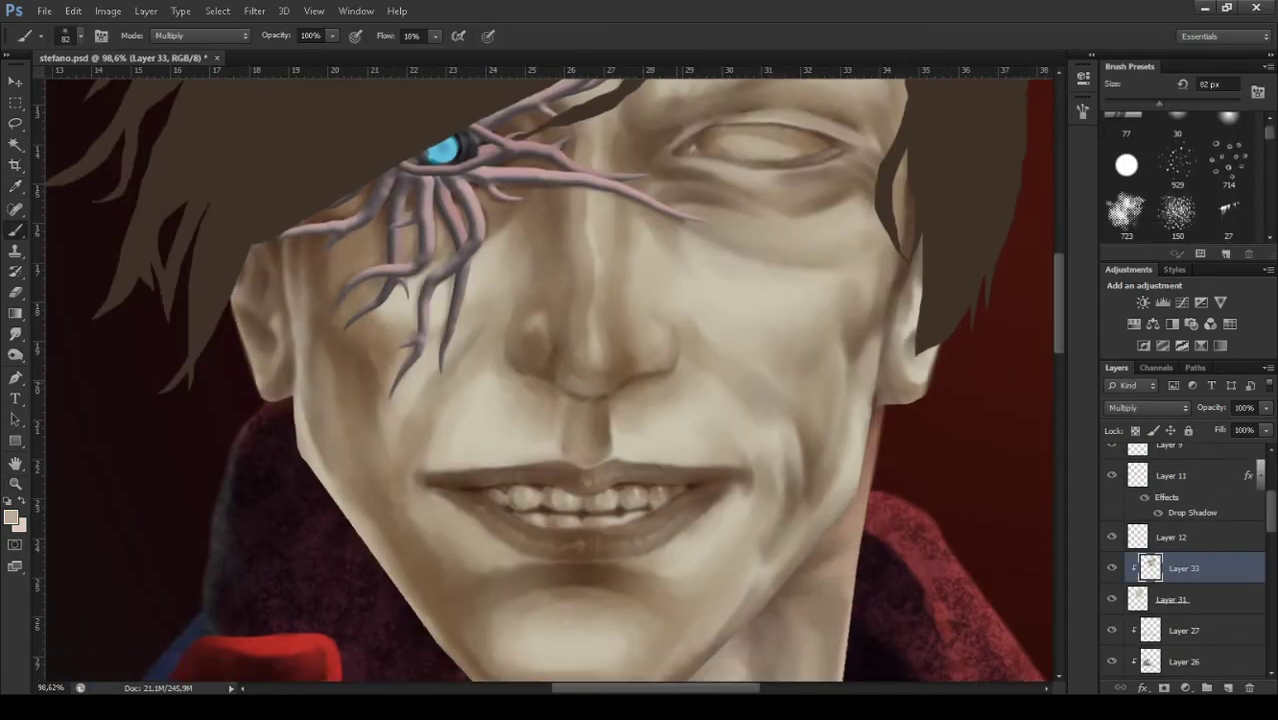
pyautogui.press('[')
pyautogui.scroll(-3, 1190, 560)
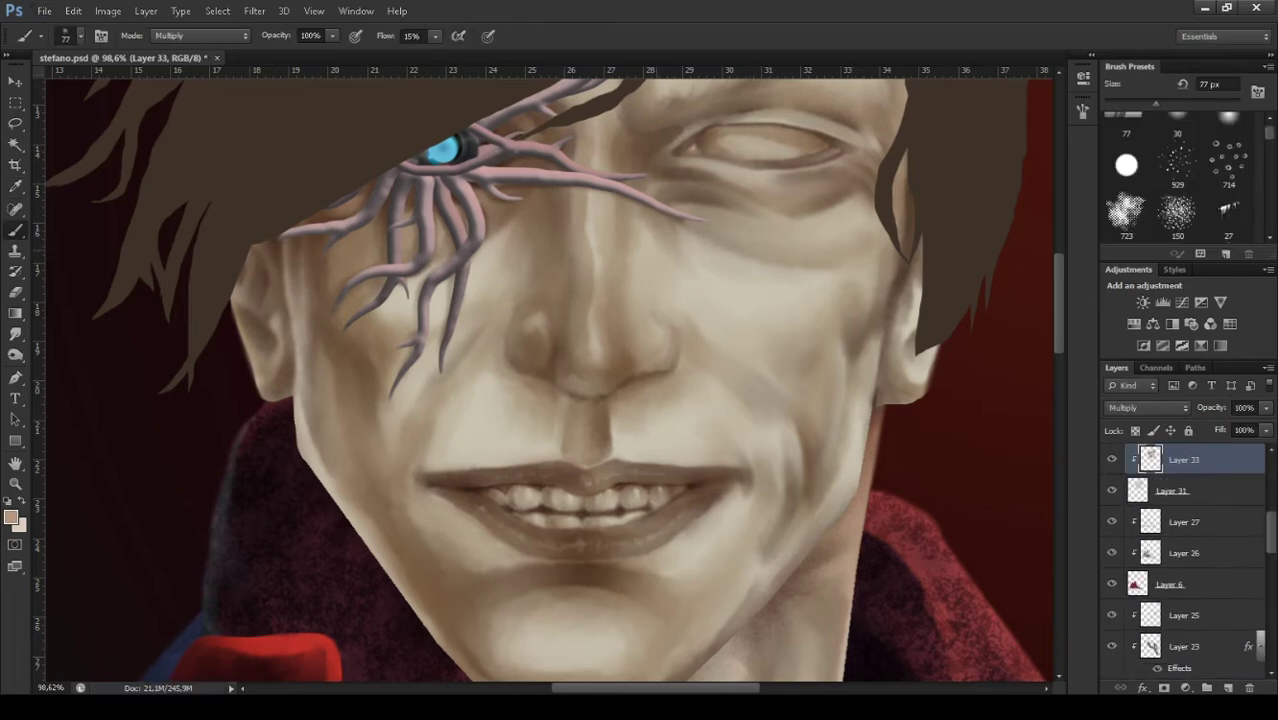
pyautogui.scroll(-3, 545, 380)
pyautogui.press(']')
pyautogui.press(']')
pyautogui.press(']')
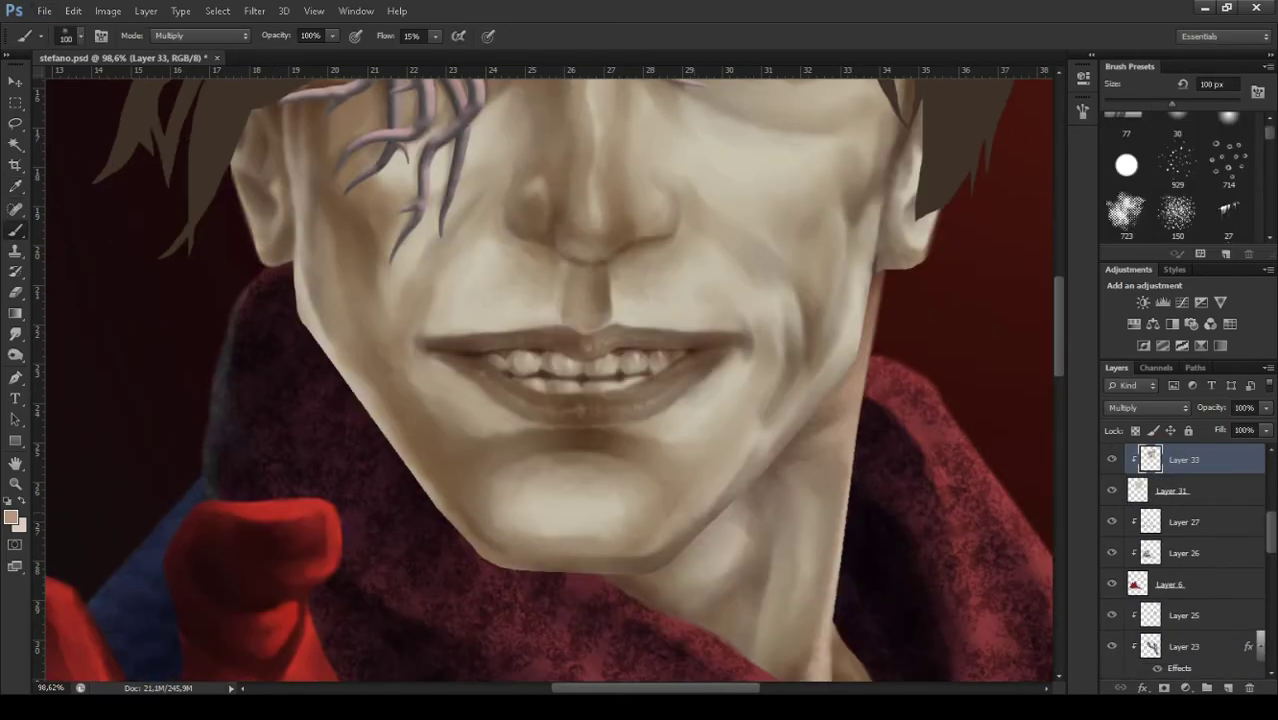
pyautogui.scroll(3, 545, 380)
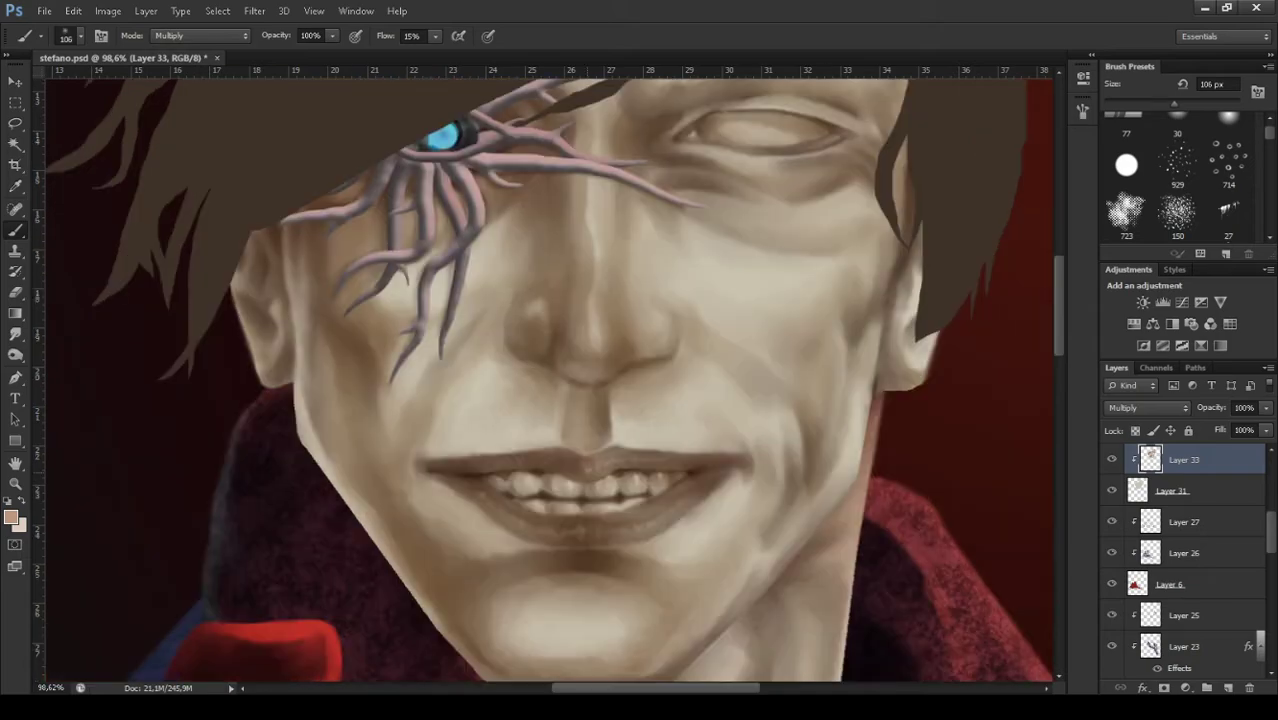
pyautogui.scroll(3, 545, 380)
pyautogui.scroll(-5, 545, 380)
# Zoom out to view the whole figure and make Layer 29 active.
pyautogui.press('z')
pyautogui.scroll(-3, 545, 380)
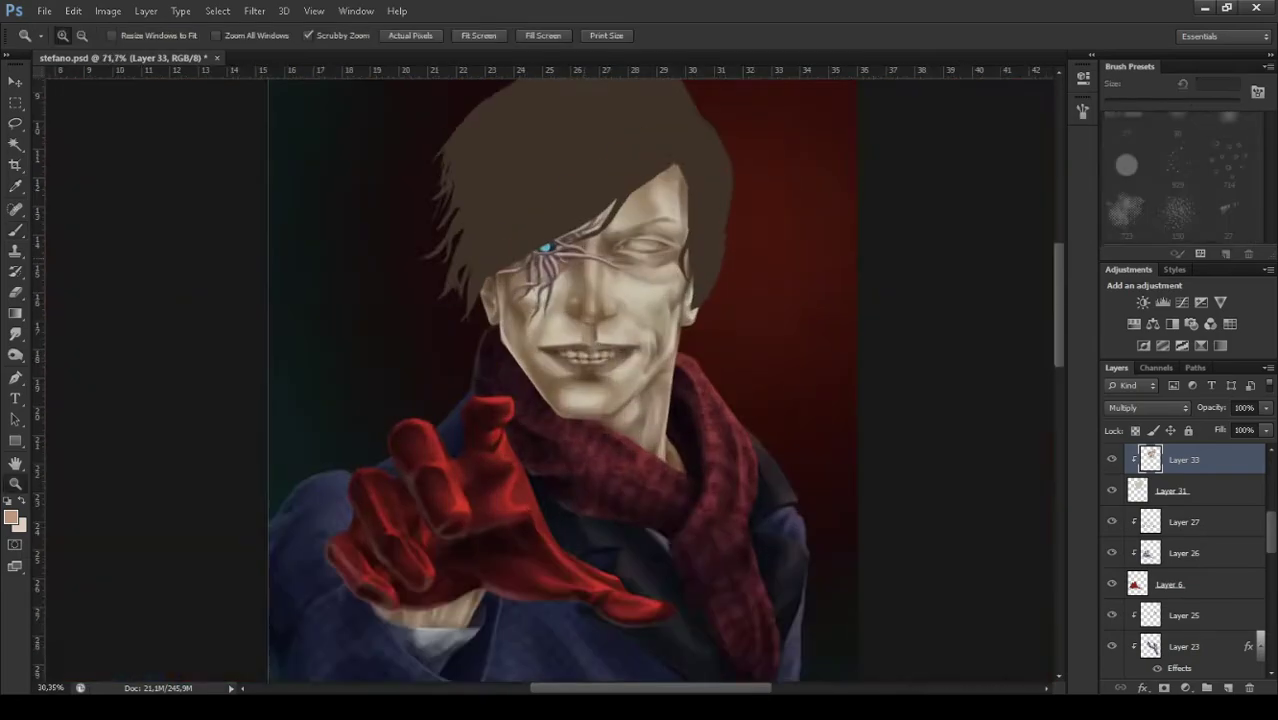
pyautogui.scroll(3, 545, 380)
pyautogui.scroll(-1, 545, 380)
pyautogui.keyDown('ctrl'); pyautogui.click(620, 400); pyautogui.keyUp('ctrl')
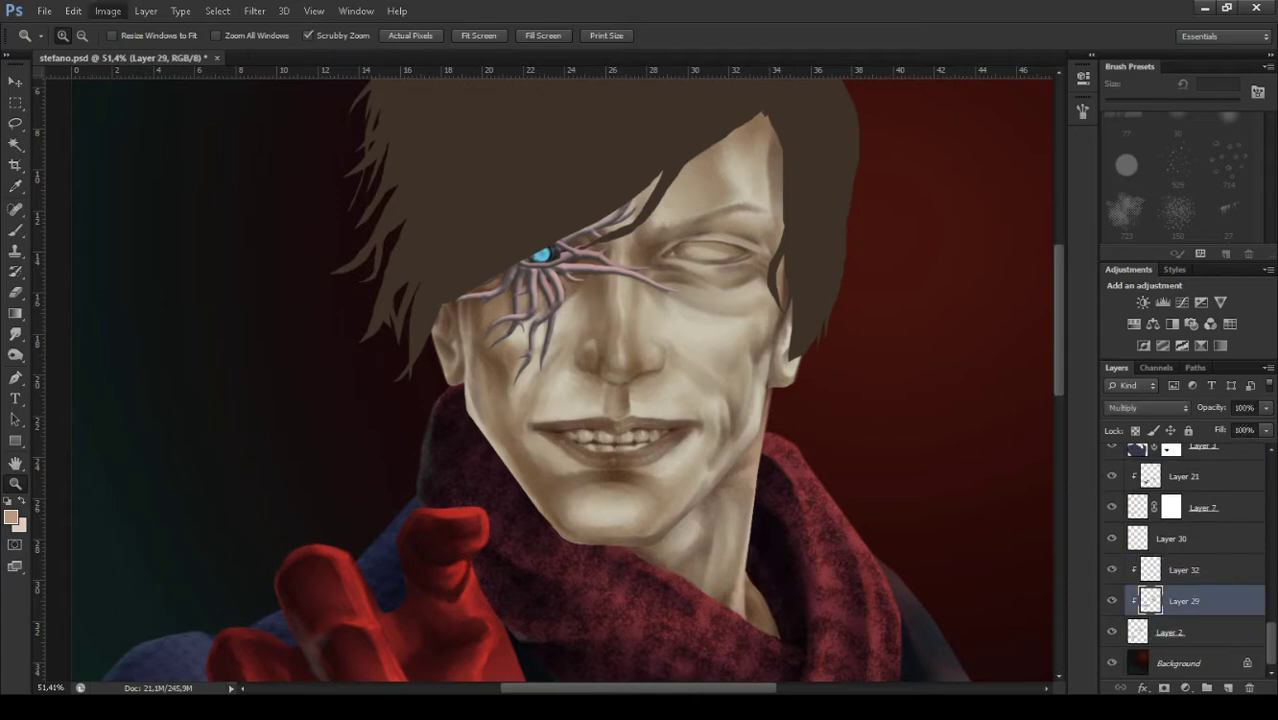
pyautogui.scroll(5, 1180, 560)
pyautogui.scroll(-5, 549, 372)
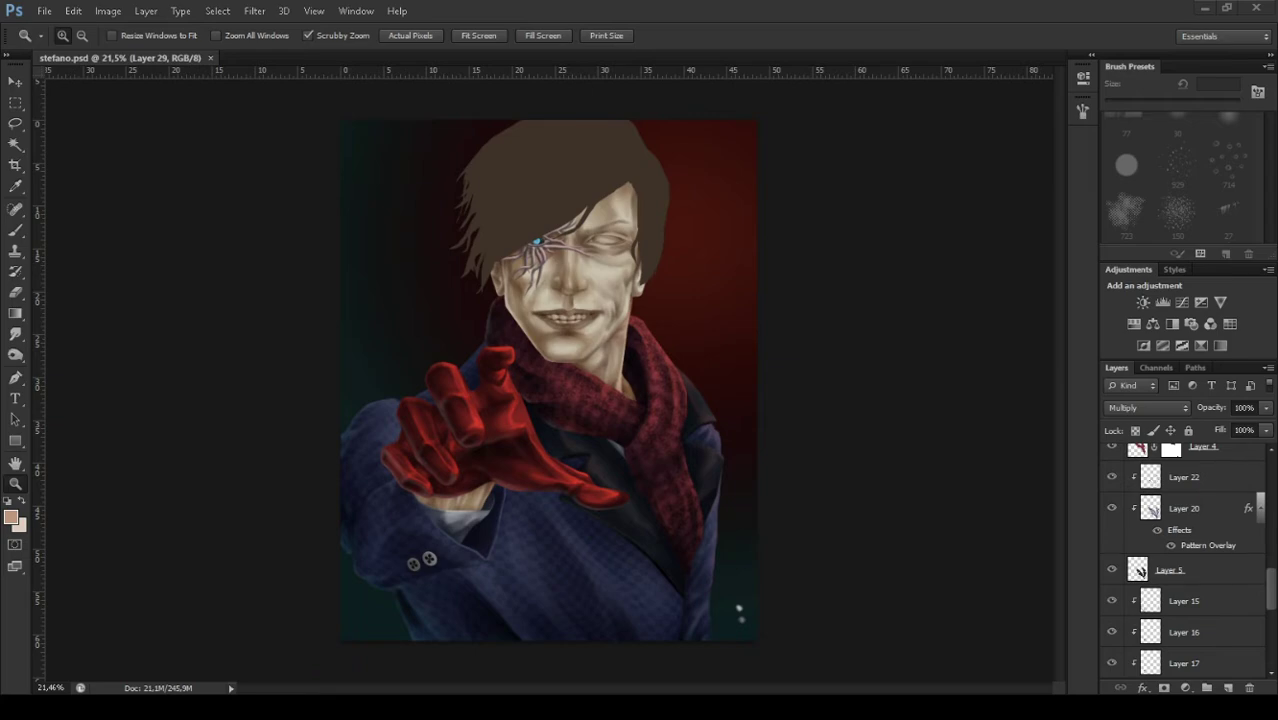
pyautogui.scroll(3, 560, 300)
pyautogui.scroll(2, 560, 300)
# Select Layer 33 for the face and zoom in close on the closed eye.
pyautogui.keyDown('ctrl'); pyautogui.click(560, 330); pyautogui.keyUp('ctrl')
pyautogui.scroll(-2, 560, 300)
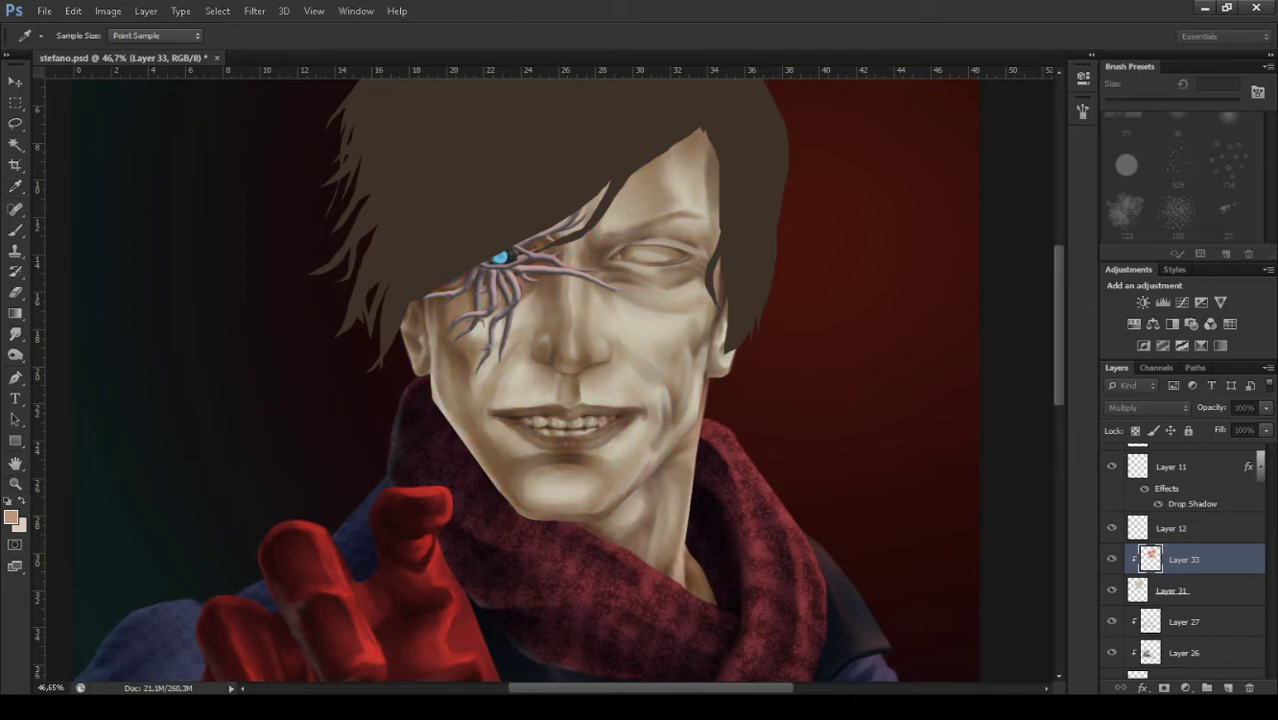
pyautogui.press('o')
pyautogui.scroll(3, 525, 398)
pyautogui.press('z')
pyautogui.scroll(2, 560, 380)
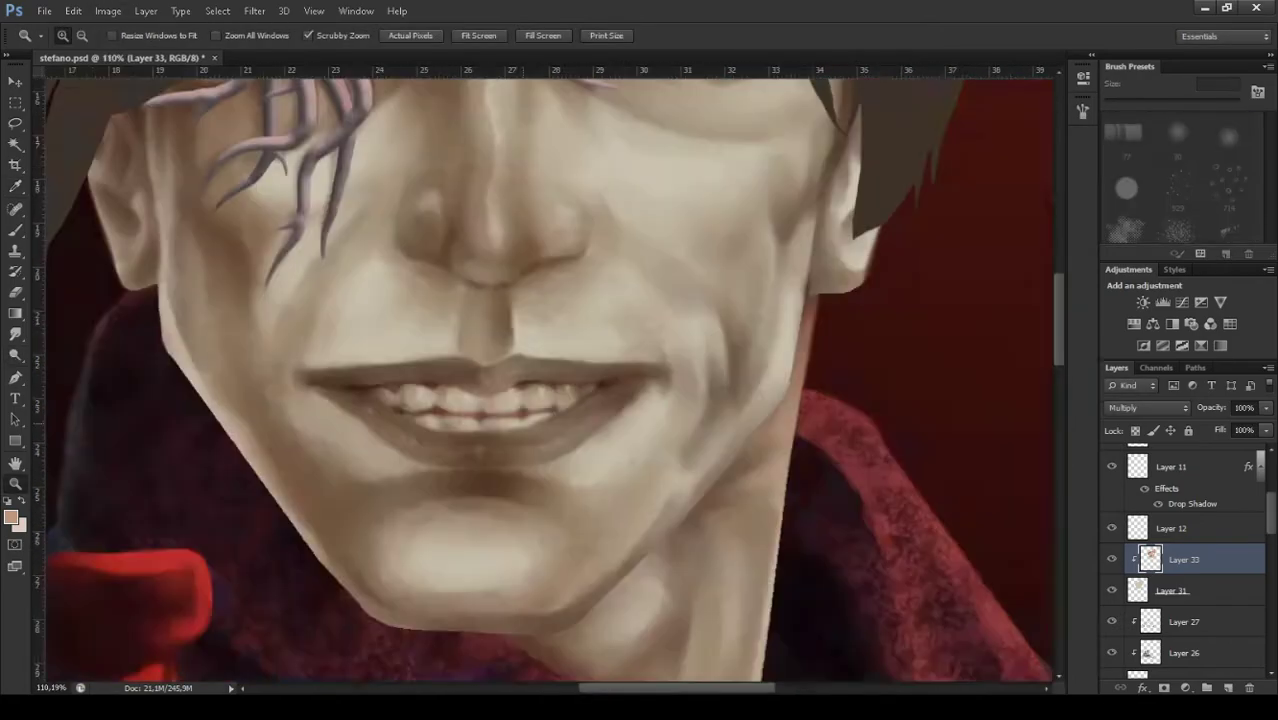
pyautogui.scroll(-2, 560, 380)
pyautogui.scroll(-1, 560, 380)
pyautogui.scroll(5, 560, 300)
pyautogui.hotkey('alt', '[')
# On a new clipped layer, paint the open eye with sampled tones, then lighten it with Dodge.
pyautogui.hotkey('ctrl', 'shift', 'alt', 'n')
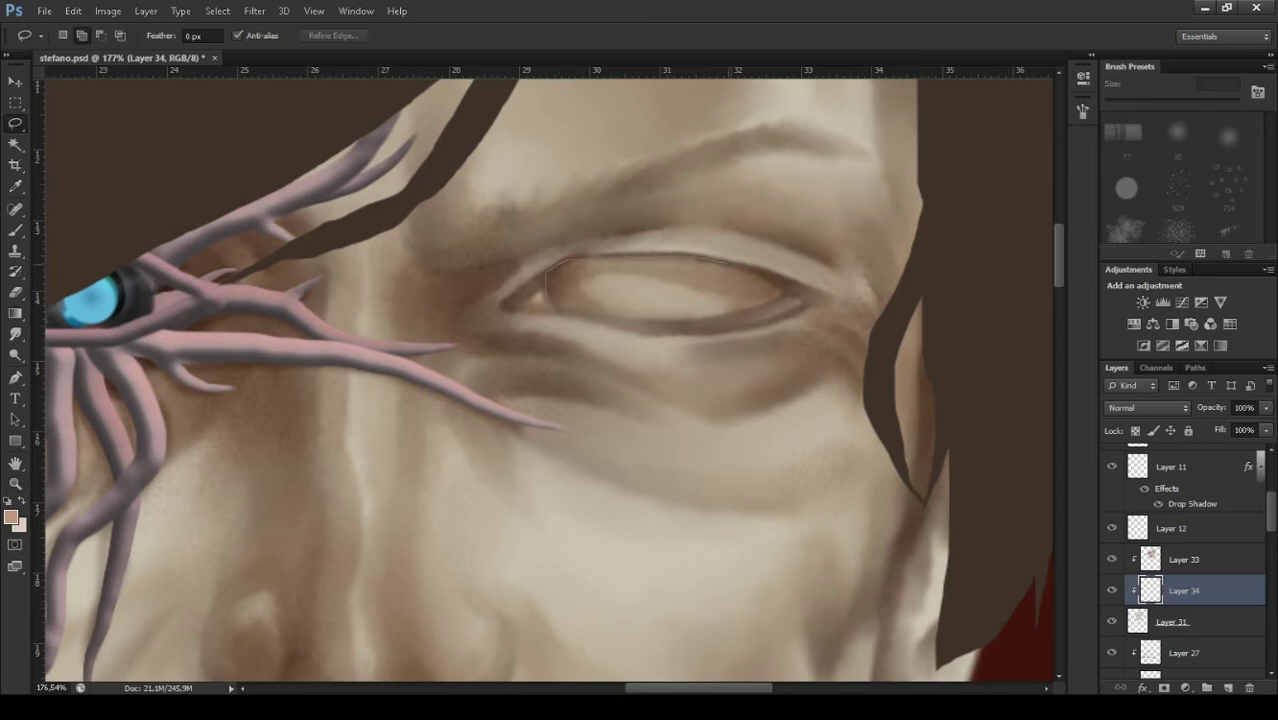
pyautogui.press('\\')
pyautogui.press('\\')
pyautogui.press('i')
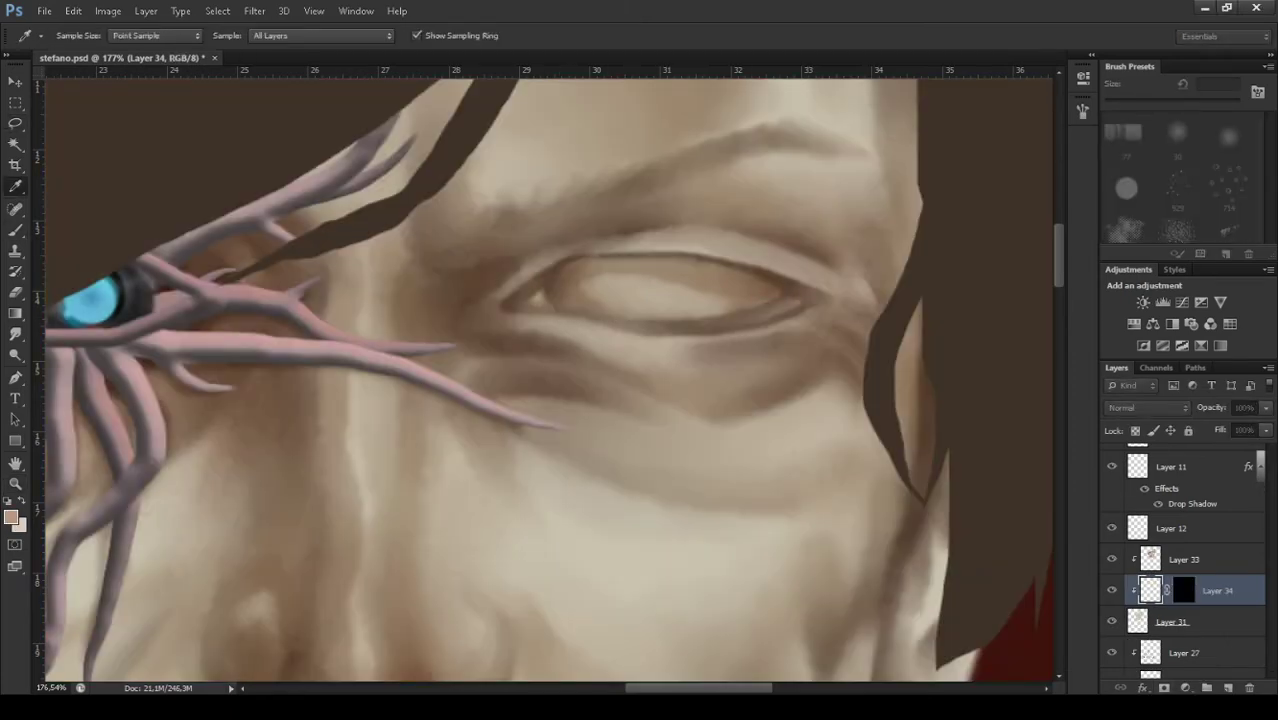
pyautogui.press('b')
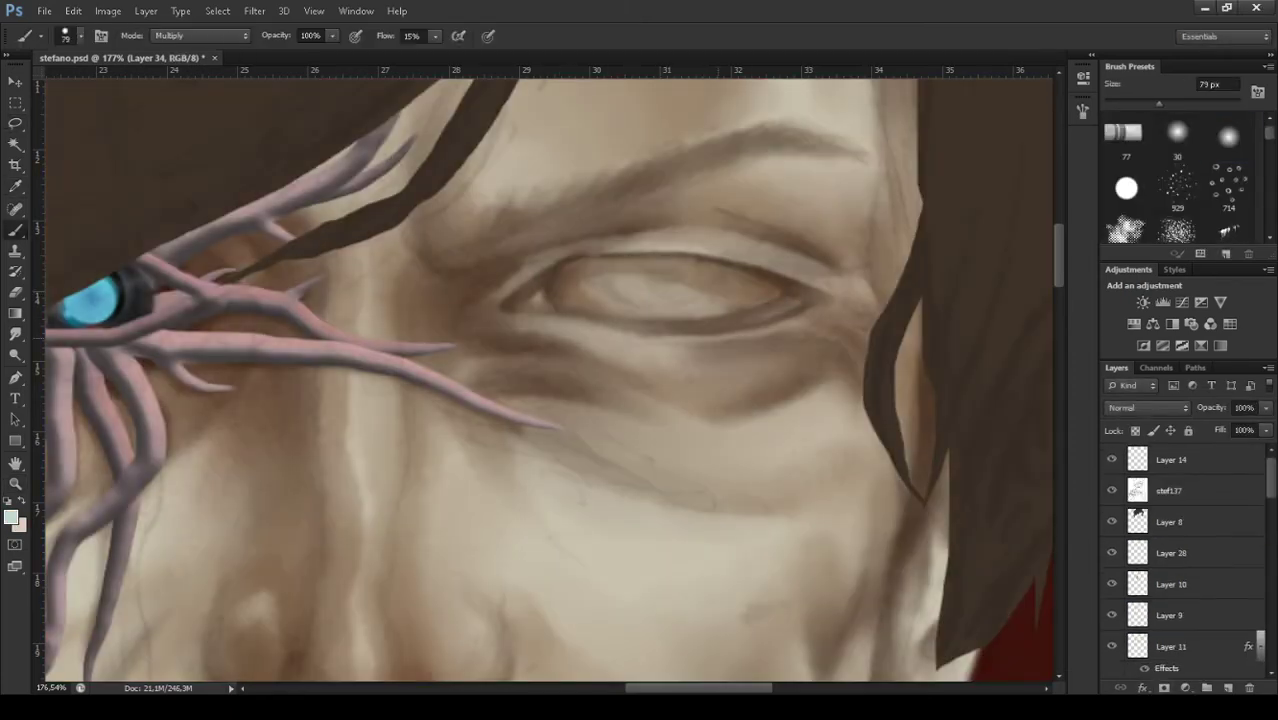
pyautogui.press('o')
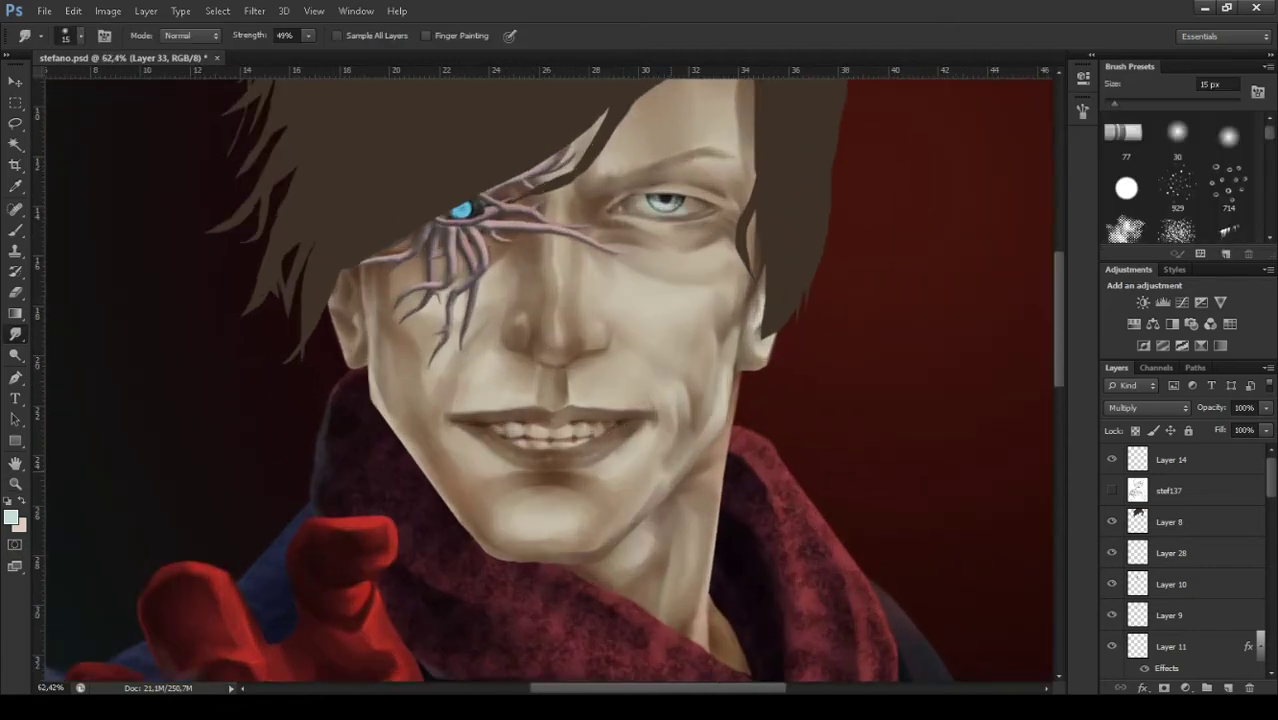
# Refine the iris and pupil using Eraser, Blur, Color Replacement and Smudge.
pyautogui.press('e')
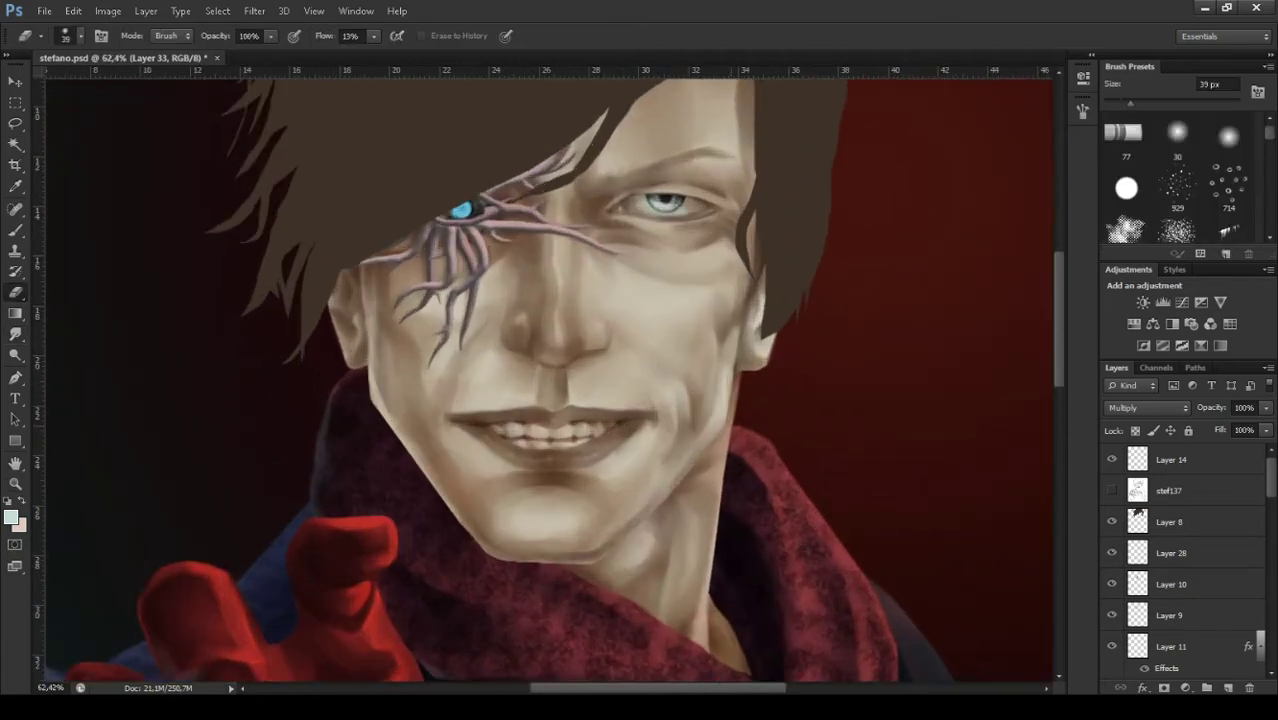
pyautogui.press('r')
pyautogui.press('b')
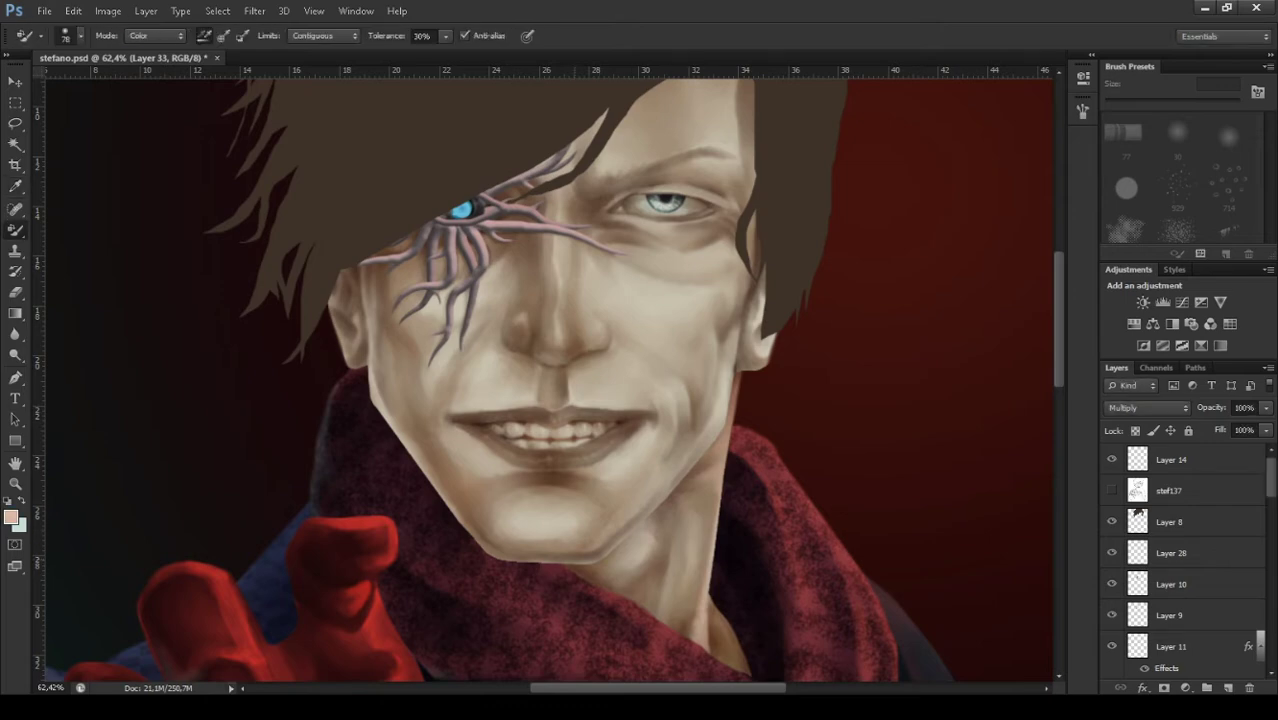
pyautogui.press('r')
pyautogui.hotkey('shift', 'r')
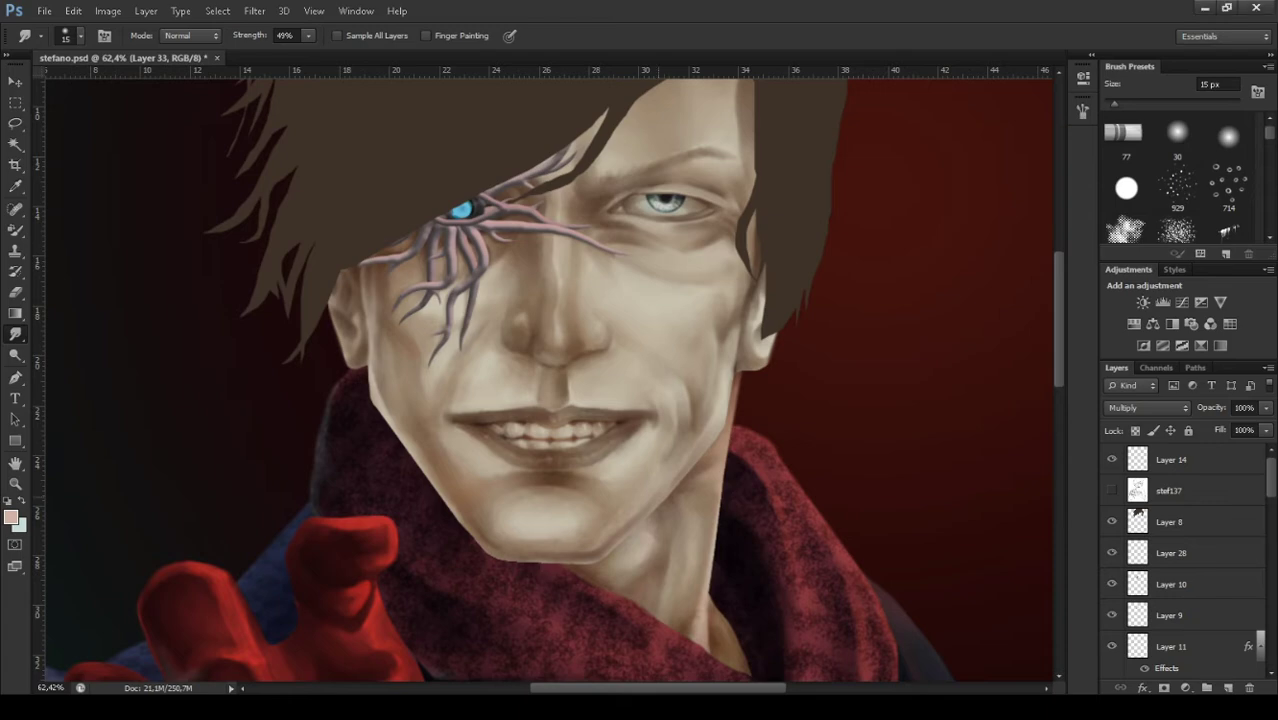
pyautogui.press('z')
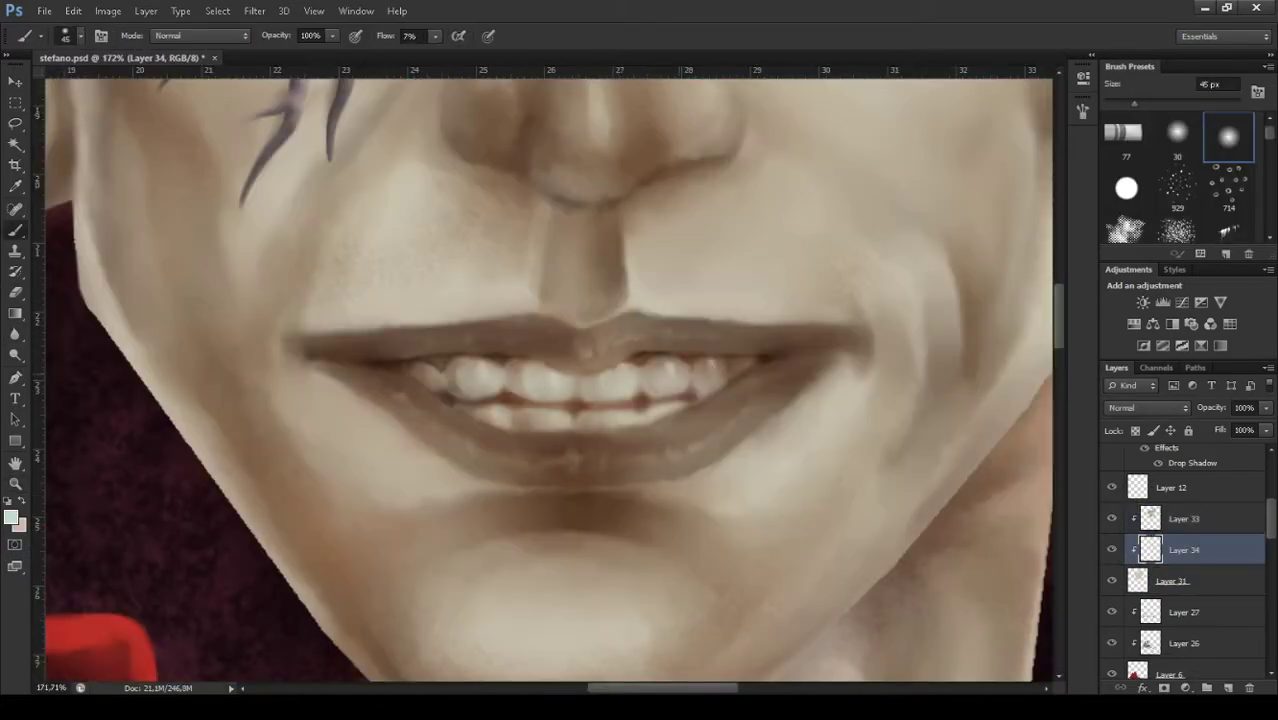
pyautogui.press('e')
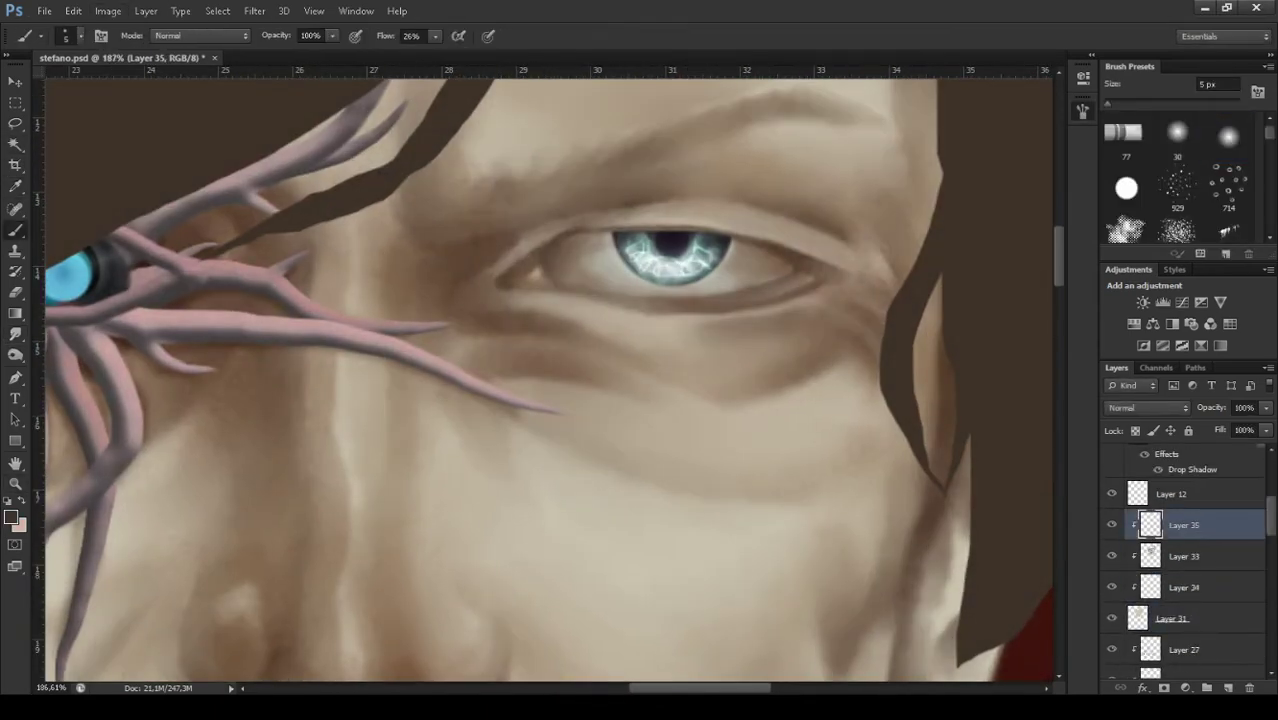
# Paint thin dark lower eyelashes under the eye and reshape them with Free Transform.
pyautogui.moveTo(790, 298)
pyautogui.mouseDown()
pyautogui.moveTo(820, 326)
pyautogui.moveTo(770, 345)
pyautogui.mouseUp()
pyautogui.moveTo(700, 308); pyautogui.dragTo(665, 365)
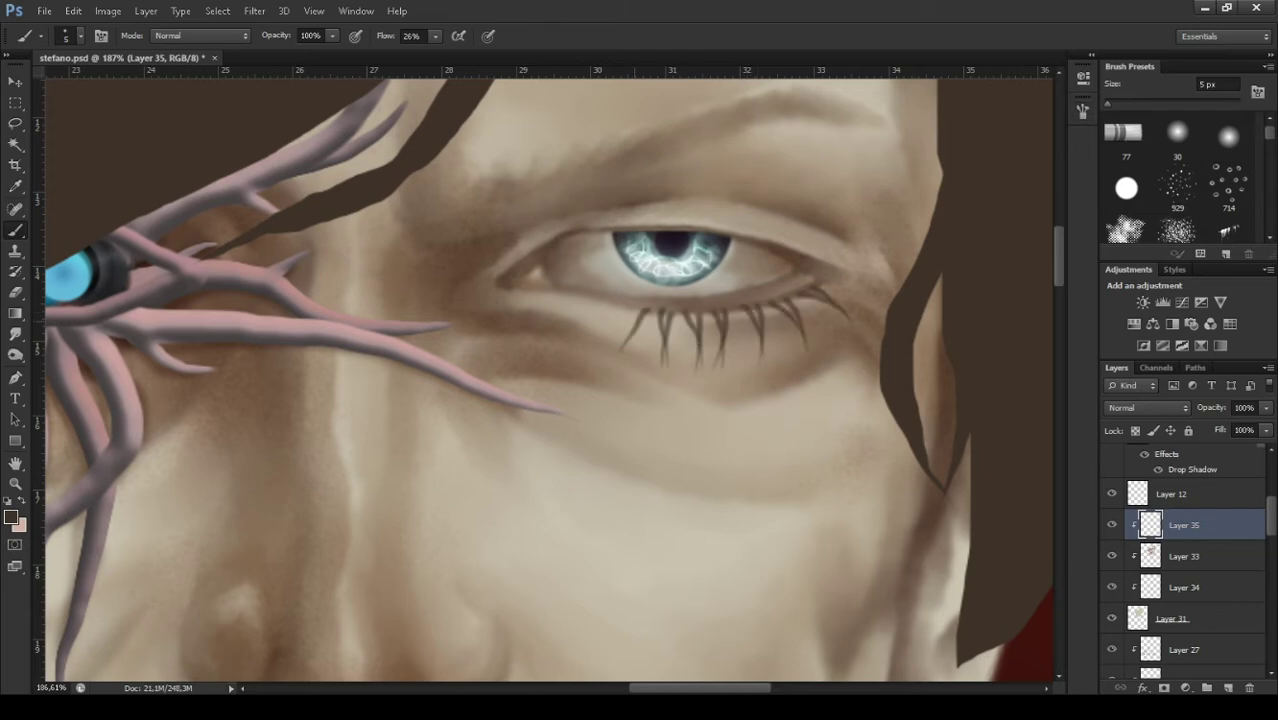
pyautogui.moveTo(620, 300); pyautogui.dragTo(585, 340)
pyautogui.moveTo(740, 302); pyautogui.dragTo(730, 355)
pyautogui.hotkey('ctrl', 't')
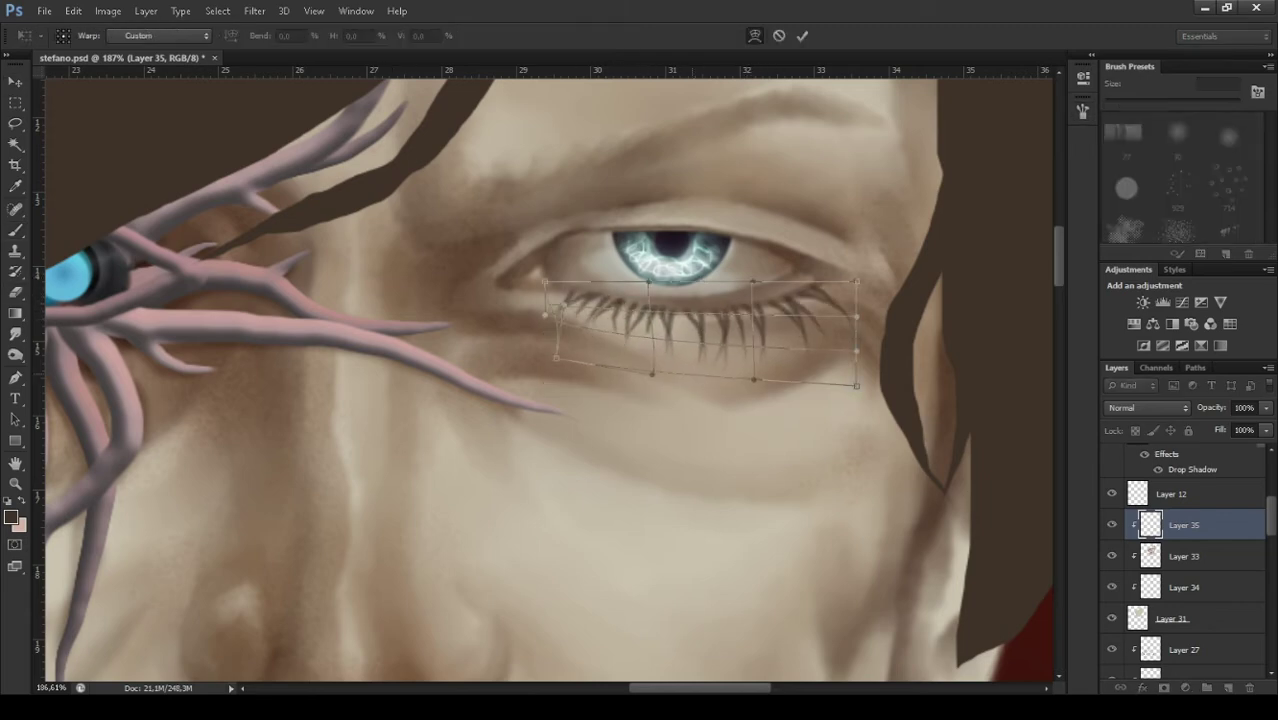
pyautogui.press('Return')
# Paint upper eyelashes along the eyelid and dodge brighter highlights into the eye.
pyautogui.moveTo(730, 246); pyautogui.dragTo(770, 236)
pyautogui.moveTo(790, 252); pyautogui.dragTo(848, 262)
pyautogui.moveTo(692, 240); pyautogui.dragTo(722, 234)
pyautogui.moveTo(626, 244); pyautogui.dragTo(585, 228)
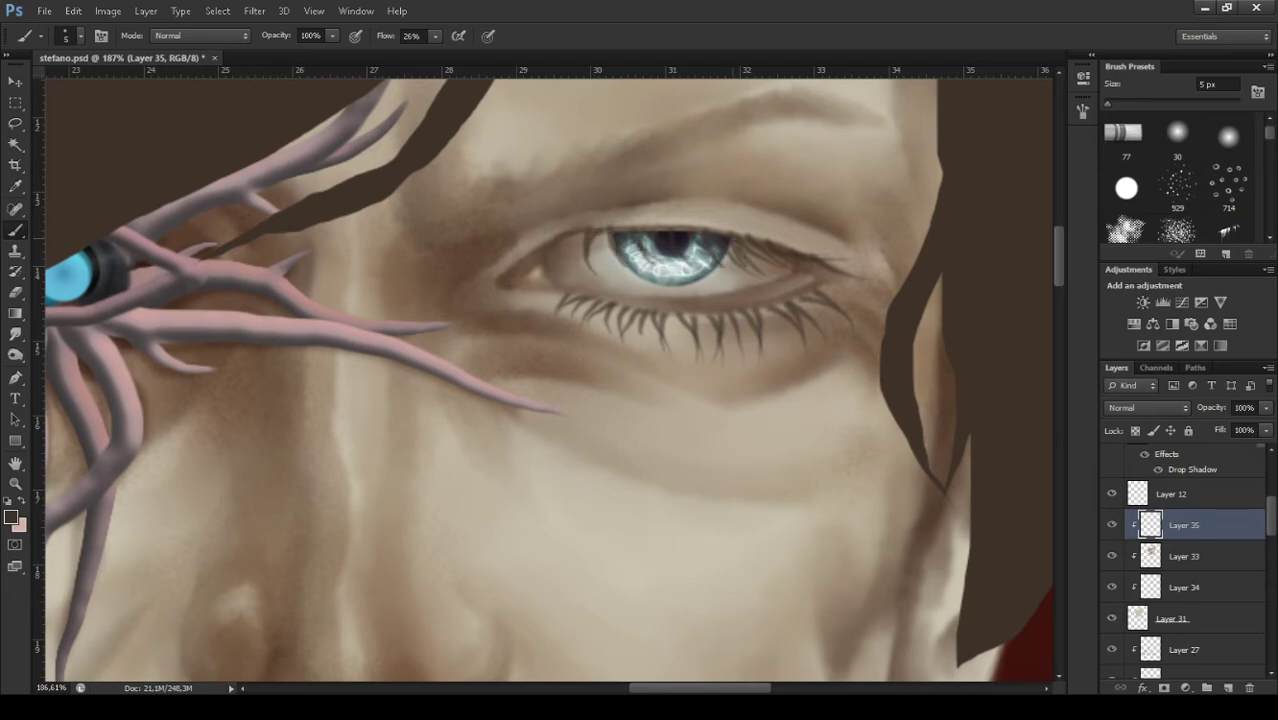
pyautogui.moveTo(780, 246); pyautogui.dragTo(818, 250)
pyautogui.moveTo(800, 264); pyautogui.dragTo(876, 278)
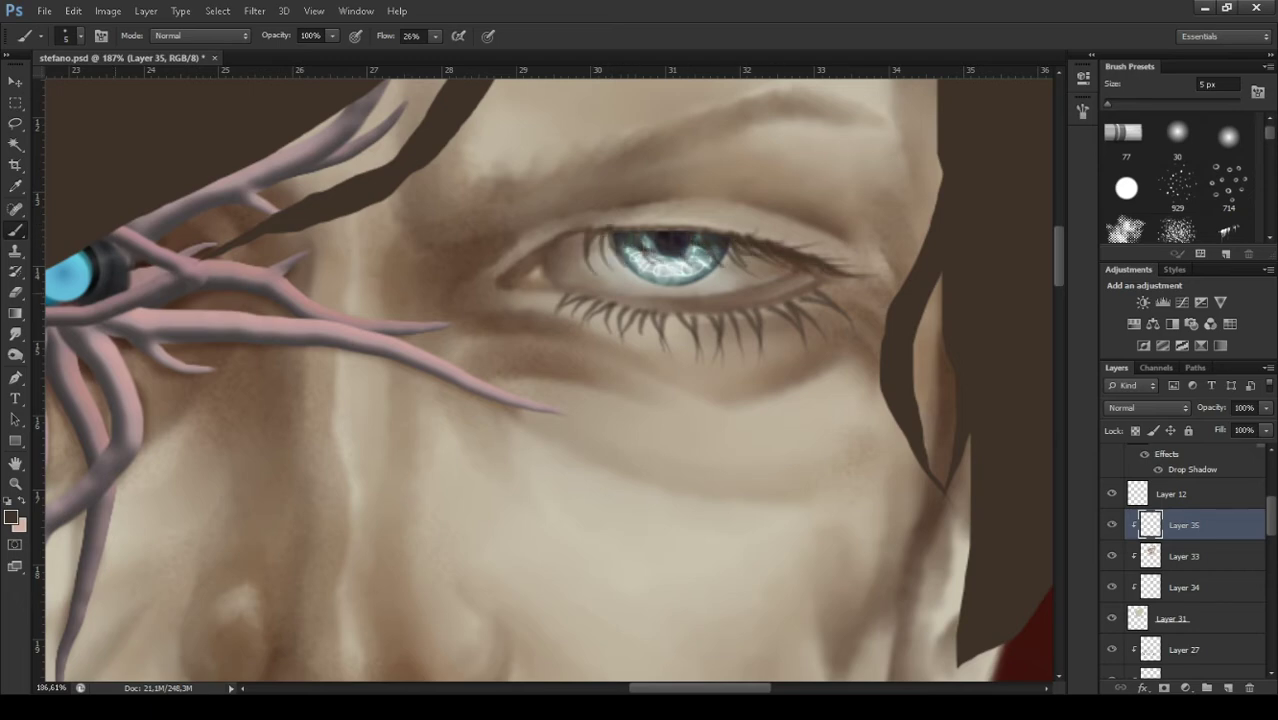
pyautogui.press('o')
pyautogui.moveTo(600, 300); pyautogui.dragTo(660, 385)
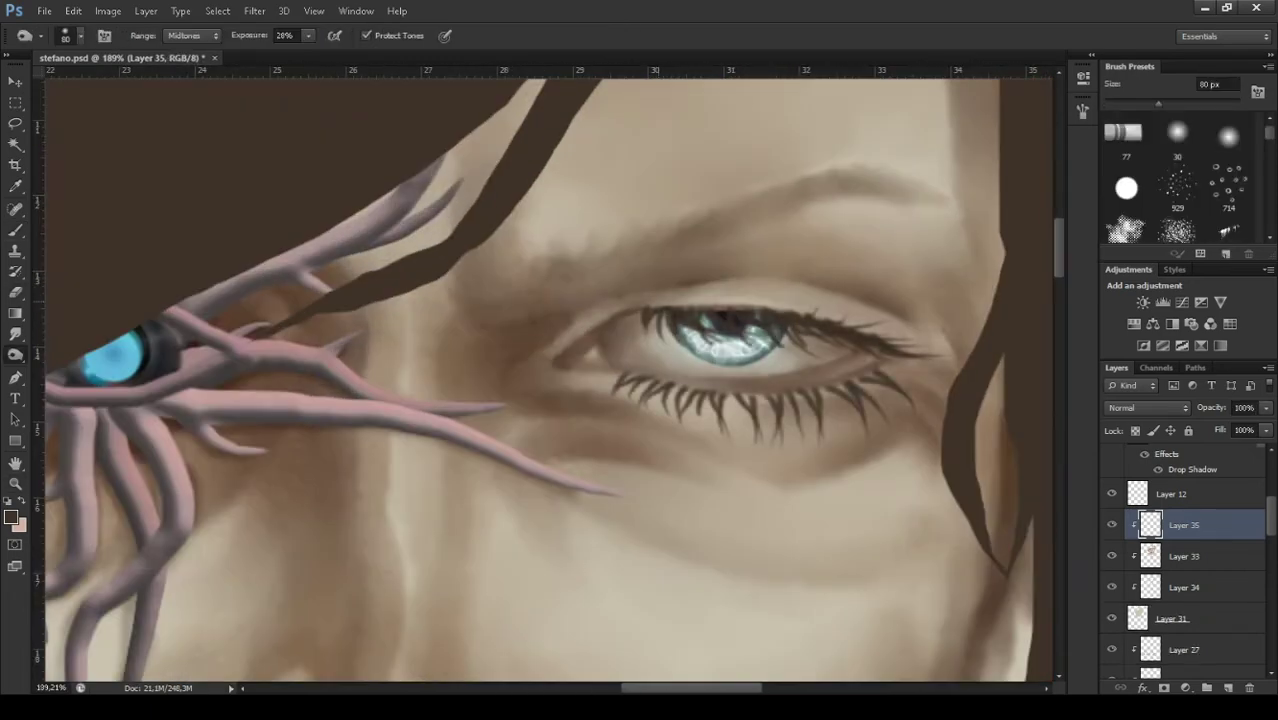
pyautogui.press('b')
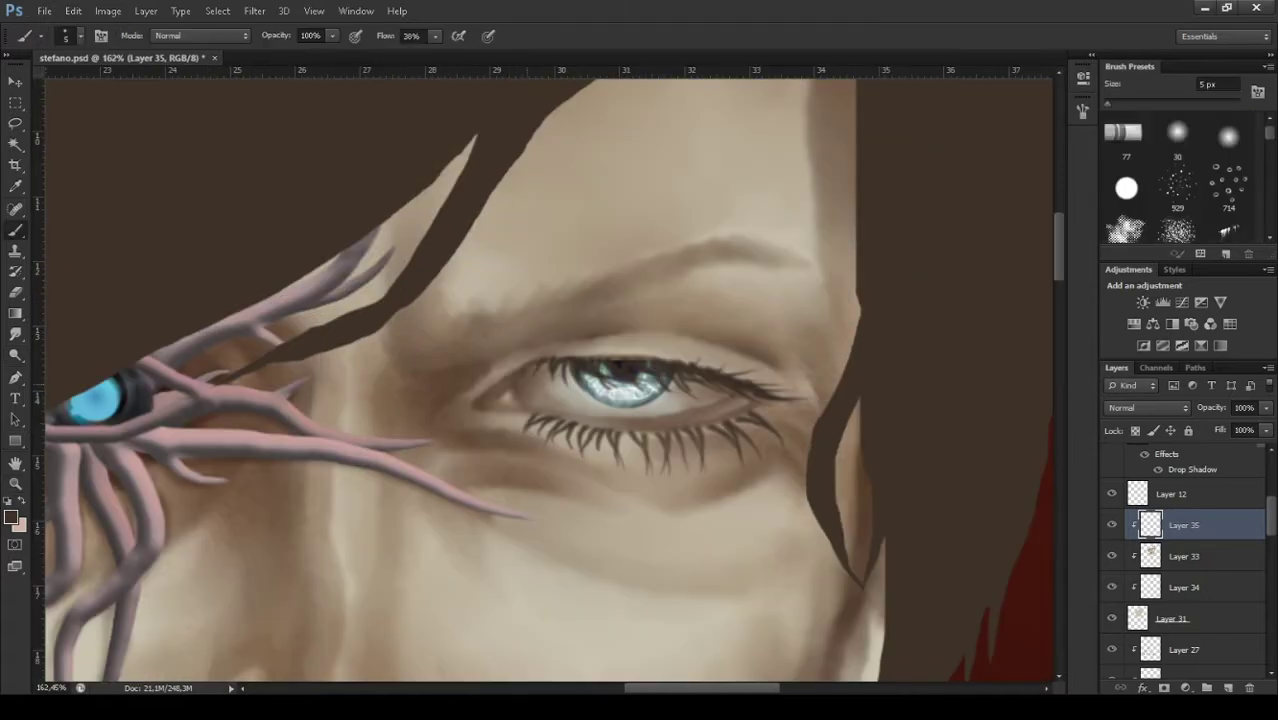
# Add a new lash layer set to Multiply, lasso-clean around the lower lashes, and zoom out.
pyautogui.hotkey('ctrl', 'shift', 'alt', 'n')
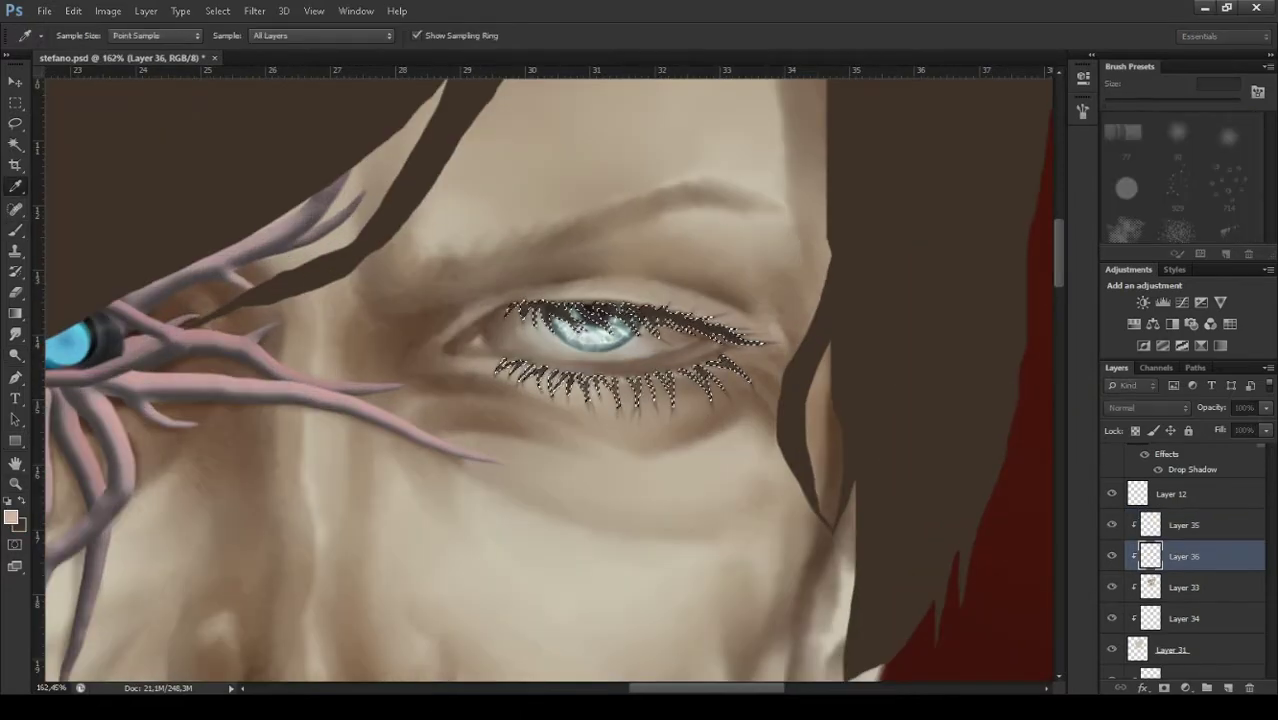
pyautogui.press('b')
pyautogui.hotkey('ctrl', 'd')
pyautogui.press('l')
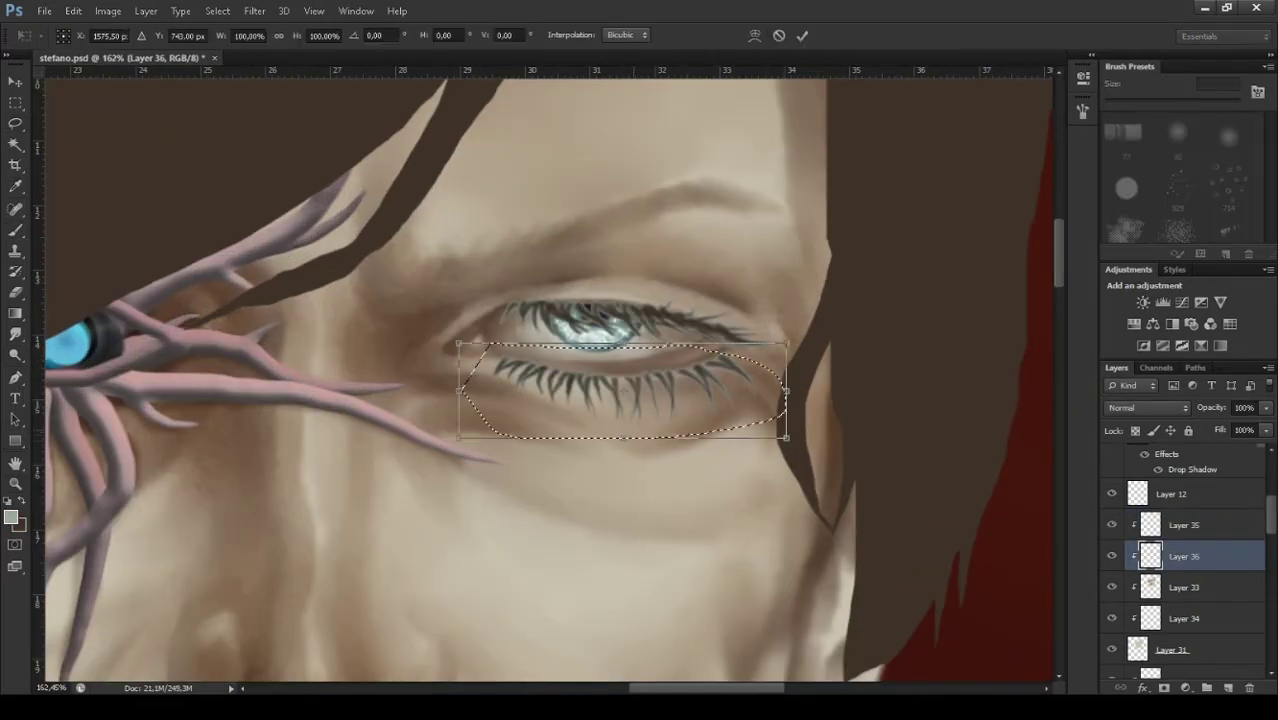
pyautogui.moveTo(480, 292); pyautogui.dragTo(472, 318)
pyautogui.hotkey('ctrl', 'd')
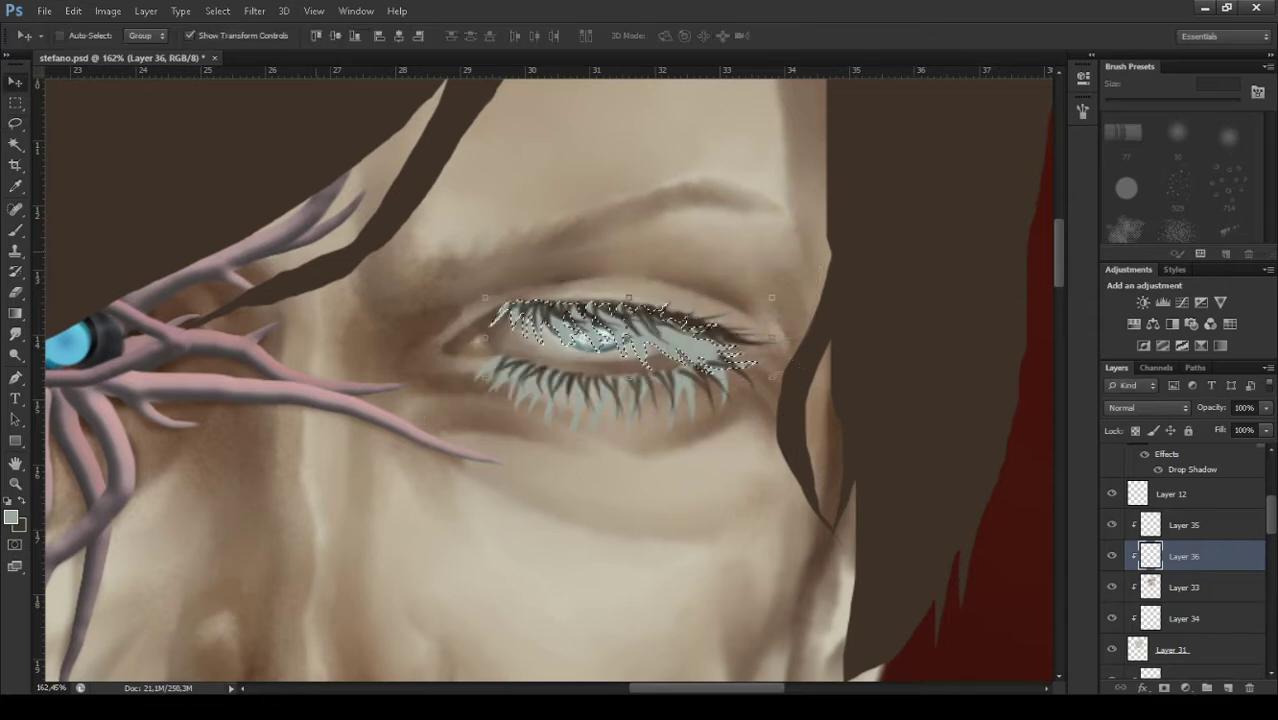
pyautogui.press('e')
pyautogui.hotkey('shift', 'alt', 'm')
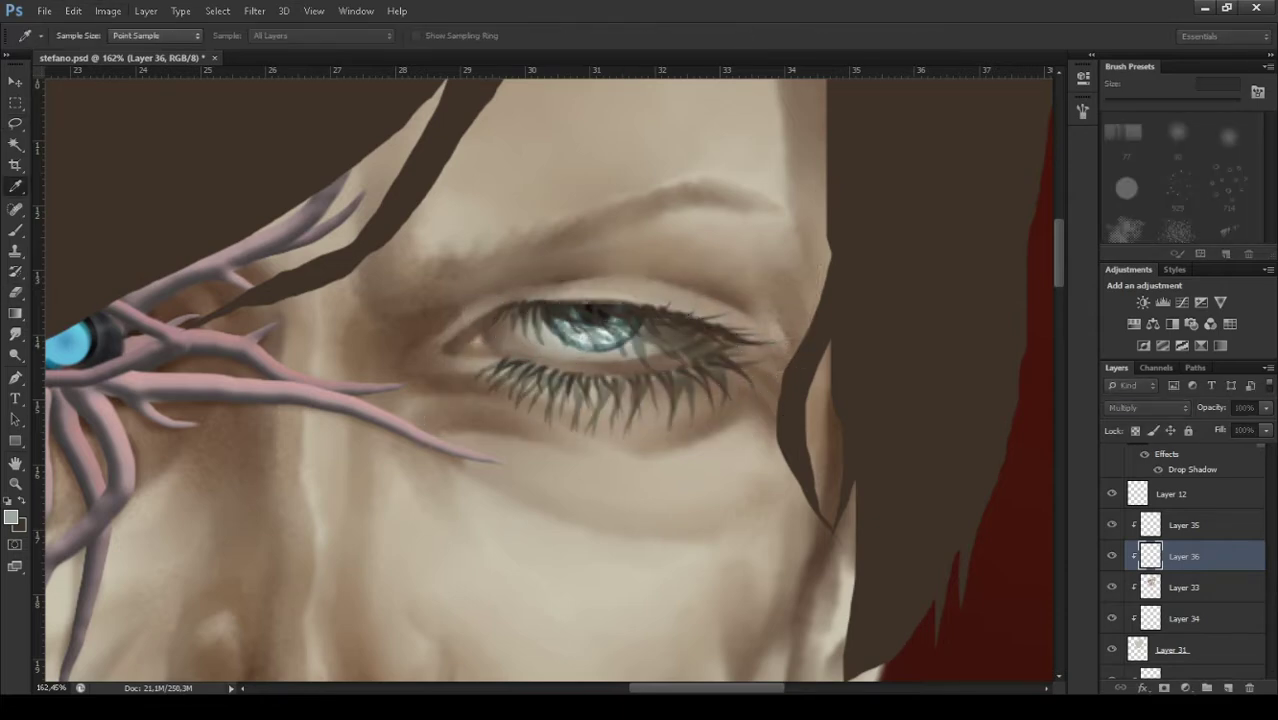
pyautogui.press('z')
pyautogui.moveTo(713, 105); pyautogui.dragTo(613, 105)
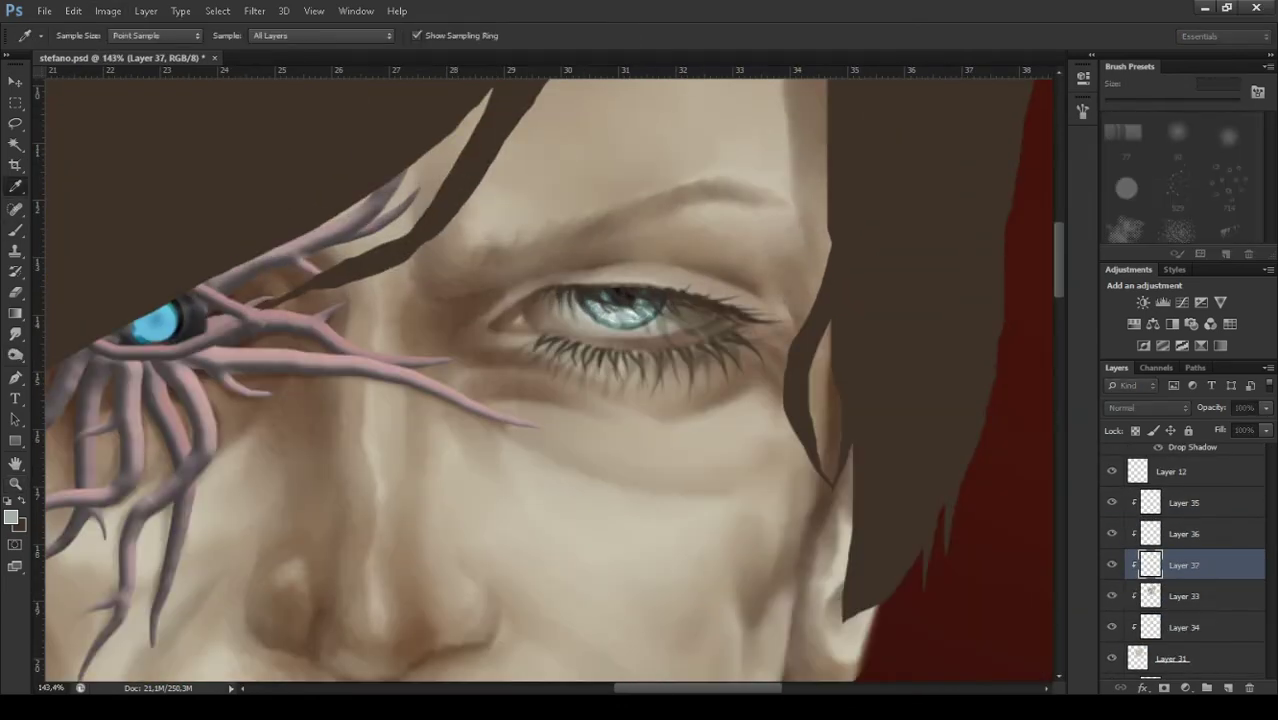
# Paint dark brown liner around the eye and soft shading under it and beside the nose.
pyautogui.press('b')
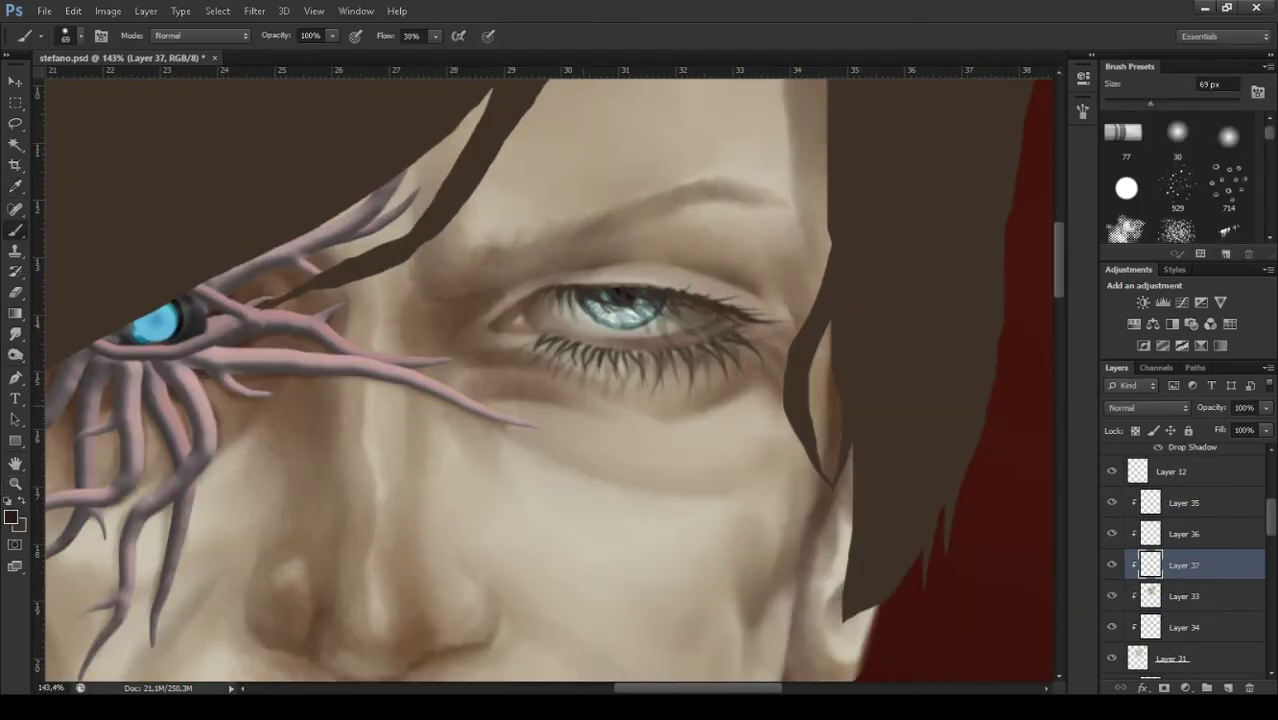
pyautogui.moveTo(545, 295)
pyautogui.mouseDown()
pyautogui.moveTo(495, 325)
pyautogui.moveTo(740, 325)
pyautogui.mouseUp()
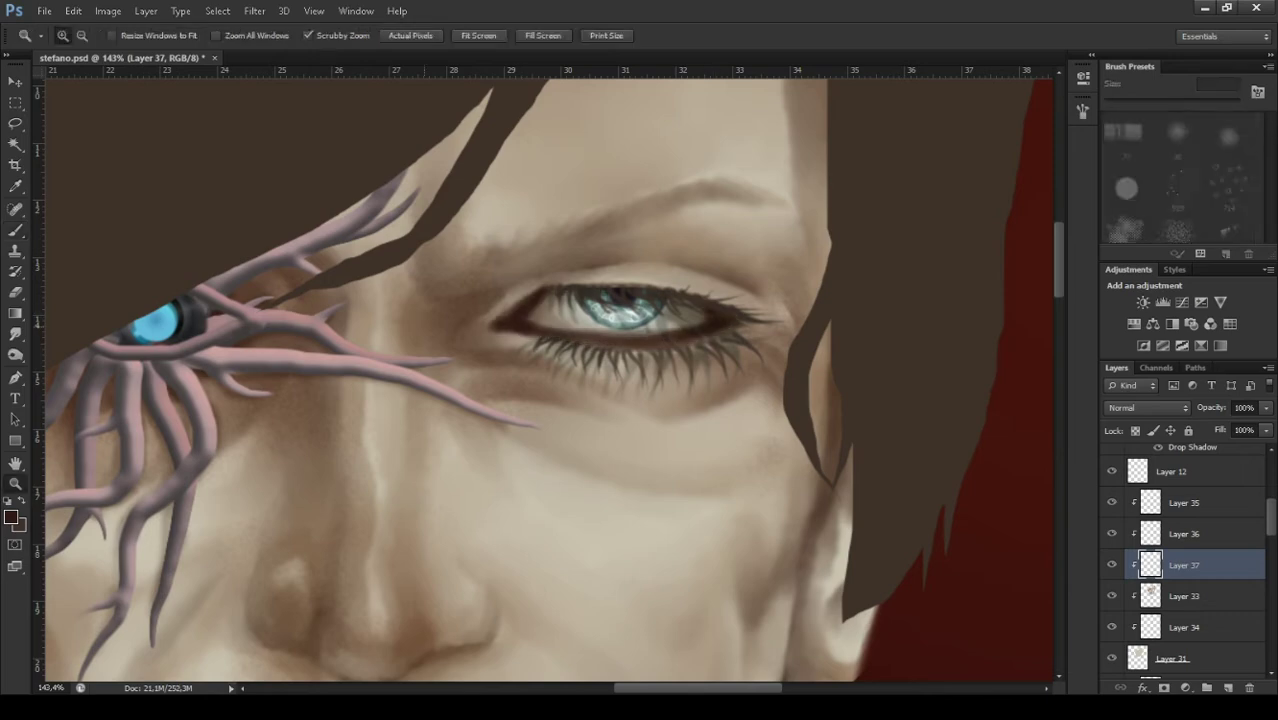
pyautogui.scroll(-2, 550, 380)
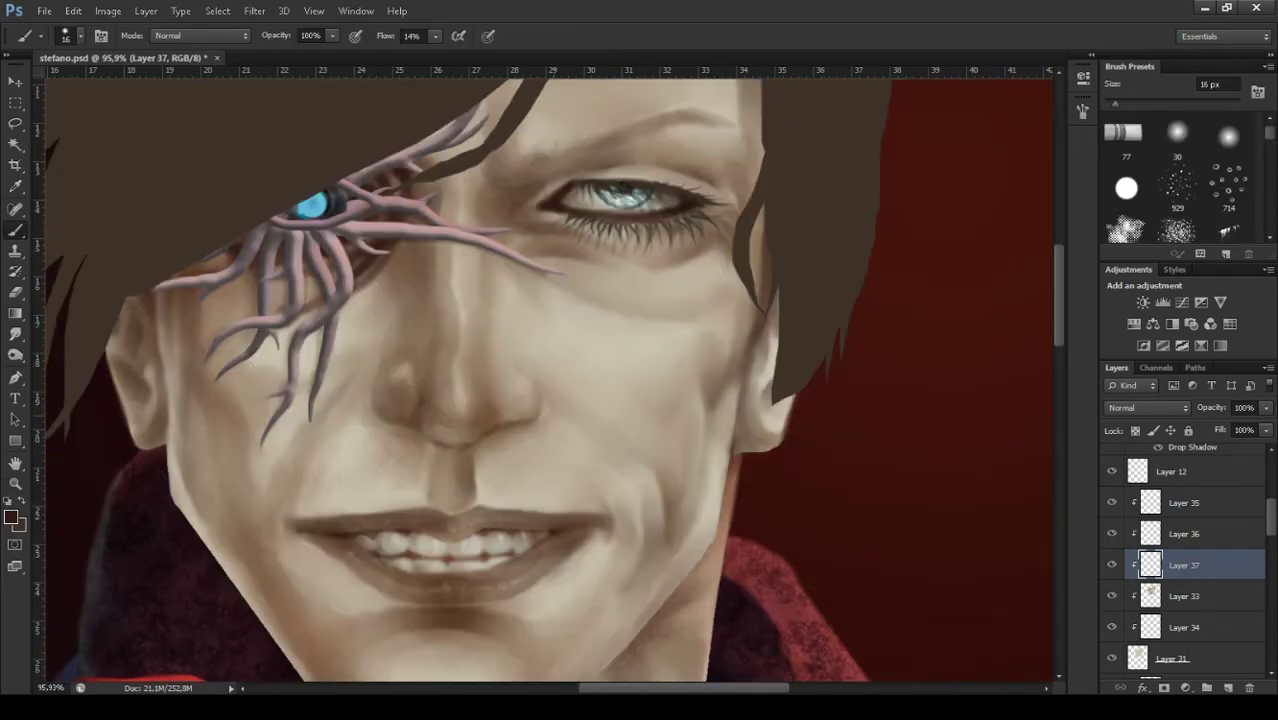
pyautogui.click(1228, 135)
pyautogui.moveTo(540, 230); pyautogui.dragTo(720, 215)
pyautogui.moveTo(420, 420); pyautogui.dragTo(500, 300)
# With a smaller brush, paint soft shading around the mouth, then zoom back in on the face.
pyautogui.press('[')
pyautogui.scroll(-1, 547, 377)
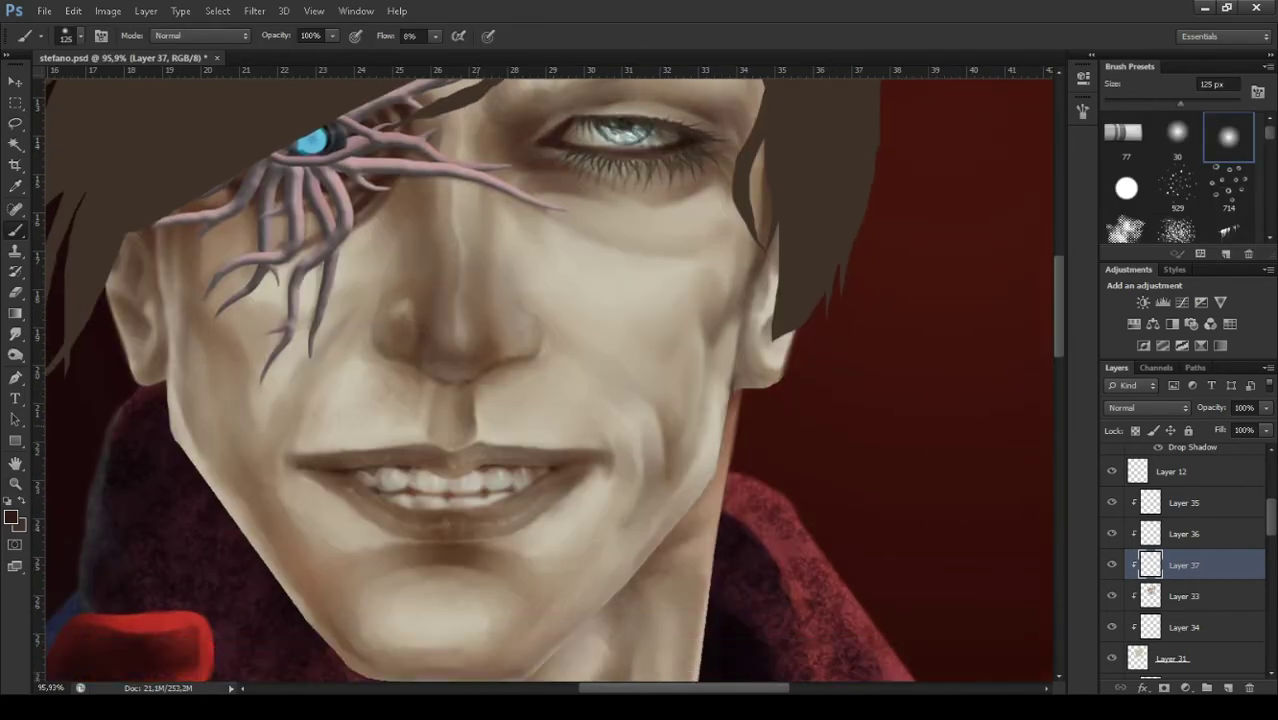
pyautogui.press('[')
pyautogui.moveTo(300, 470); pyautogui.dragTo(540, 500)
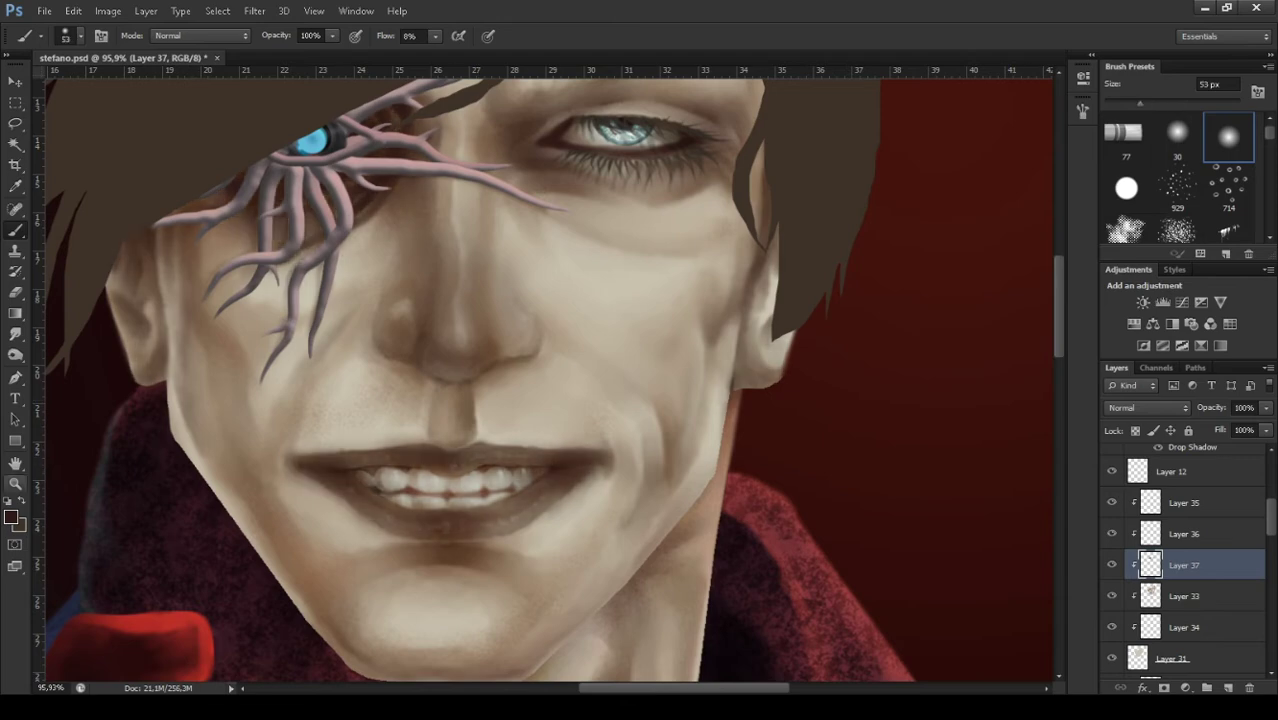
pyautogui.scroll(-3, 500, 380)
pyautogui.click(15, 333)
pyautogui.scroll(3, 500, 380)
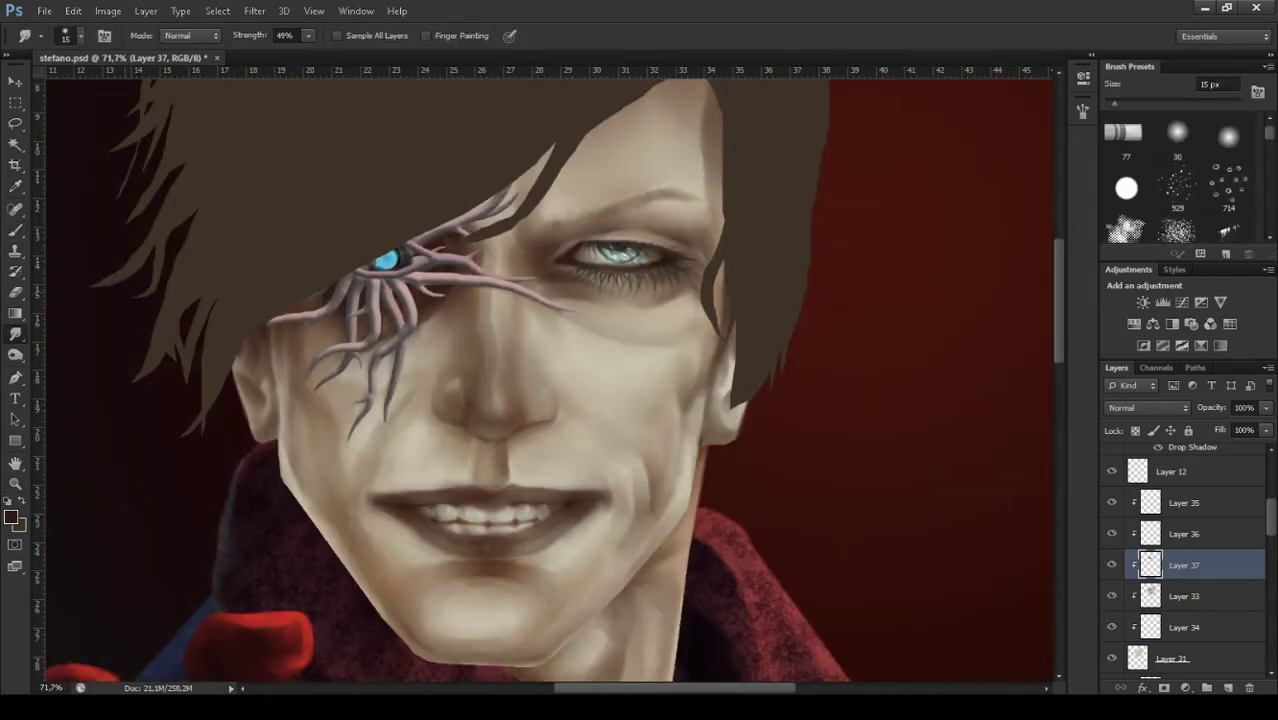
pyautogui.press('b')
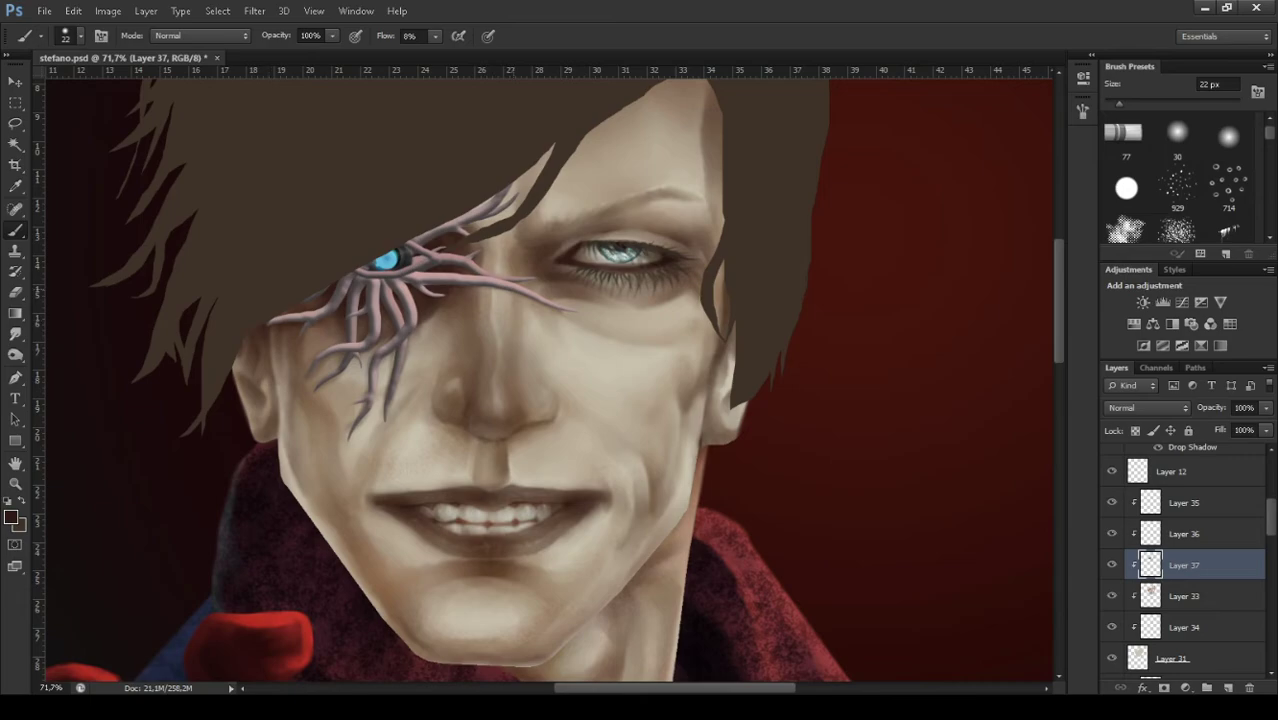
# Soften the vein tips around the glowing eye with Smudge, Eraser and Dodge.
pyautogui.press('r')
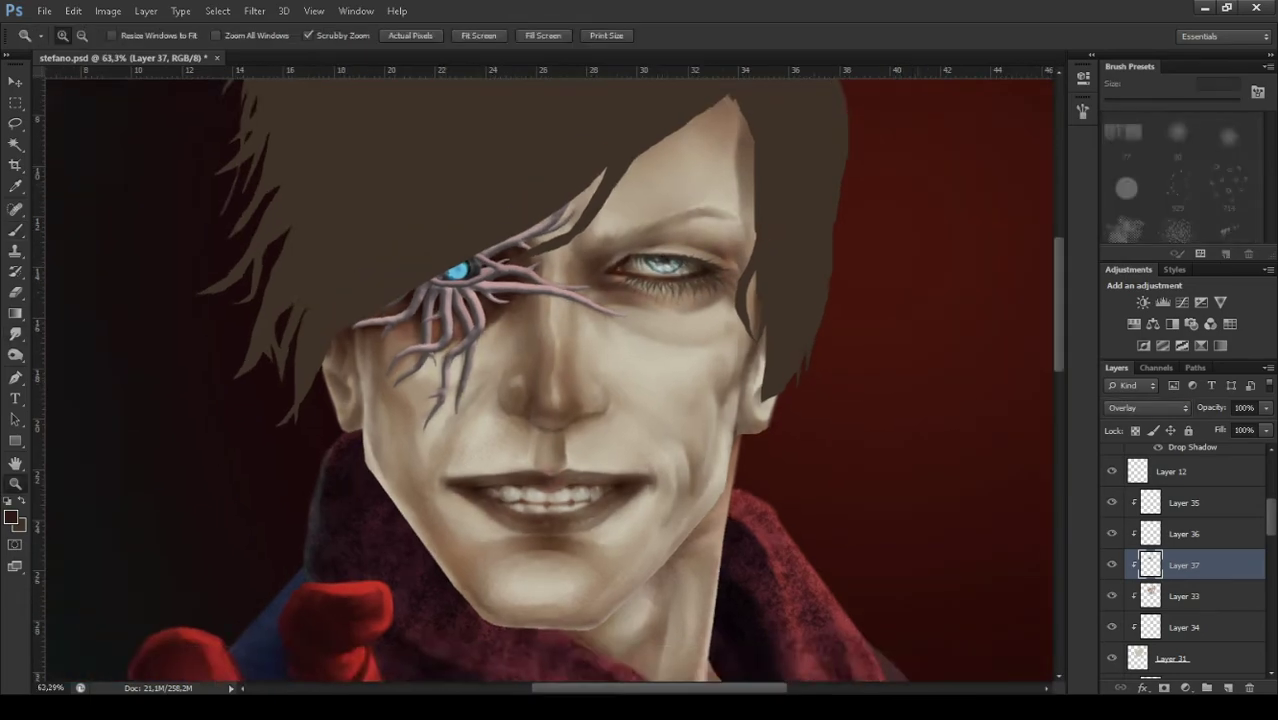
pyautogui.scroll(-3, 548, 380)
pyautogui.scroll(4, 548, 380)
pyautogui.press('e')
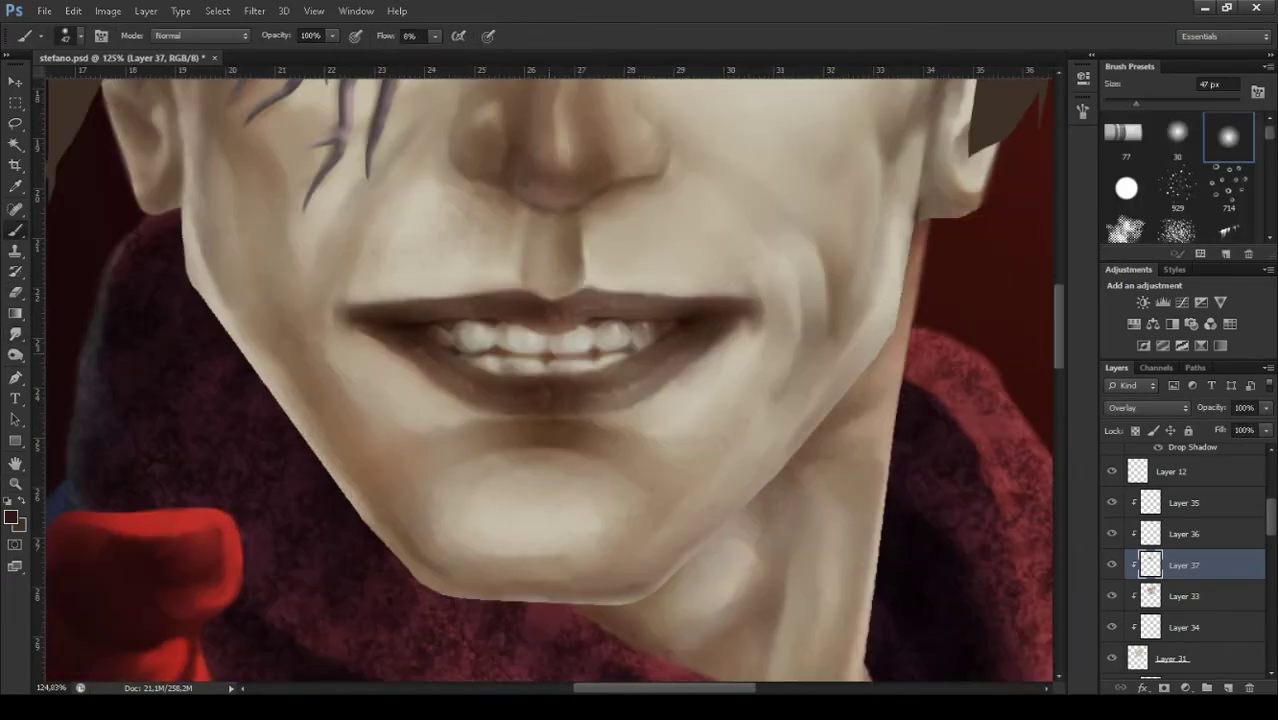
pyautogui.scroll(-2, 330, 650)
pyautogui.scroll(-3, 548, 380)
pyautogui.scroll(3, 548, 380)
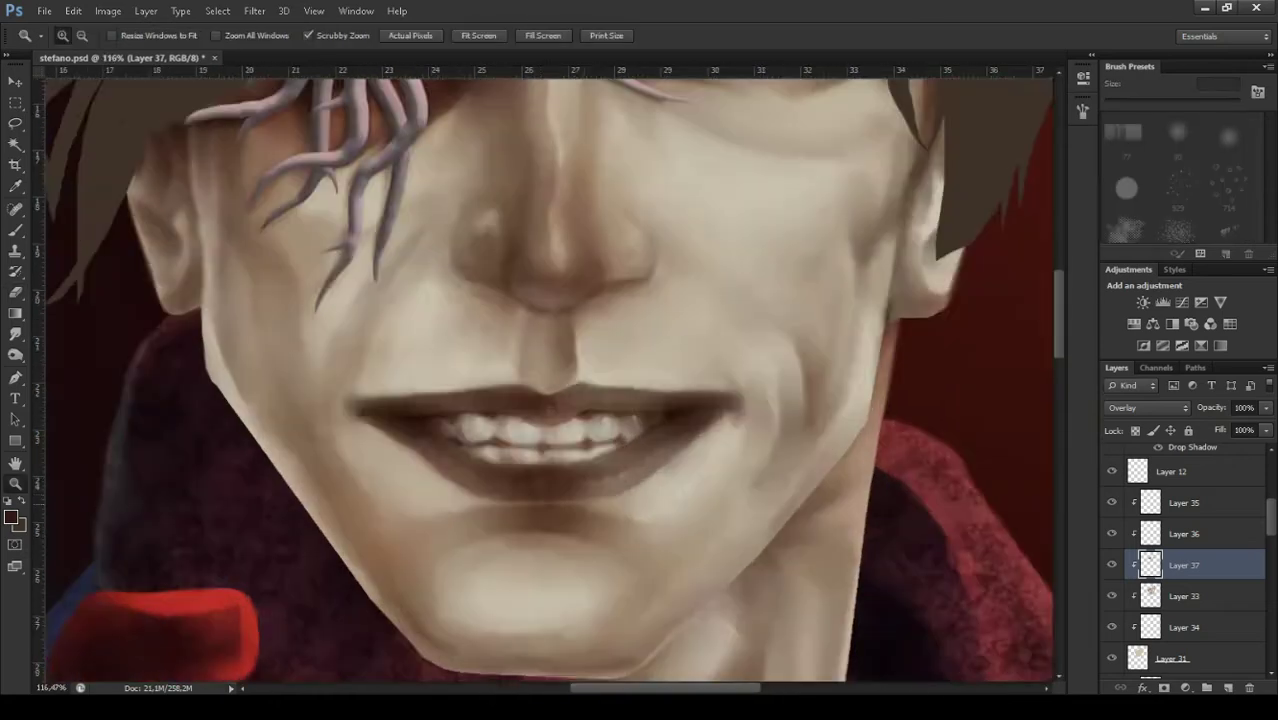
pyautogui.scroll(-2, 441, 264)
pyautogui.press('o')
# Make Layer 10 active, zoom in on the glowing eye, and merge it down into Layer 9.
pyautogui.keyDown('ctrl'); pyautogui.click(441, 264); pyautogui.keyUp('ctrl')
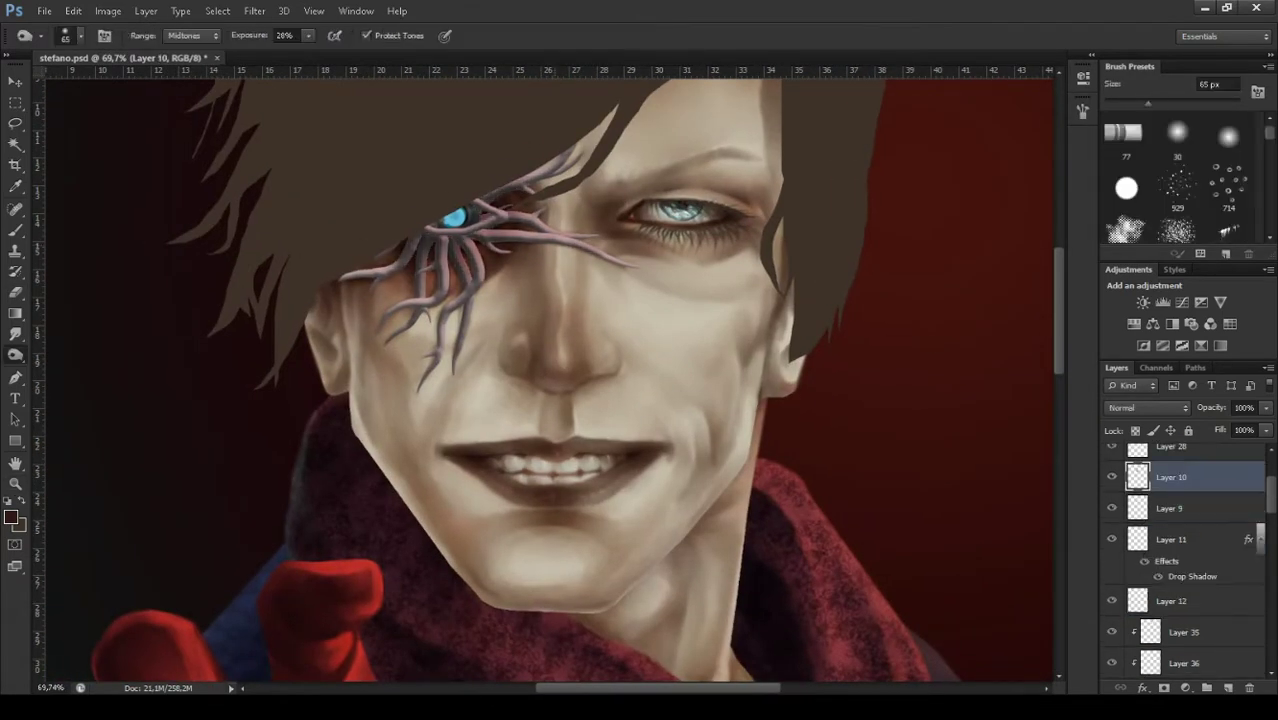
pyautogui.keyDown('ctrl'); pyautogui.click(532, 222); pyautogui.keyUp('ctrl')
pyautogui.keyDown('ctrl'); pyautogui.click(515, 184); pyautogui.keyUp('ctrl')
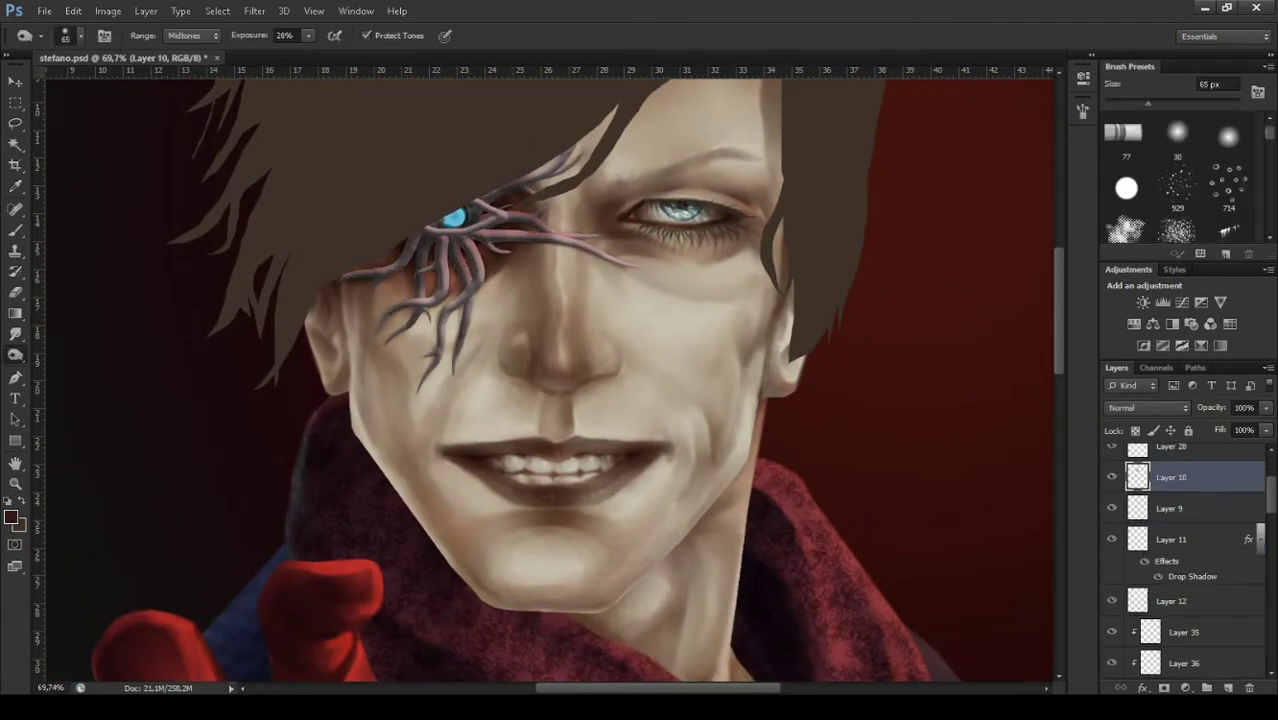
pyautogui.keyDown('ctrl'); pyautogui.click(455, 228); pyautogui.keyUp('ctrl')
pyautogui.press('e')
pyautogui.press('z')
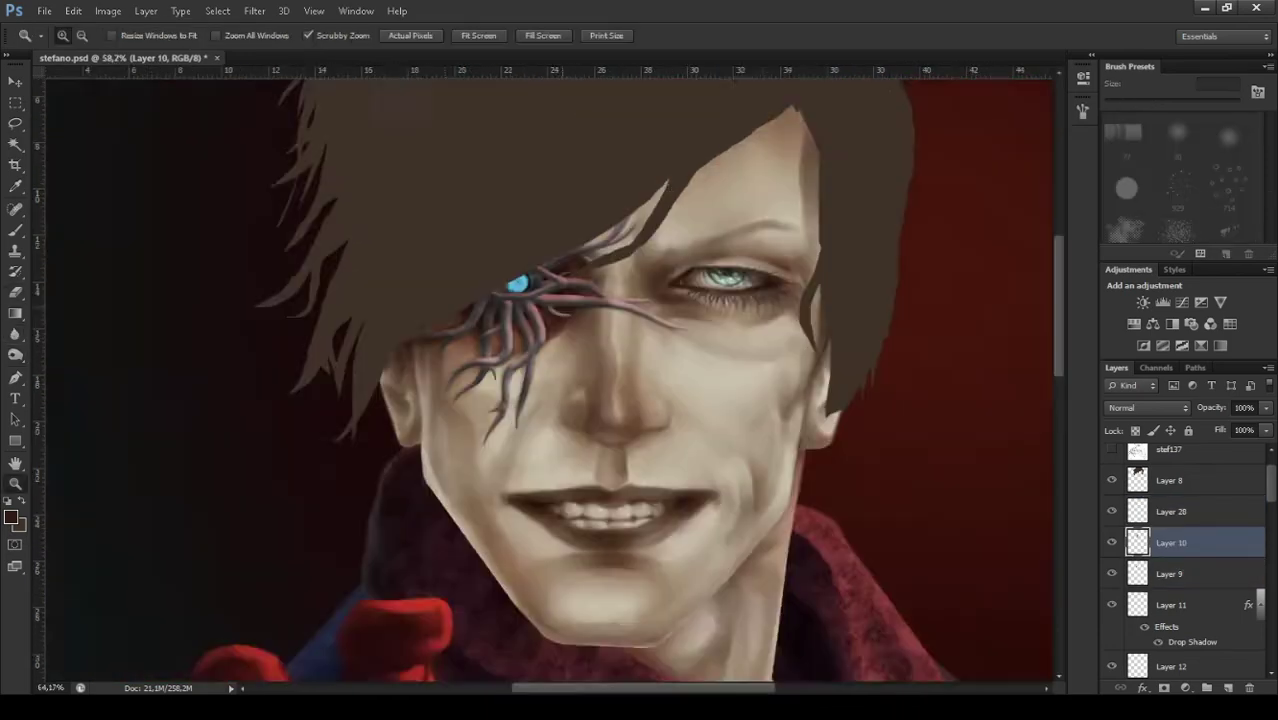
pyautogui.moveTo(319, 128); pyautogui.dragTo(400, 128)
pyautogui.hotkey('ctrl', 'e')
pyautogui.press('r')
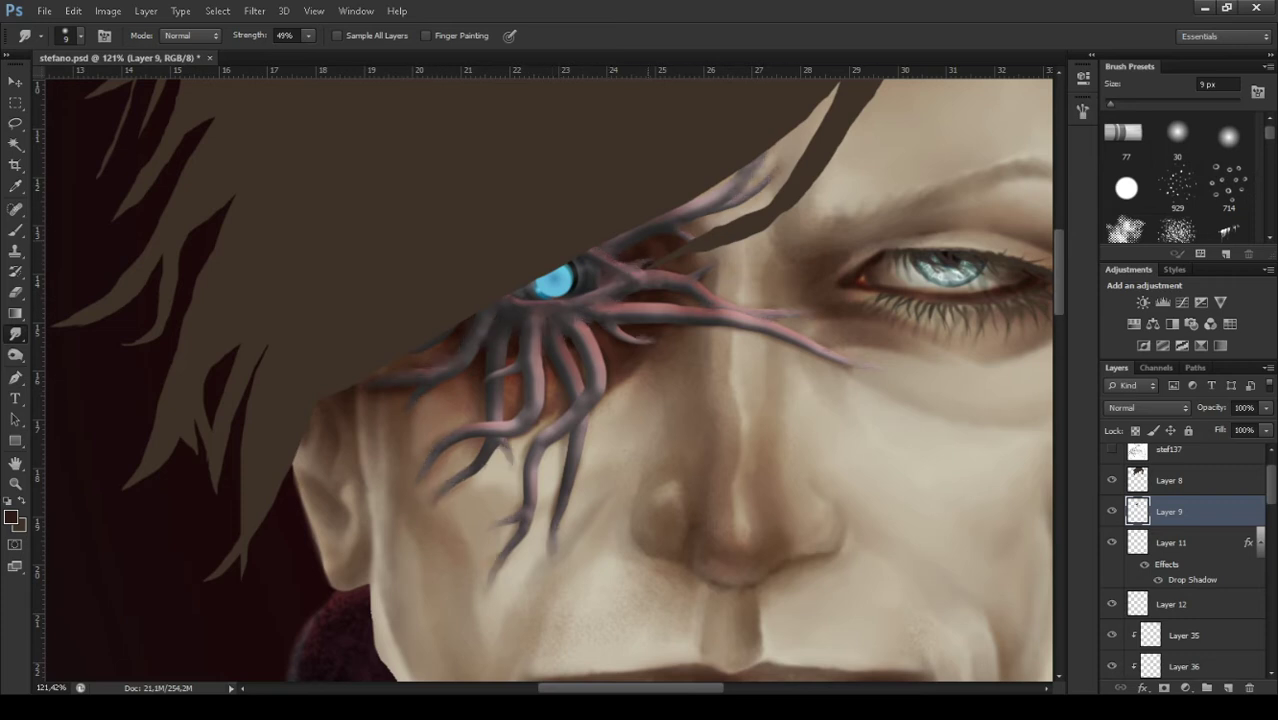
# Switch to Blur, then sample a colour from the canvas for tinting the veins.
pyautogui.hotkey('shift', 'r')
pyautogui.press('i')
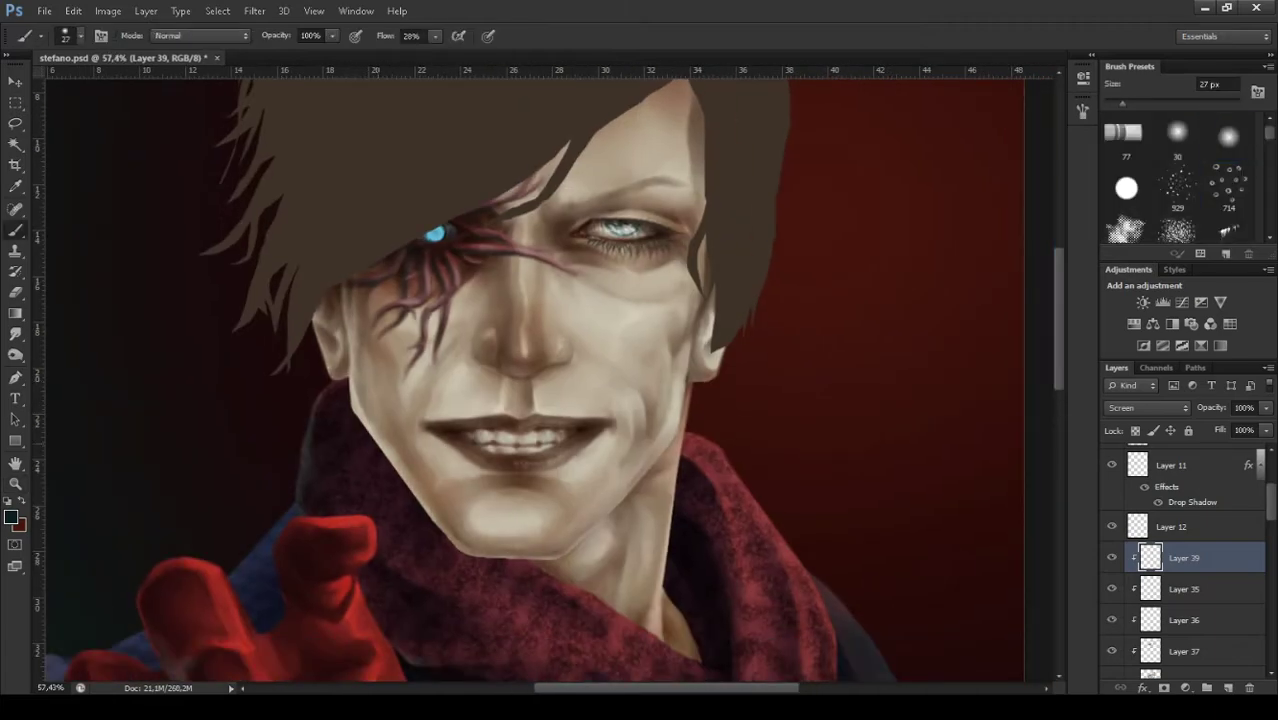
# Paint a soft light stroke along the left jawline and smudge it in.
pyautogui.moveTo(376, 335); pyautogui.dragTo(457, 535)
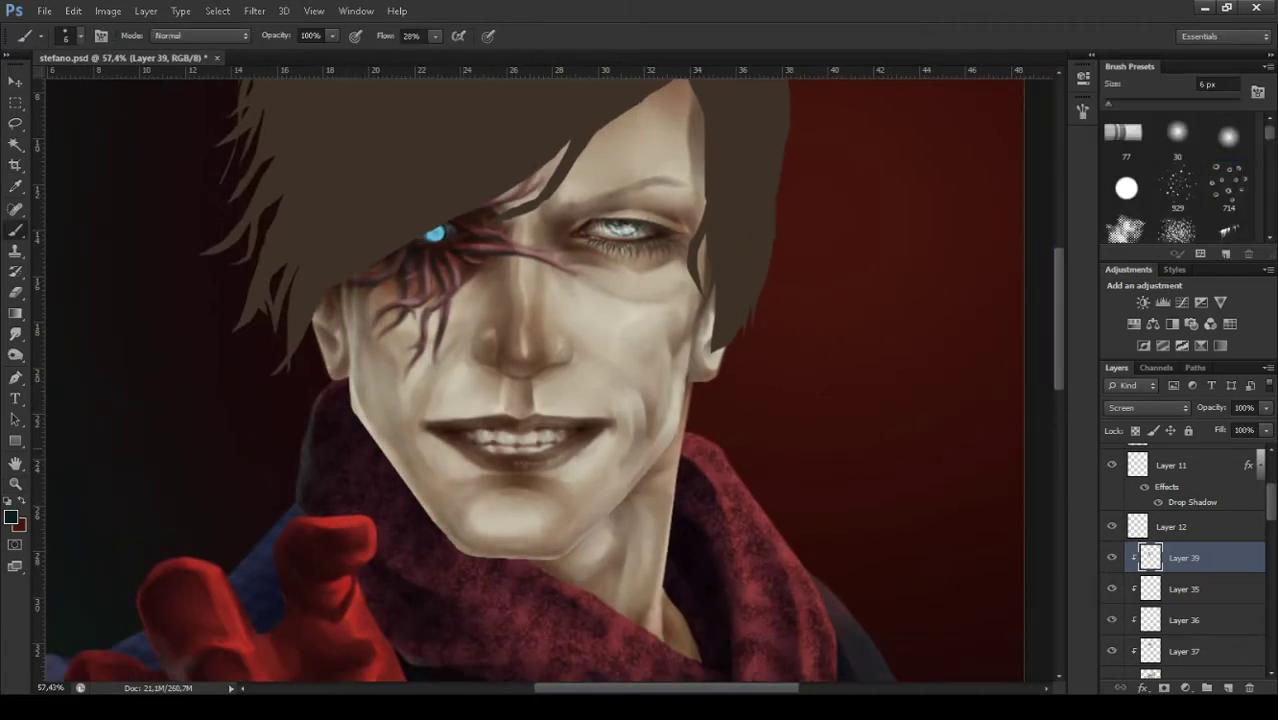
pyautogui.press('e')
pyautogui.press('r')
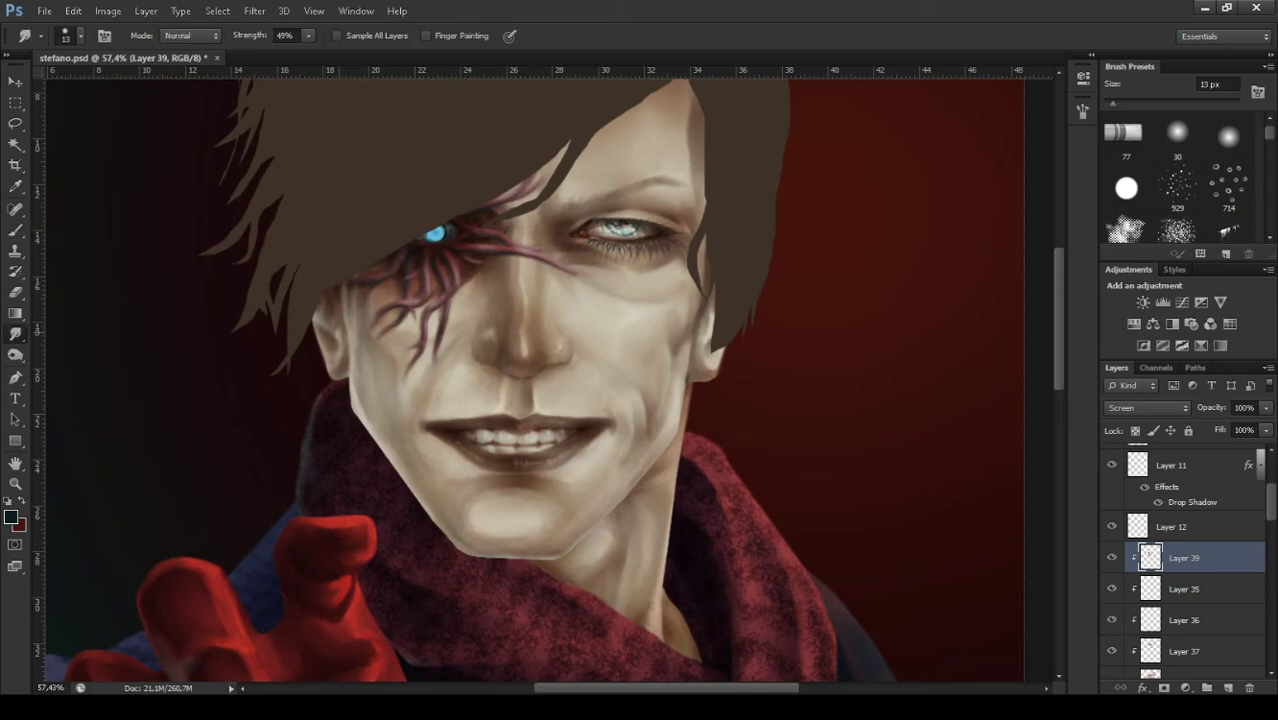
pyautogui.press('b')
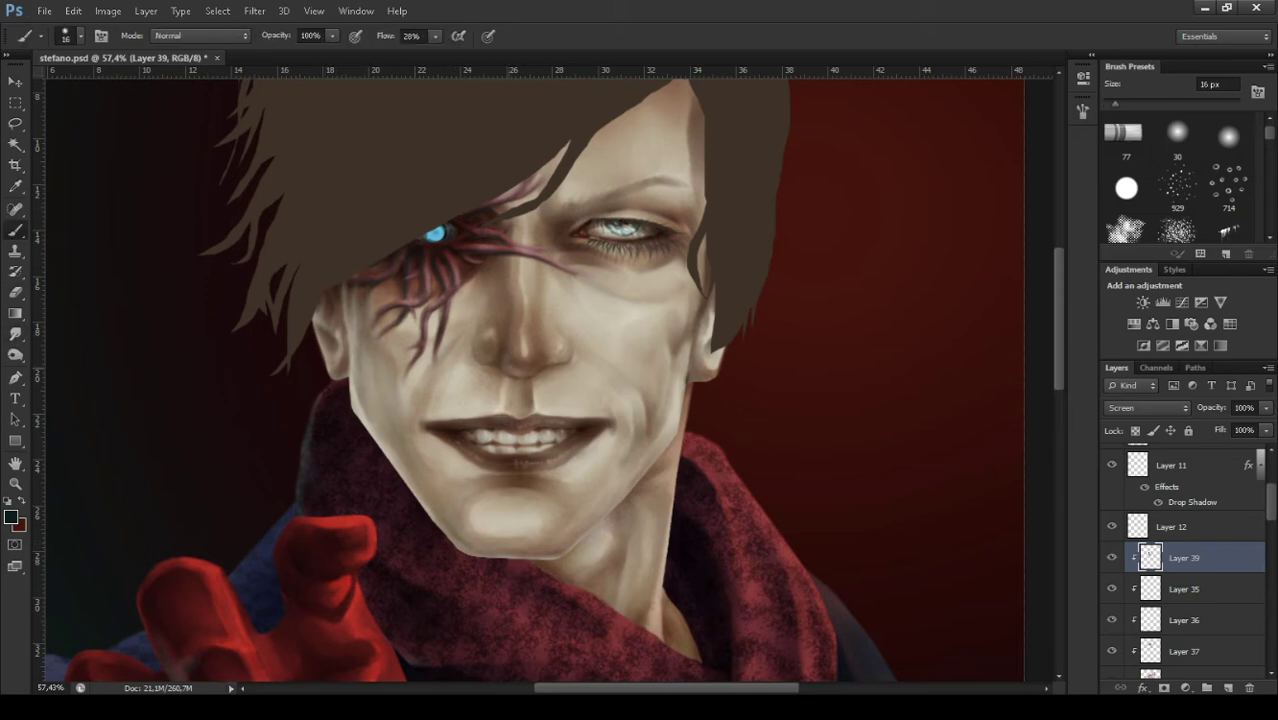
pyautogui.press('r')
pyautogui.press('b')
pyautogui.scroll(1, 808, 80)
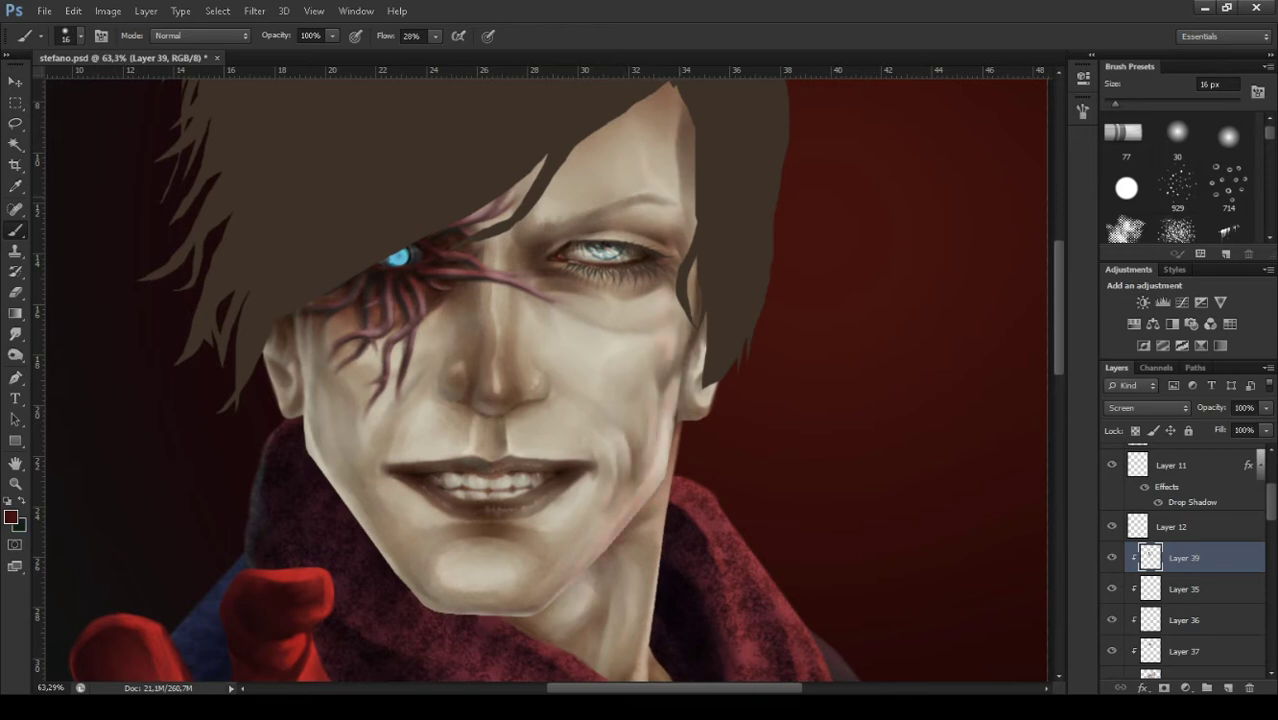
pyautogui.press('r')
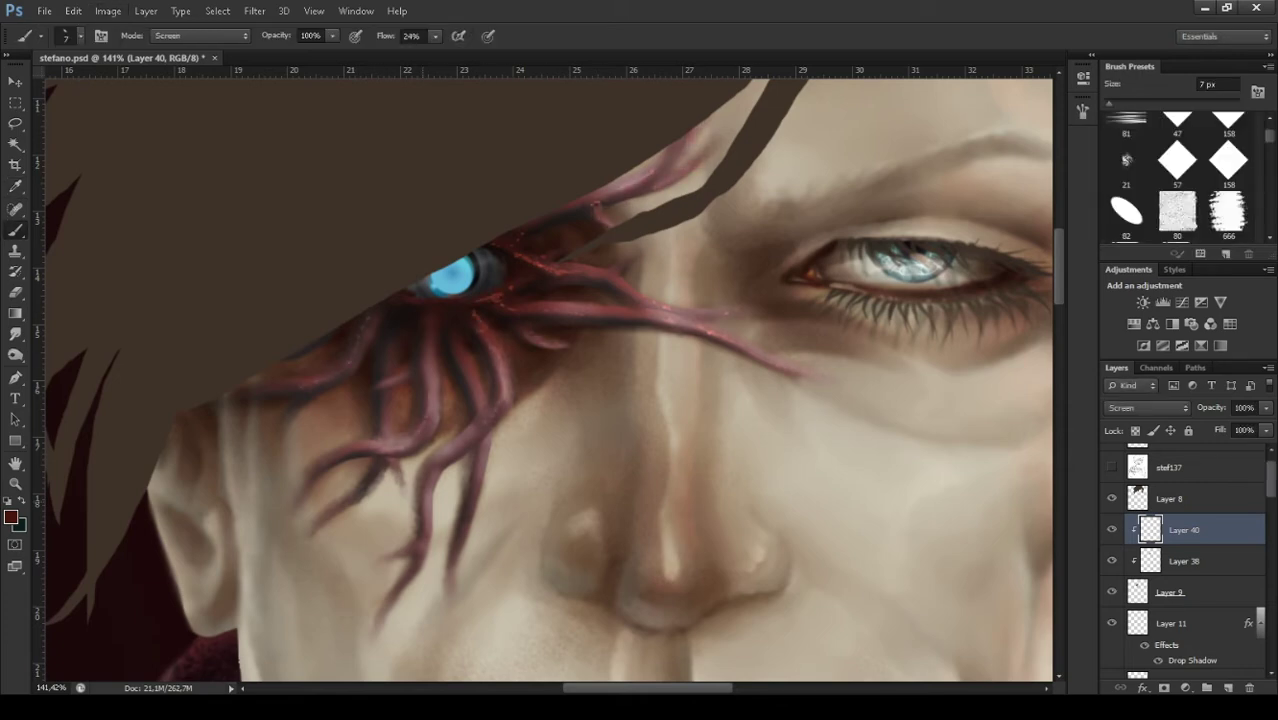
# Dodge the highlights along the red vein on Layer 9.
pyautogui.press('alt')
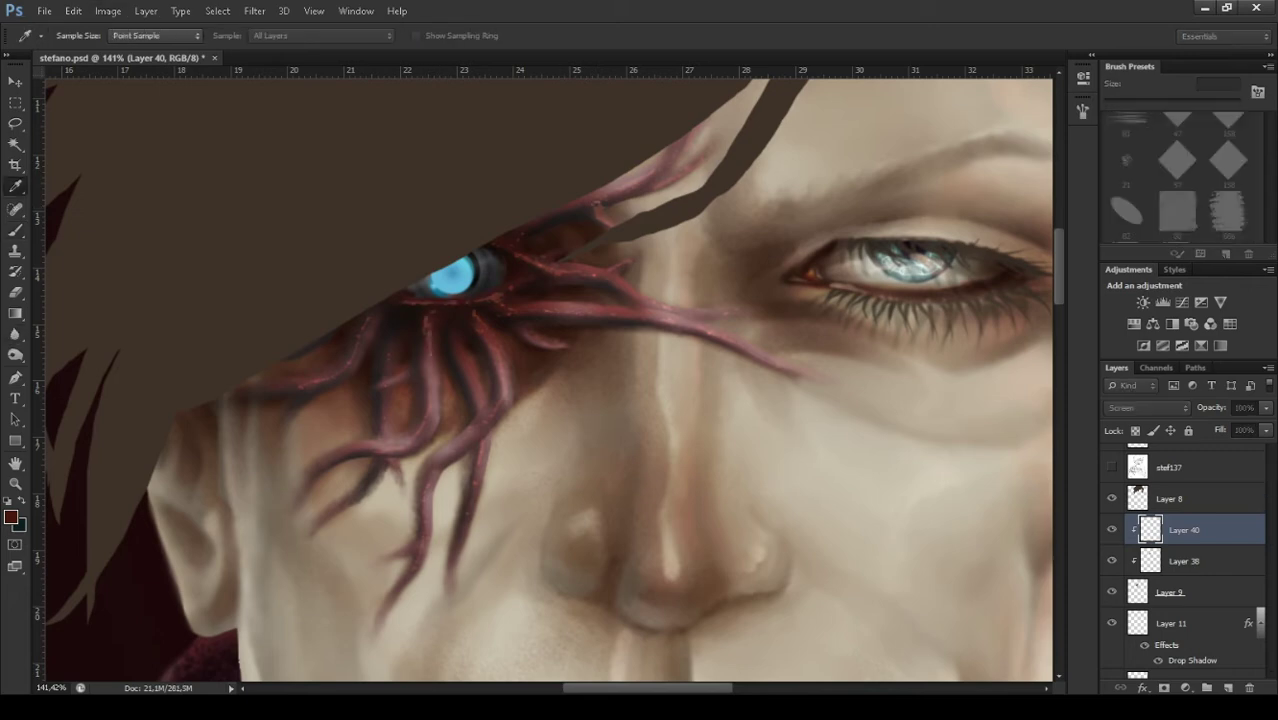
pyautogui.press('alt')
pyautogui.press('o')
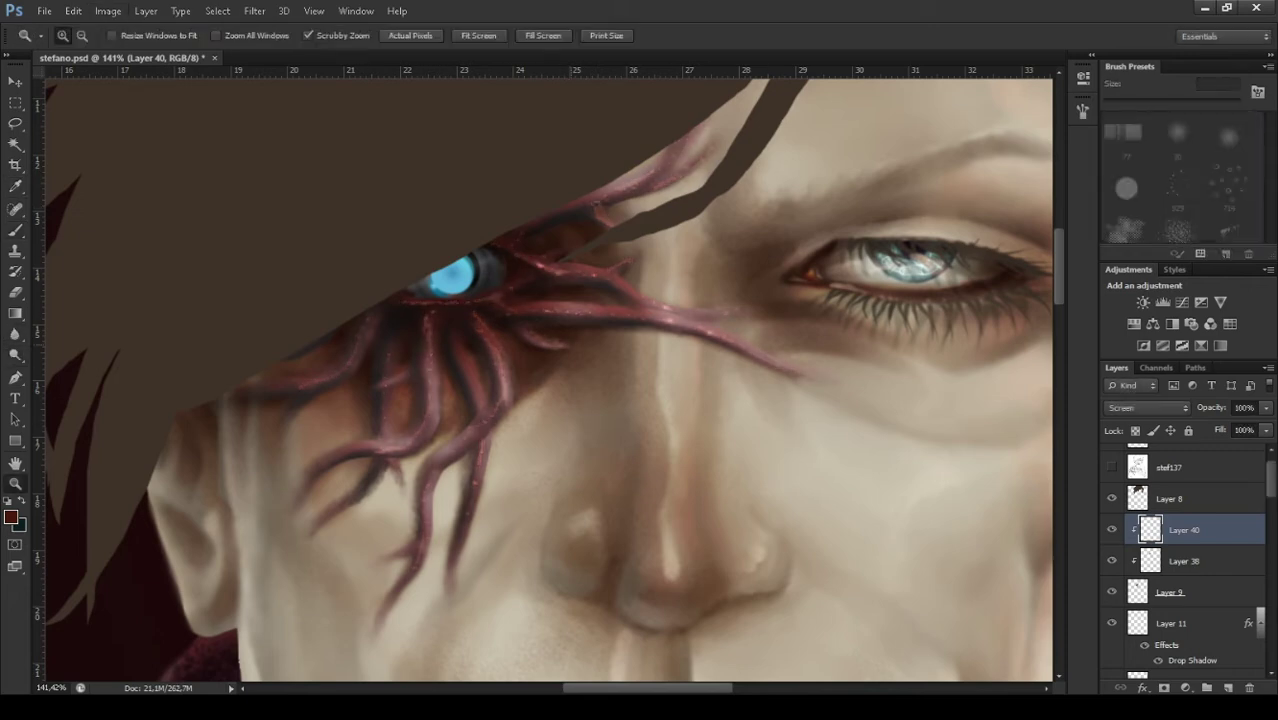
pyautogui.keyDown('alt'); pyautogui.scroll(-1, 760, 200); pyautogui.keyUp('alt')
pyautogui.keyDown('ctrl'); pyautogui.click(760, 200); pyautogui.keyUp('ctrl')
pyautogui.moveTo(770, 350); pyautogui.dragTo(558, 267)
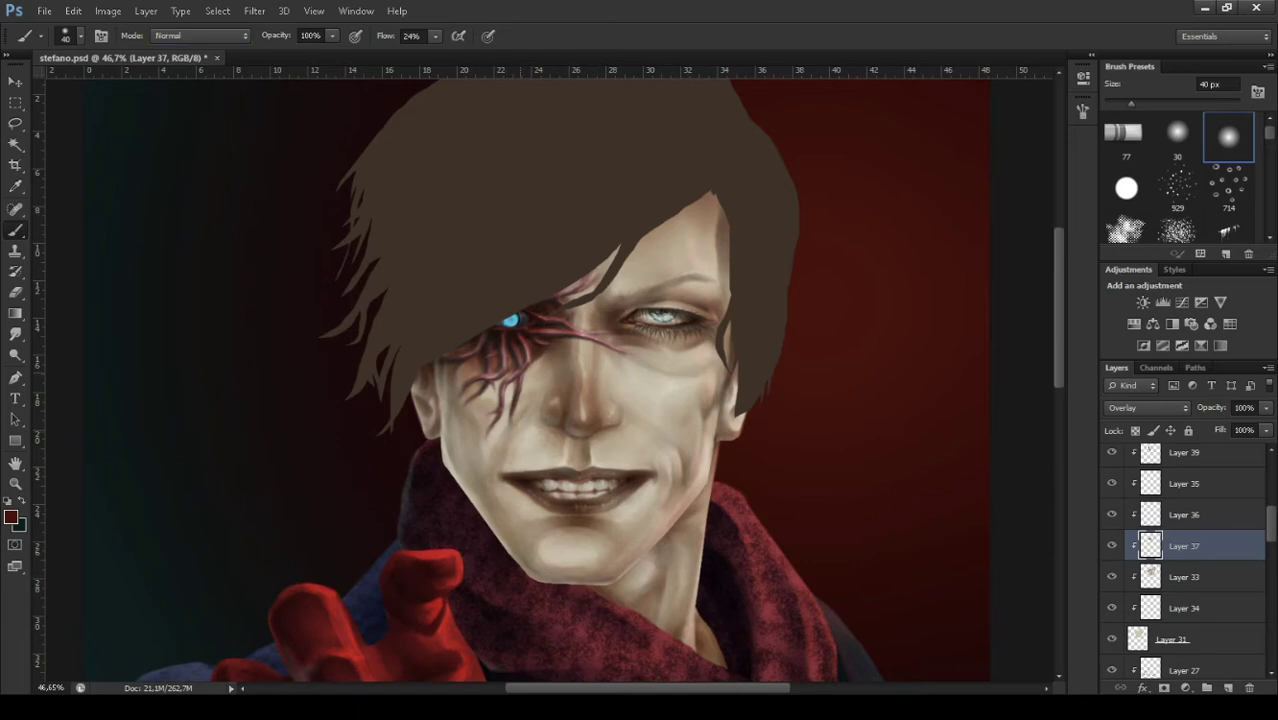
# On Layer 35, paint a dark eyebrow at 33% brush flow, blending it with Blur and Smudge.
pyautogui.scroll(2, 602, 341)
pyautogui.press('z')
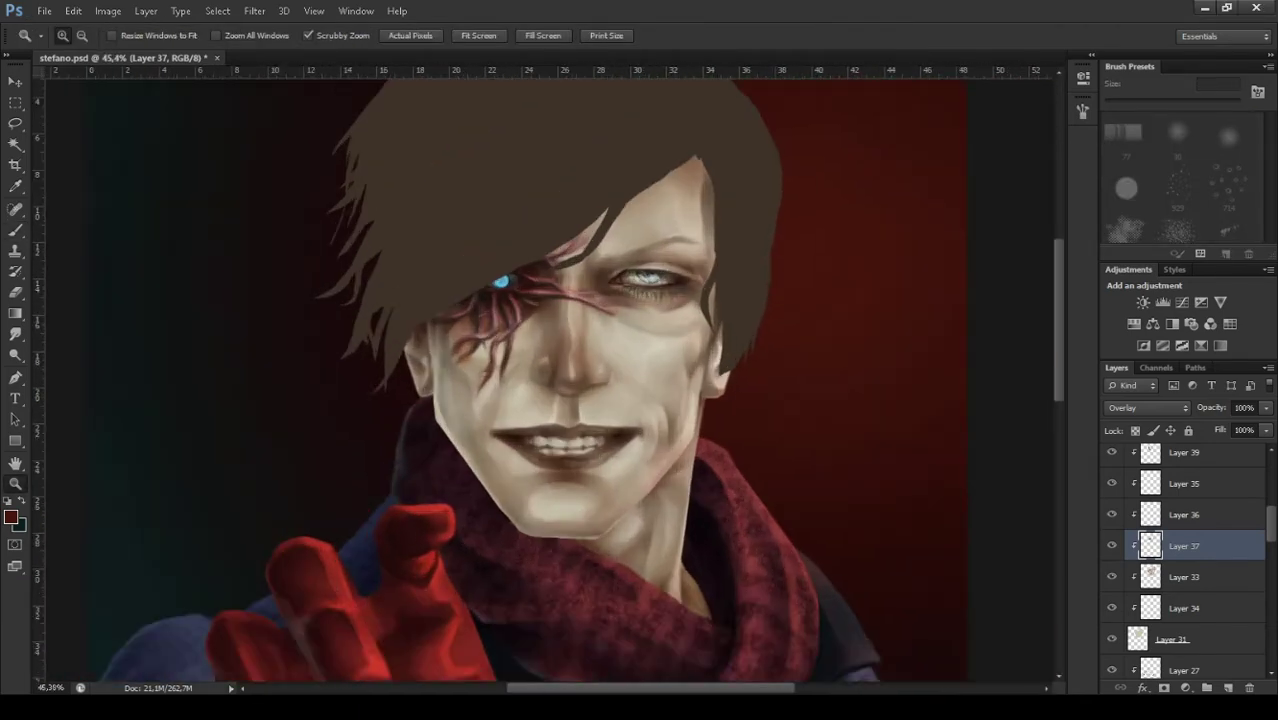
pyautogui.moveTo(775, 295); pyautogui.dragTo(800, 295)
pyautogui.hotkey('alt', ']')
pyautogui.hotkey('alt', ']')
pyautogui.press('b')
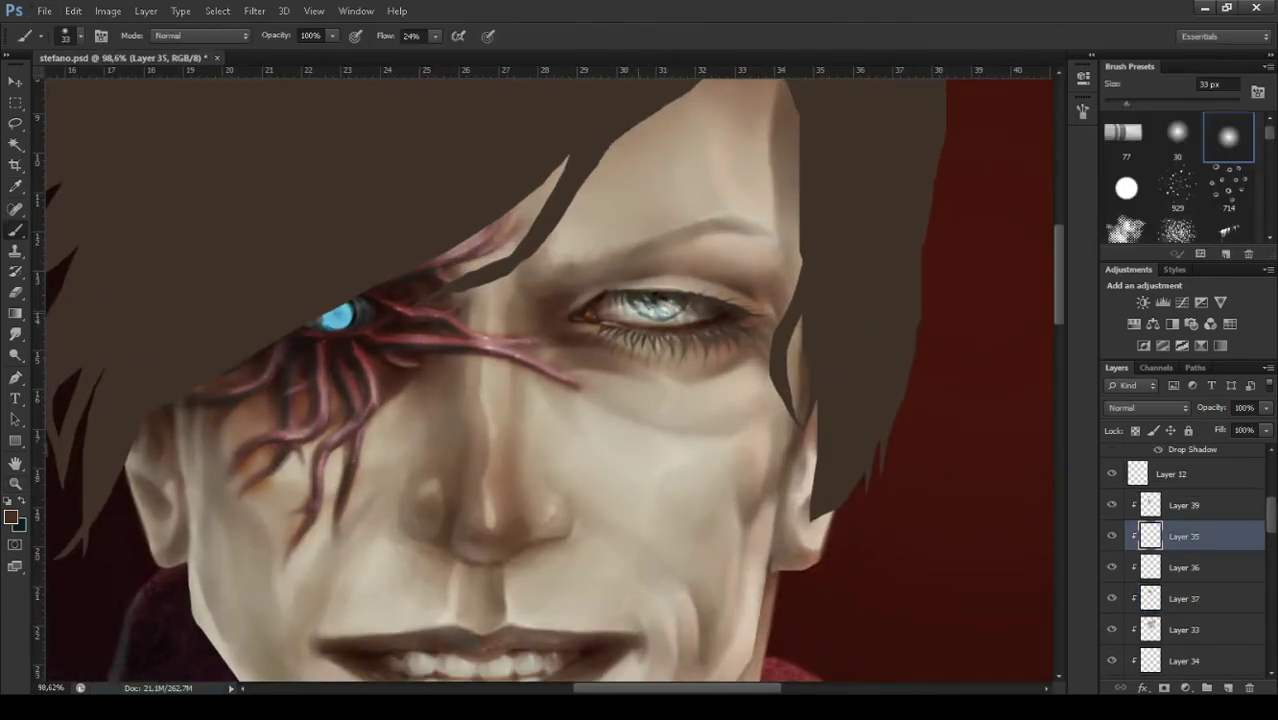
pyautogui.hotkey('shift', '3')
pyautogui.hotkey('shift', '3')
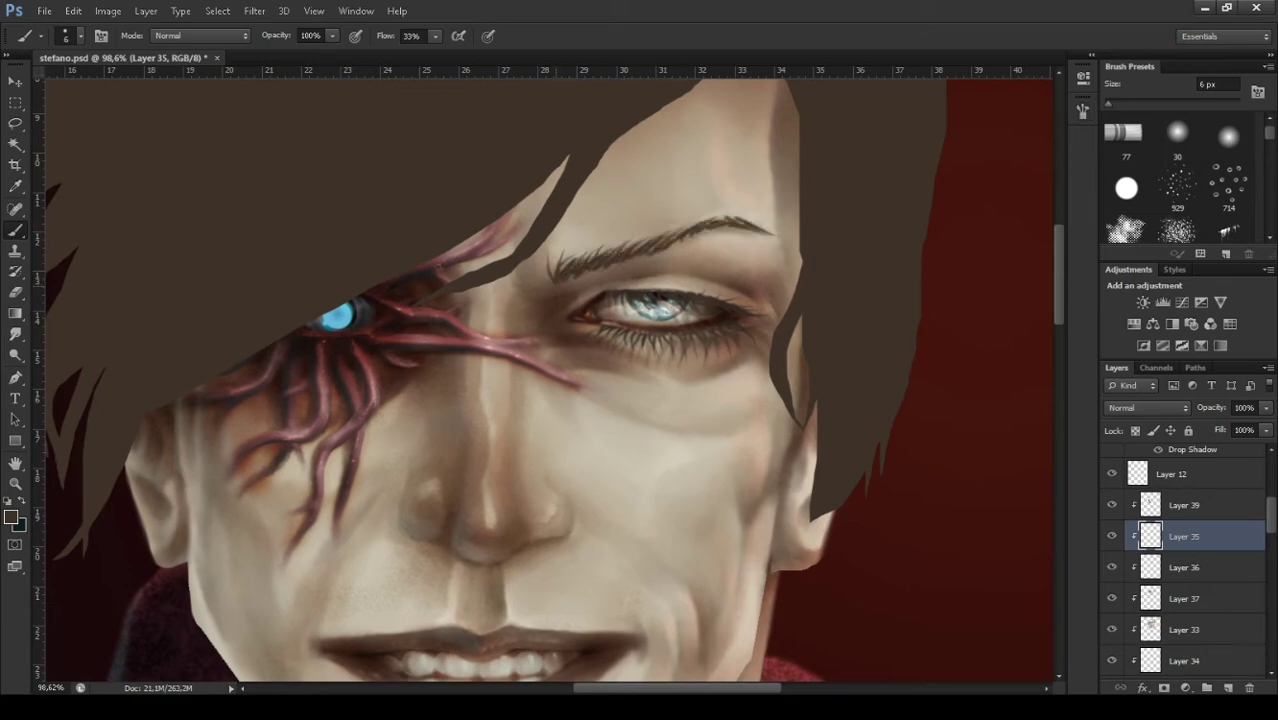
pyautogui.press('r')
pyautogui.hotkey('shift', 'r')
pyautogui.hotkey('ctrl', '0')
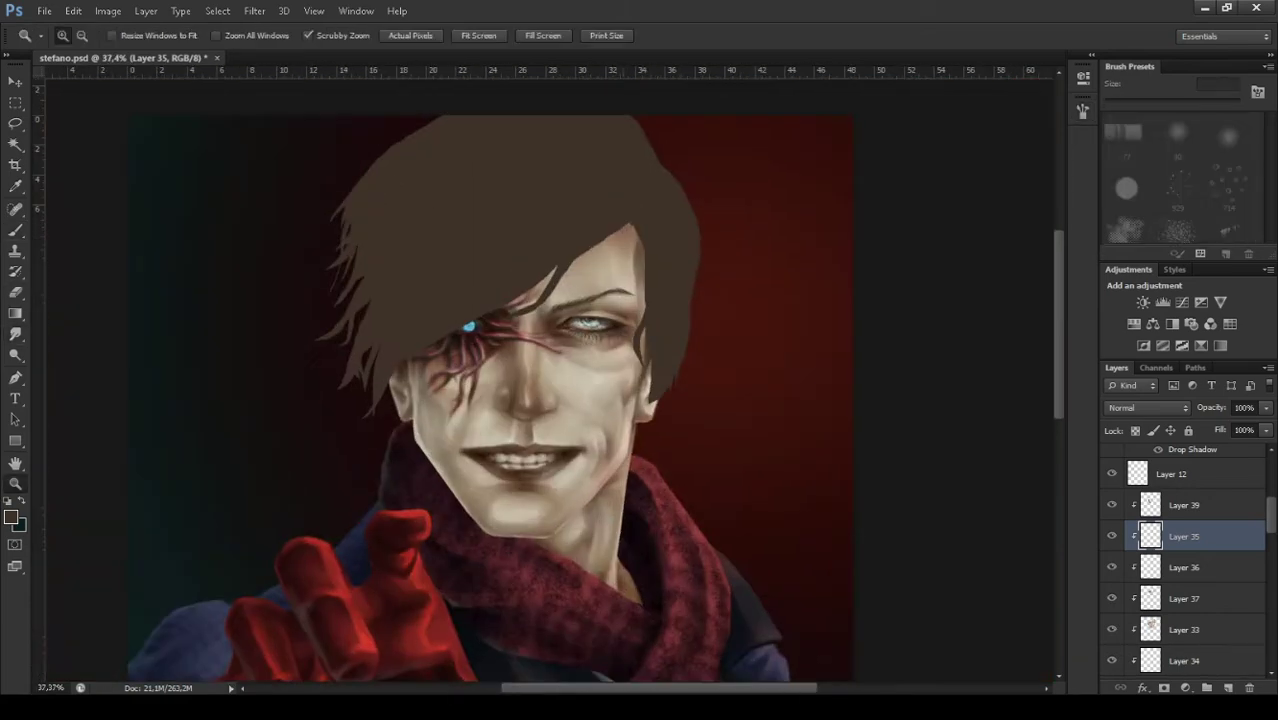
# Warp the eyebrow into shape twice, touching it up with Brush and Eraser between passes.
pyautogui.hotkey('ctrl', 't')
pyautogui.press('Return')
pyautogui.hotkey('ctrl', 'd')
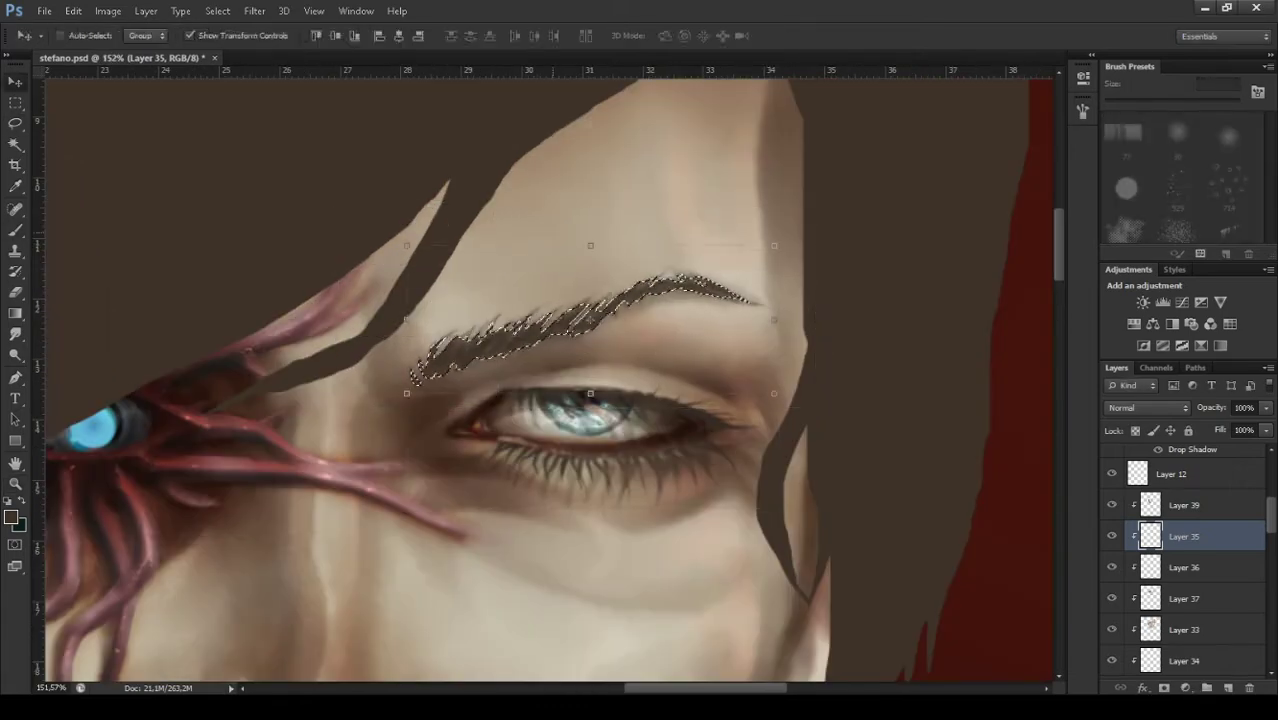
pyautogui.press('b')
pyautogui.press('e')
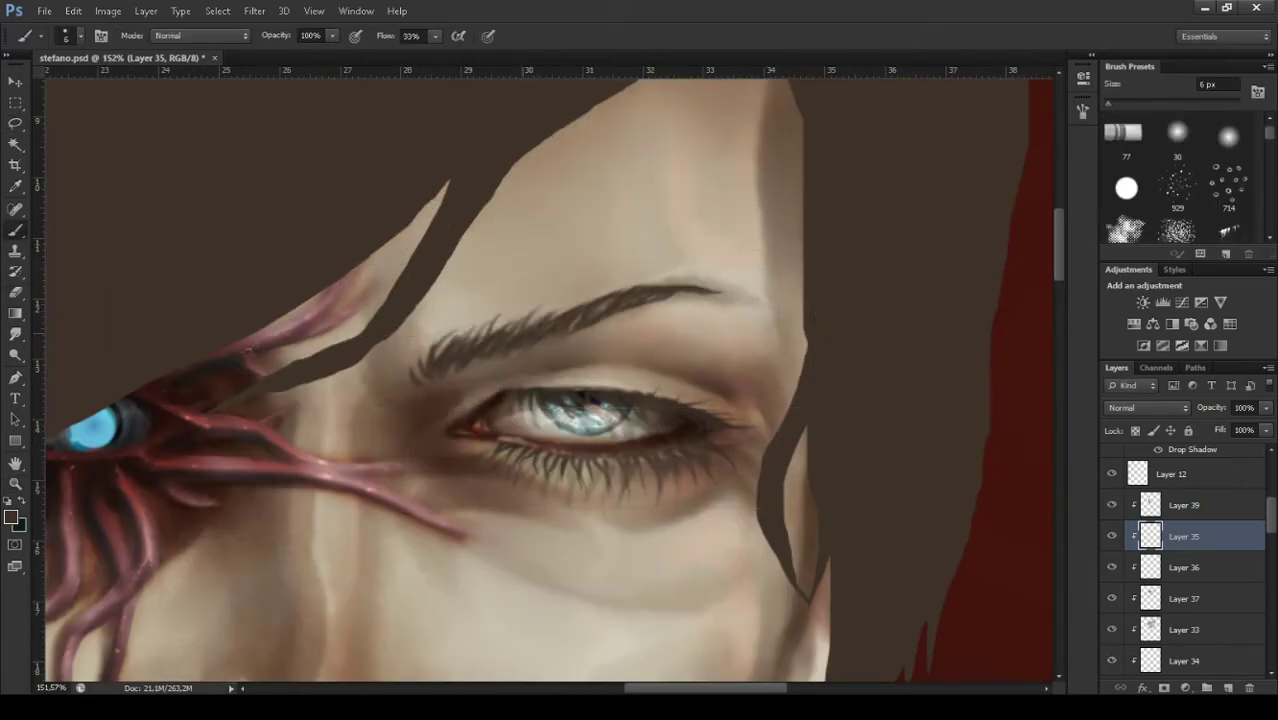
pyautogui.hotkey('ctrl', 't')
pyautogui.press('Return')
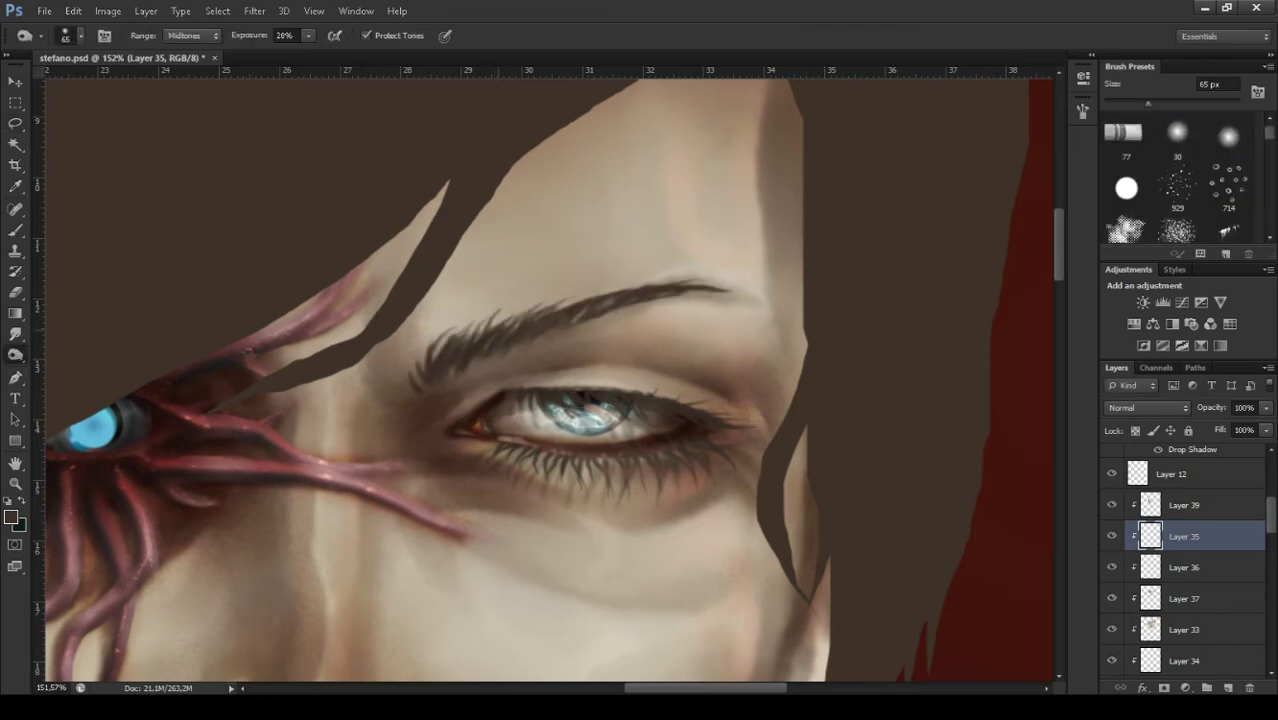
pyautogui.hotkey('ctrl', 'd')
# Switch to Dodge and make Layer 33 the active layer.
pyautogui.press('o')
pyautogui.scroll(-2, 550, 380)
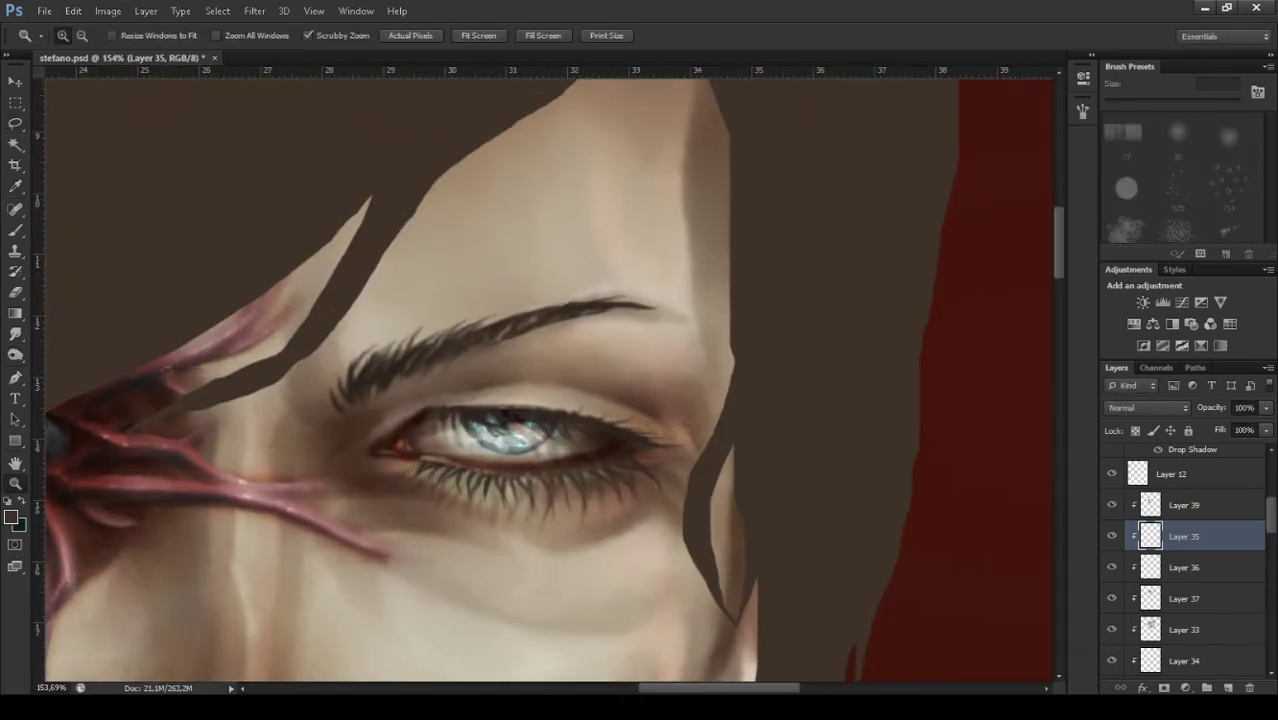
pyautogui.click(1184, 629)
pyautogui.hotkey('ctrl', '0')
pyautogui.scroll(3, 550, 380)
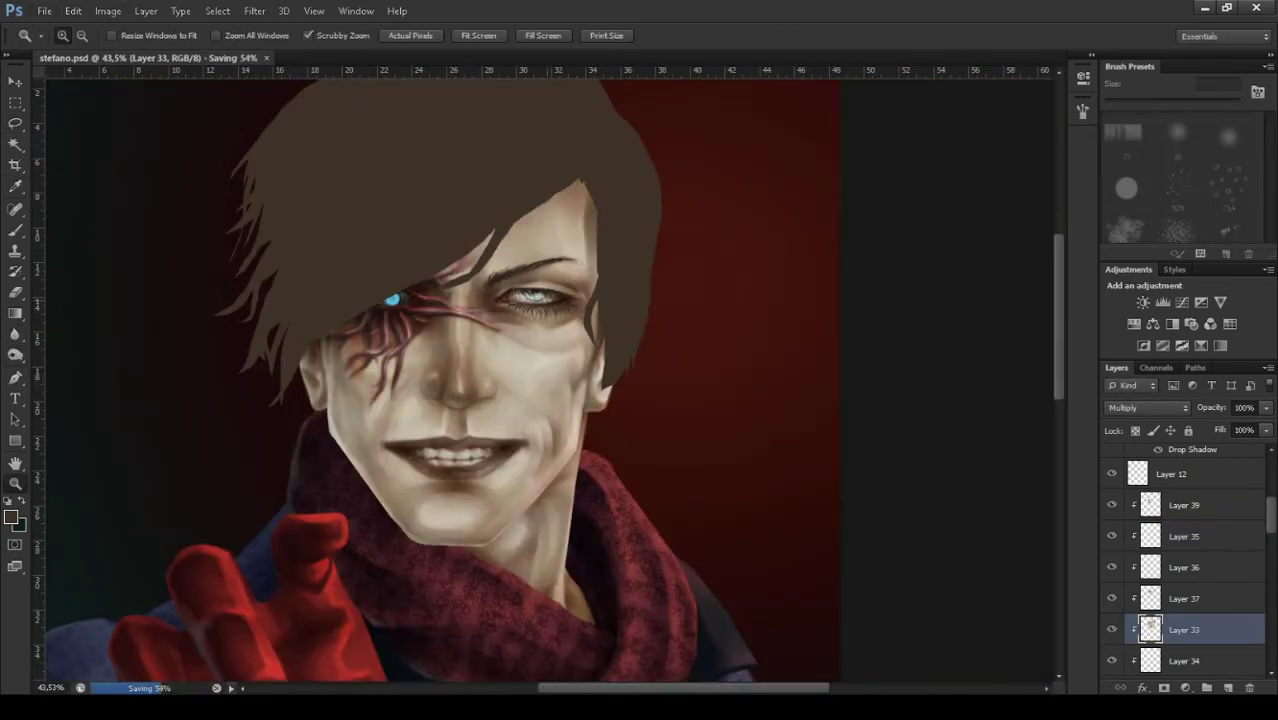
# Lasso-select thin strand shapes across the left, top and right hair.
pyautogui.press('l')
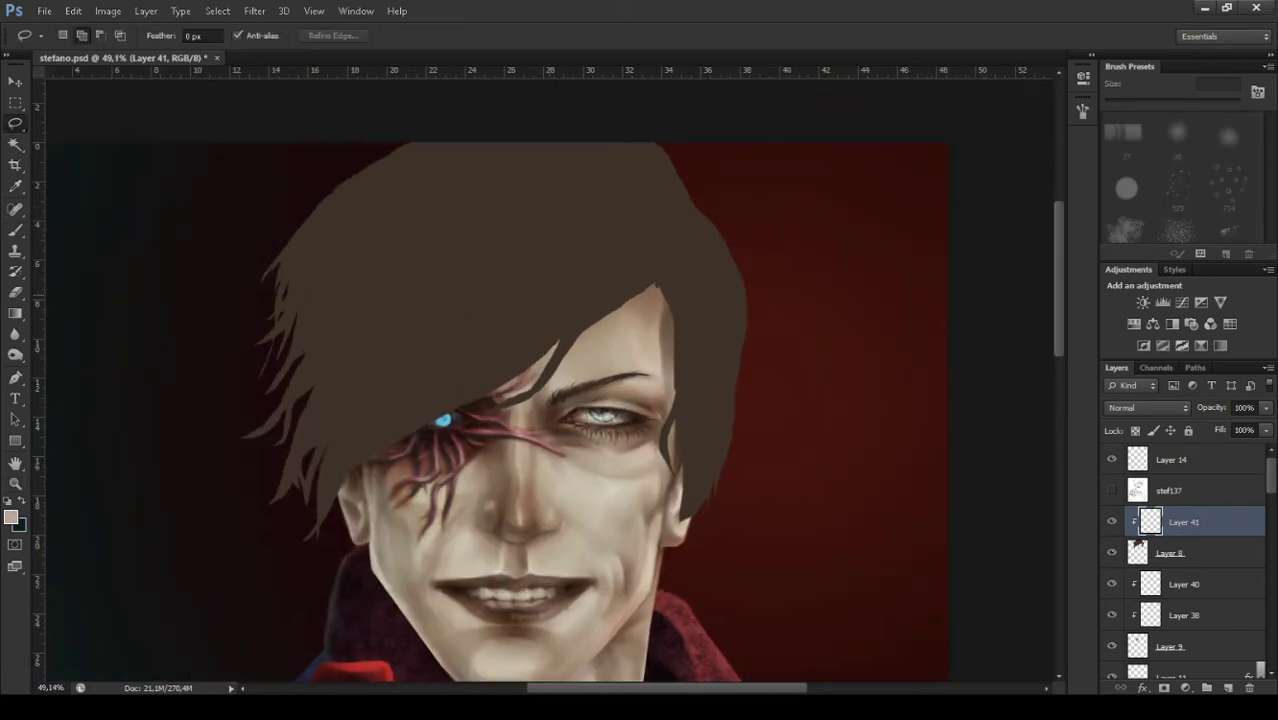
pyautogui.moveTo(588, 299); pyautogui.dragTo(590, 298)
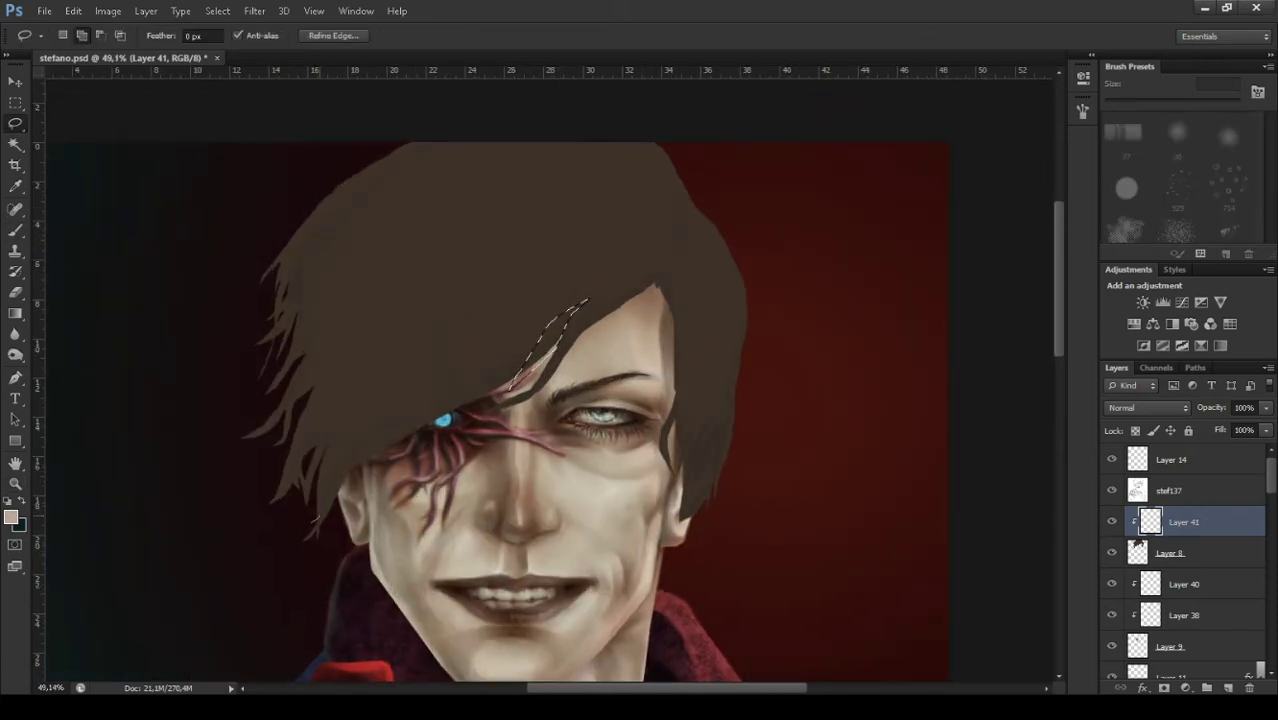
pyautogui.moveTo(305, 525)
pyautogui.mouseDown()
pyautogui.moveTo(330, 375)
pyautogui.moveTo(517, 292)
pyautogui.moveTo(385, 365)
pyautogui.mouseUp()
pyautogui.moveTo(365, 185); pyautogui.dragTo(290, 355)
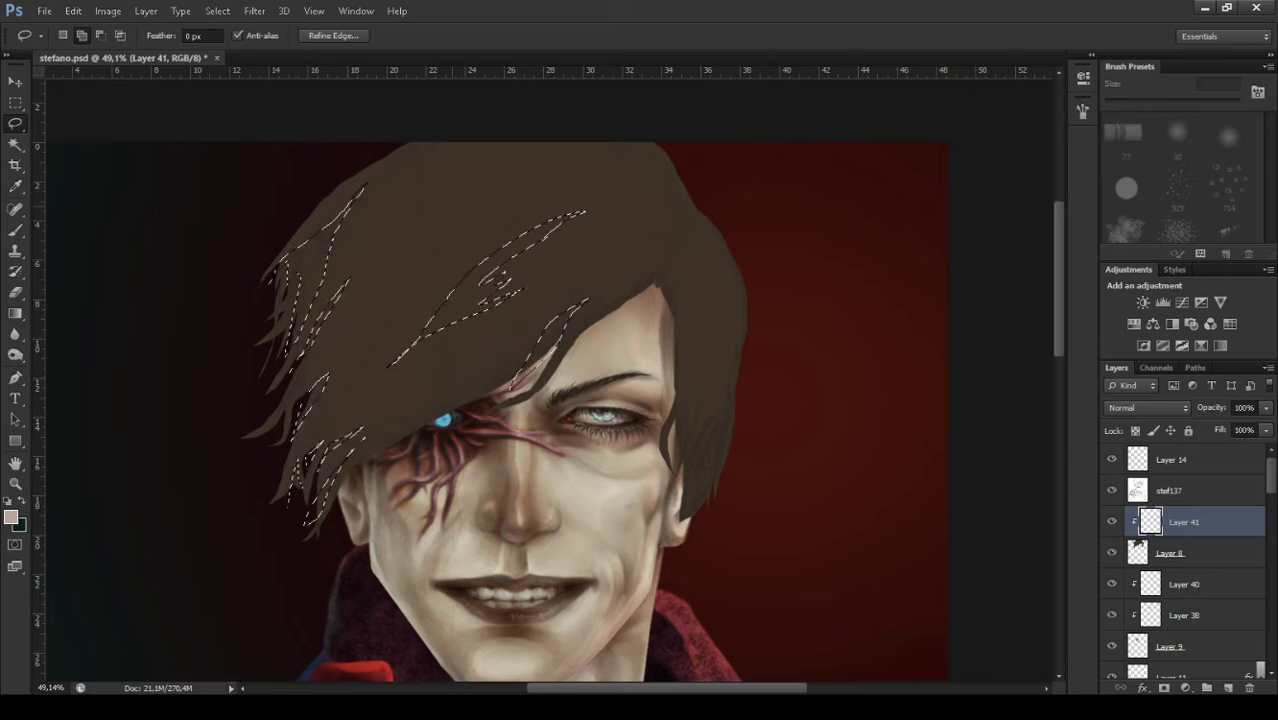
pyautogui.moveTo(670, 335); pyautogui.dragTo(655, 150)
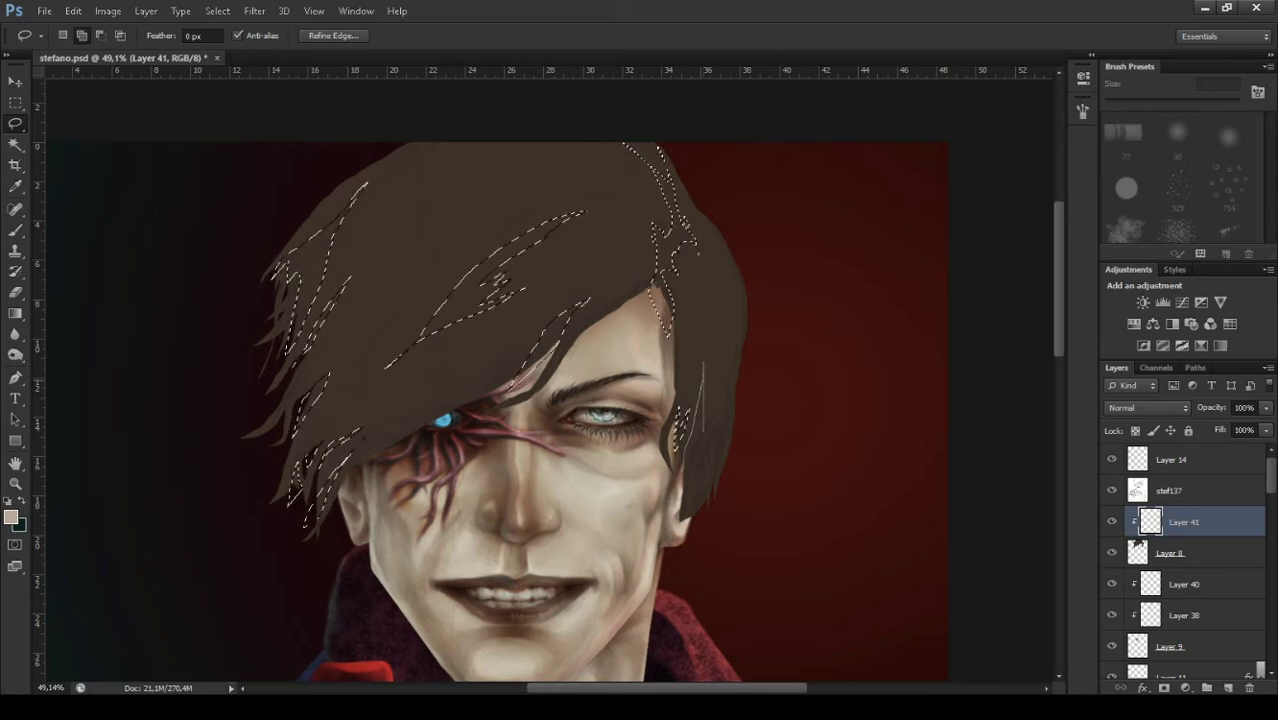
pyautogui.moveTo(704, 380)
pyautogui.mouseDown()
pyautogui.moveTo(736, 407)
pyautogui.moveTo(738, 350)
pyautogui.mouseUp()
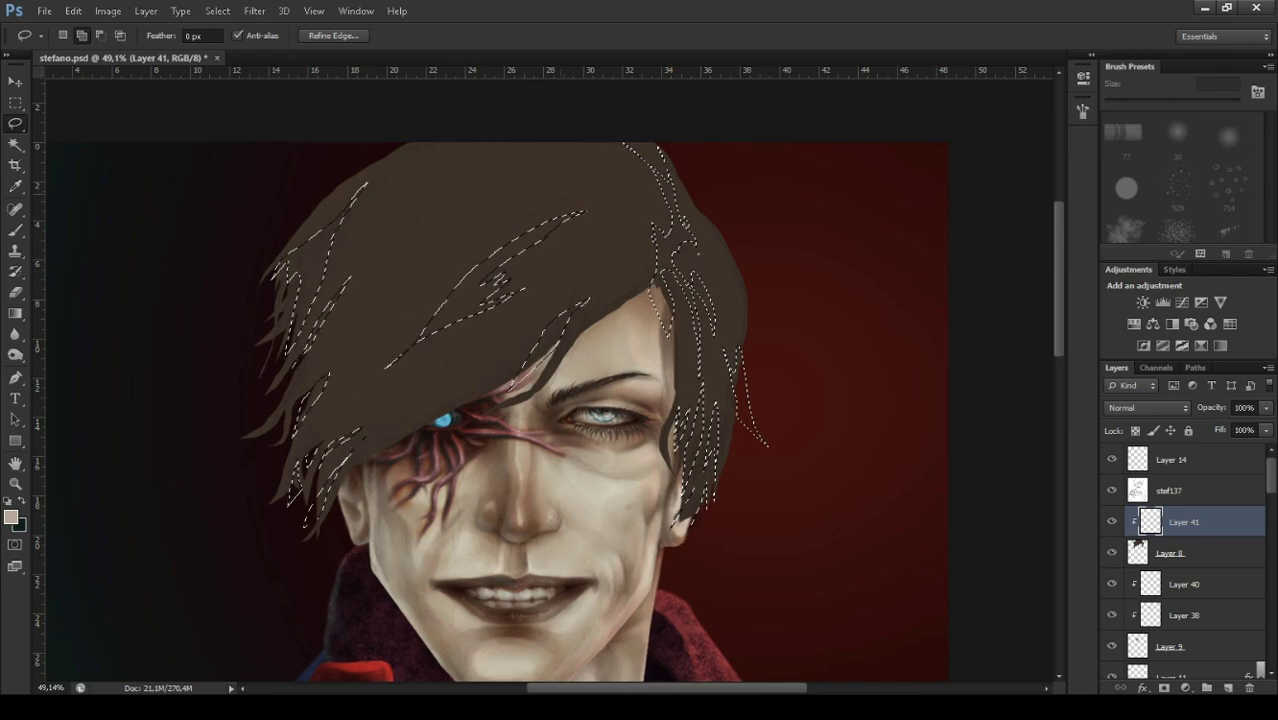
pyautogui.moveTo(430, 145)
pyautogui.mouseDown()
pyautogui.moveTo(437, 282)
pyautogui.moveTo(430, 145)
pyautogui.mouseUp()
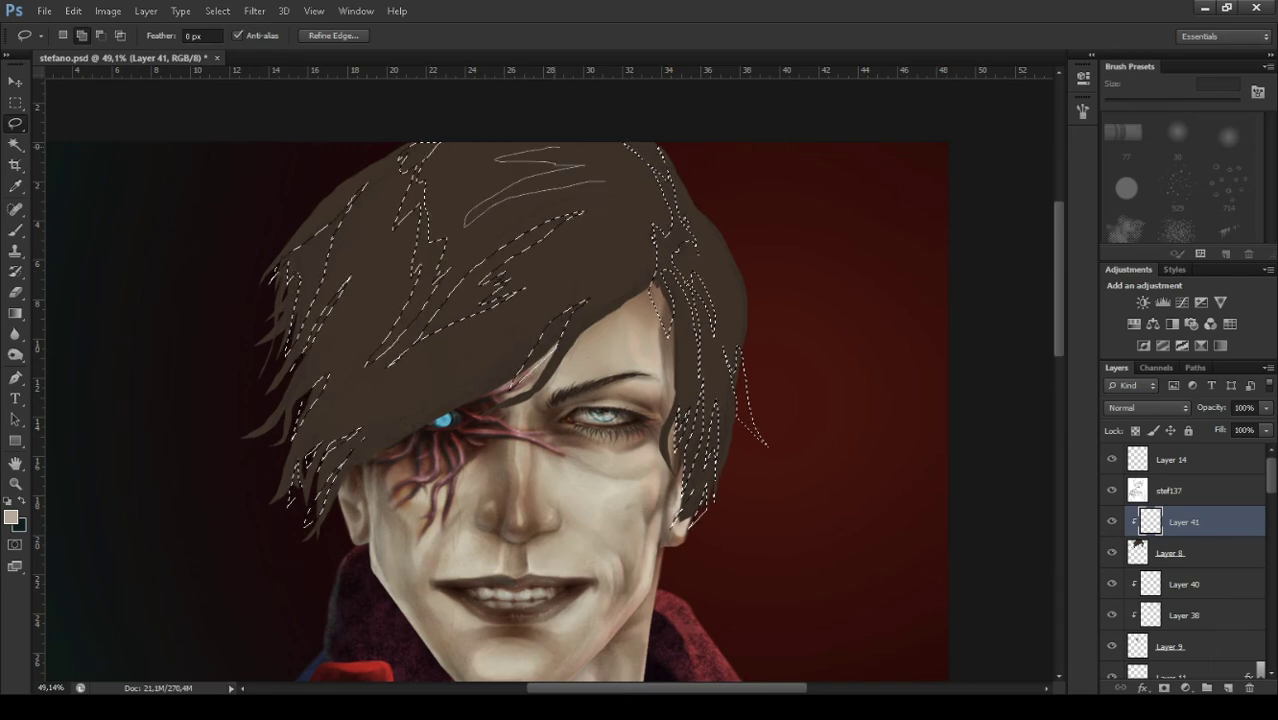
pyautogui.moveTo(462, 225); pyautogui.dragTo(615, 160)
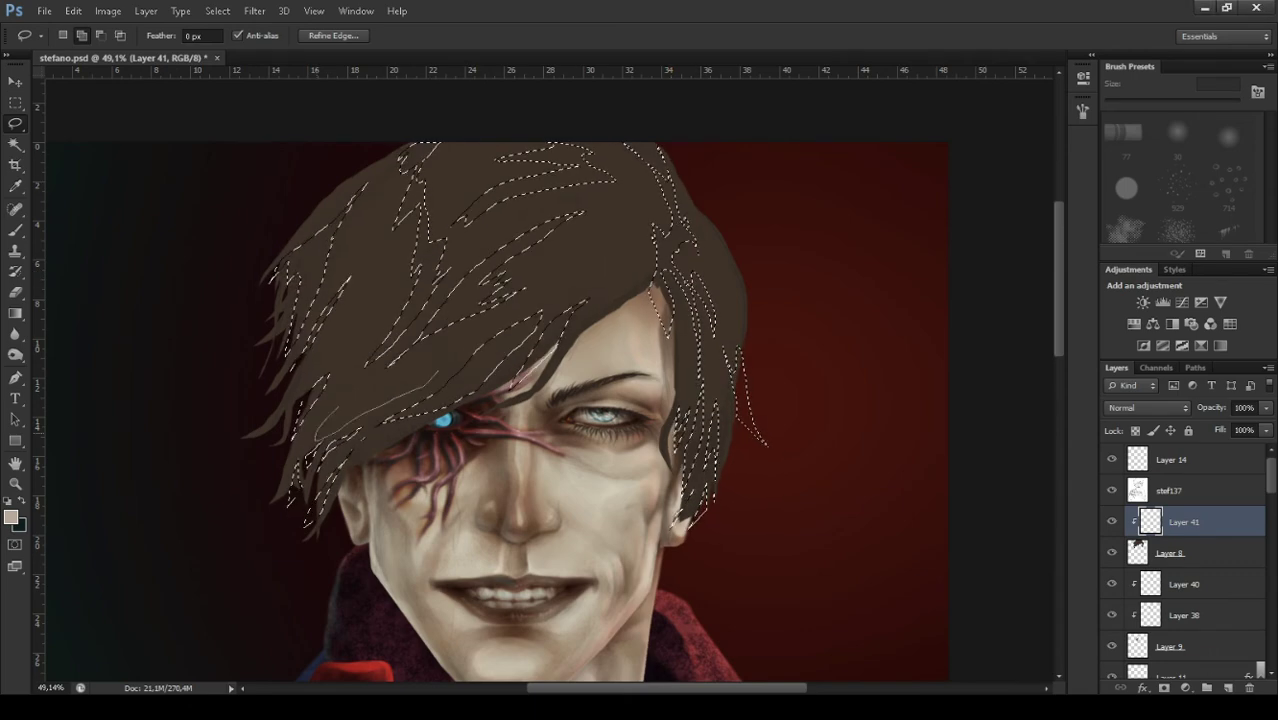
pyautogui.moveTo(626, 226)
pyautogui.mouseDown()
pyautogui.moveTo(548, 284)
pyautogui.moveTo(600, 272)
pyautogui.mouseUp()
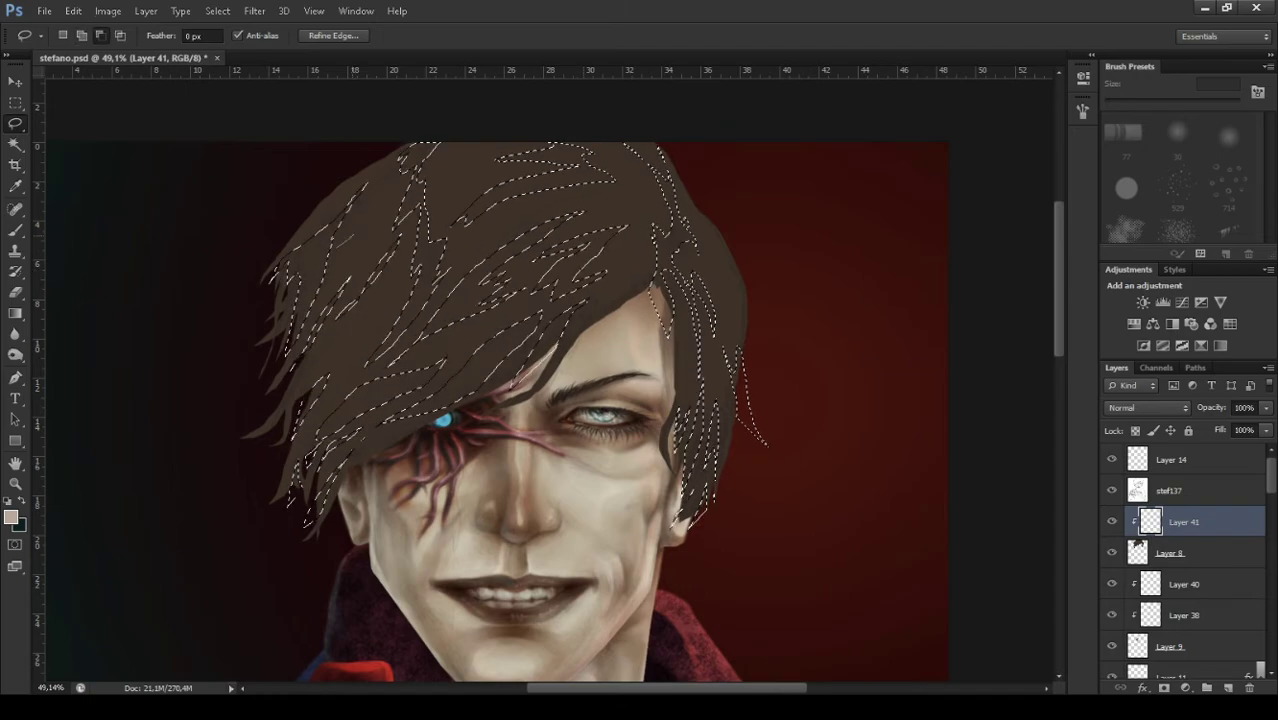
# Paint dark brown strands inside the hair selection.
pyautogui.press('b')
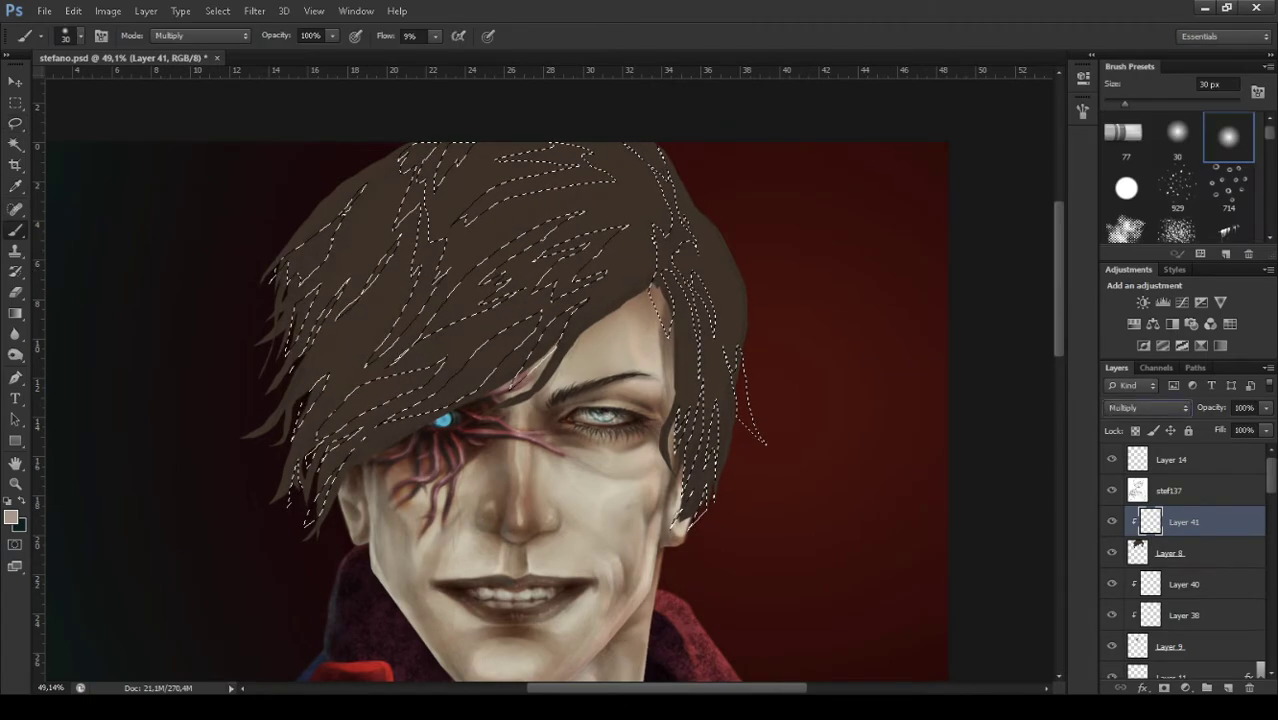
pyautogui.moveTo(600, 170); pyautogui.dragTo(450, 300)
pyautogui.moveTo(690, 200); pyautogui.dragTo(420, 400)
pyautogui.moveTo(430, 270); pyautogui.dragTo(410, 150)
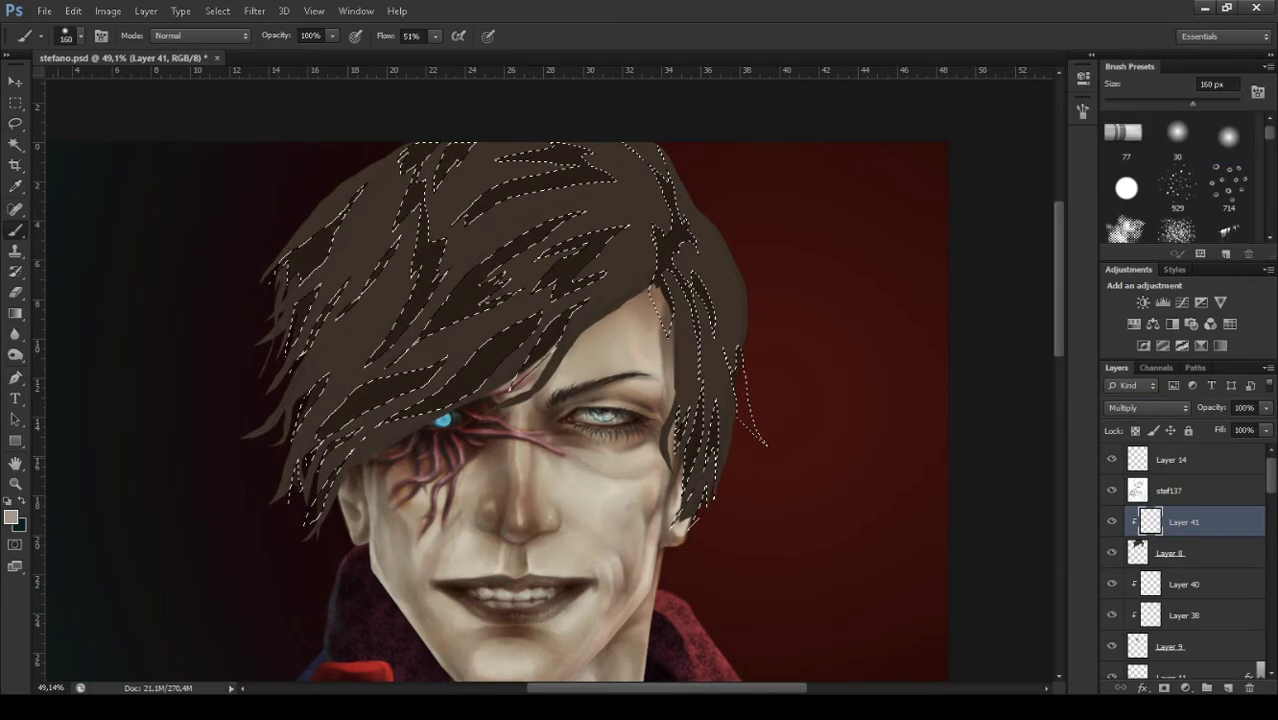
# Sample a dark hair colour and lasso several thin strand shapes across the hair.
pyautogui.press('i')
pyautogui.press('l')
pyautogui.hotkey('ctrl', 'd')
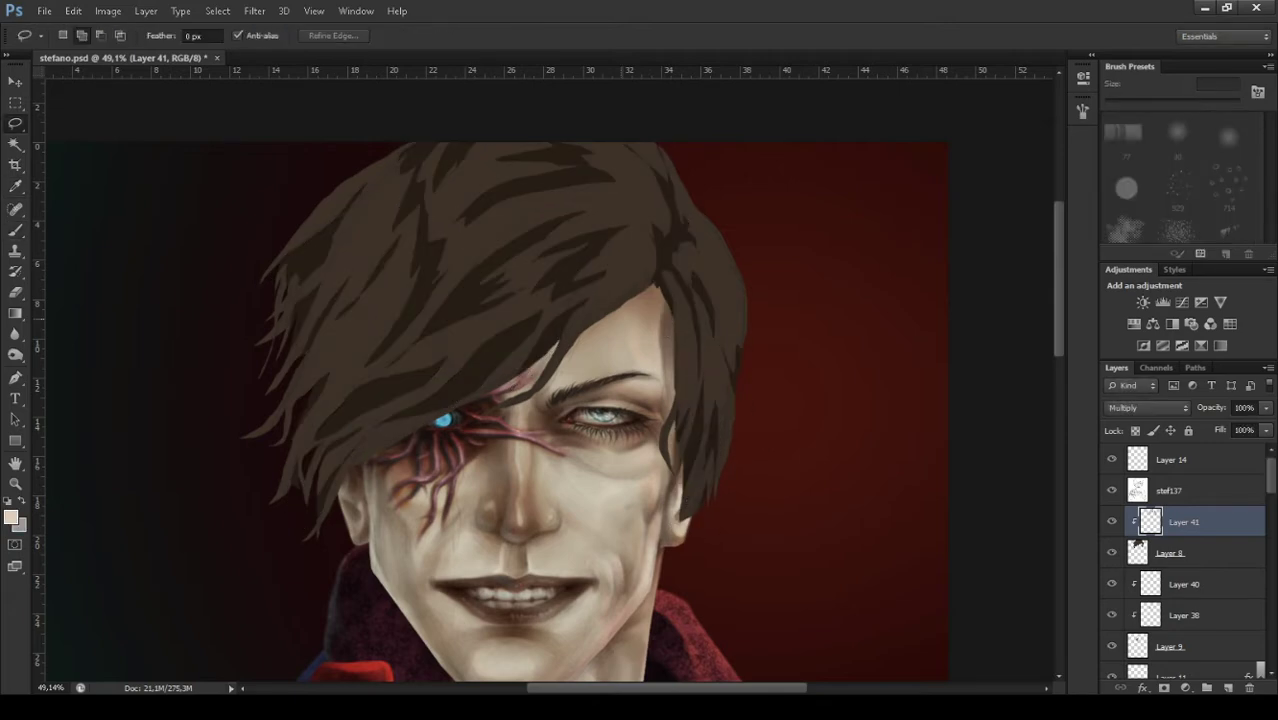
pyautogui.moveTo(478, 400); pyautogui.dragTo(362, 436)
pyautogui.moveTo(370, 345); pyautogui.dragTo(432, 296)
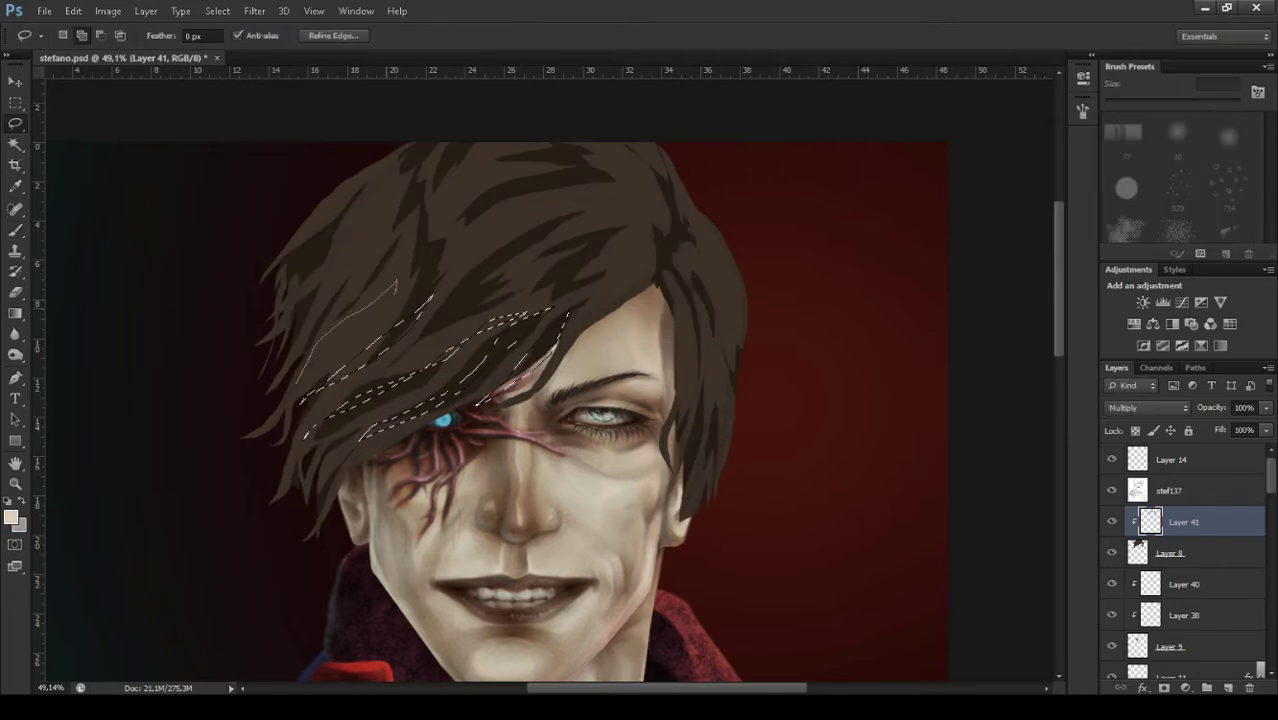
pyautogui.moveTo(403, 188); pyautogui.dragTo(432, 258)
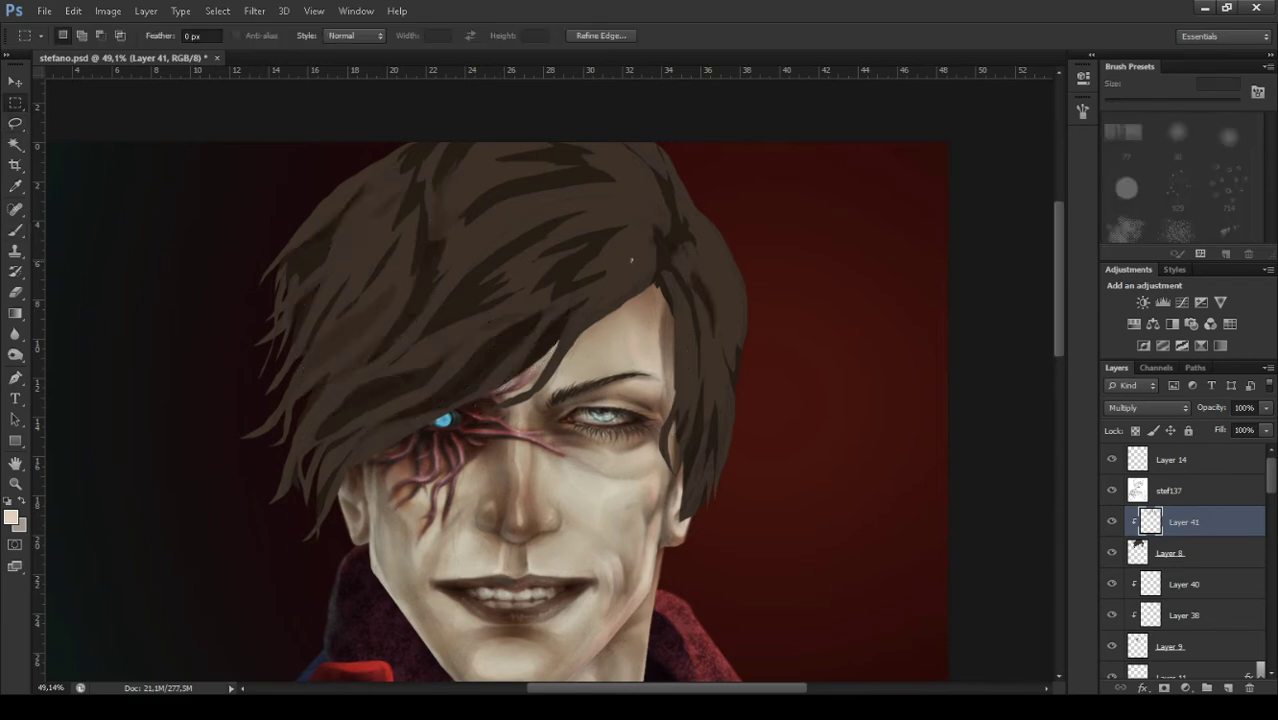
pyautogui.moveTo(636, 262)
pyautogui.mouseDown()
pyautogui.moveTo(484, 200)
pyautogui.moveTo(470, 160)
pyautogui.mouseUp()
# With a soft round brush at 14% flow, paint dark Multiply shading along the hair's left edge and top.
pyautogui.press('b')
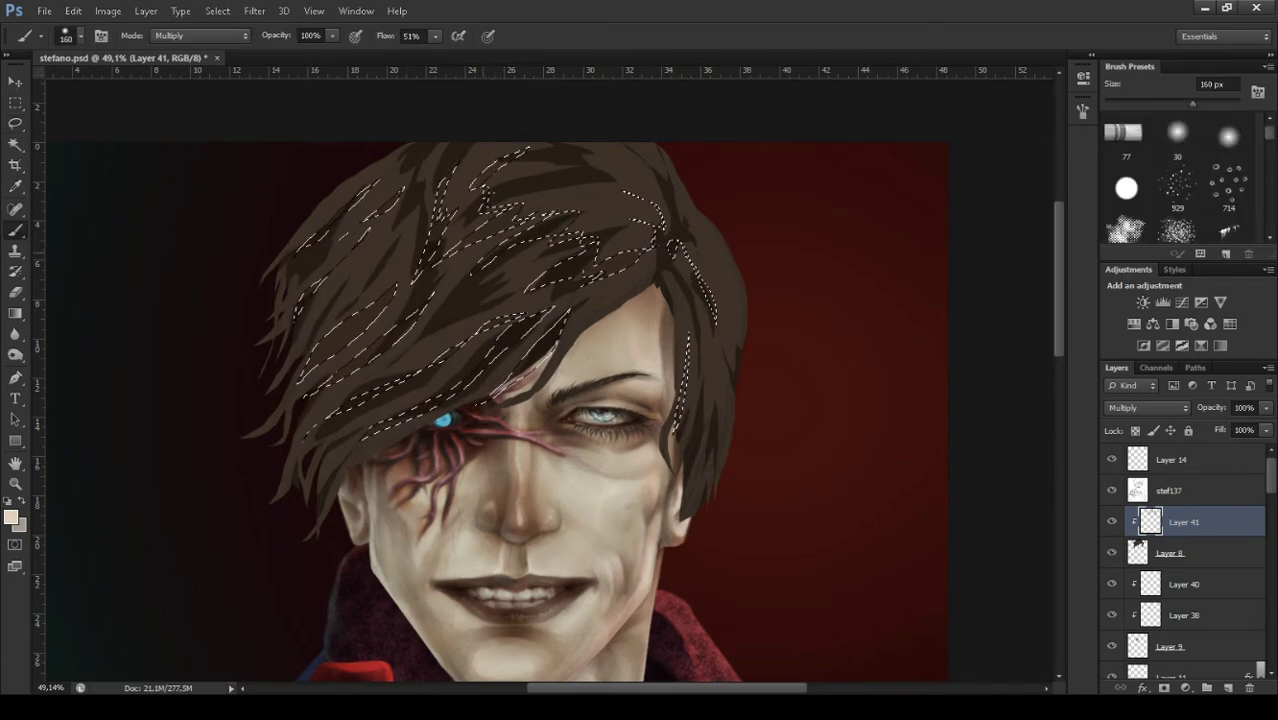
pyautogui.hotkey('ctrl', 'h')
pyautogui.hotkey('shift', '1')
pyautogui.hotkey('shift', '4')
pyautogui.press('.')
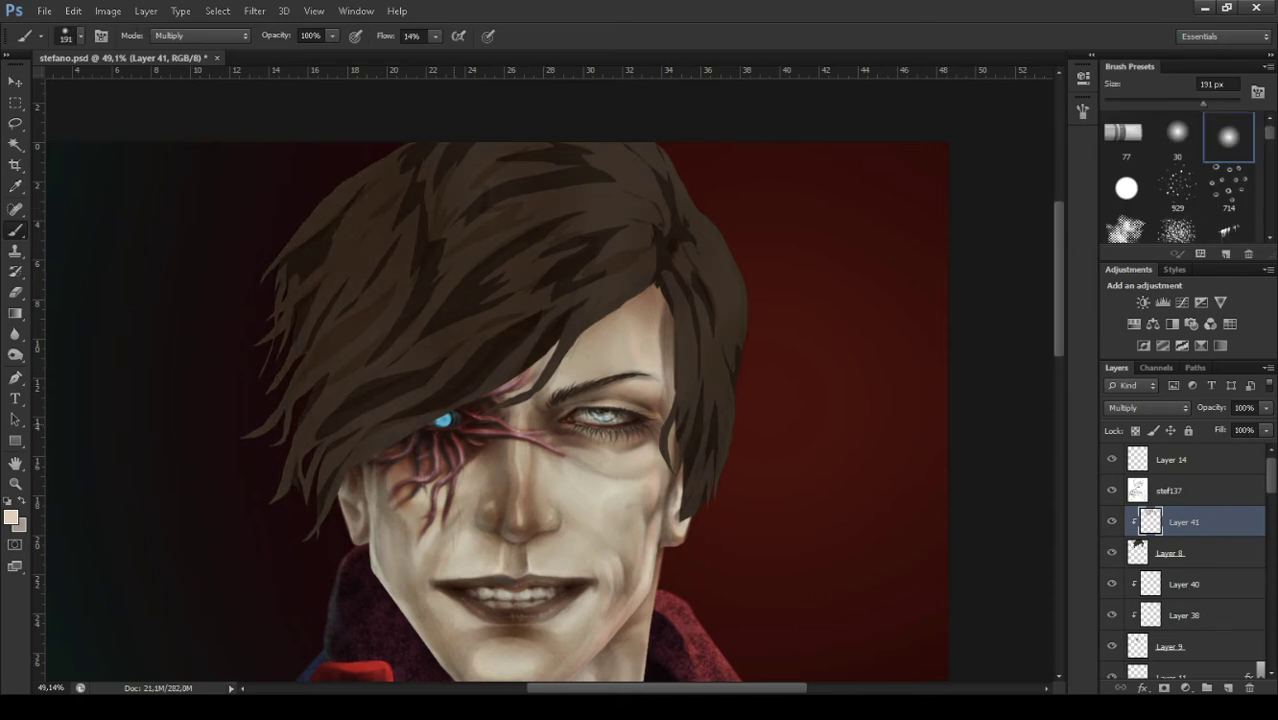
pyautogui.moveTo(300, 280); pyautogui.dragTo(290, 420)
pyautogui.moveTo(460, 150); pyautogui.dragTo(555, 178)
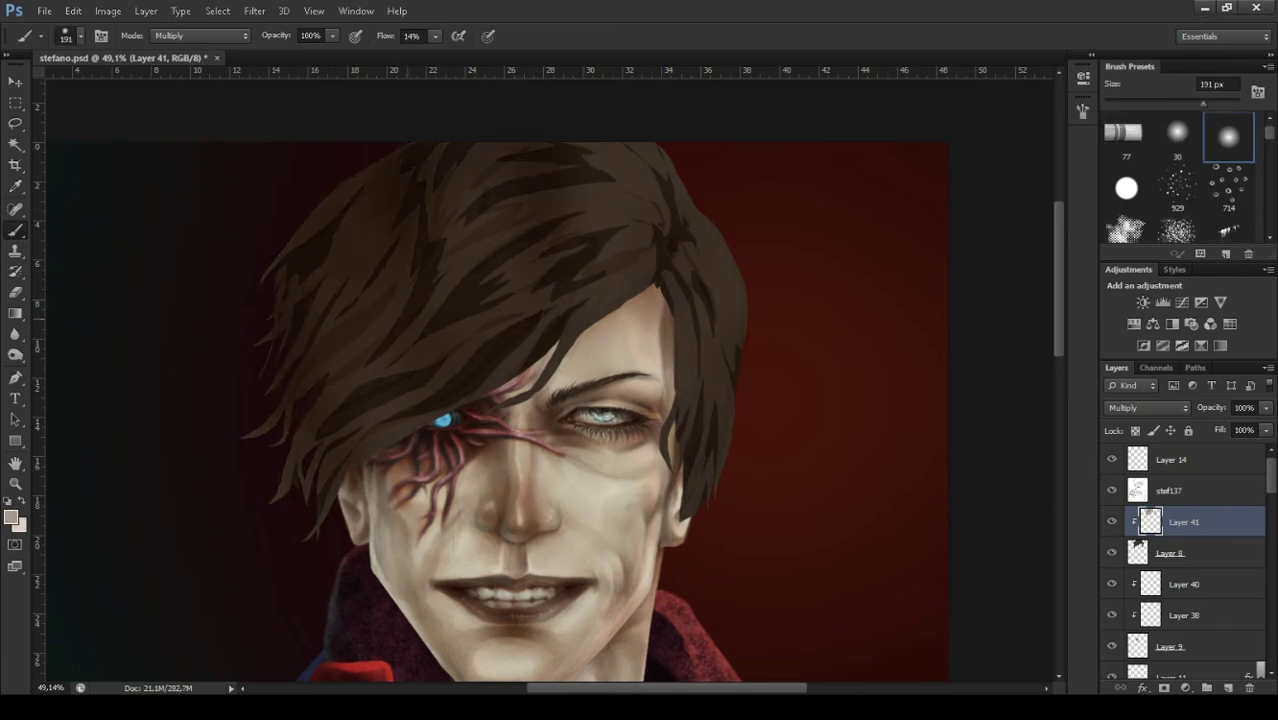
# Smudge the strand details into the hair with a large bristle smudge brush.
pyautogui.press('r')
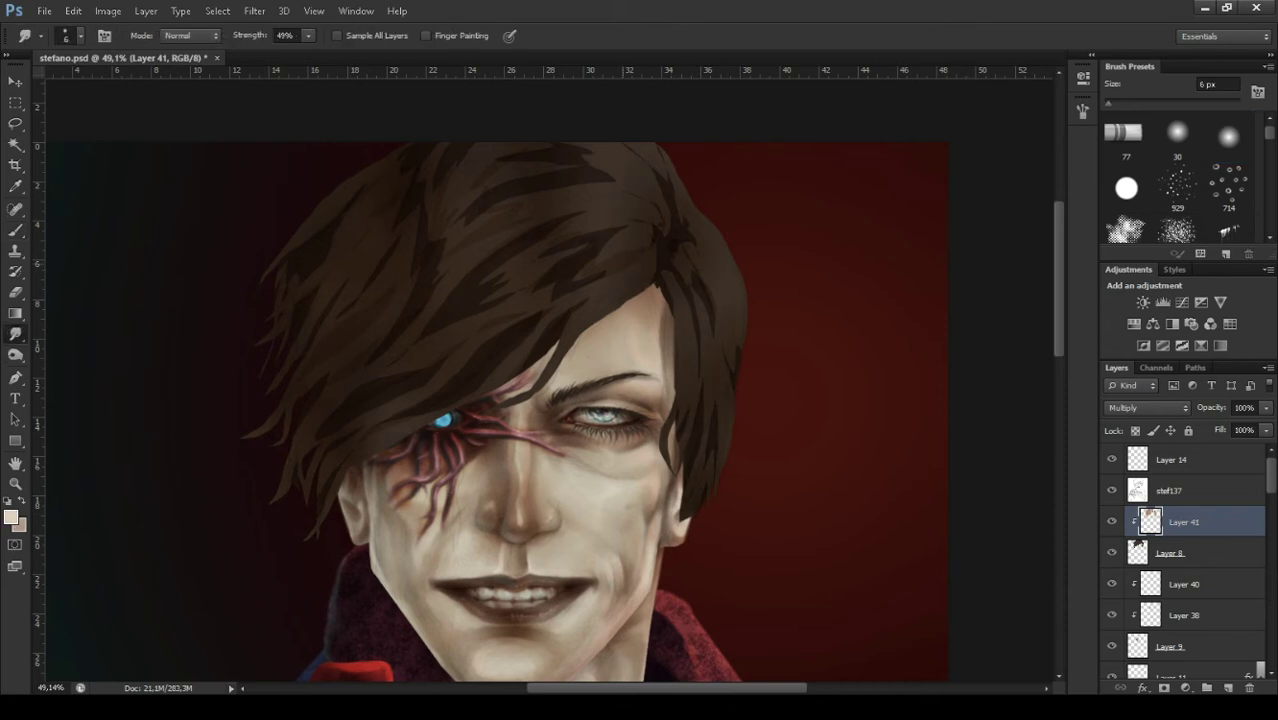
pyautogui.press('7')
pyautogui.press('7')
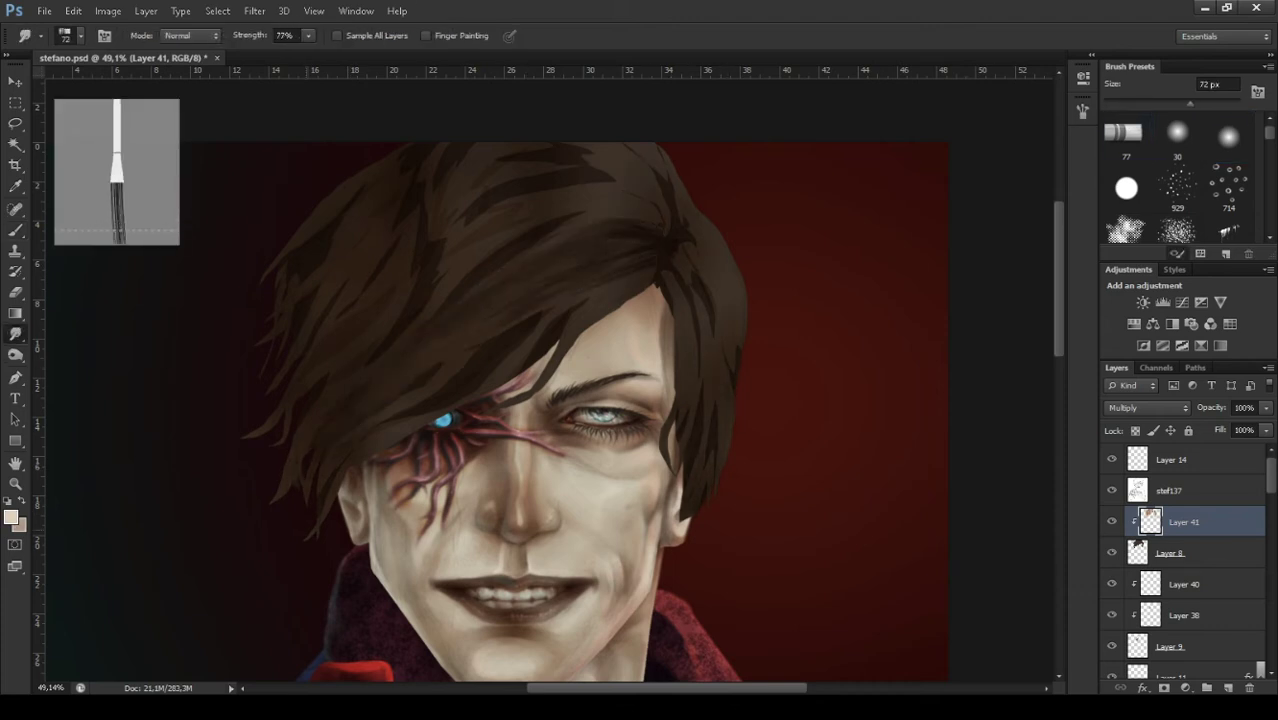
pyautogui.moveTo(430, 395); pyautogui.dragTo(570, 310)
pyautogui.moveTo(520, 240); pyautogui.dragTo(625, 215)
pyautogui.moveTo(380, 350); pyautogui.dragTo(510, 240)
pyautogui.moveTo(370, 285); pyautogui.dragTo(650, 170)
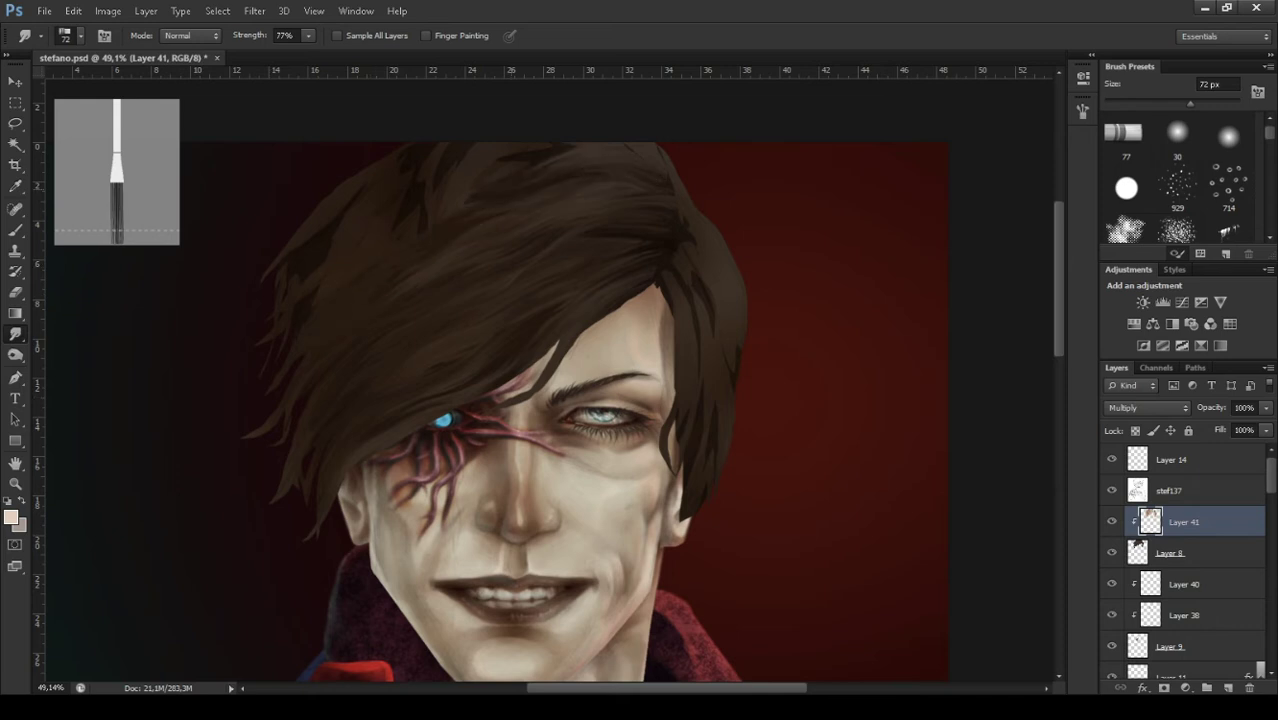
pyautogui.moveTo(395, 230); pyautogui.dragTo(505, 170)
pyautogui.moveTo(405, 178); pyautogui.dragTo(440, 146)
pyautogui.moveTo(570, 252)
pyautogui.mouseDown()
pyautogui.moveTo(640, 240)
pyautogui.moveTo(710, 350)
pyautogui.moveTo(715, 465)
pyautogui.mouseUp()
# Soften the right hair edge near the ear with a smaller smudge brush and hide stef137.
pyautogui.press('[')
pyautogui.press('[')
pyautogui.press('[')
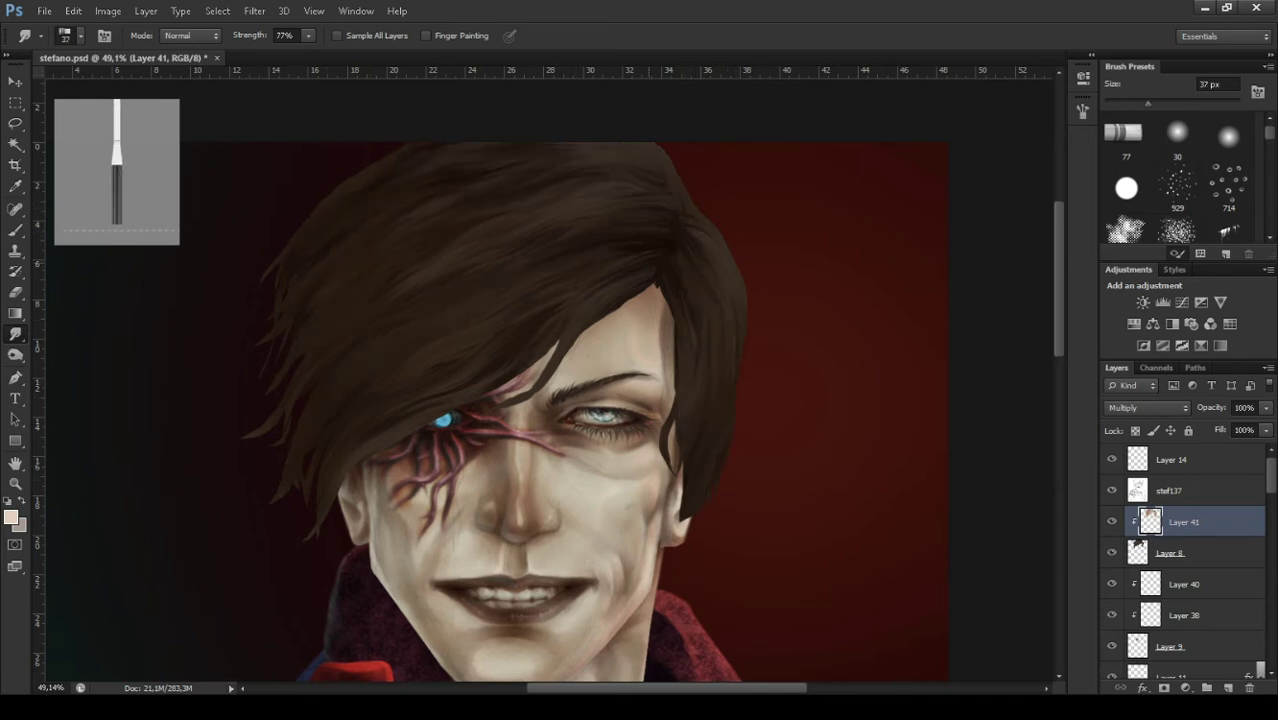
pyautogui.moveTo(645, 275); pyautogui.dragTo(665, 200)
pyautogui.moveTo(730, 230); pyautogui.dragTo(690, 270)
pyautogui.moveTo(685, 190); pyautogui.dragTo(690, 335)
pyautogui.moveTo(612, 188); pyautogui.dragTo(645, 185)
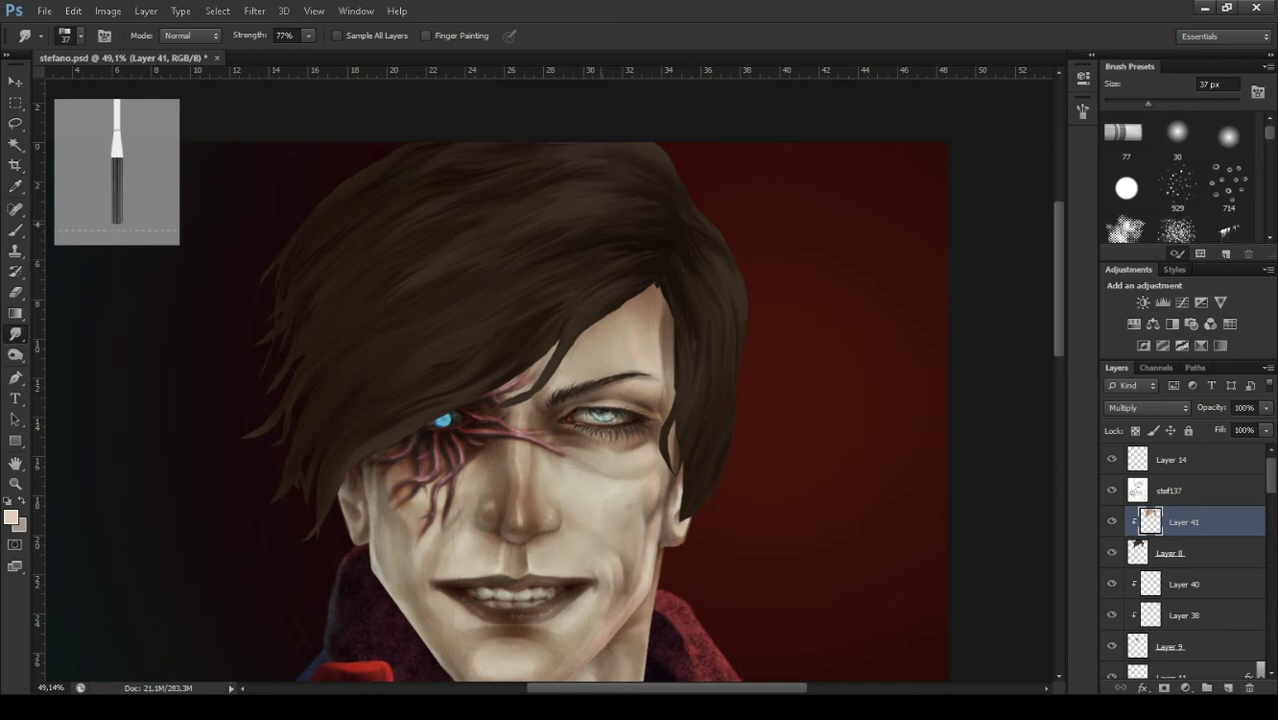
pyautogui.click(1112, 490)
pyautogui.moveTo(700, 330); pyautogui.dragTo(695, 385)
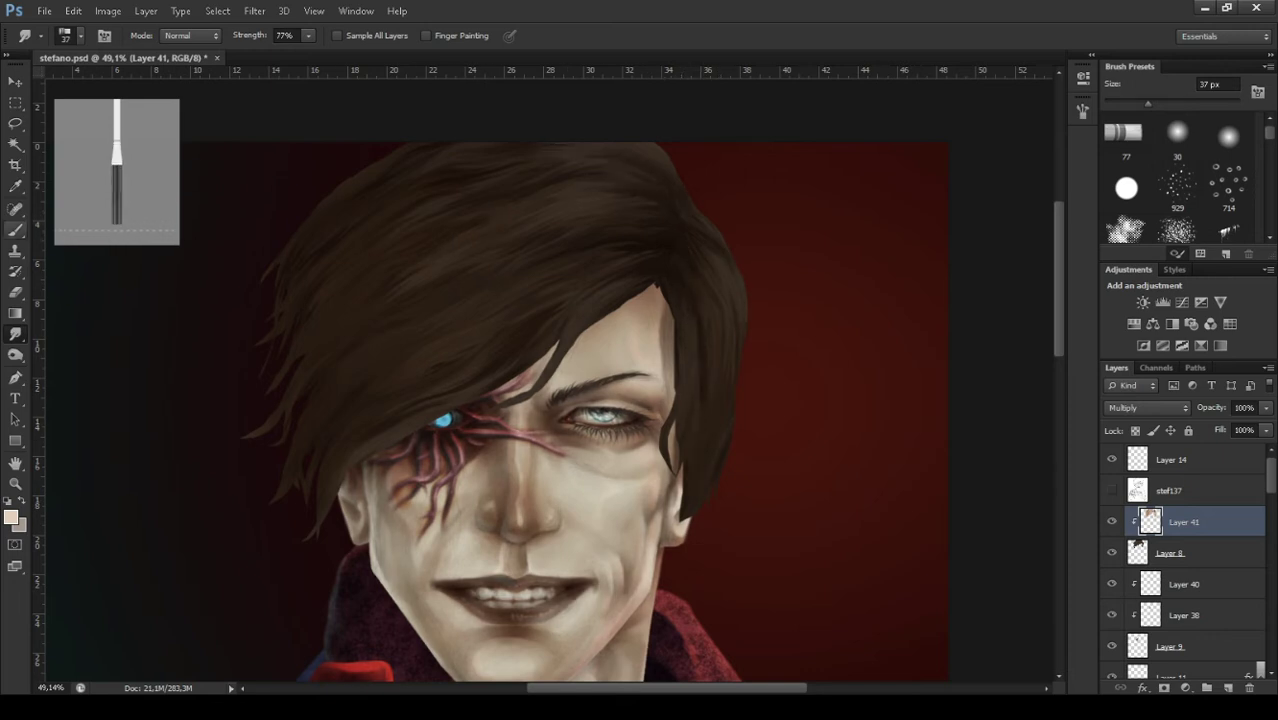
pyautogui.moveTo(680, 344); pyautogui.dragTo(680, 368)
# Touch up the left and right hair edges, then merge Layer 41 down into Layer 8.
pyautogui.press('i')
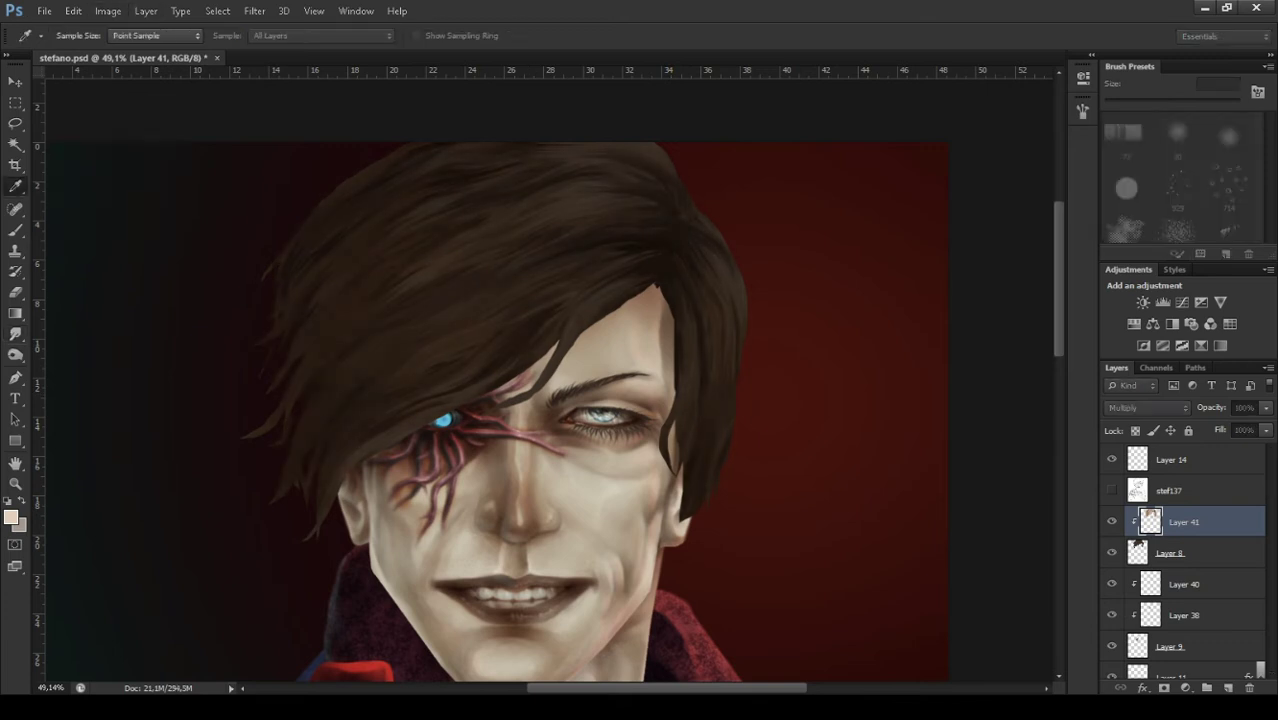
pyautogui.press('r')
pyautogui.hotkey('alt', '[')
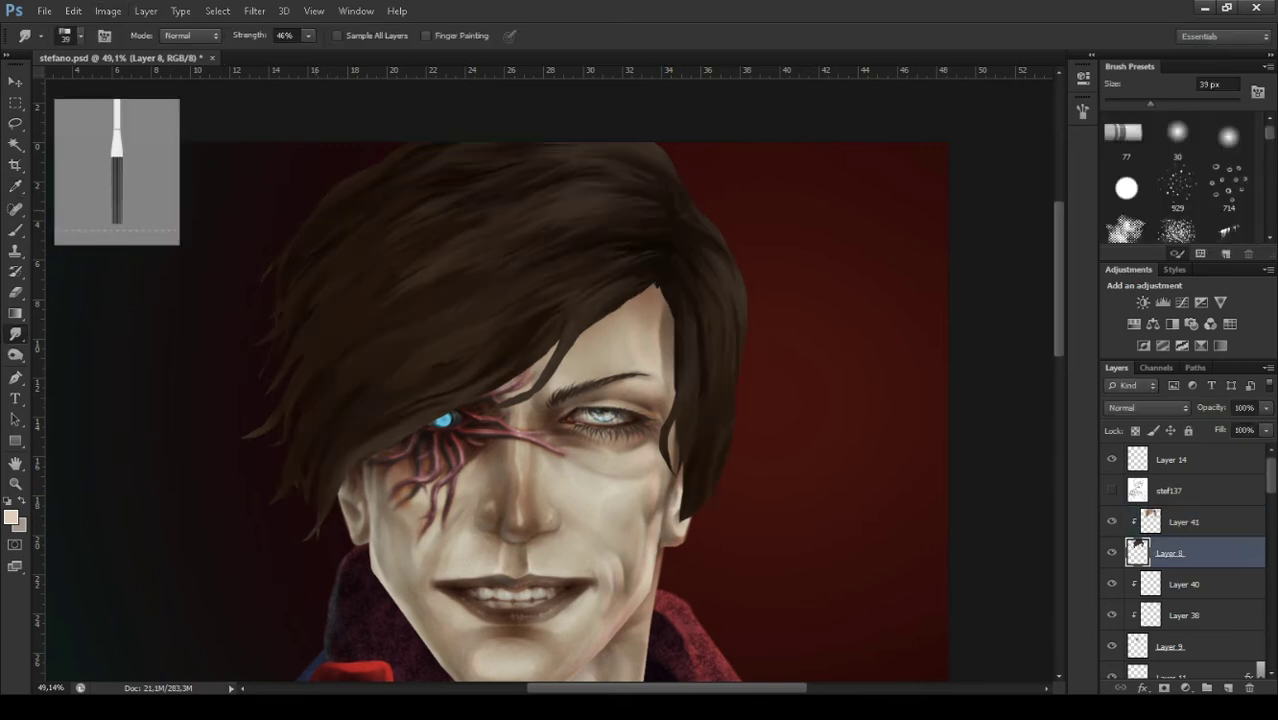
pyautogui.moveTo(268, 274); pyautogui.dragTo(256, 286)
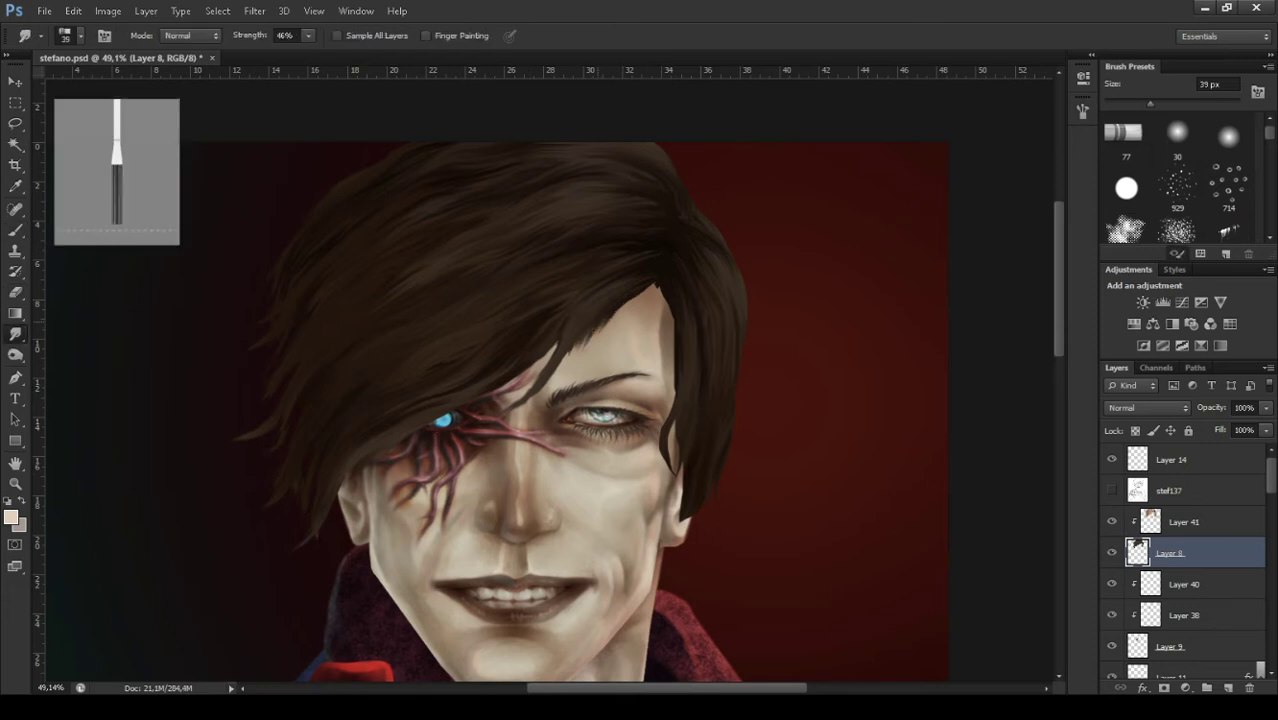
pyautogui.moveTo(657, 287); pyautogui.dragTo(678, 525)
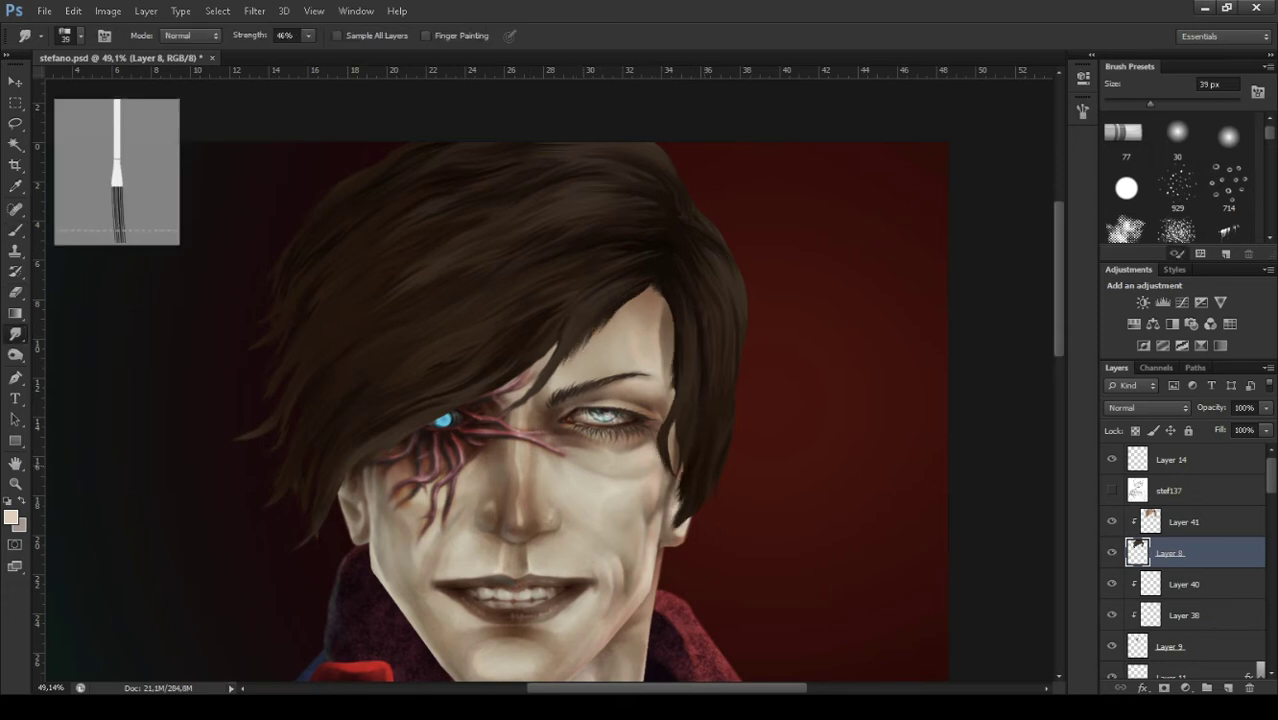
pyautogui.moveTo(674, 424); pyautogui.dragTo(675, 452)
pyautogui.hotkey('ctrl', 'e')
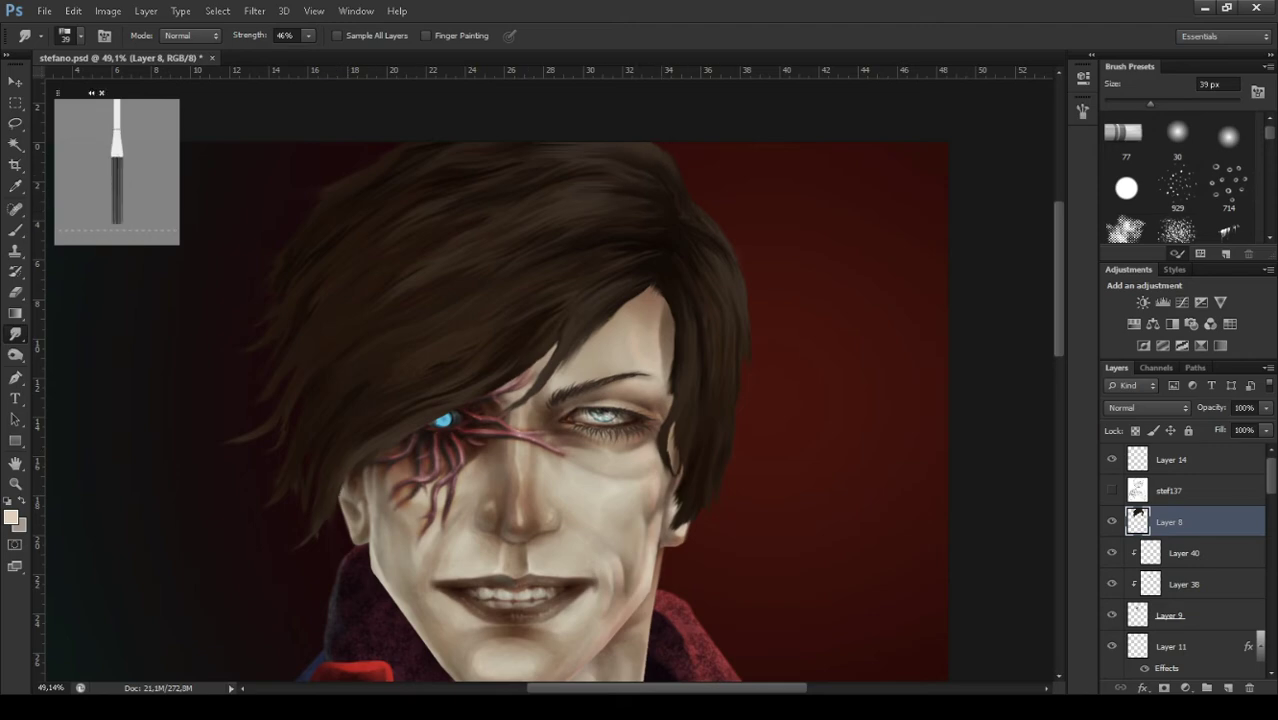
pyautogui.hotkey('shift', 'r')
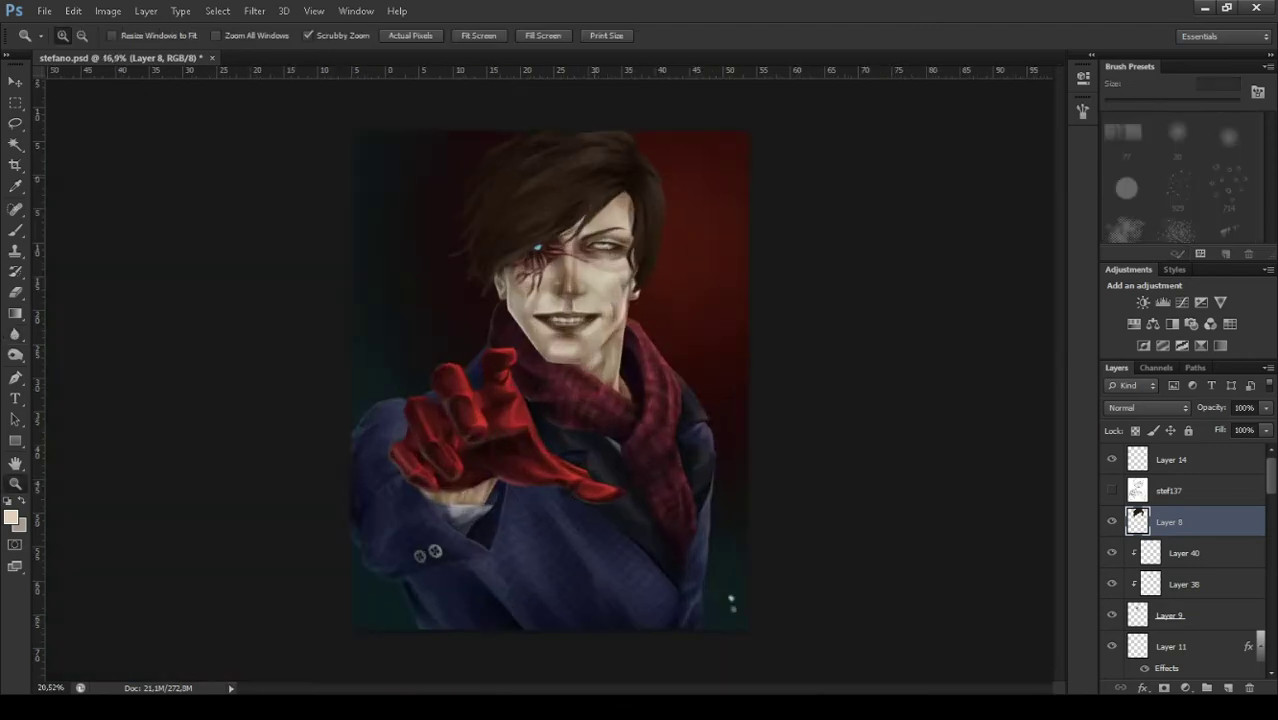
# Restore the darker textured hair and add a new layer above Layer 8 with black paint.
pyautogui.press('i')
pyautogui.hotkey('ctrl', 'z')
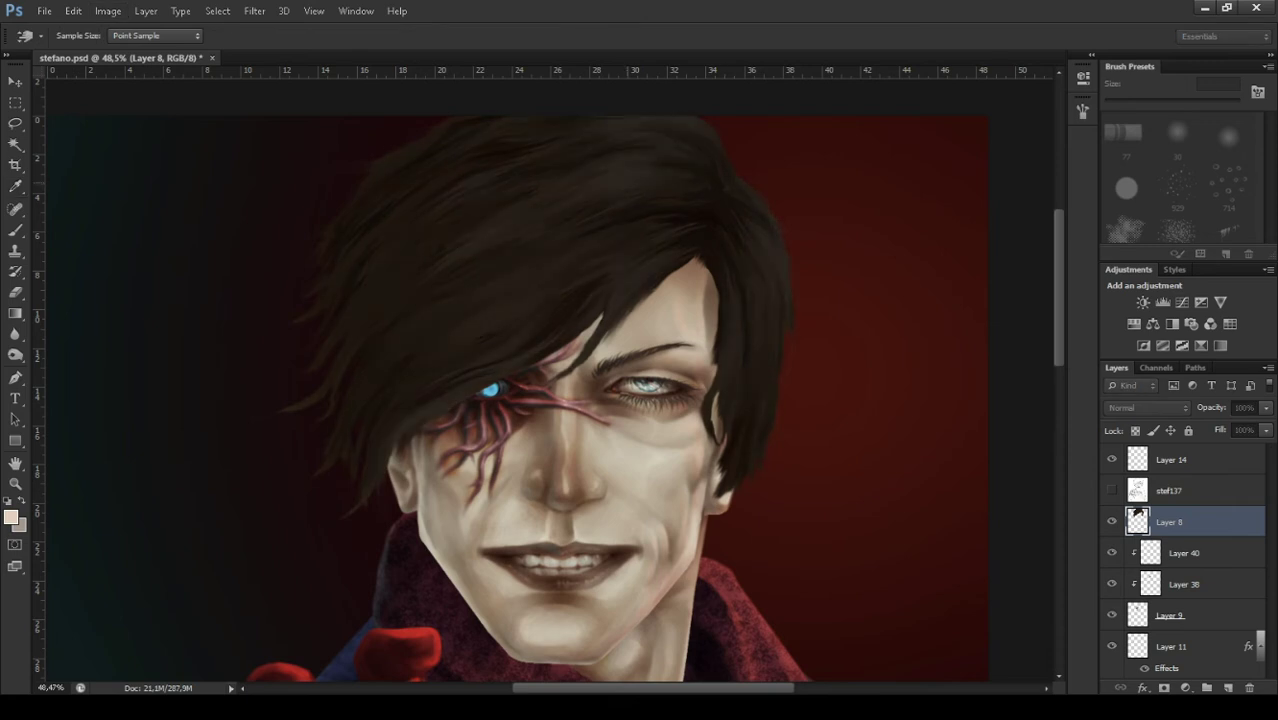
pyautogui.hotkey('ctrl', 'z')
pyautogui.press('b')
pyautogui.hotkey('ctrl', 'shift', 'alt', 'n')
pyautogui.hotkey('ctrl', 'alt', 'g')
pyautogui.press('d')
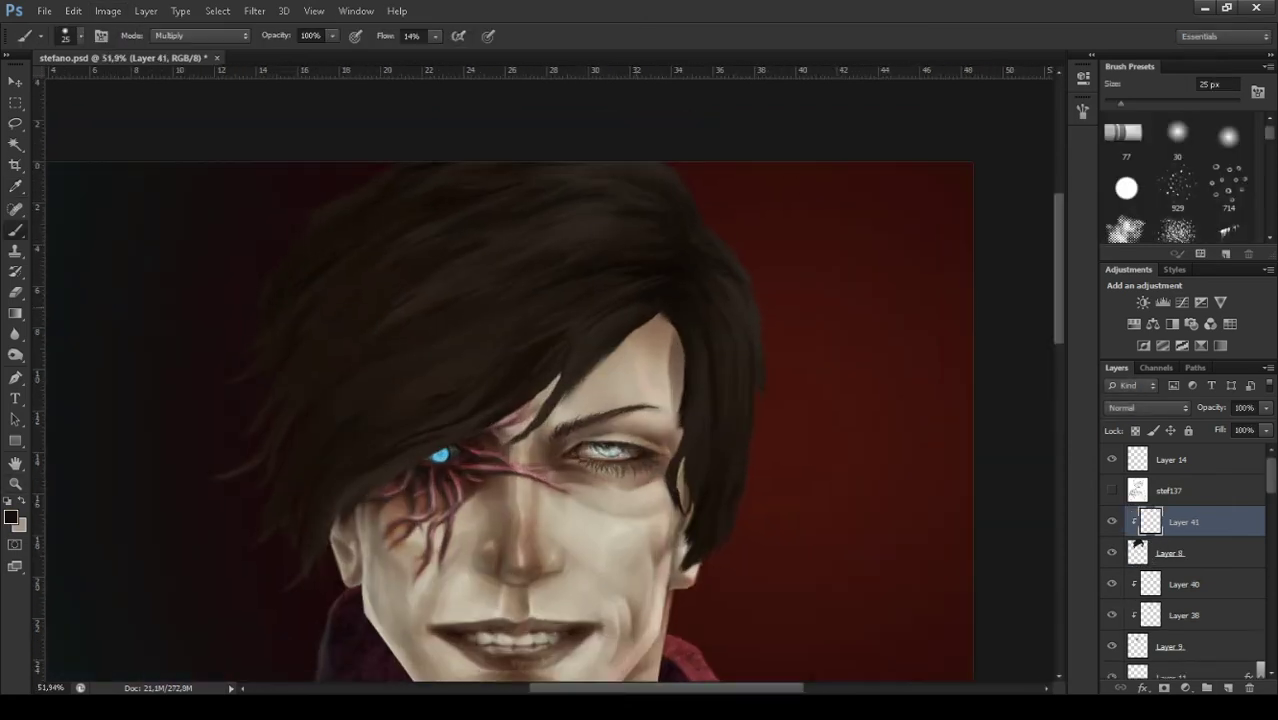
# Unclip the new layer, set a smaller Normal-mode brush and undo the stray test strokes.
pyautogui.scroll(5, 760, 495)
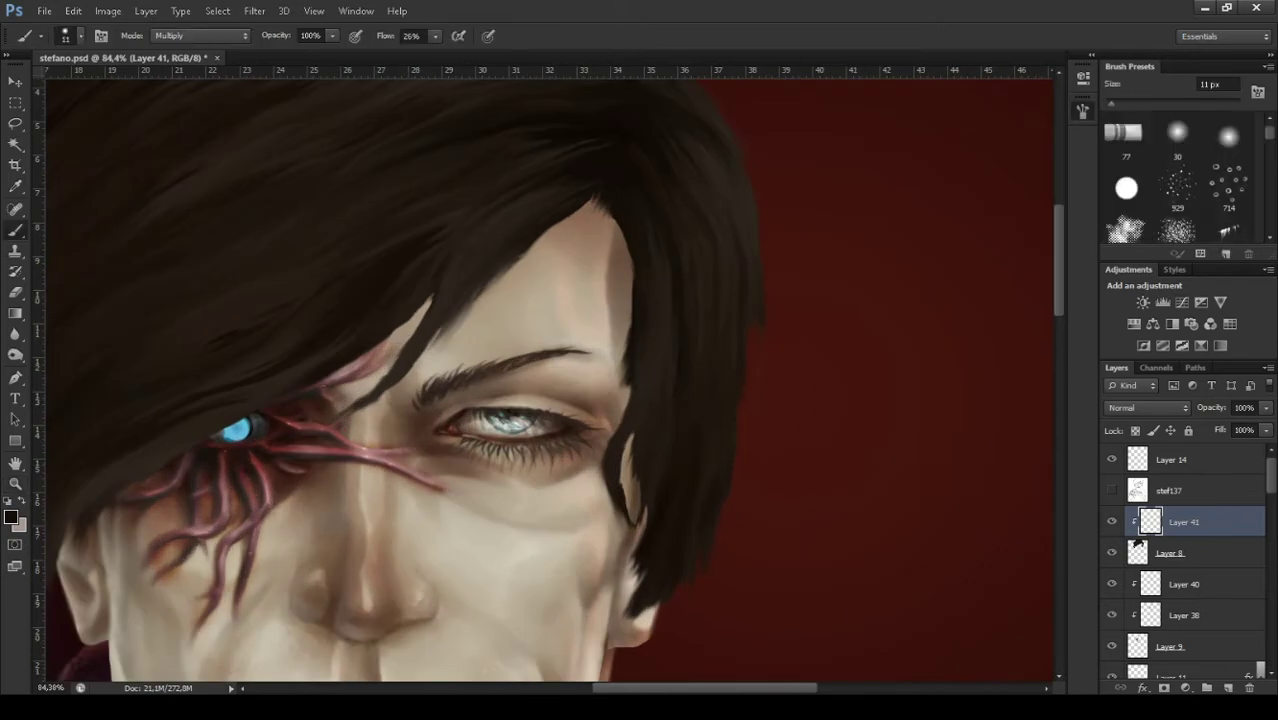
pyautogui.hotkey('ctrl', 'alt', 'g')
pyautogui.moveTo(620, 224); pyautogui.dragTo(620, 414)
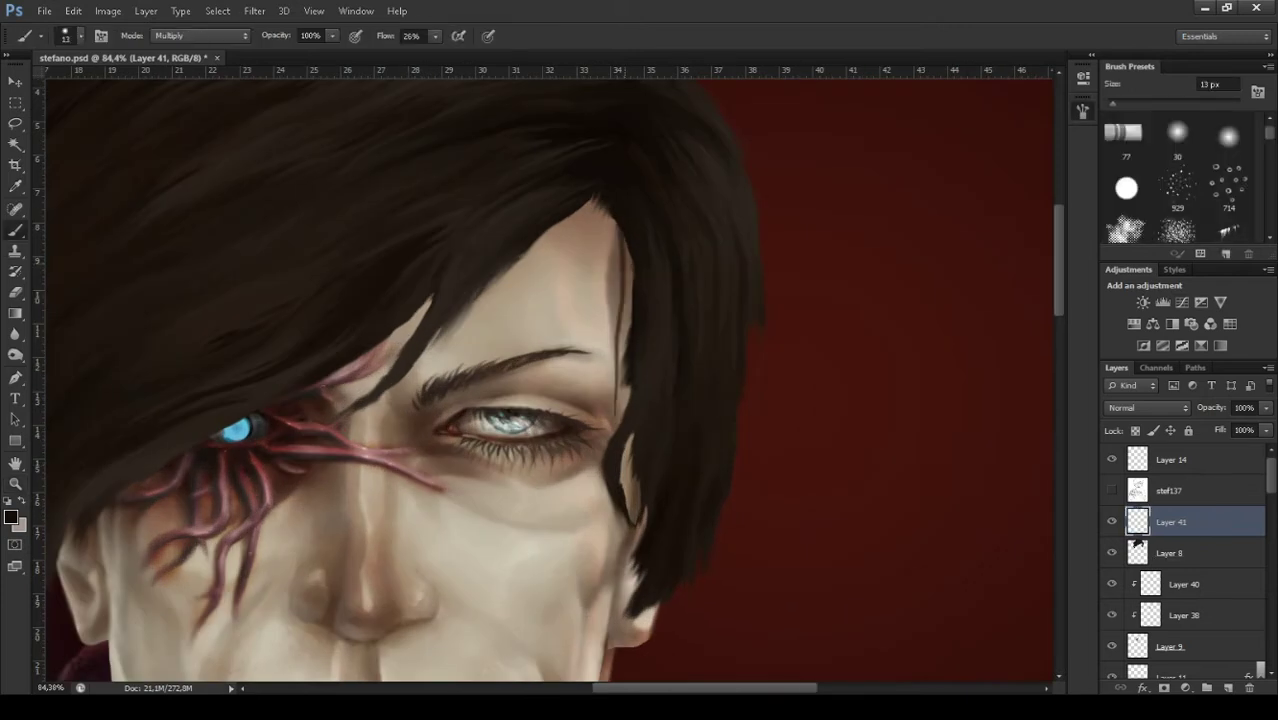
pyautogui.hotkey('ctrl', 'z')
pyautogui.press('[')
pyautogui.press('[')
pyautogui.moveTo(620, 224); pyautogui.dragTo(620, 264)
pyautogui.hotkey('ctrl', 'z')
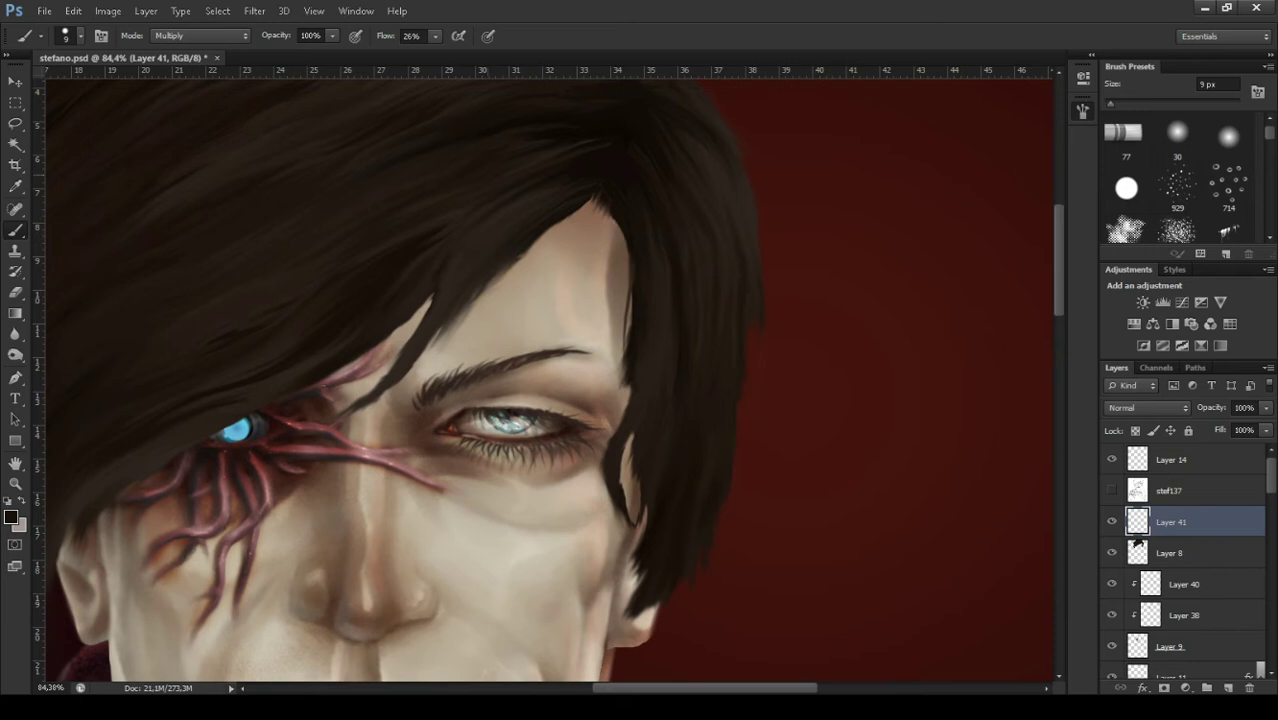
pyautogui.hotkey('shift', 'alt', 'n')
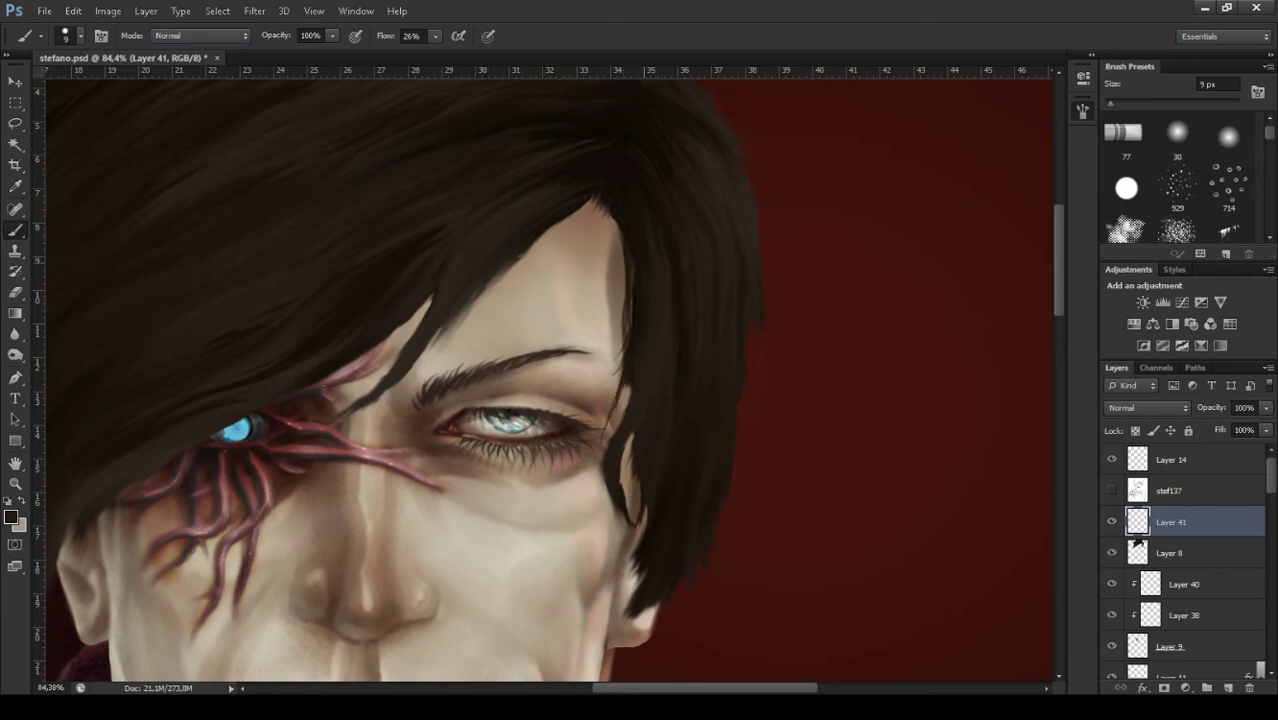
# Paint thin dark hair strands along the hair edge beside the cheek.
pyautogui.moveTo(620, 386); pyautogui.dragTo(597, 484)
pyautogui.moveTo(612, 412); pyautogui.dragTo(602, 518)
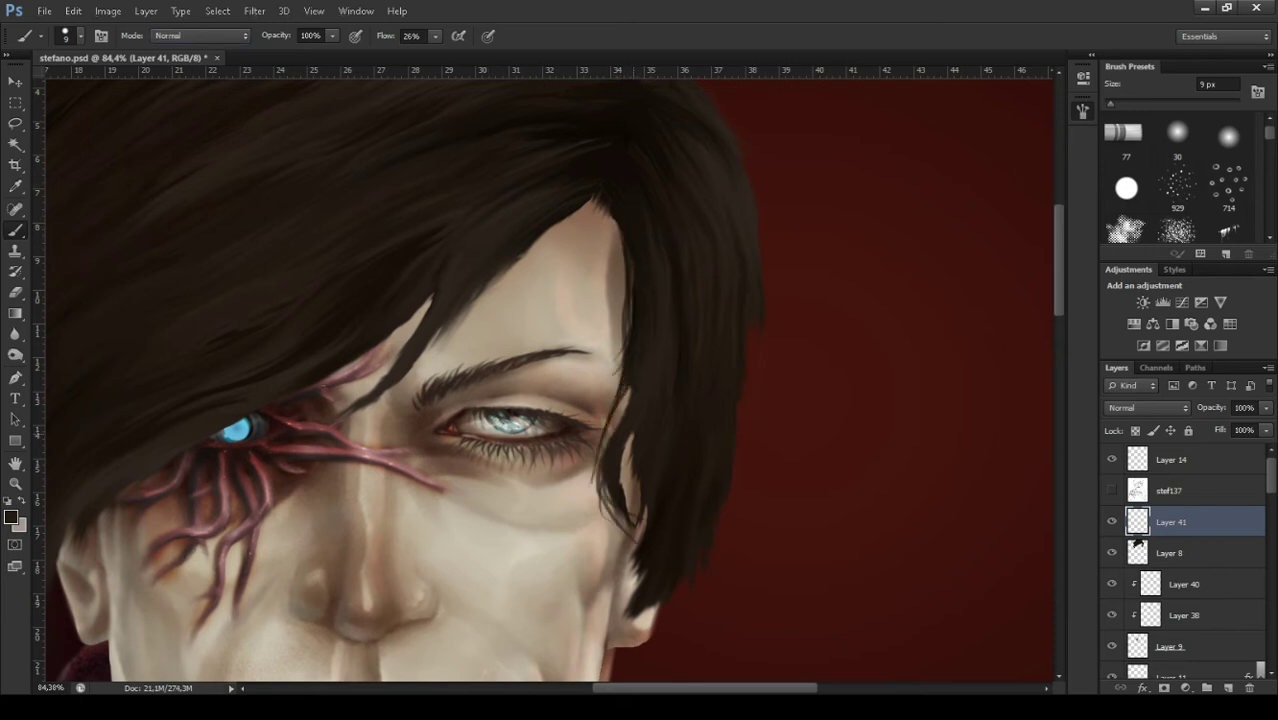
pyautogui.moveTo(632, 472)
pyautogui.mouseDown()
pyautogui.moveTo(624, 546)
pyautogui.moveTo(606, 556)
pyautogui.moveTo(628, 566)
pyautogui.moveTo(614, 582)
pyautogui.mouseUp()
pyautogui.moveTo(632, 432); pyautogui.dragTo(598, 540)
pyautogui.moveTo(610, 496); pyautogui.dragTo(606, 556)
pyautogui.moveTo(626, 444); pyautogui.dragTo(586, 498)
pyautogui.moveTo(628, 394); pyautogui.dragTo(588, 524)
pyautogui.moveTo(646, 506); pyautogui.dragTo(642, 532)
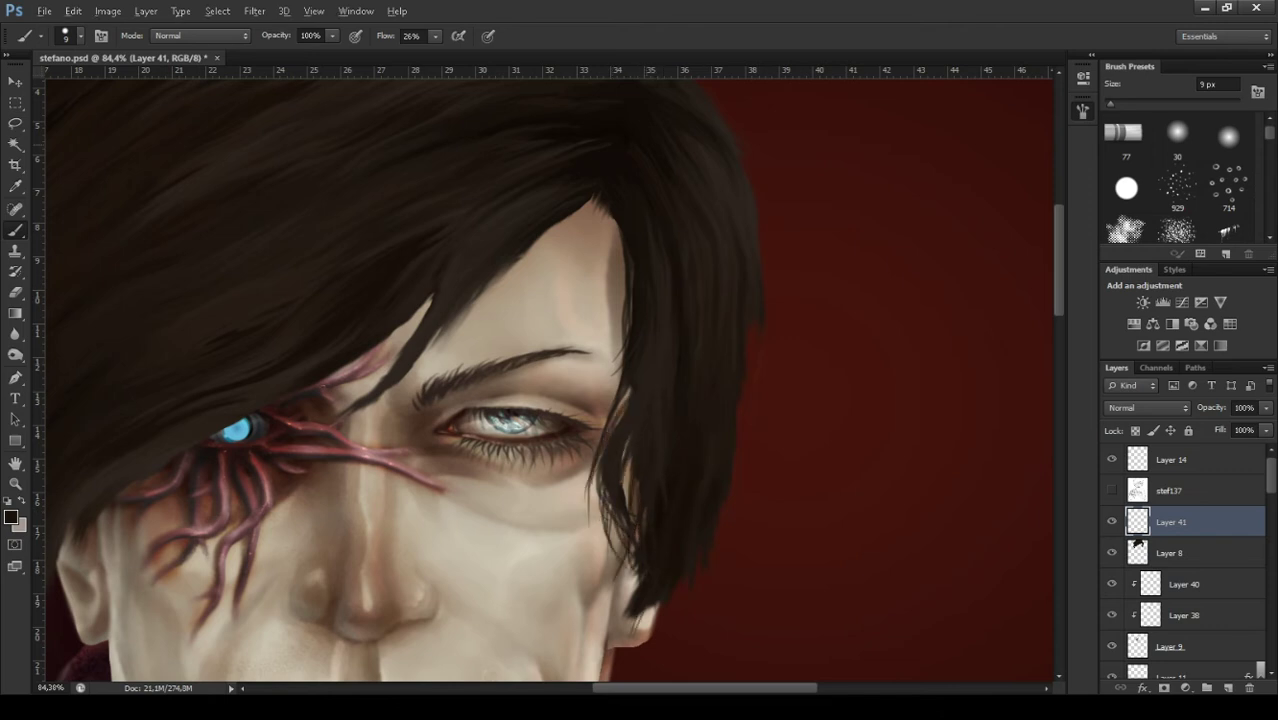
# Sample a darker hair colour from the edge of the hair.
pyautogui.scroll(2, 638, 620)
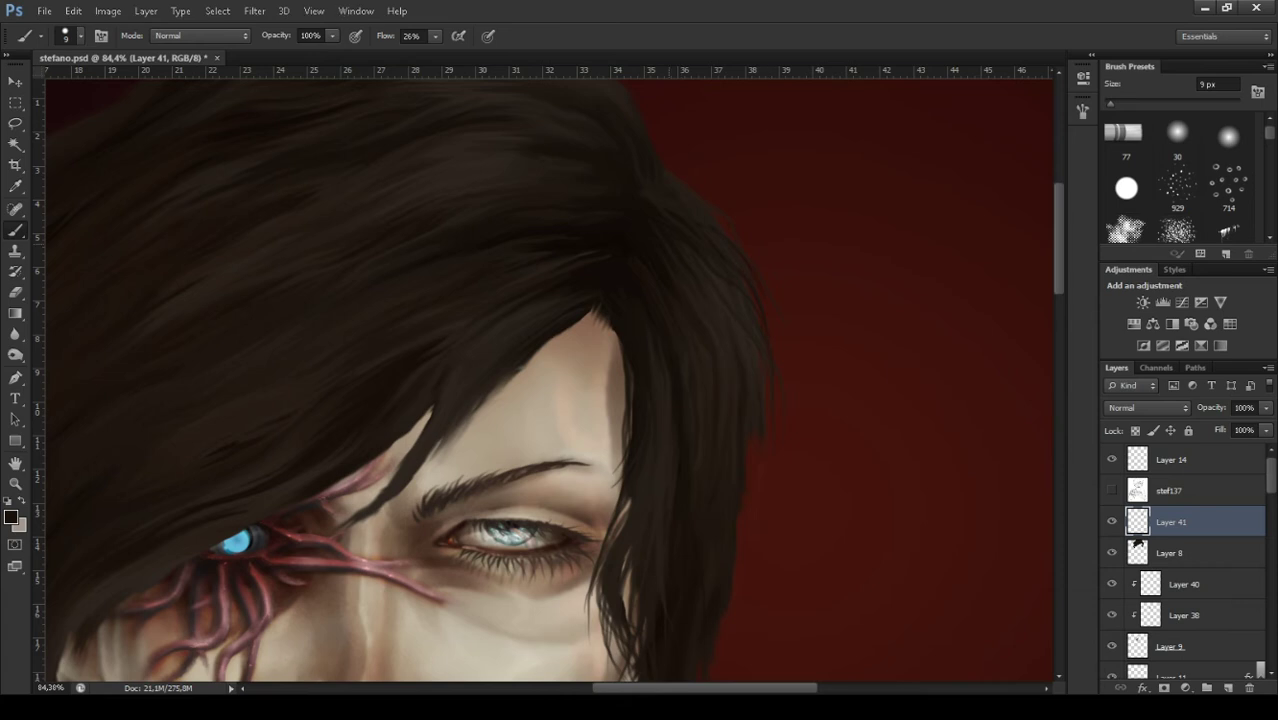
pyautogui.keyDown('alt'); pyautogui.click(659, 243); pyautogui.keyUp('alt')
pyautogui.scroll(-3, 545, 380)
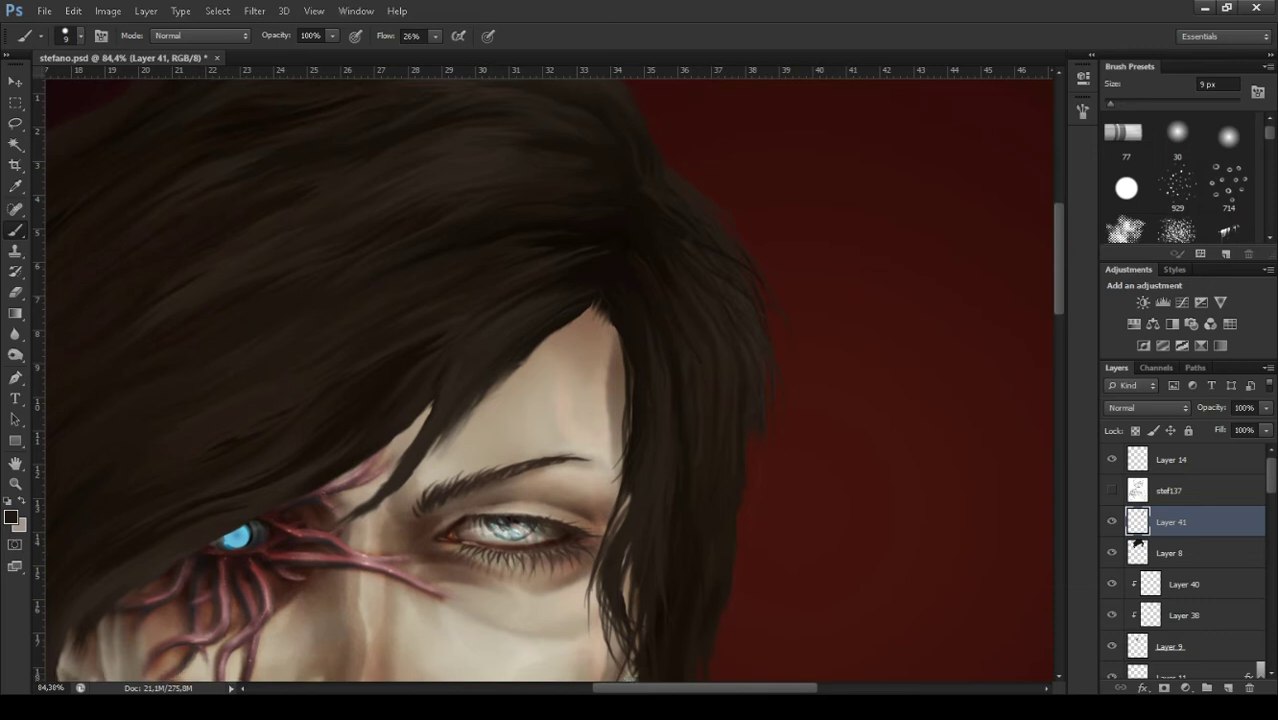
pyautogui.scroll(-2, 545, 380)
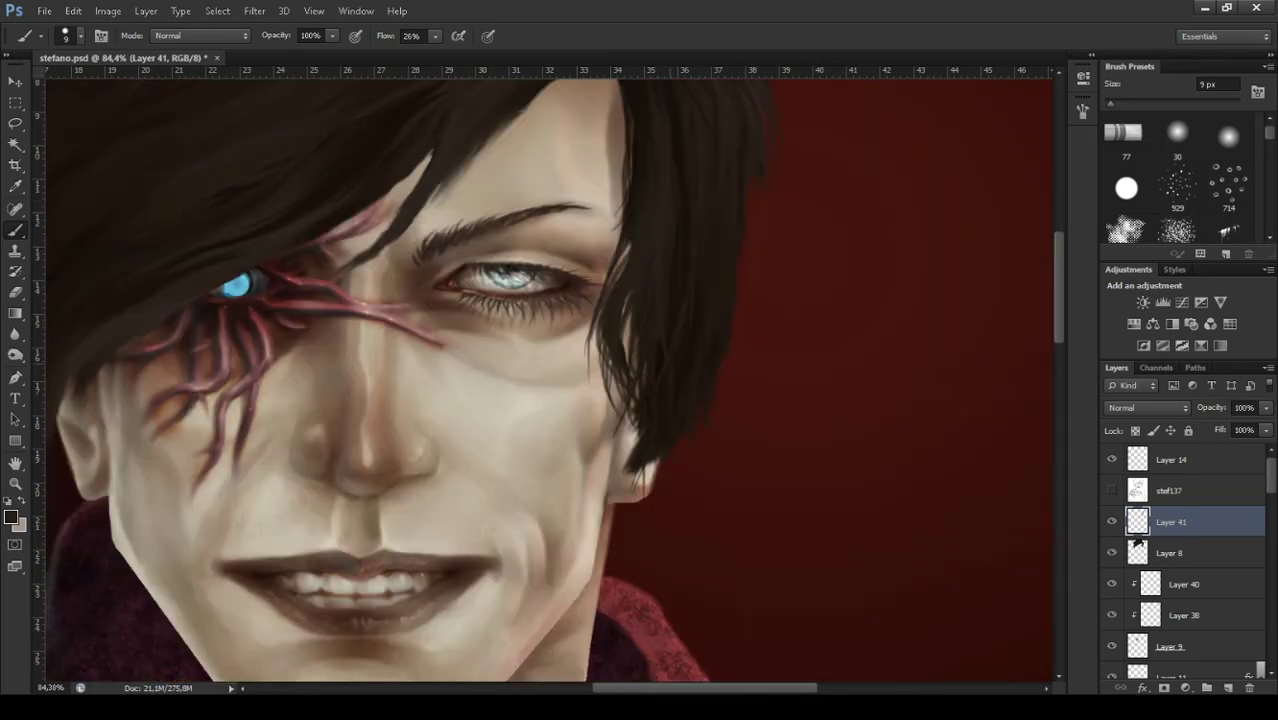
pyautogui.scroll(4, 545, 380)
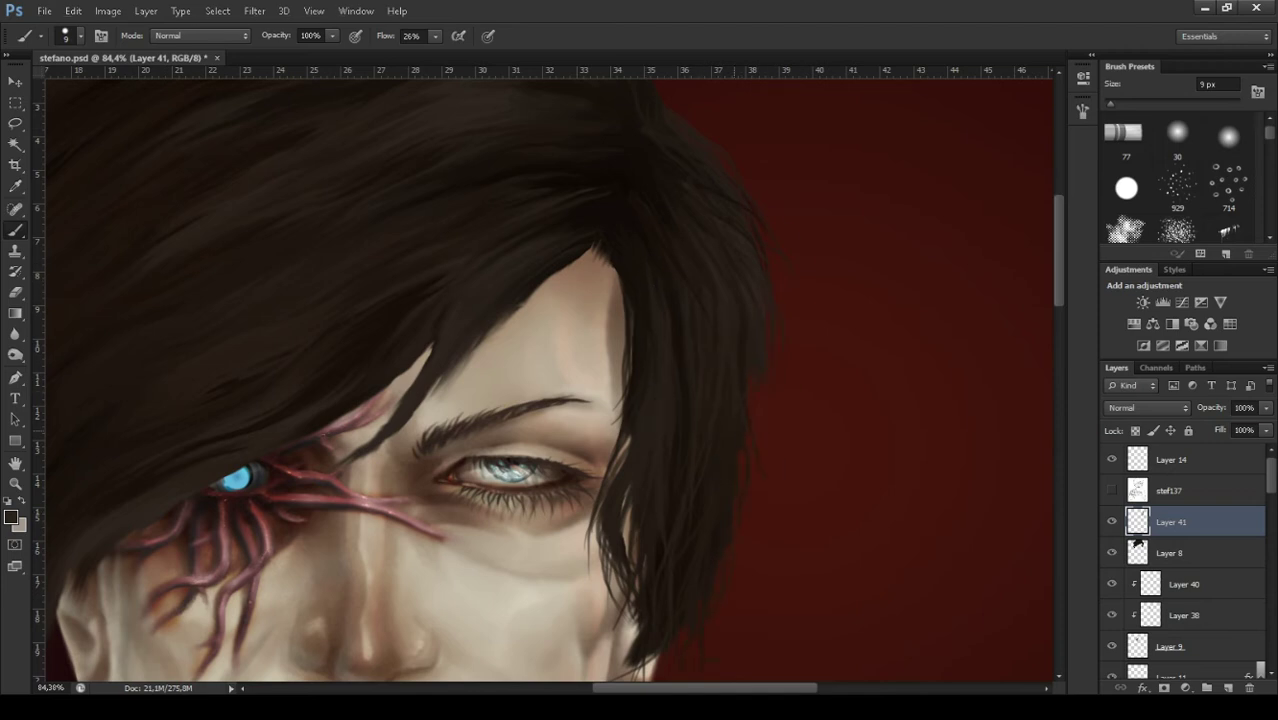
pyautogui.hotkey('shift', 'b')
pyautogui.scroll(1, 400, 400)
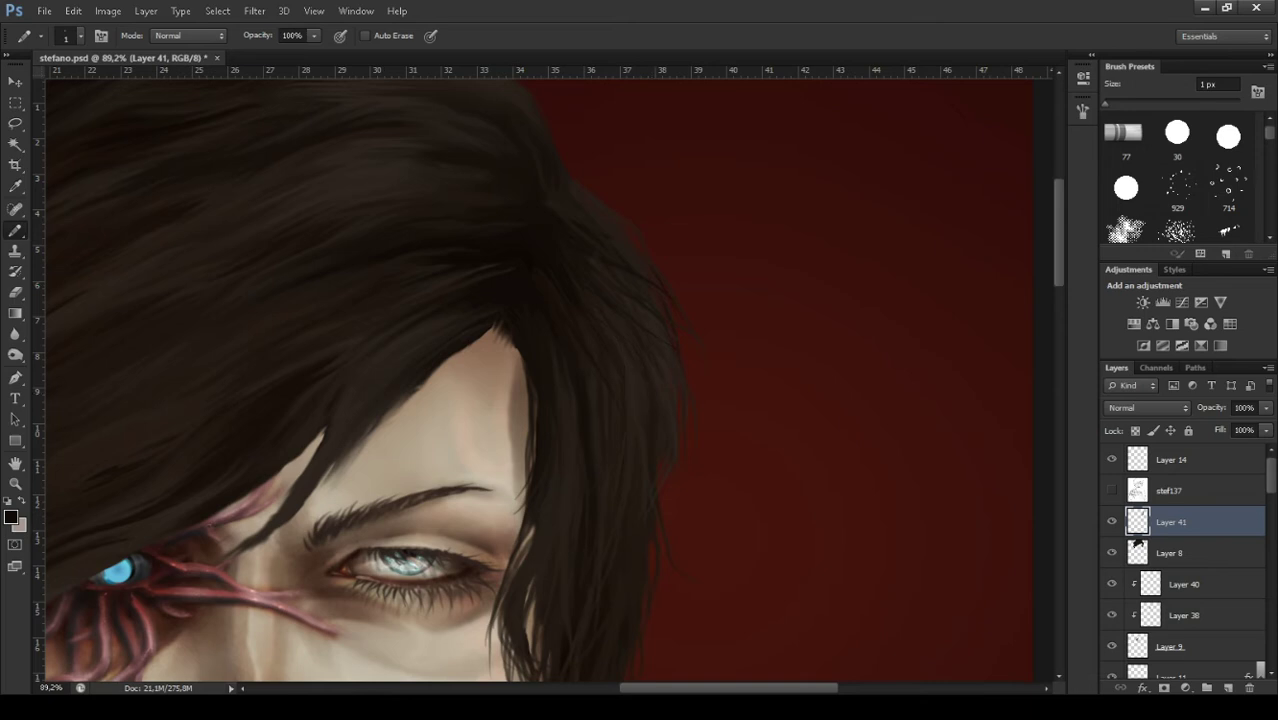
# Return to the soft brush and sample a dark, then slightly lighter, hair colour.
pyautogui.hotkey('shift', 'b')
pyautogui.hscroll(-4, 608, 314)
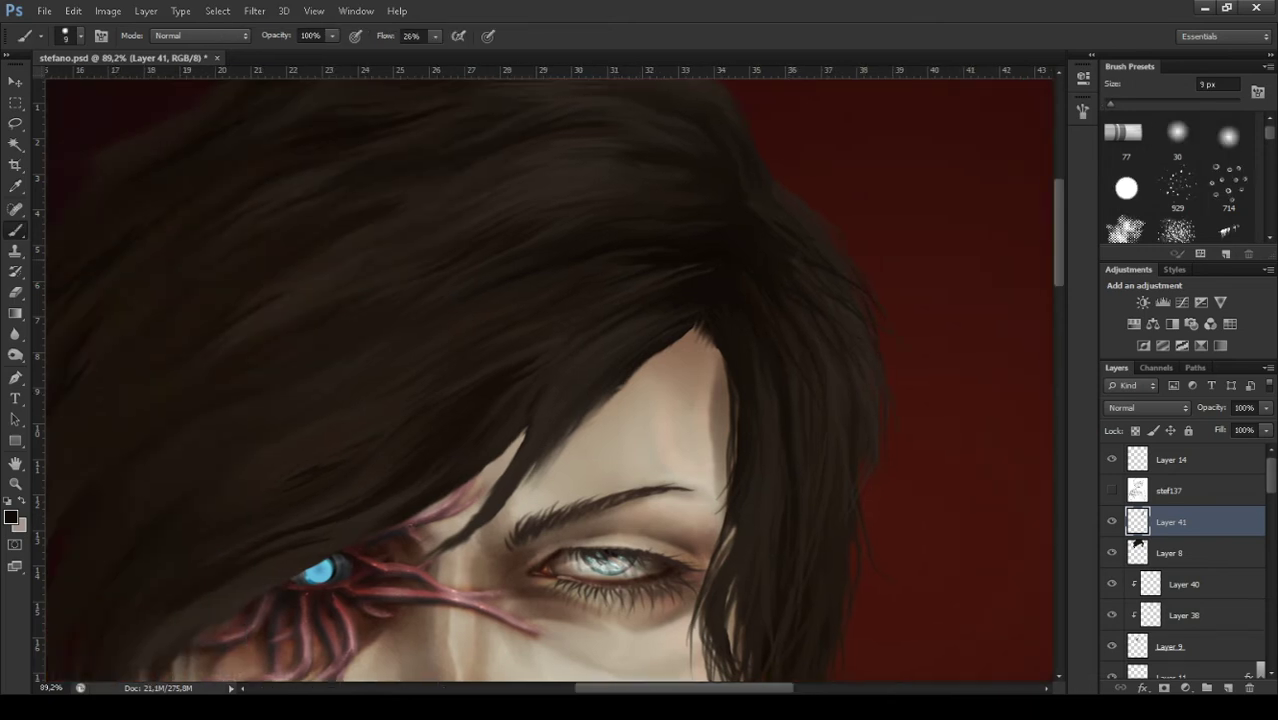
pyautogui.scroll(3, 550, 380)
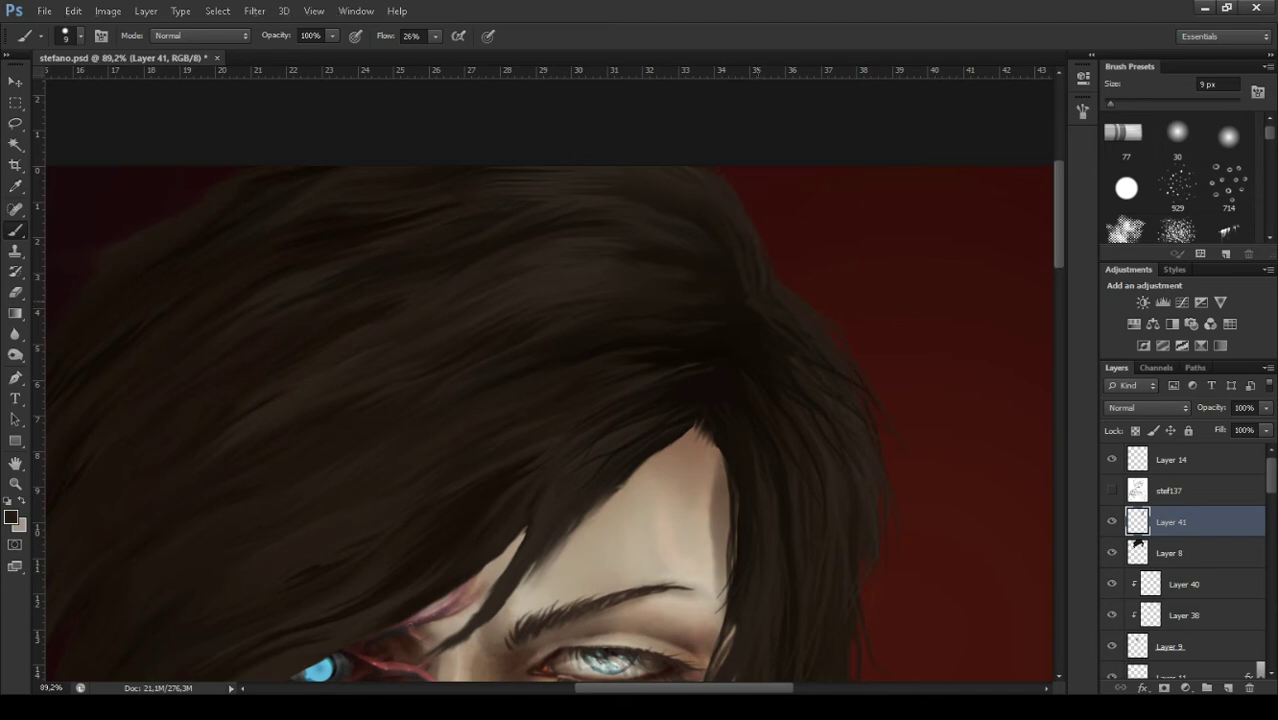
pyautogui.hscroll(-5, 640, 420)
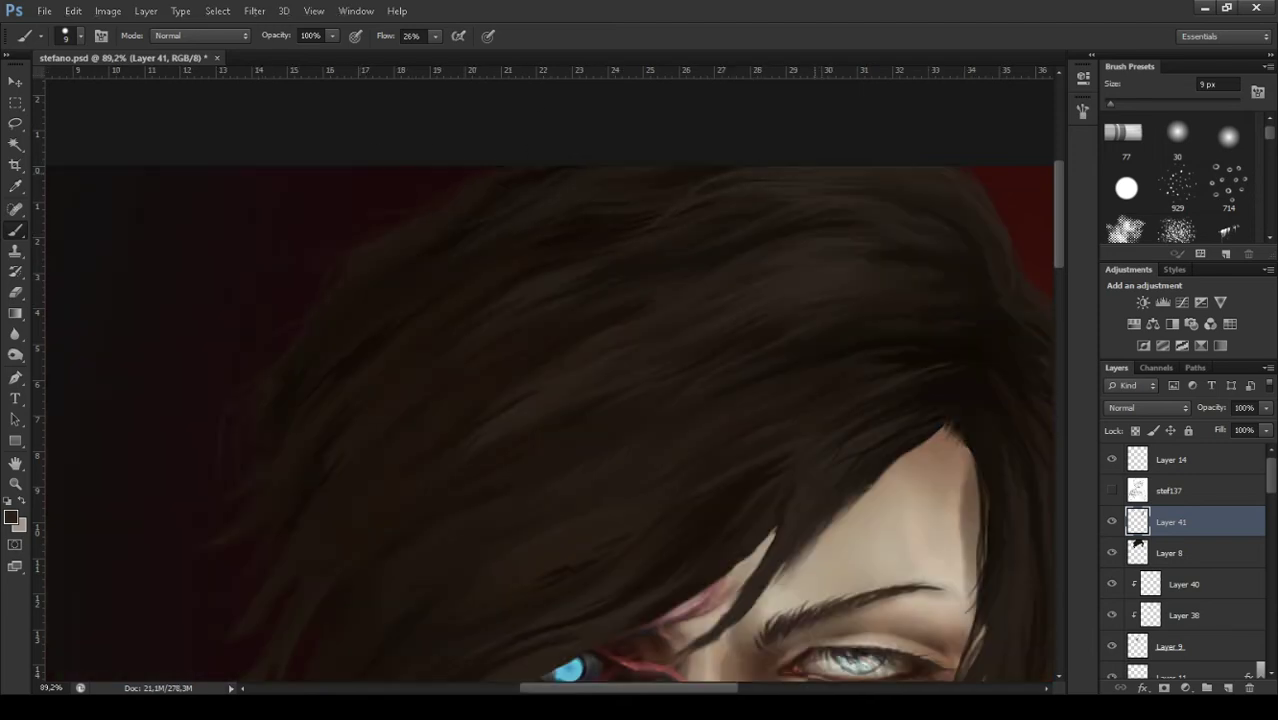
pyautogui.keyDown('alt'); pyautogui.click(428, 450); pyautogui.keyUp('alt')
pyautogui.keyDown('alt'); pyautogui.click(970, 297); pyautogui.keyUp('alt')
pyautogui.scroll(-2, 547, 388)
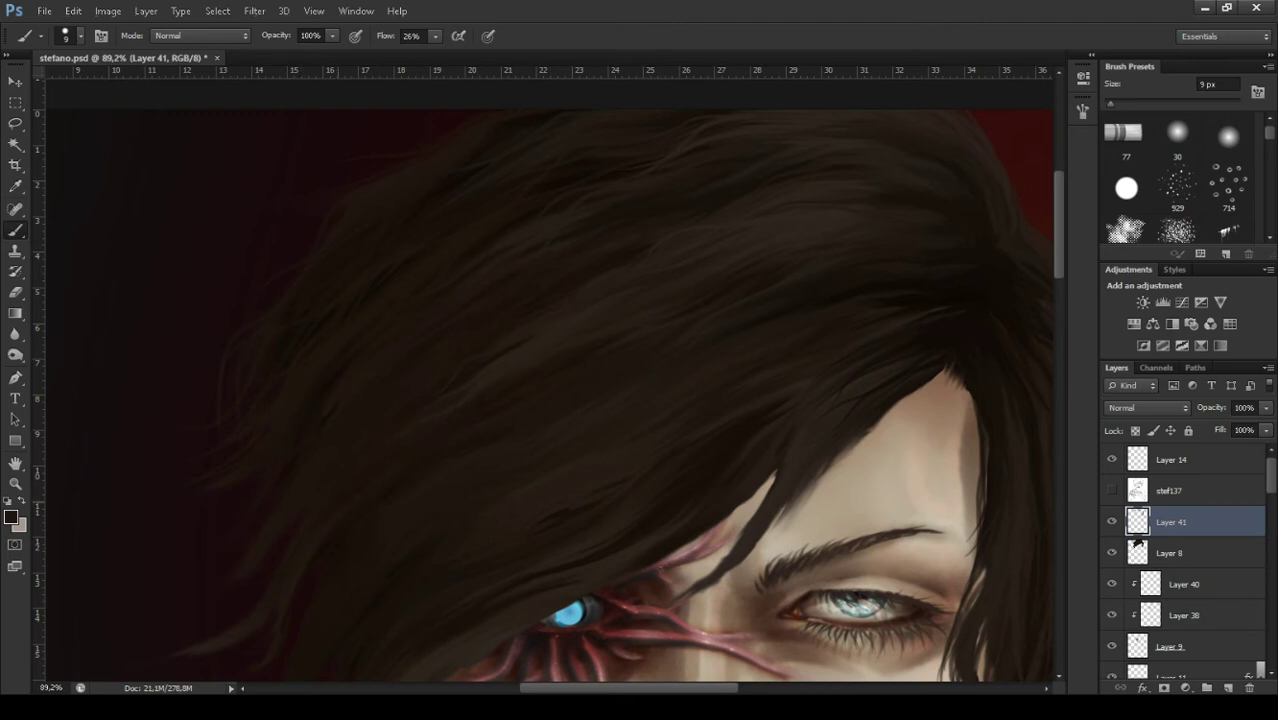
# Paint thin dark strands sweeping from the forehead toward the blue eye and face edge.
pyautogui.moveTo(930, 380)
pyautogui.mouseDown()
pyautogui.moveTo(815, 472)
pyautogui.moveTo(760, 562)
pyautogui.mouseUp()
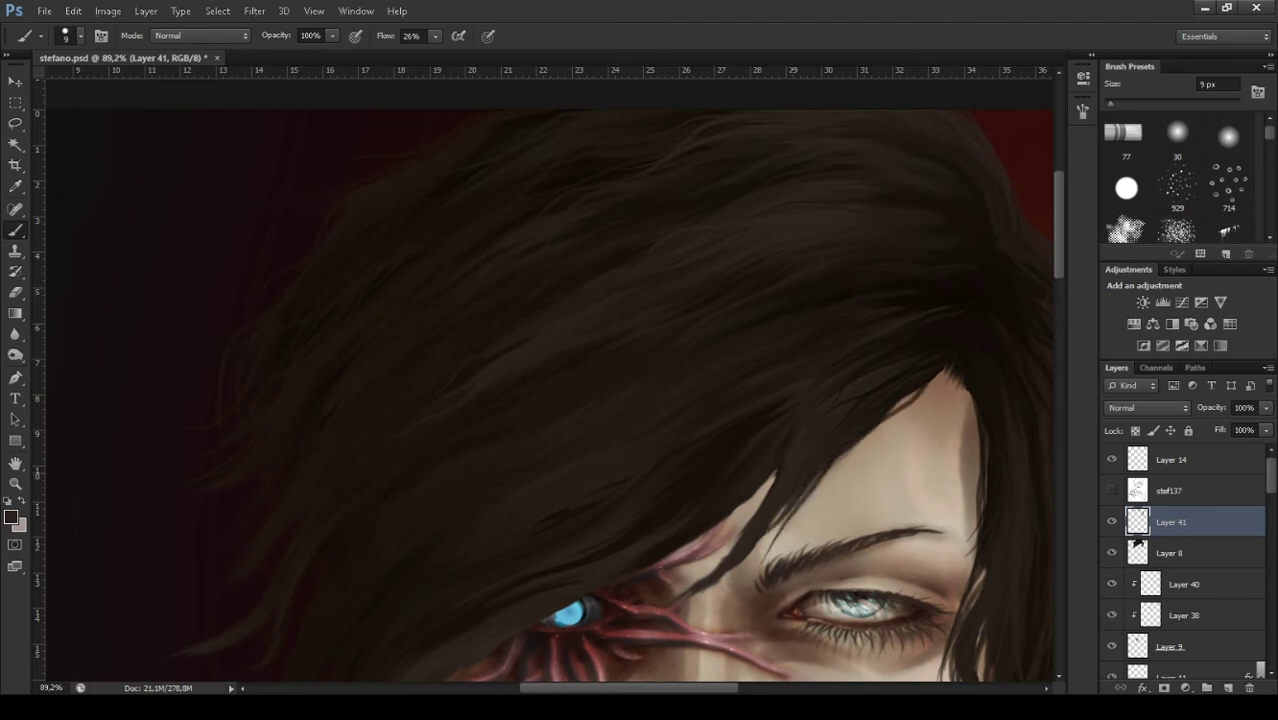
pyautogui.moveTo(780, 510); pyautogui.dragTo(690, 604)
pyautogui.moveTo(745, 562); pyautogui.dragTo(715, 665)
pyautogui.scroll(-4, 736, 620)
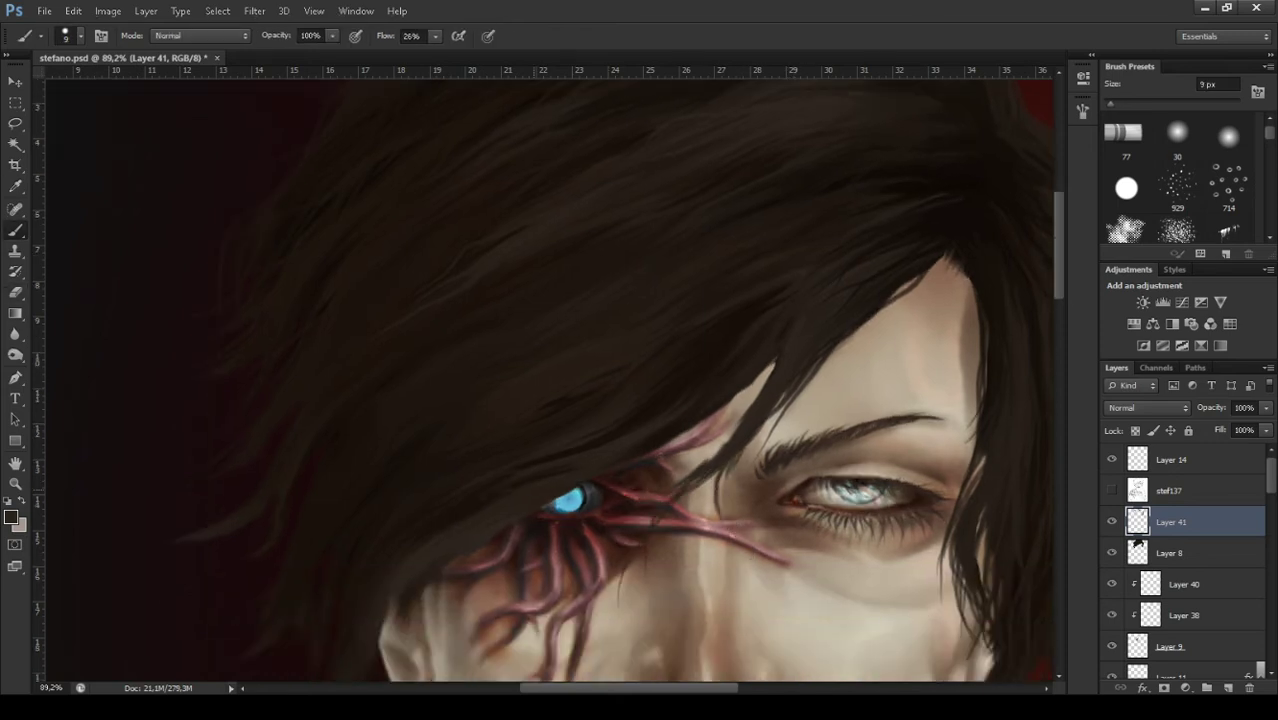
pyautogui.moveTo(700, 422); pyautogui.dragTo(672, 448)
pyautogui.moveTo(590, 484); pyautogui.dragTo(550, 502)
pyautogui.moveTo(434, 590); pyautogui.dragTo(418, 614)
pyautogui.moveTo(401, 622); pyautogui.dragTo(384, 668)
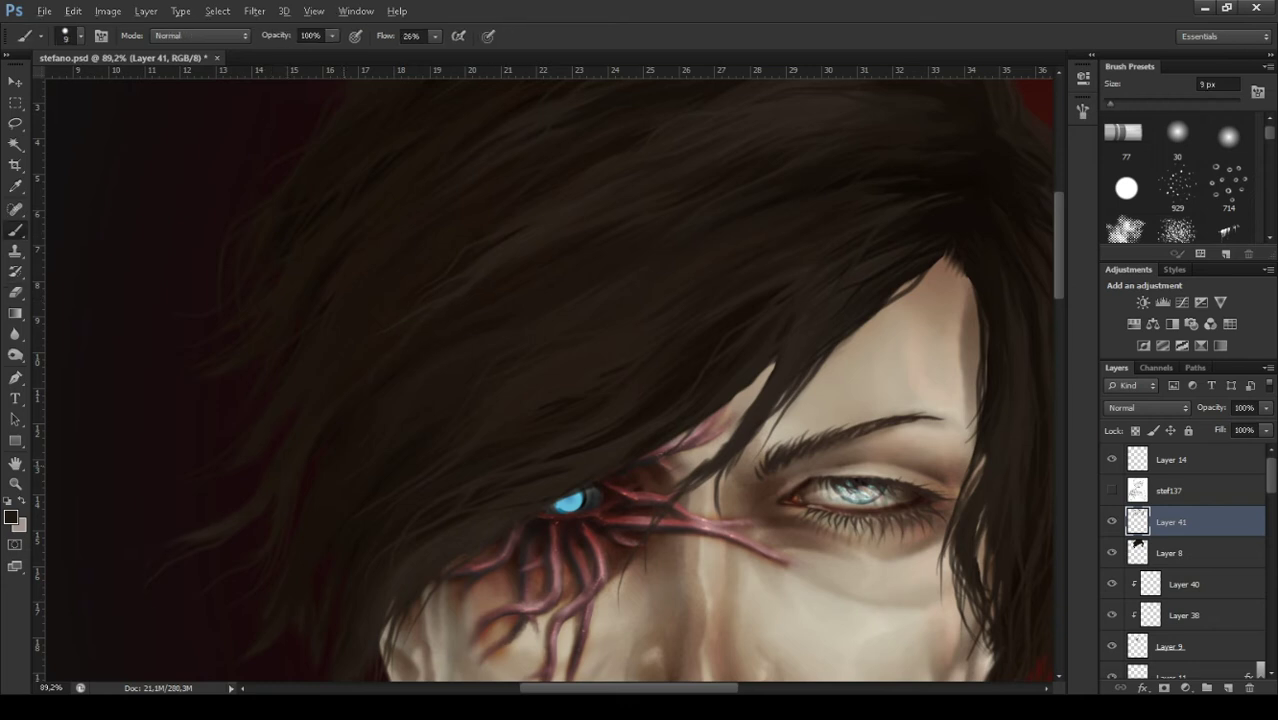
pyautogui.scroll(3, 548, 380)
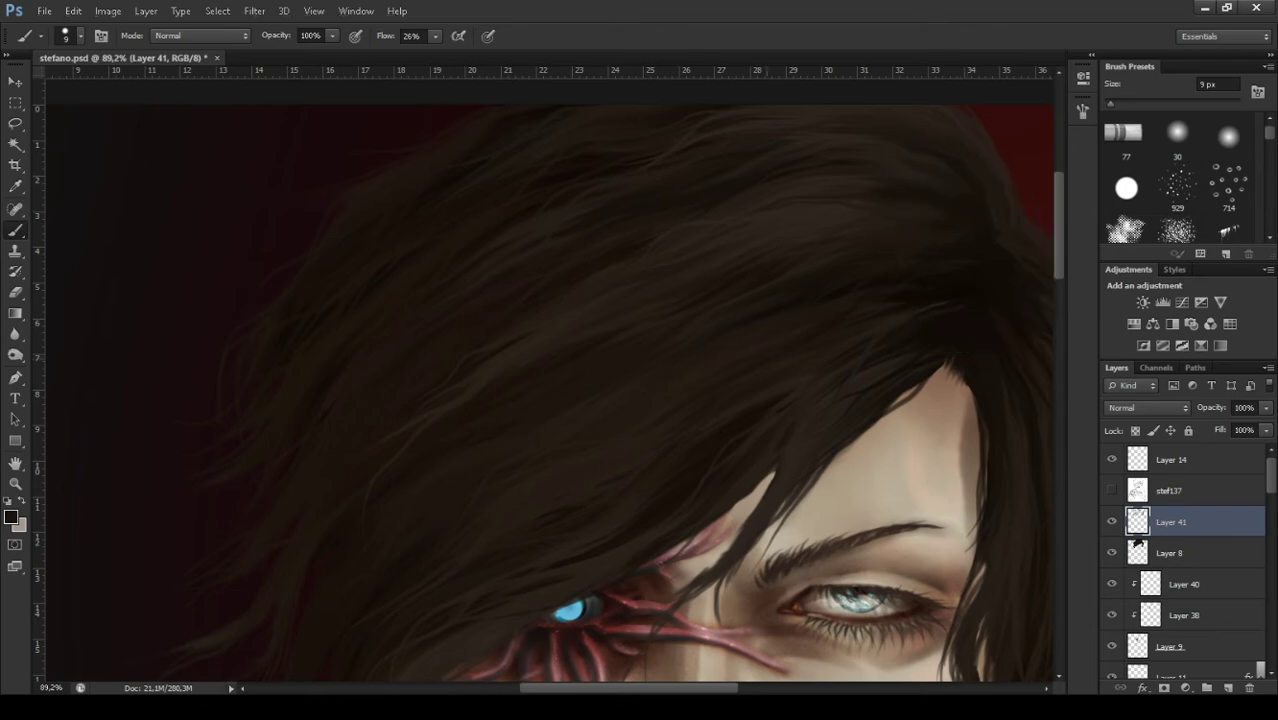
pyautogui.moveTo(490, 150); pyautogui.dragTo(420, 150)
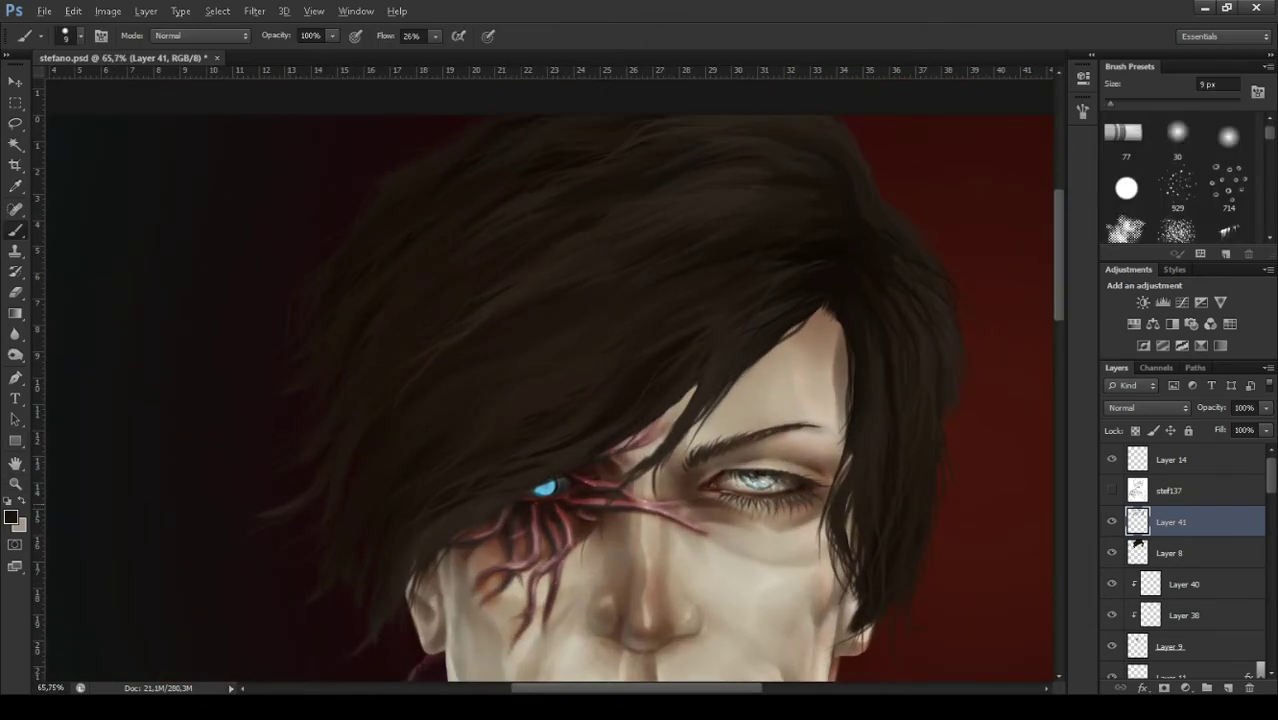
# Zoom to the face and toggle Layer 41 off, on and off to compare, ending on Layer 8 with the Eyedropper.
pyautogui.press('e')
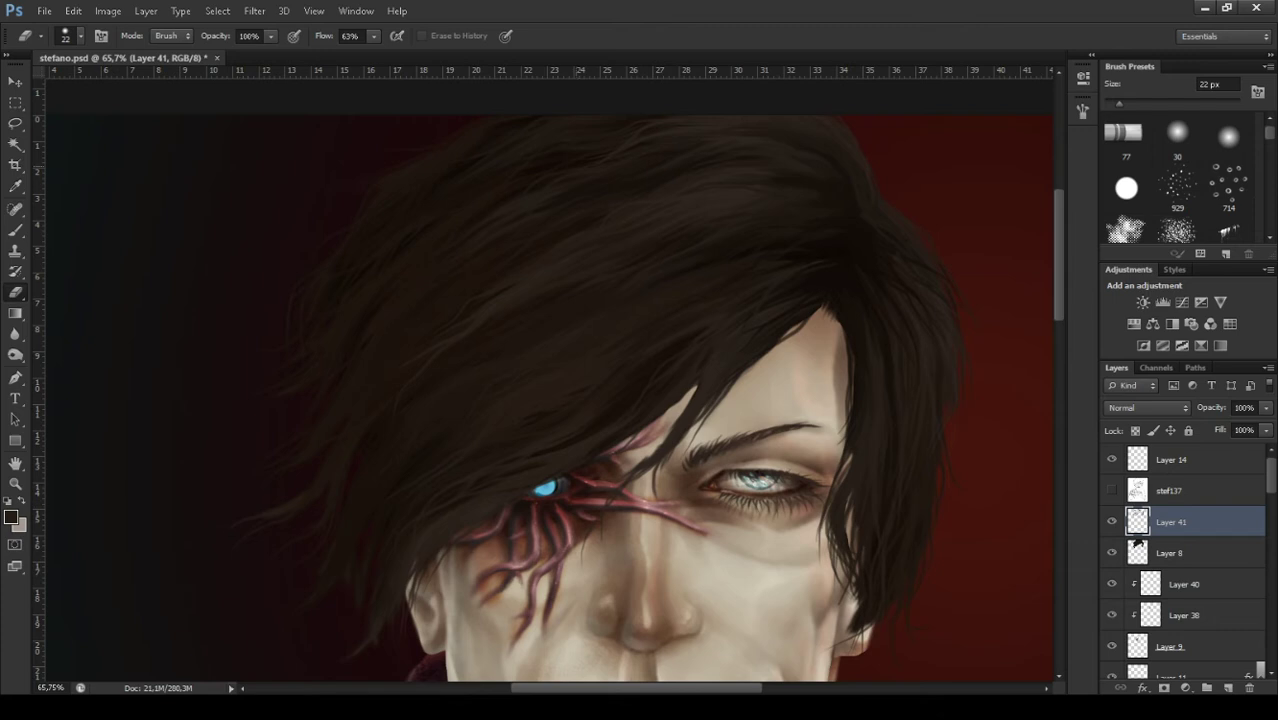
pyautogui.press('b')
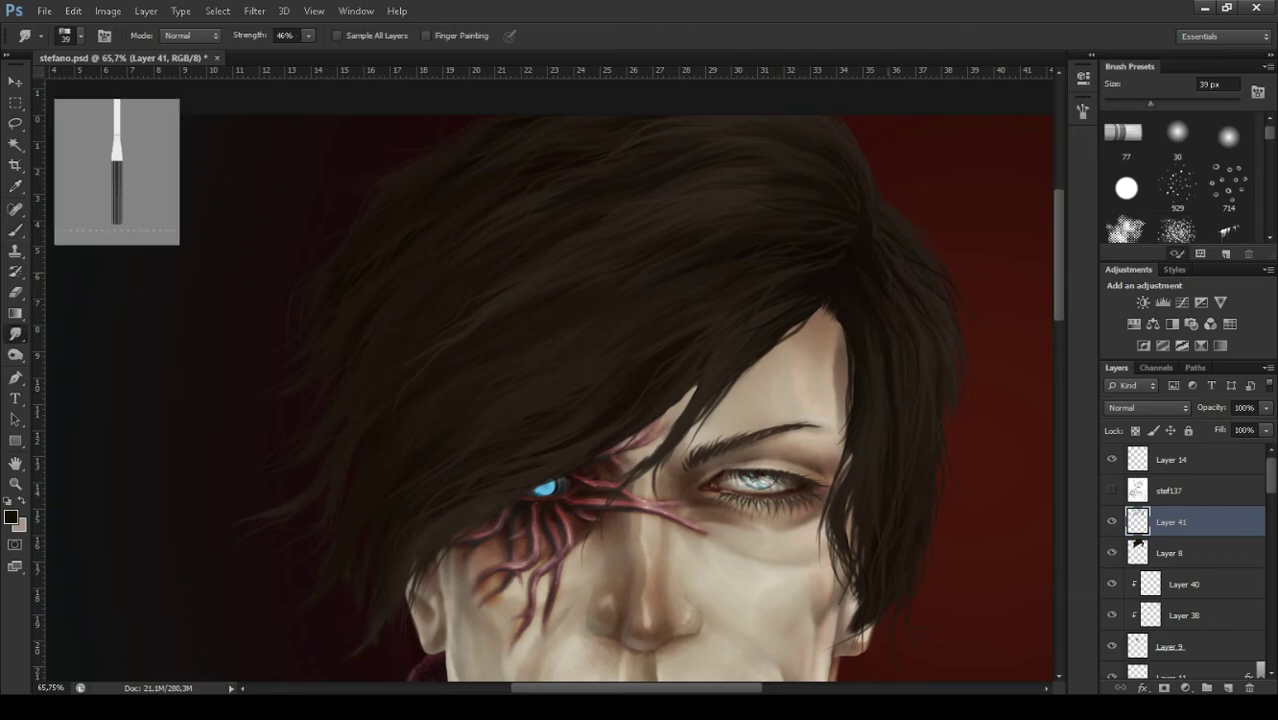
pyautogui.press('z')
pyautogui.moveTo(529, 372); pyautogui.dragTo(590, 372)
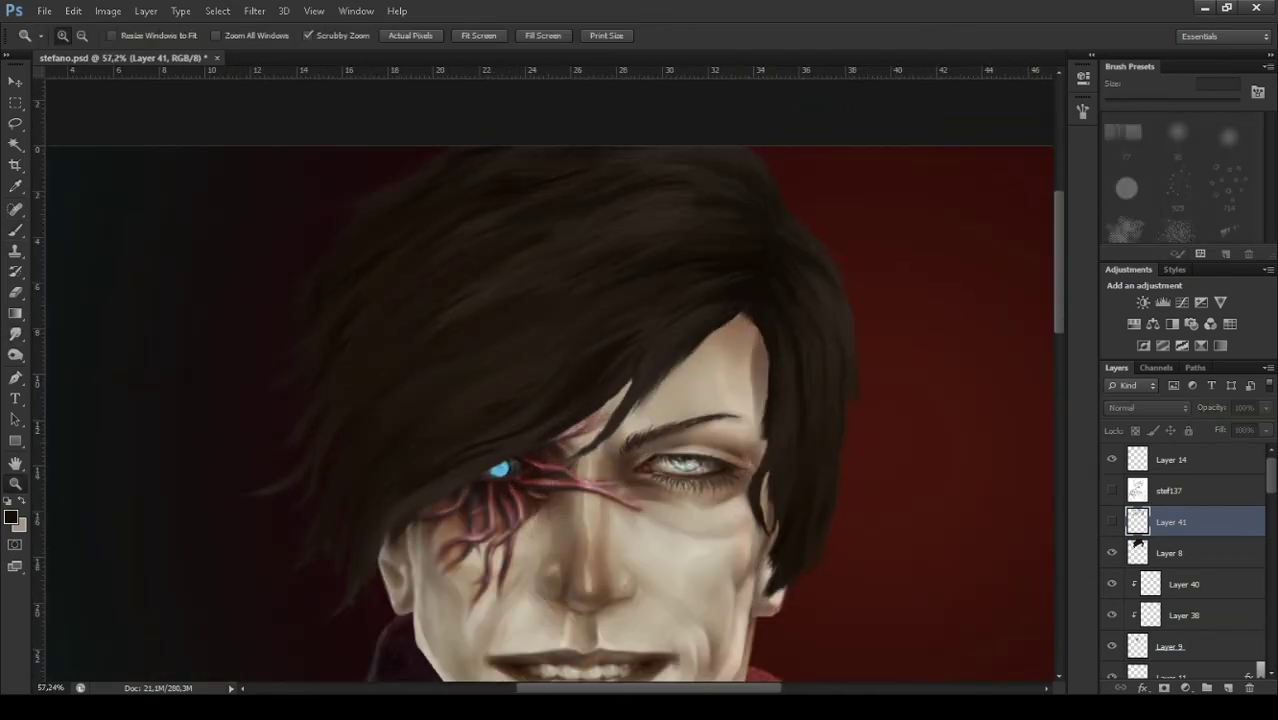
pyautogui.click(1112, 521)
pyautogui.click(1190, 553)
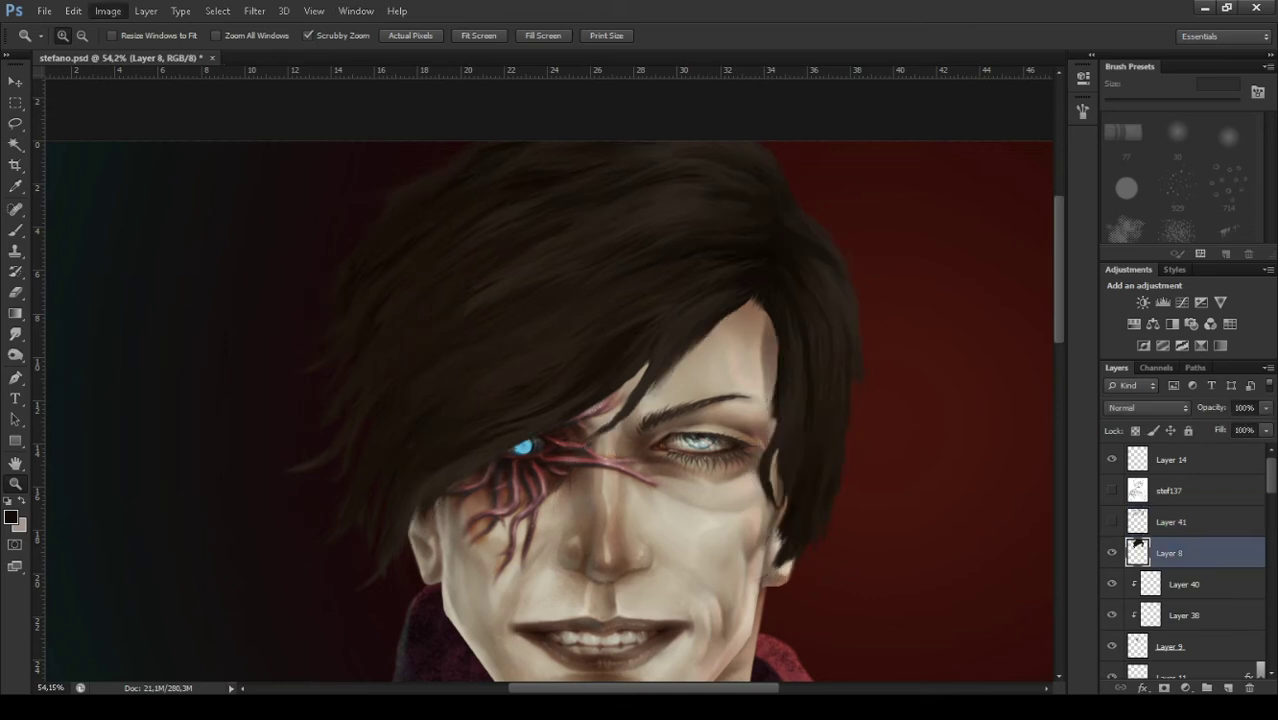
pyautogui.press('i')
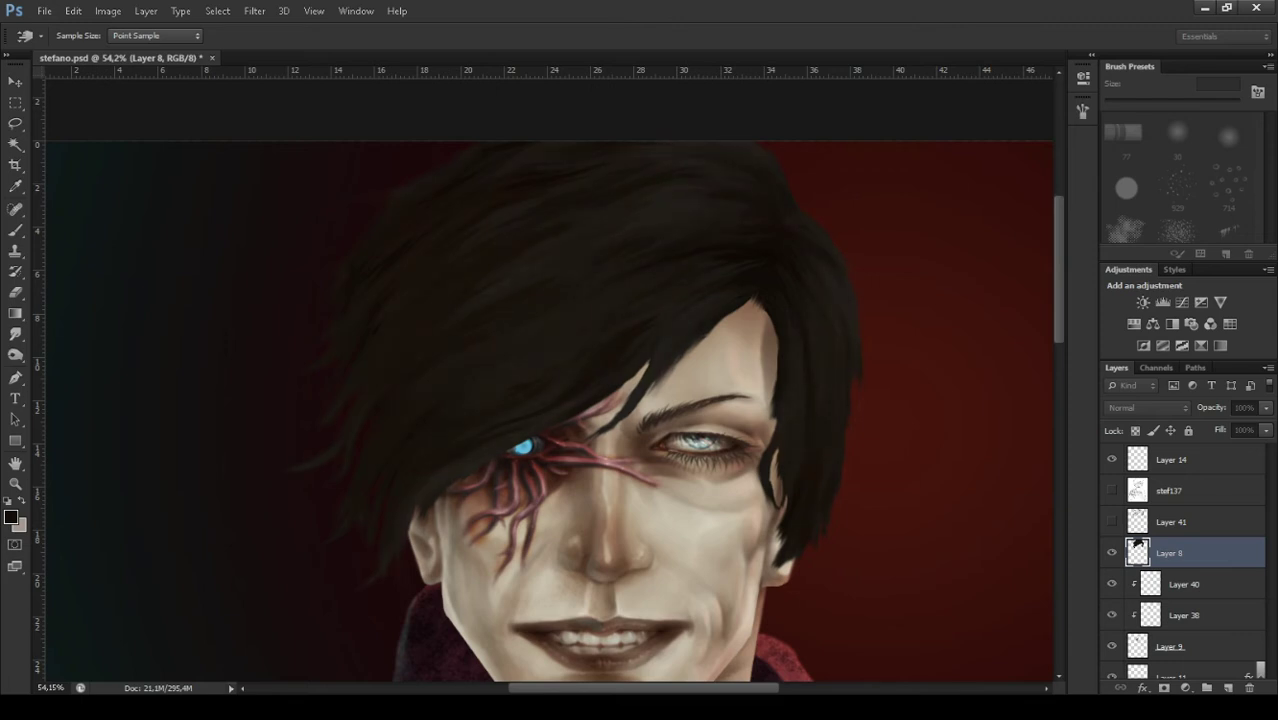
pyautogui.click(1112, 521)
pyautogui.click(1180, 521)
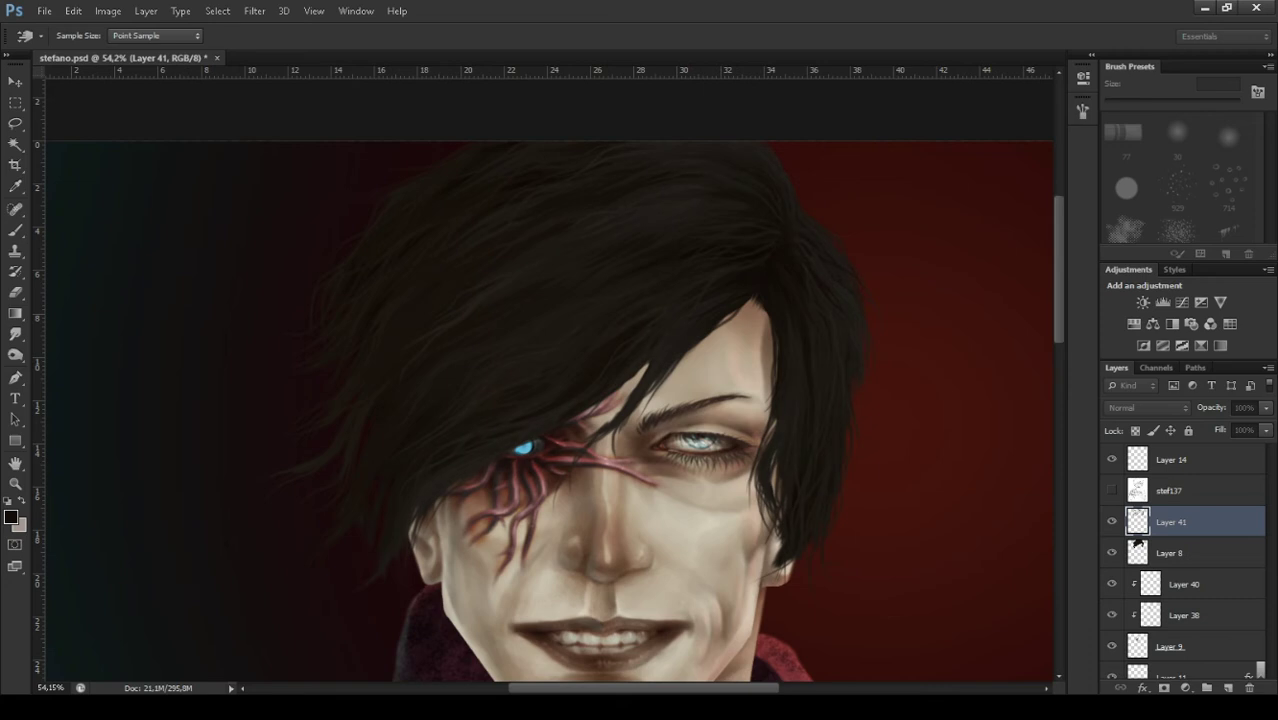
pyautogui.click(1112, 521)
pyautogui.click(1170, 552)
pyautogui.press('i')
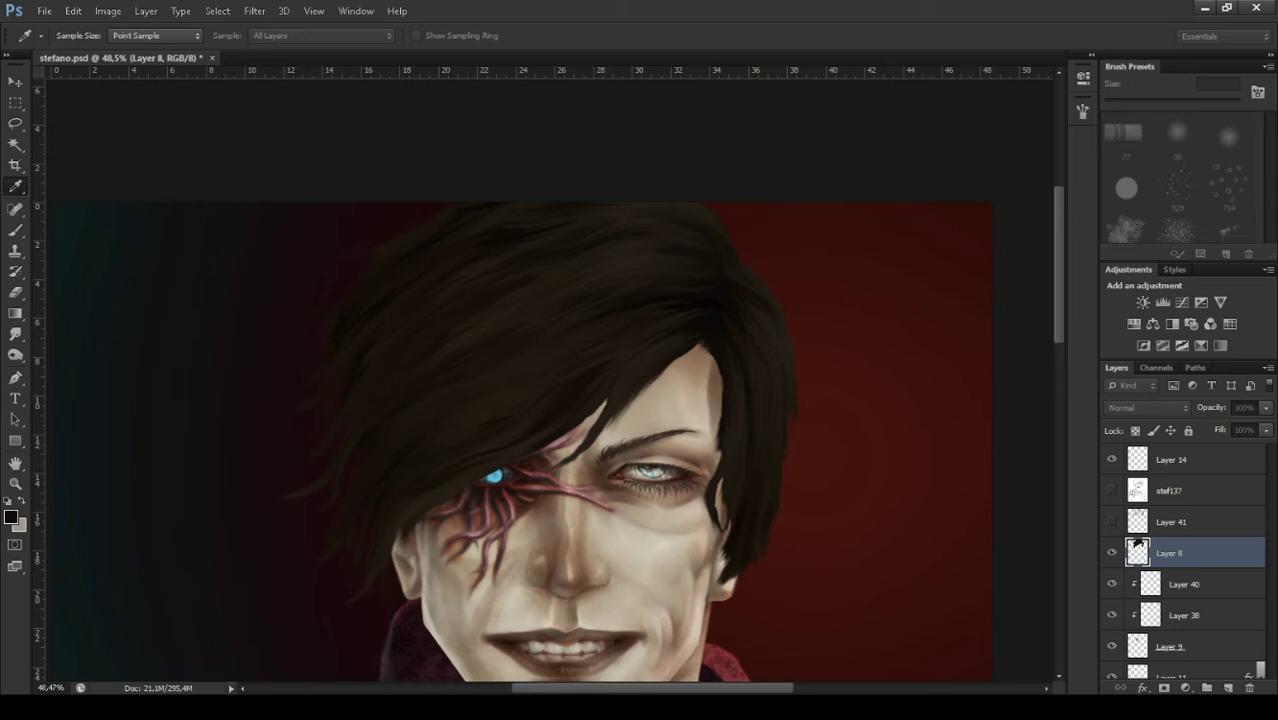
# Show Layer 41 again, then make Layer 8 the working layer.
pyautogui.hotkey('alt', ']')
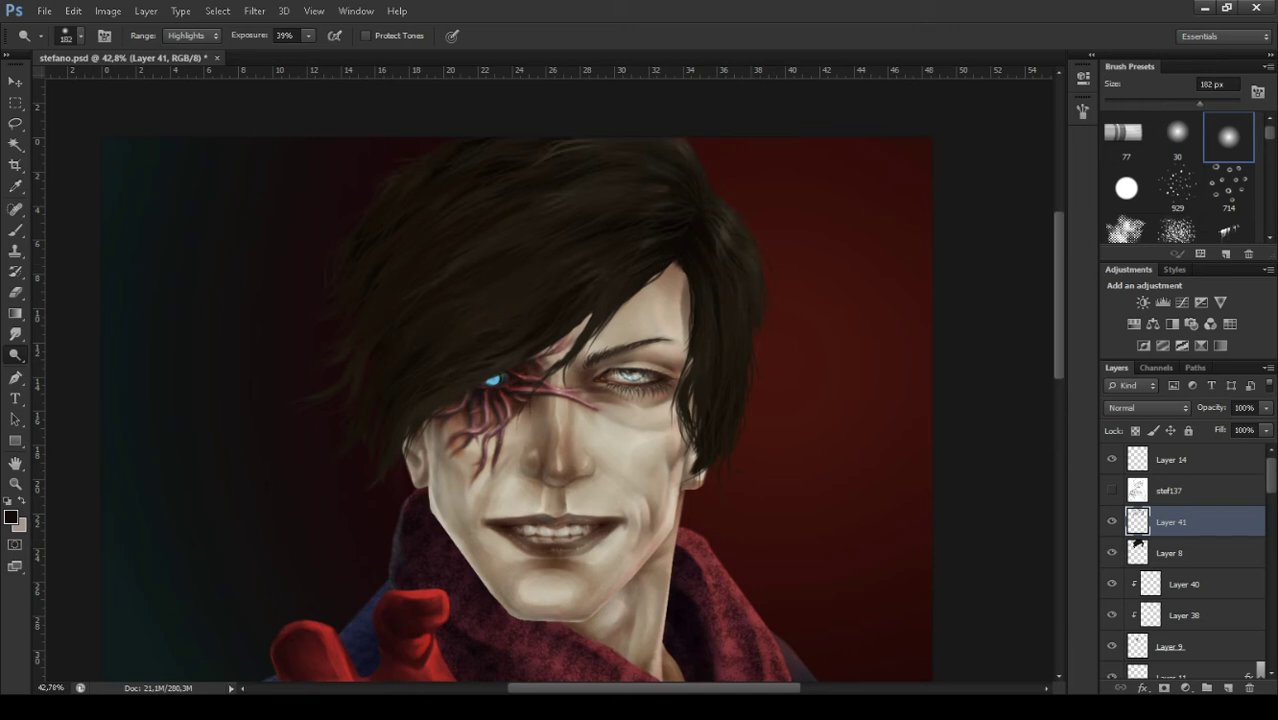
pyautogui.click(1137, 541)
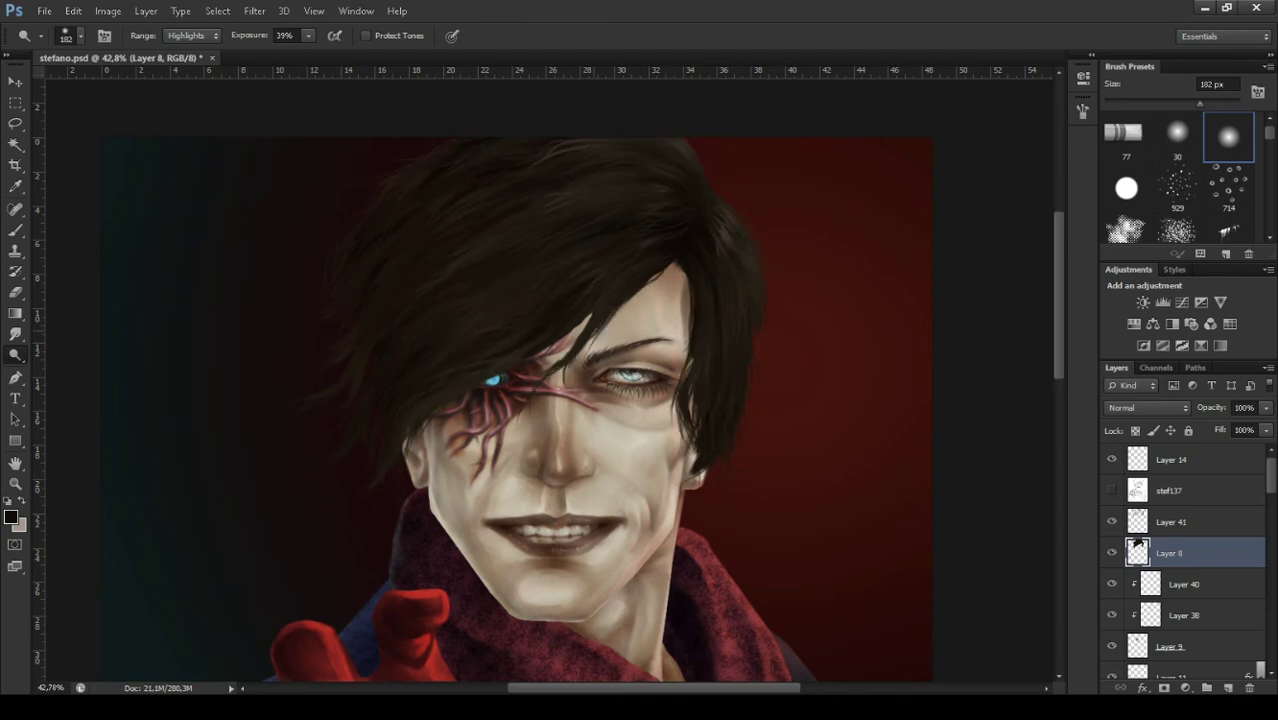
# Clip Layer 41 to Layer 8, set it to Screen, and pick a soft round brush tip.
pyautogui.hotkey('alt', ']')
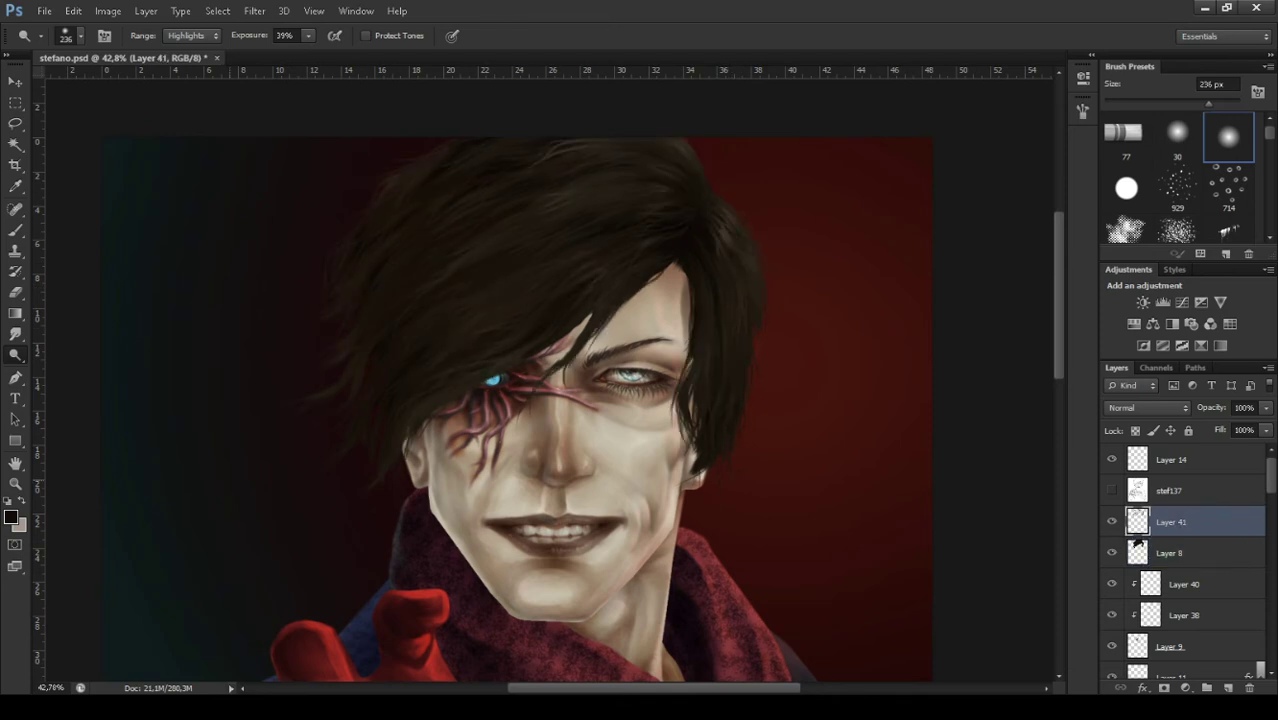
pyautogui.click(1137, 541)
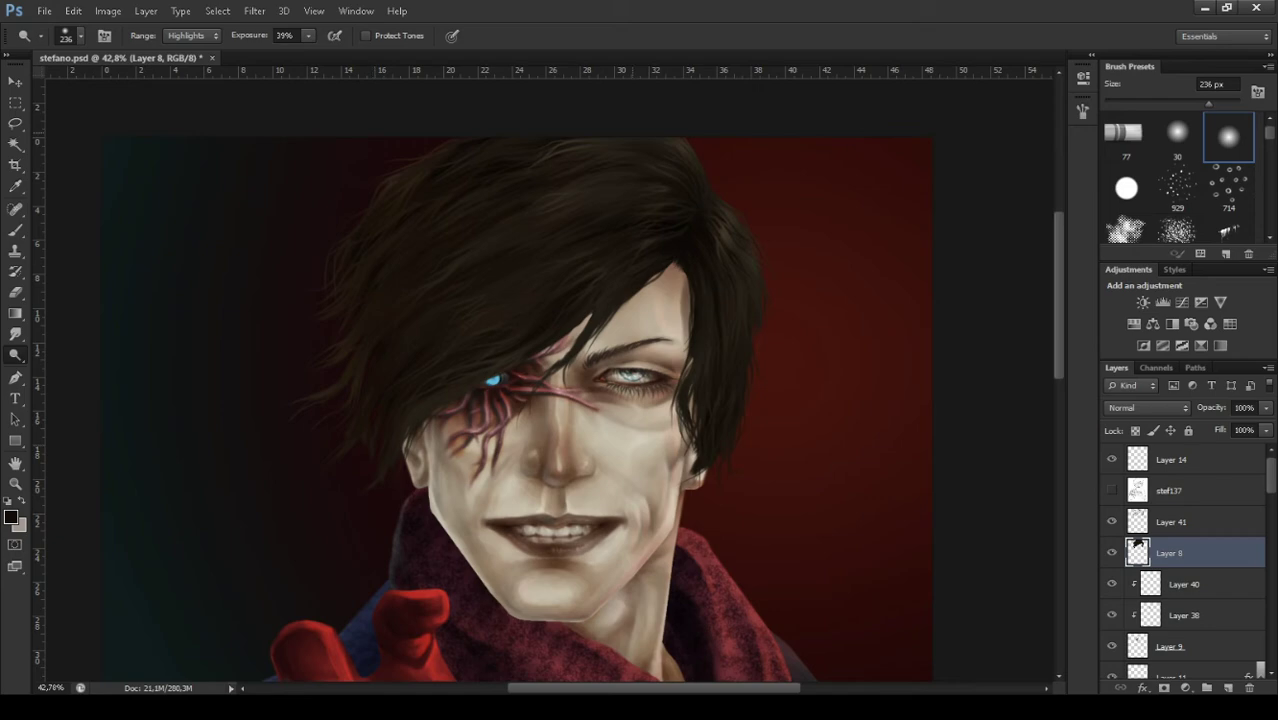
pyautogui.hotkey('alt', ']')
pyautogui.press('z')
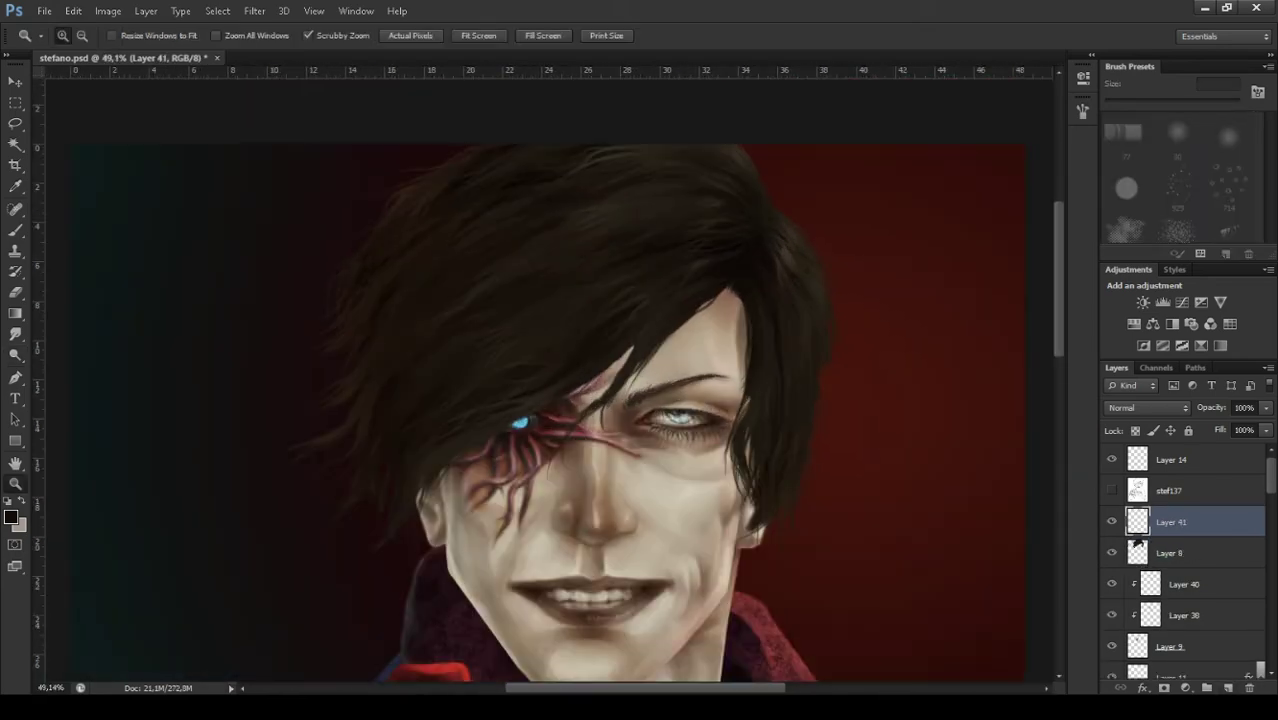
pyautogui.keyDown('alt'); pyautogui.click(1137, 537); pyautogui.keyUp('alt')
pyautogui.moveTo(557, 182); pyautogui.dragTo(640, 182)
pyautogui.press('b')
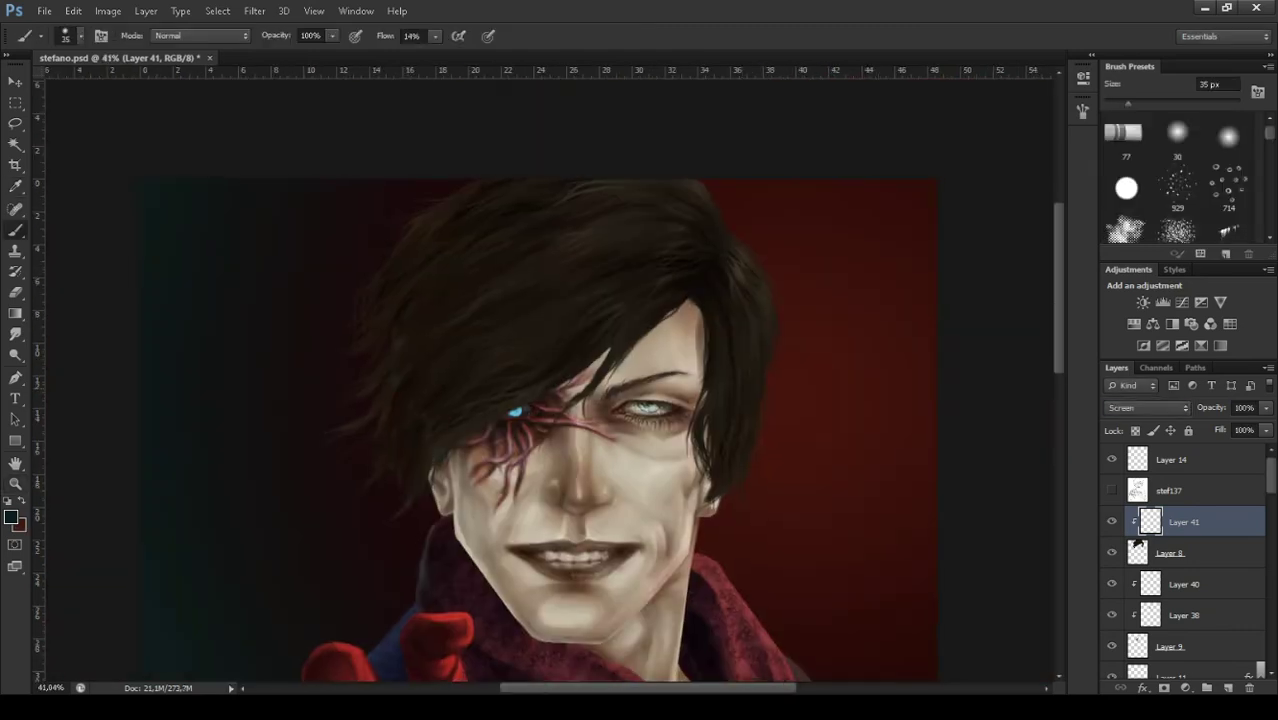
pyautogui.click(1229, 137)
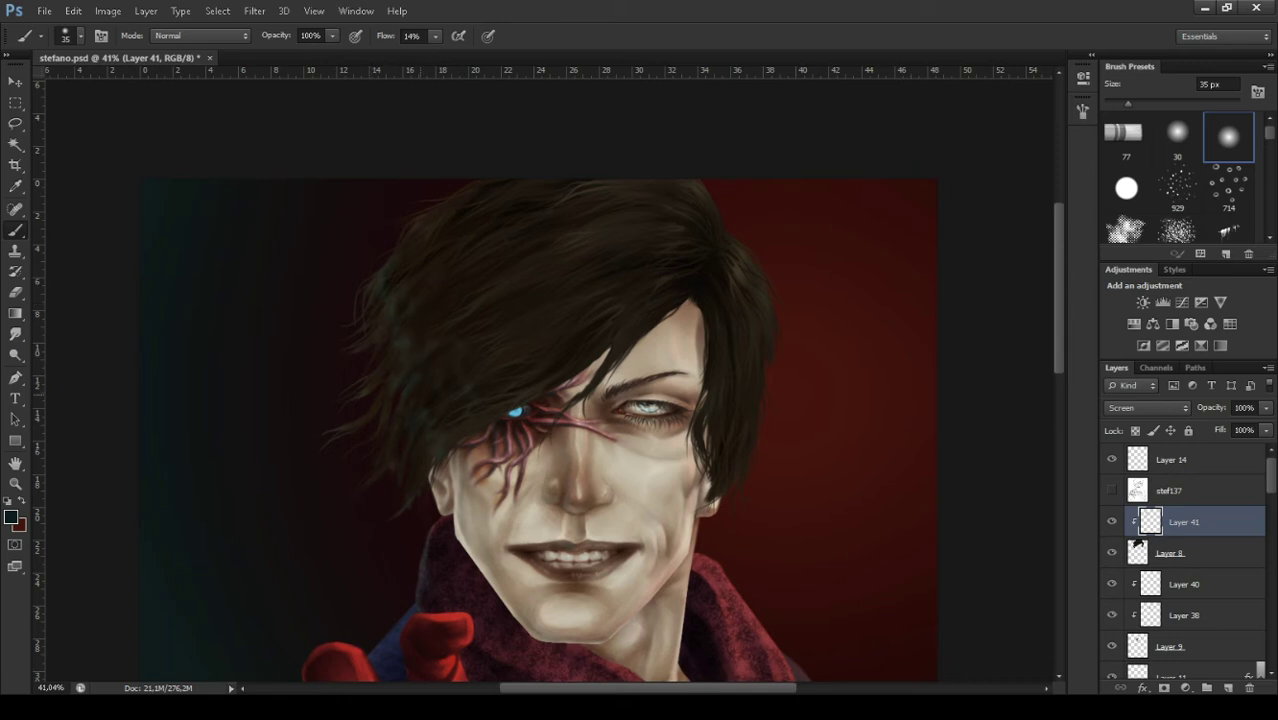
# Refine the strands by alternating Smudge, a small Brush and a large soft Eraser.
pyautogui.press('r')
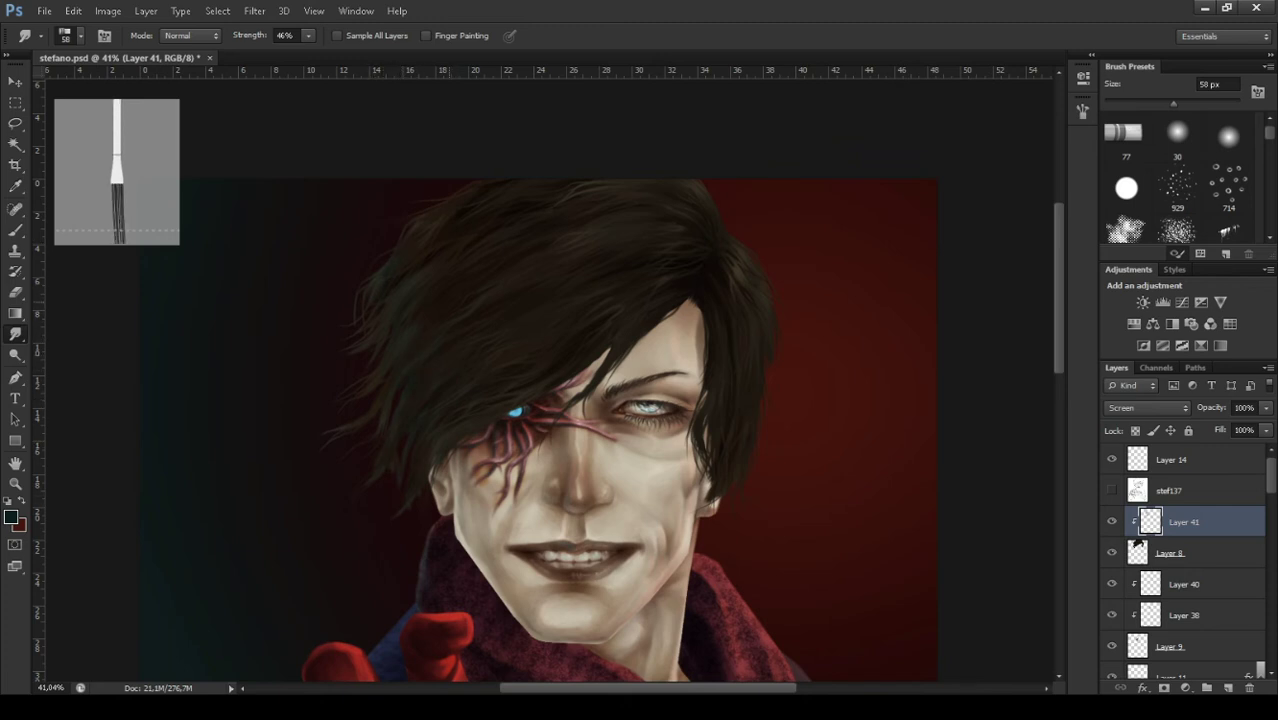
pyautogui.press('b')
pyautogui.press('e')
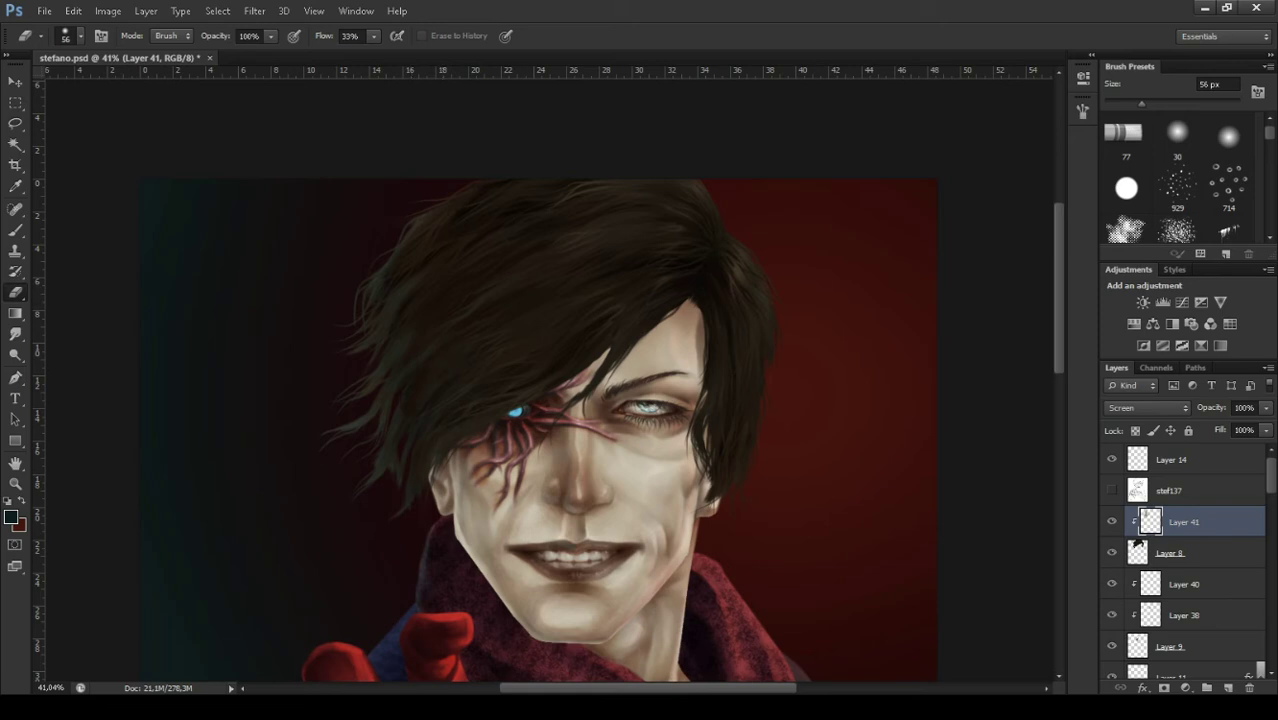
pyautogui.click(15, 333)
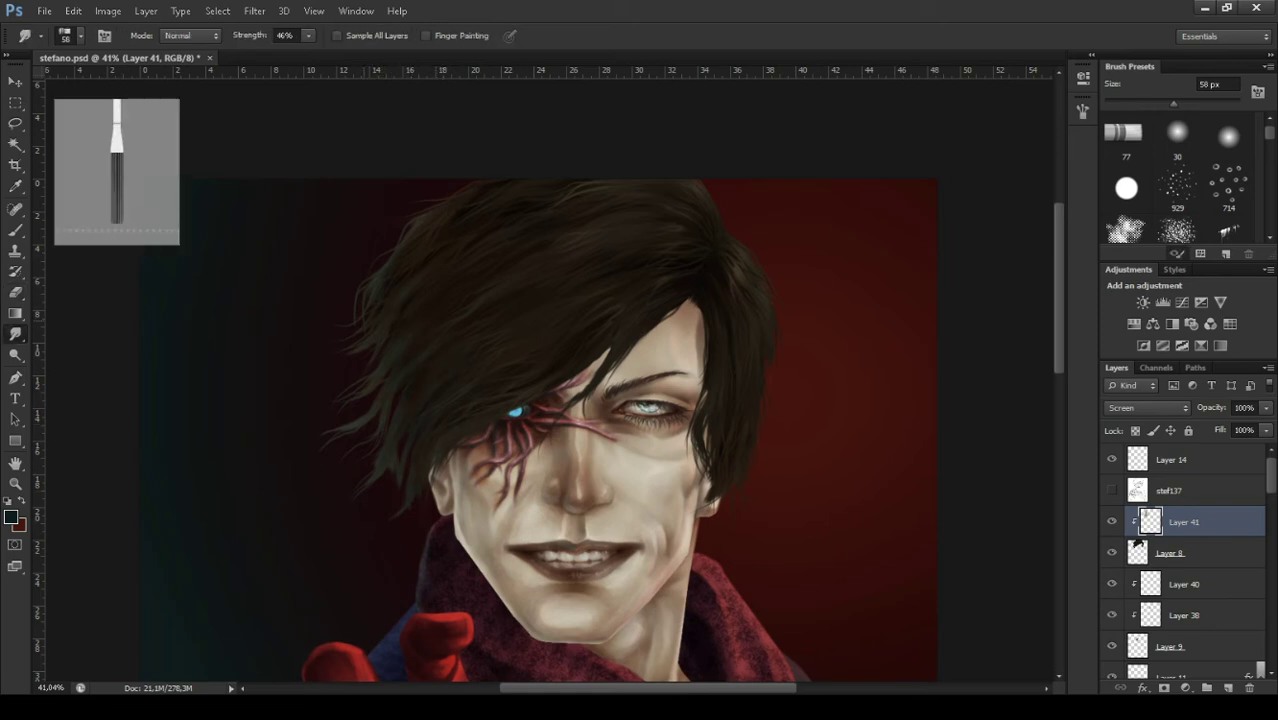
pyautogui.press('e')
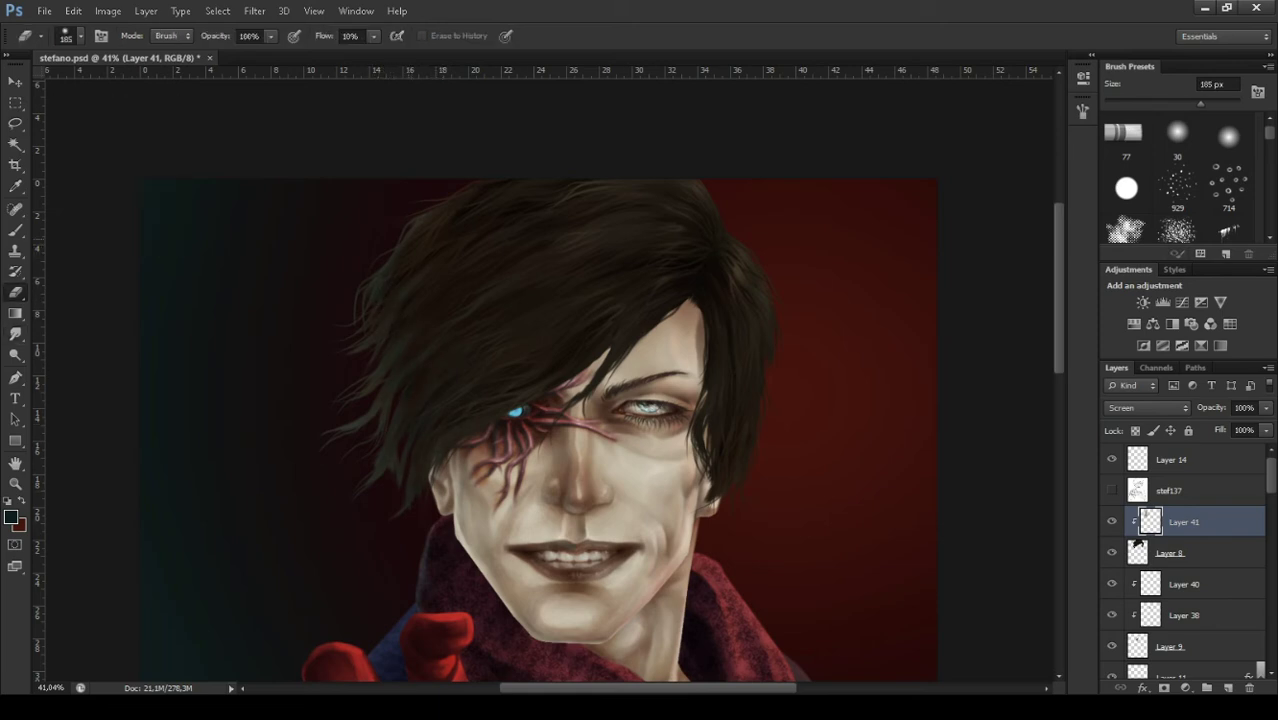
pyautogui.press('b')
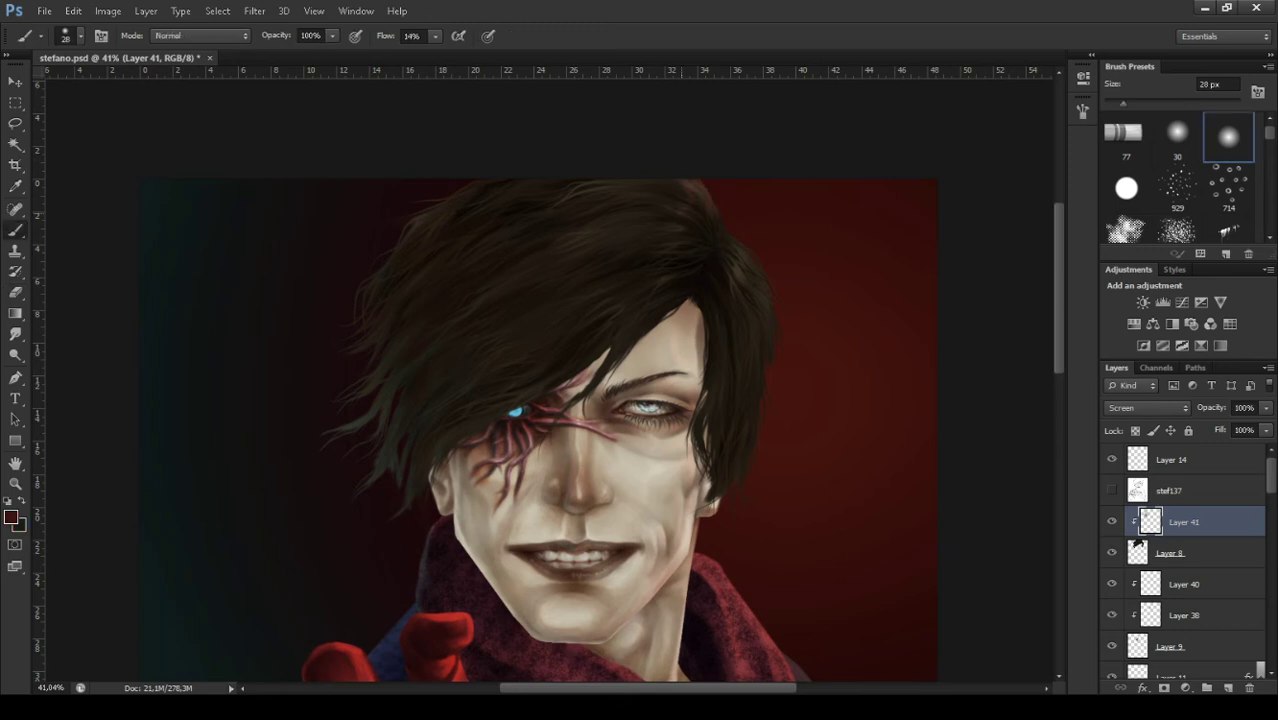
pyautogui.press('r')
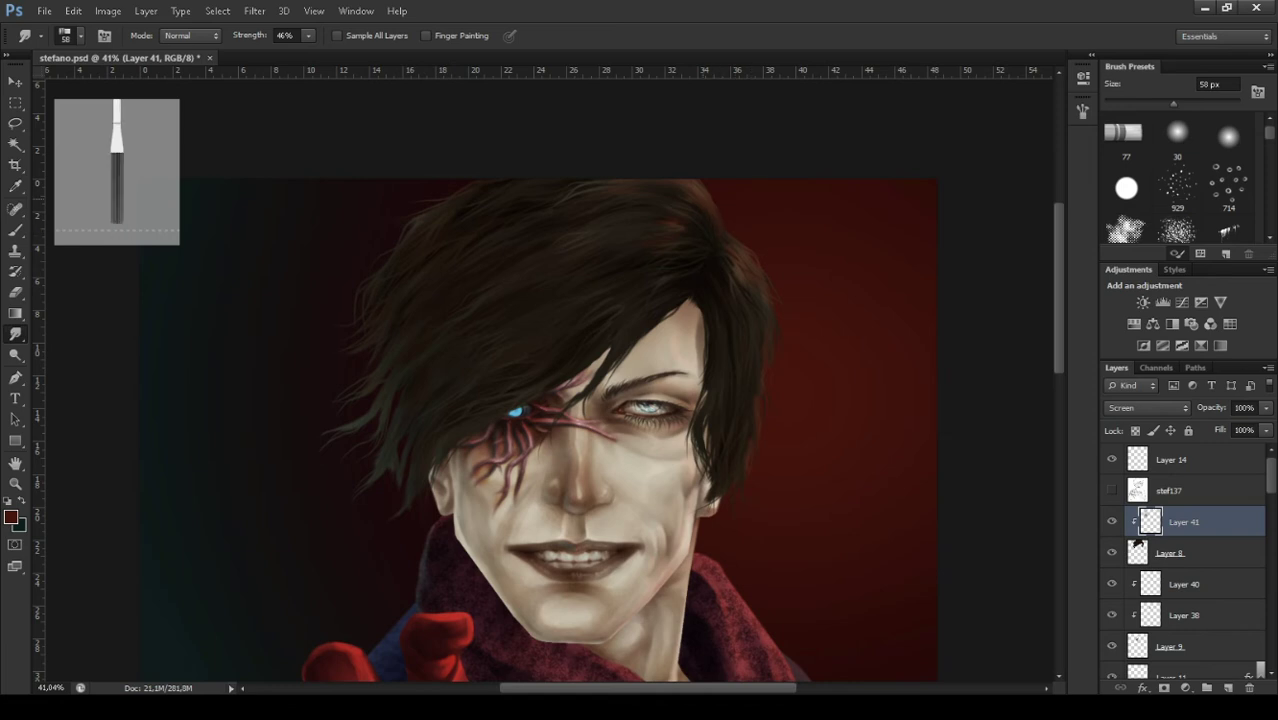
pyautogui.press('b')
pyautogui.press('r')
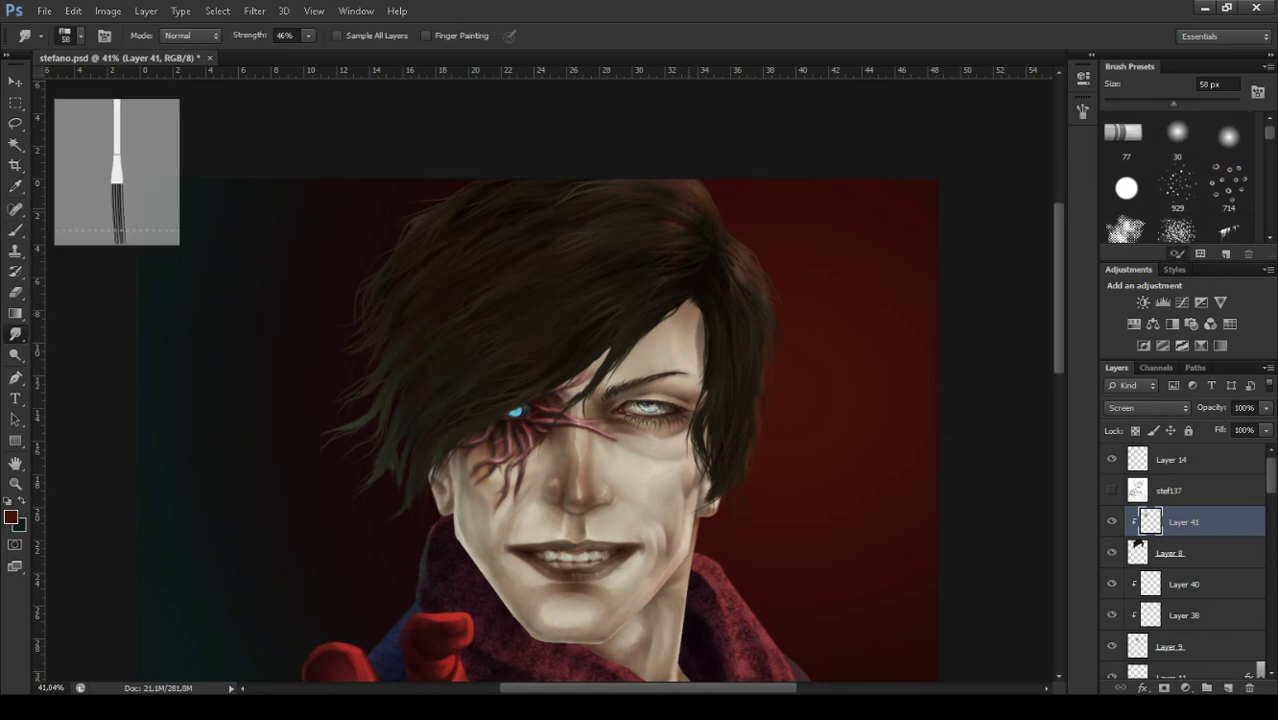
pyautogui.press('b')
pyautogui.press('r')
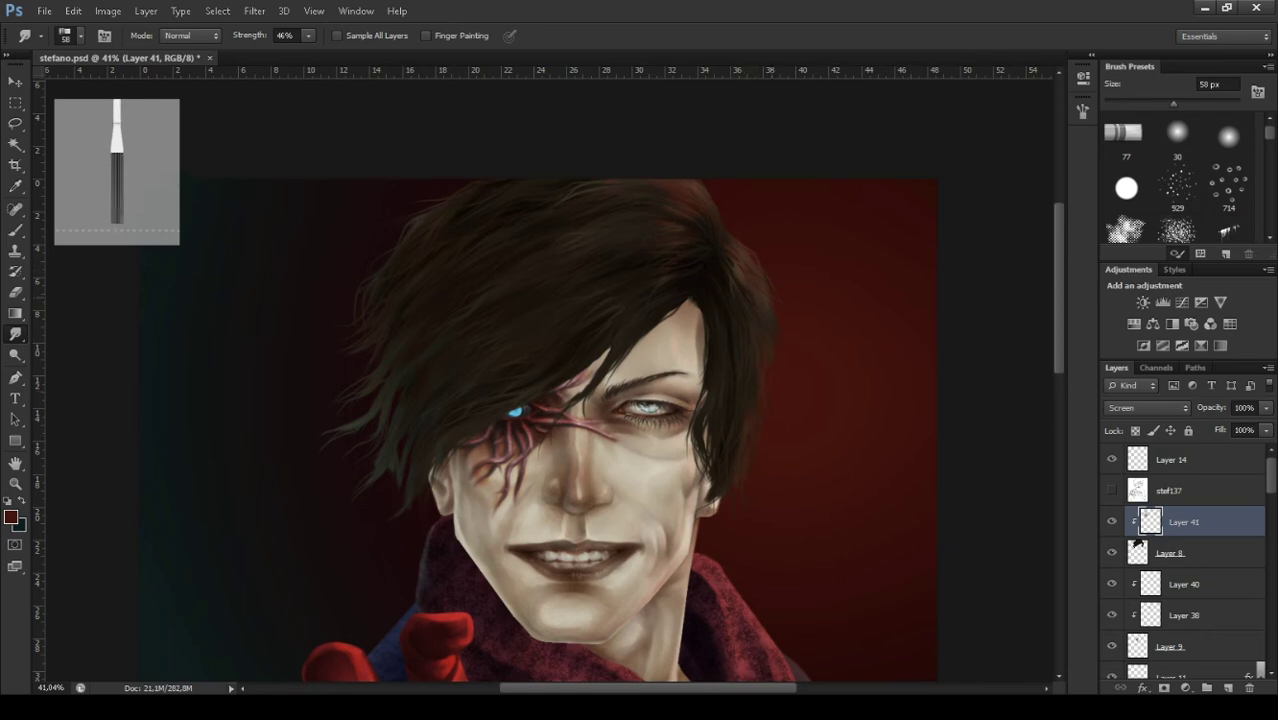
pyautogui.press('e')
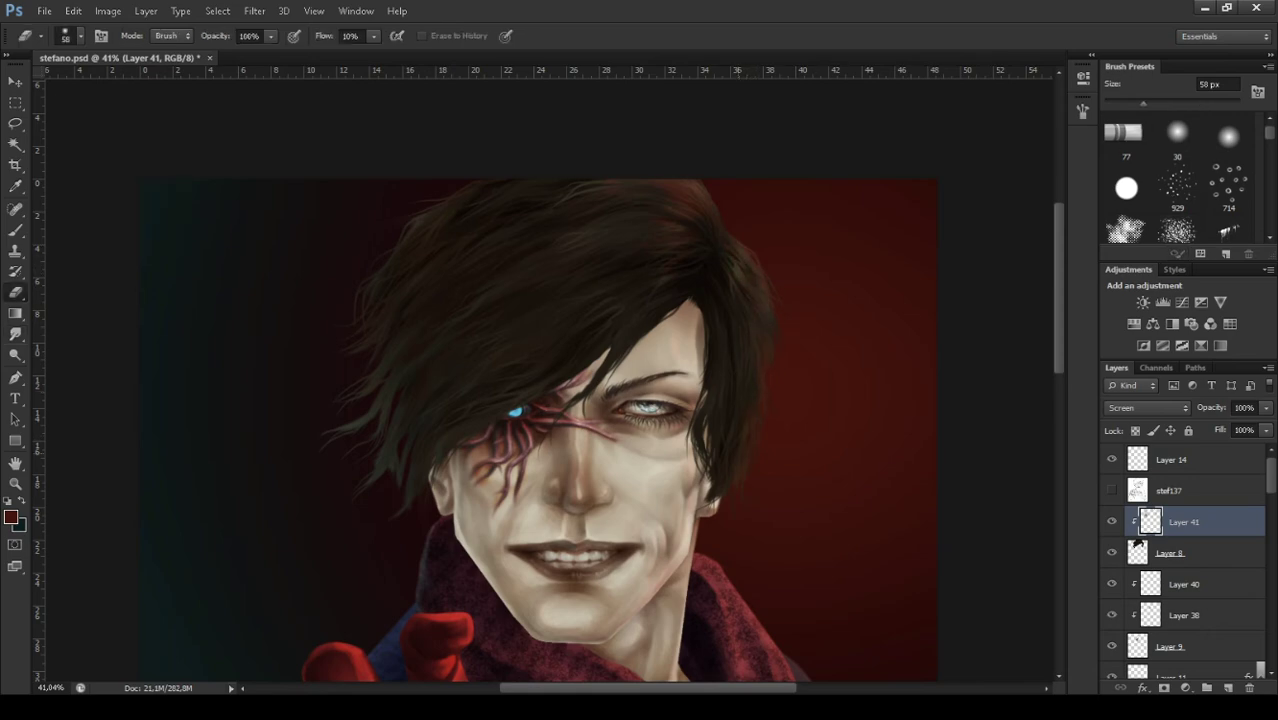
# Zoom in close on the grinning mouth with Layer 33 as the working layer.
pyautogui.press('z')
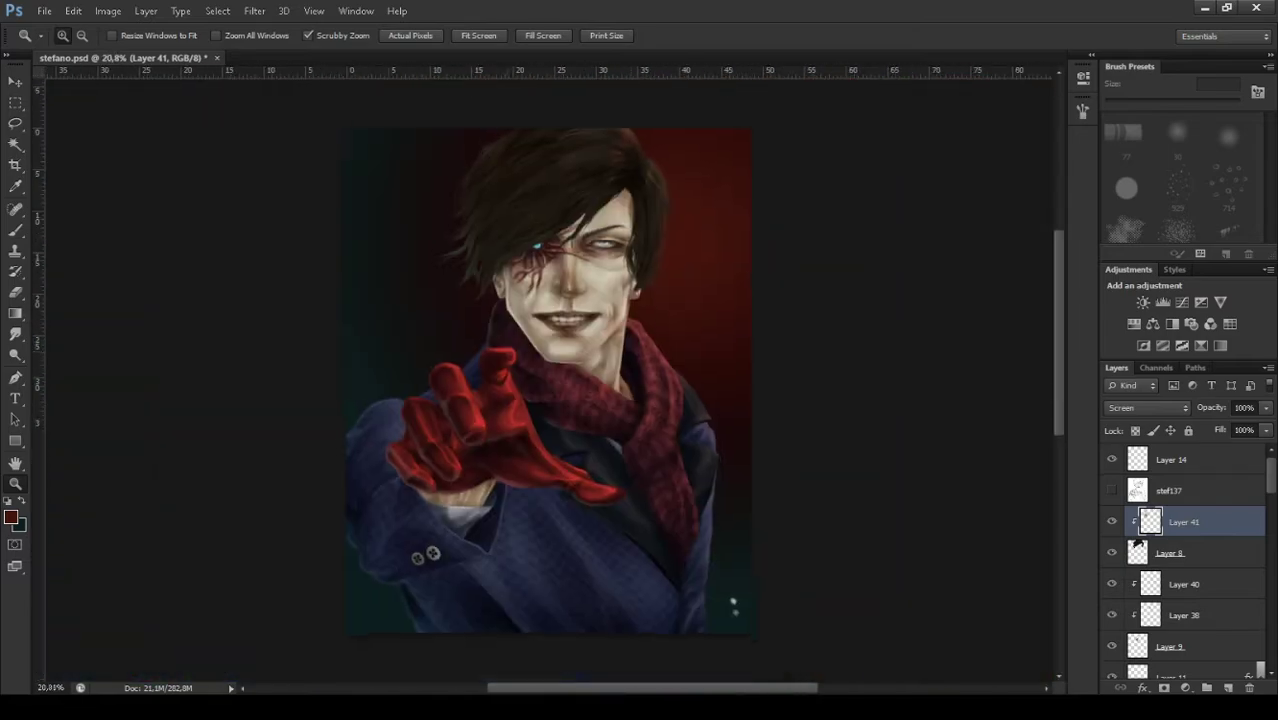
pyautogui.moveTo(549, 381); pyautogui.dragTo(560, 381)
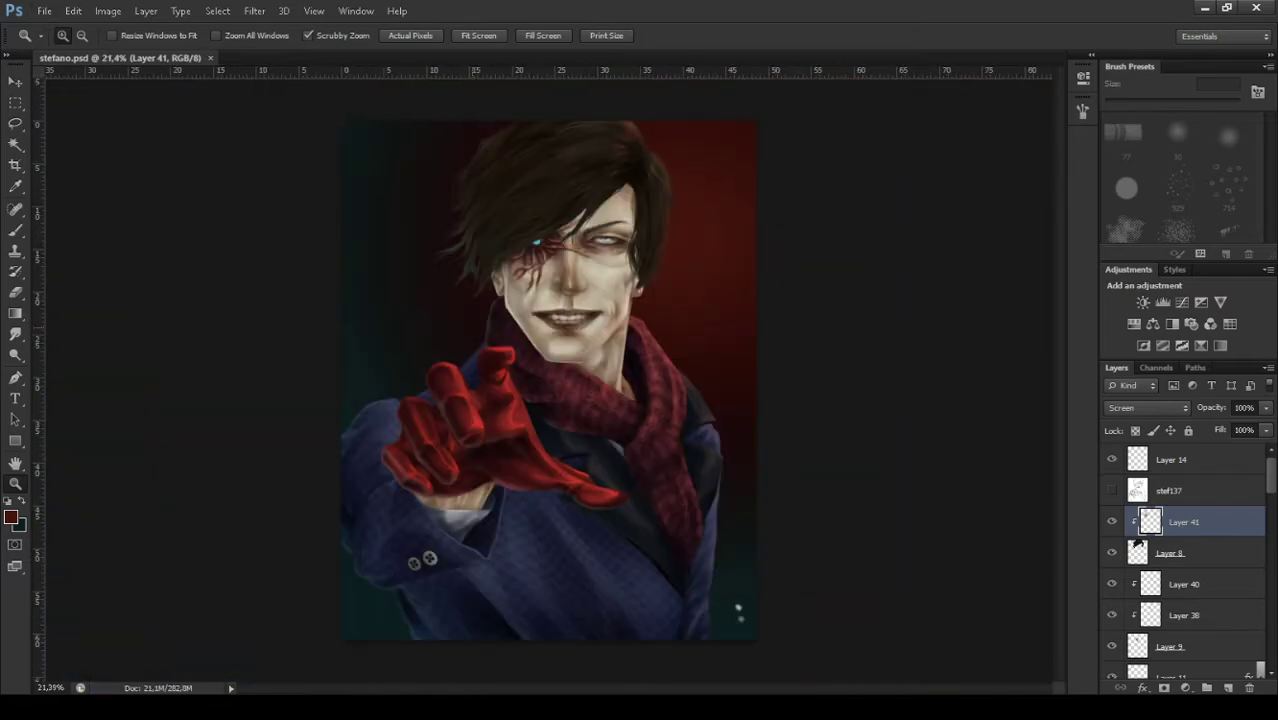
pyautogui.moveTo(577, 295); pyautogui.dragTo(615, 295)
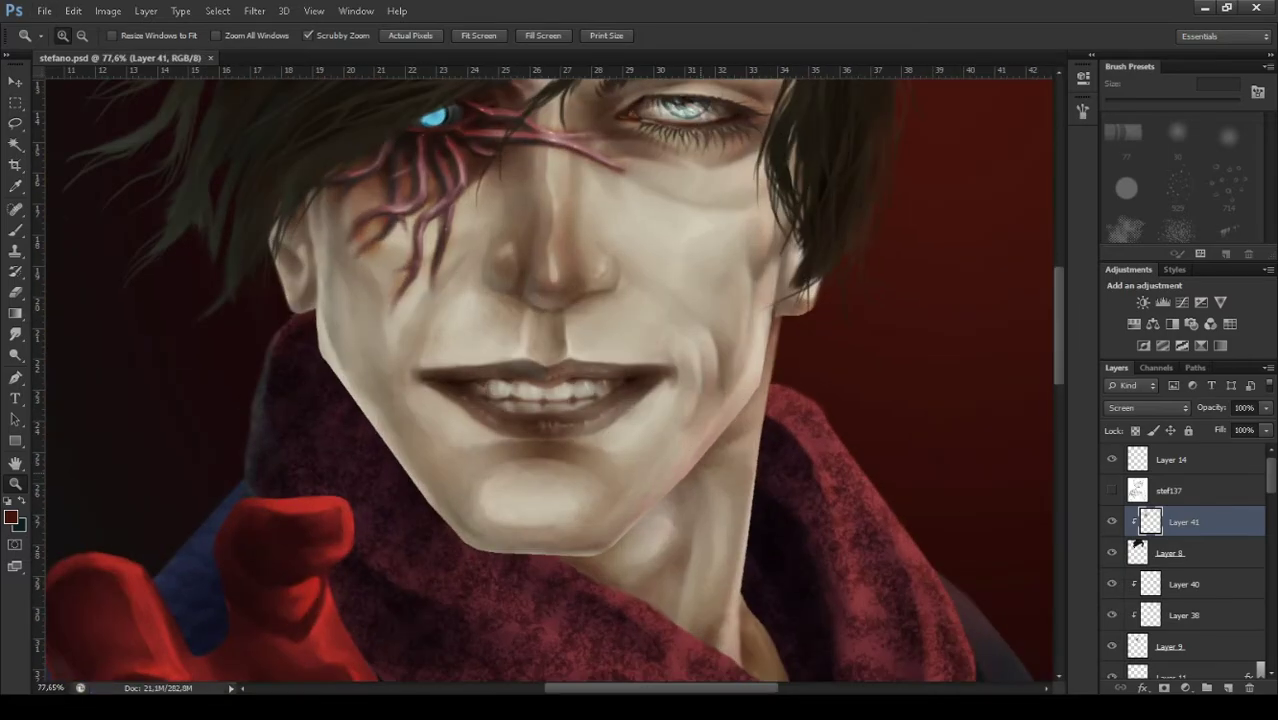
pyautogui.scroll(-3, 1183, 560)
pyautogui.click(1183, 561)
pyautogui.press('o')
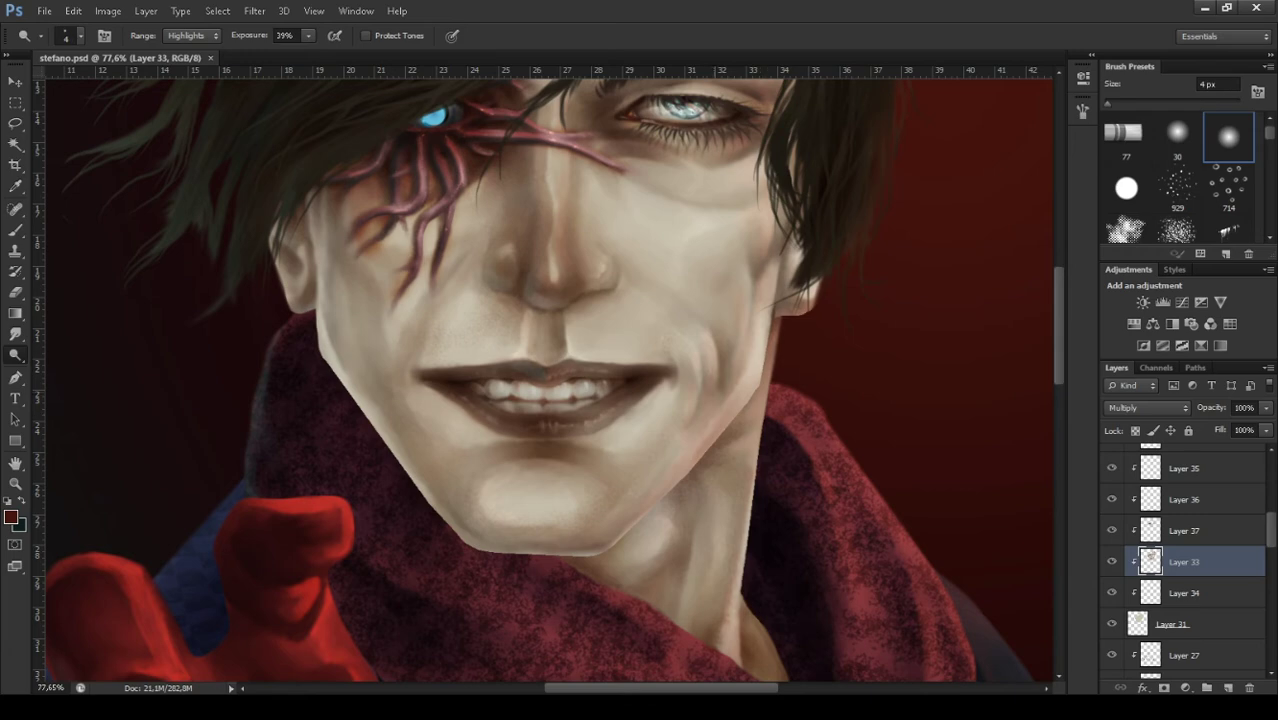
pyautogui.moveTo(690, 400); pyautogui.dragTo(740, 400)
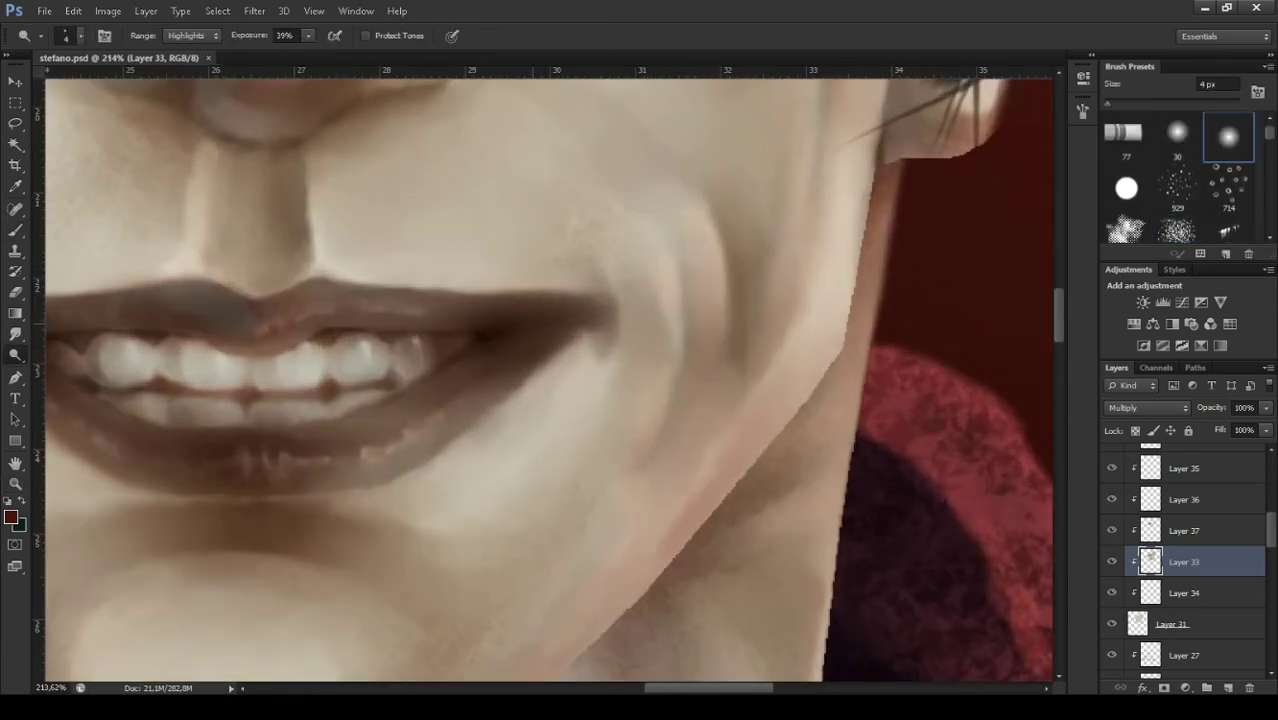
pyautogui.scroll(-1, 1183, 560)
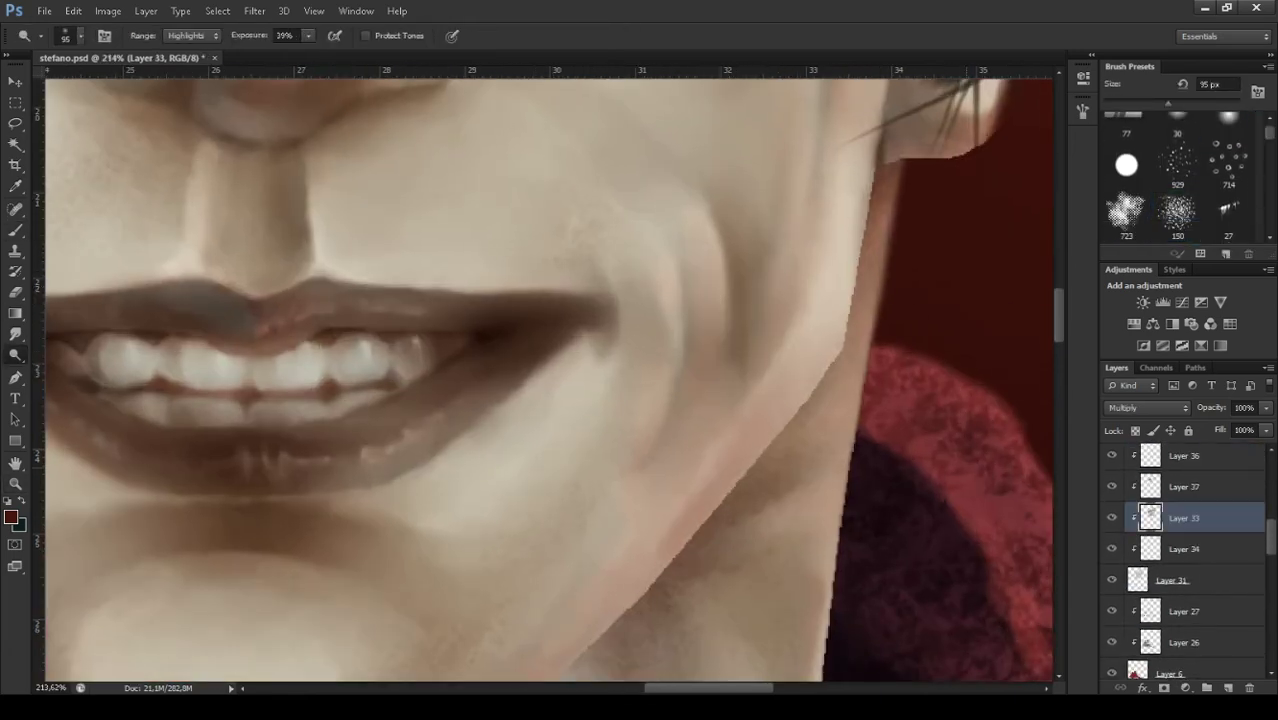
# Dodge, burn and re-dodge the cheek fold beside the grin, then zoom out to the full portrait.
pyautogui.moveTo(708, 258); pyautogui.dragTo(710, 348)
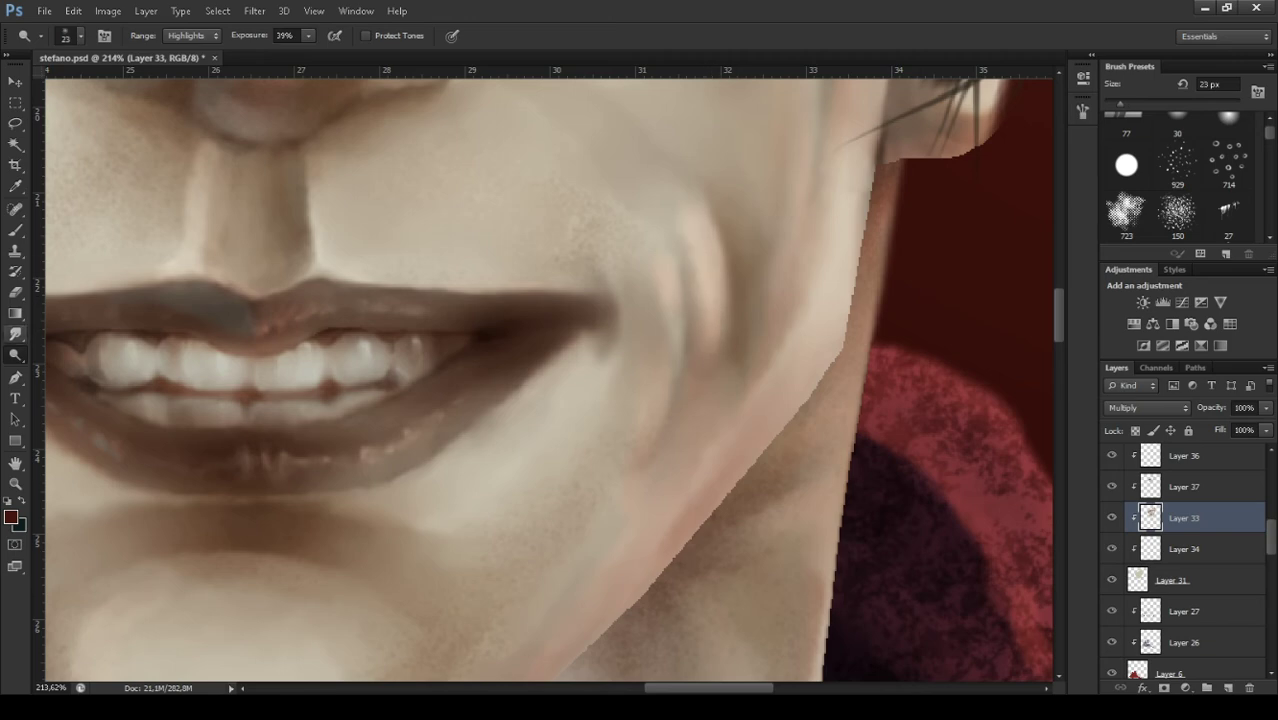
pyautogui.press(']')
pyautogui.press(']')
pyautogui.press(']')
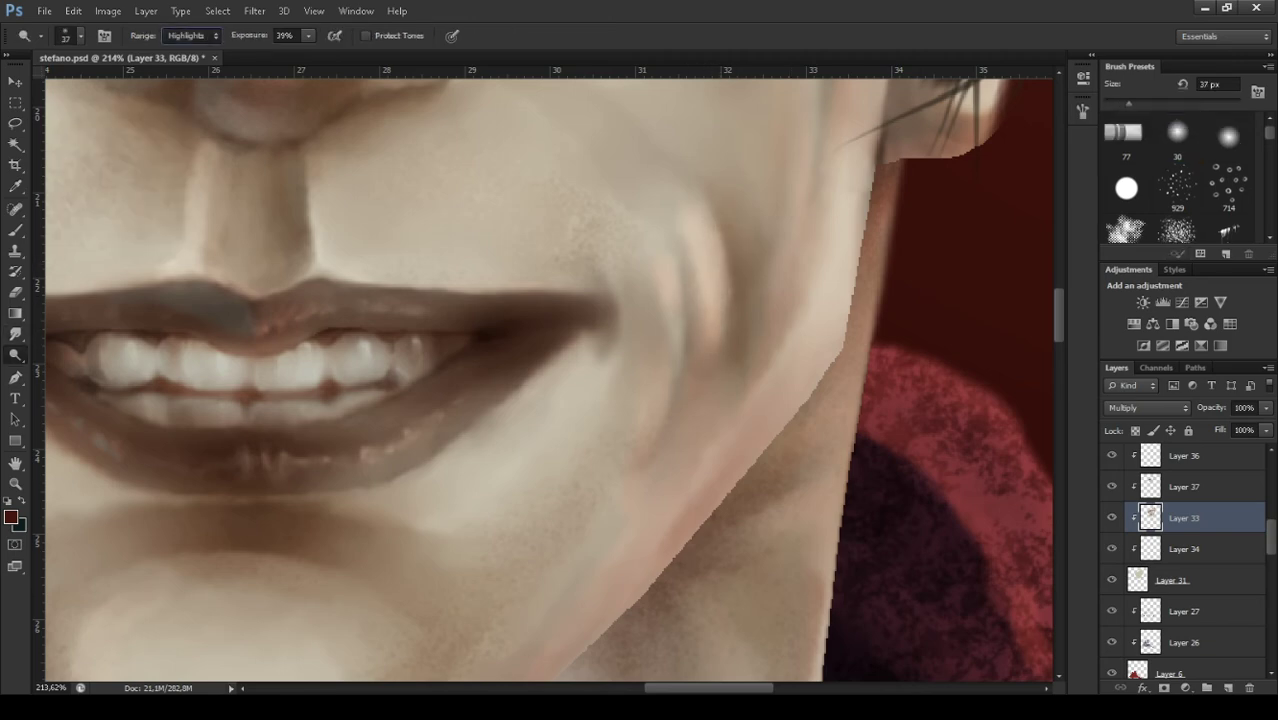
pyautogui.moveTo(738, 346); pyautogui.dragTo(726, 210)
pyautogui.hotkey('shift', 'o')
pyautogui.moveTo(728, 322); pyautogui.dragTo(710, 234)
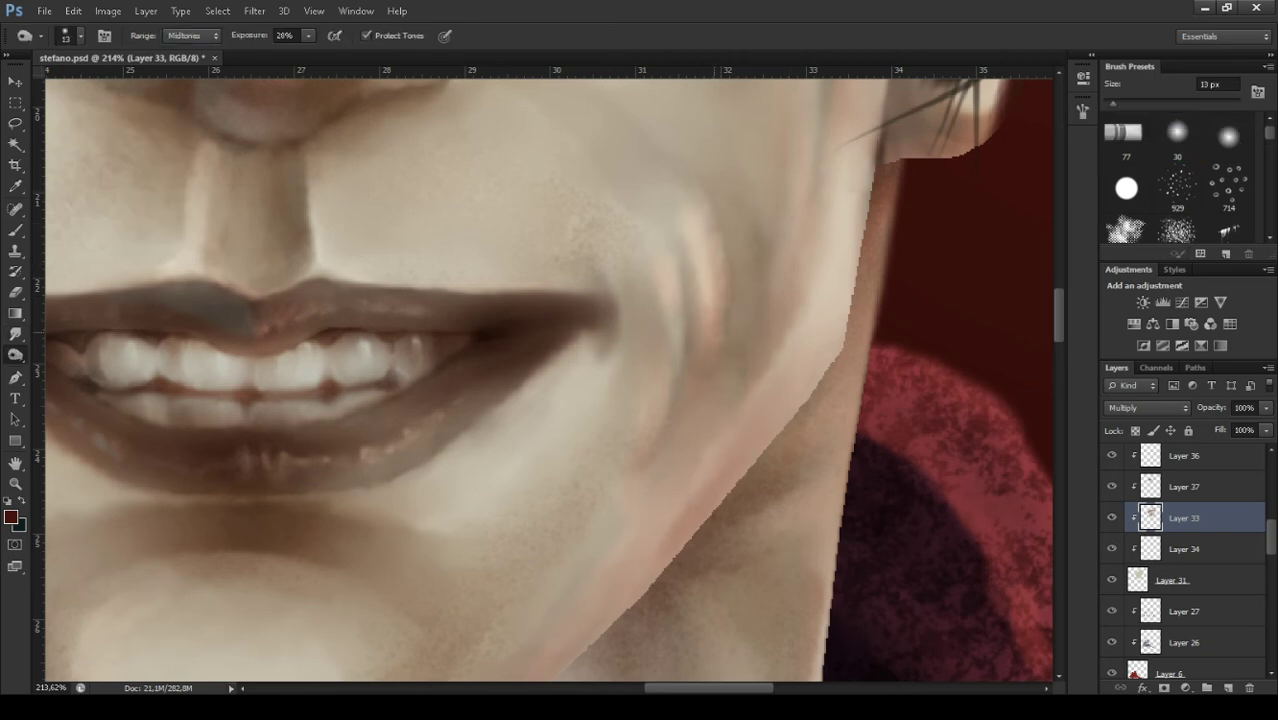
pyautogui.hotkey('shift', 'r')
pyautogui.hotkey('shift', 'r')
pyautogui.hotkey('shift', 'o')
pyautogui.hotkey('shift', 'o')
pyautogui.moveTo(758, 304); pyautogui.dragTo(745, 260)
pyautogui.press('r')
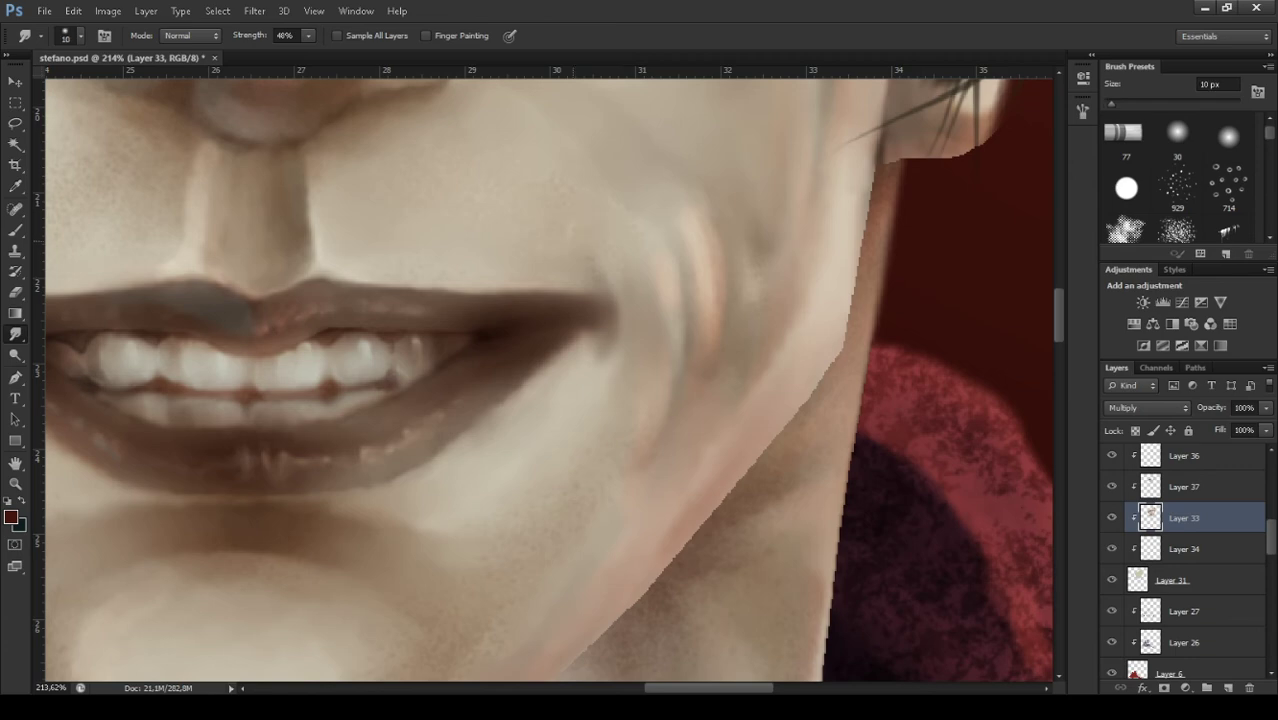
pyautogui.press('z')
pyautogui.moveTo(775, 378)
pyautogui.mouseDown()
pyautogui.moveTo(525, 678)
pyautogui.moveTo(429, 558)
pyautogui.mouseUp()
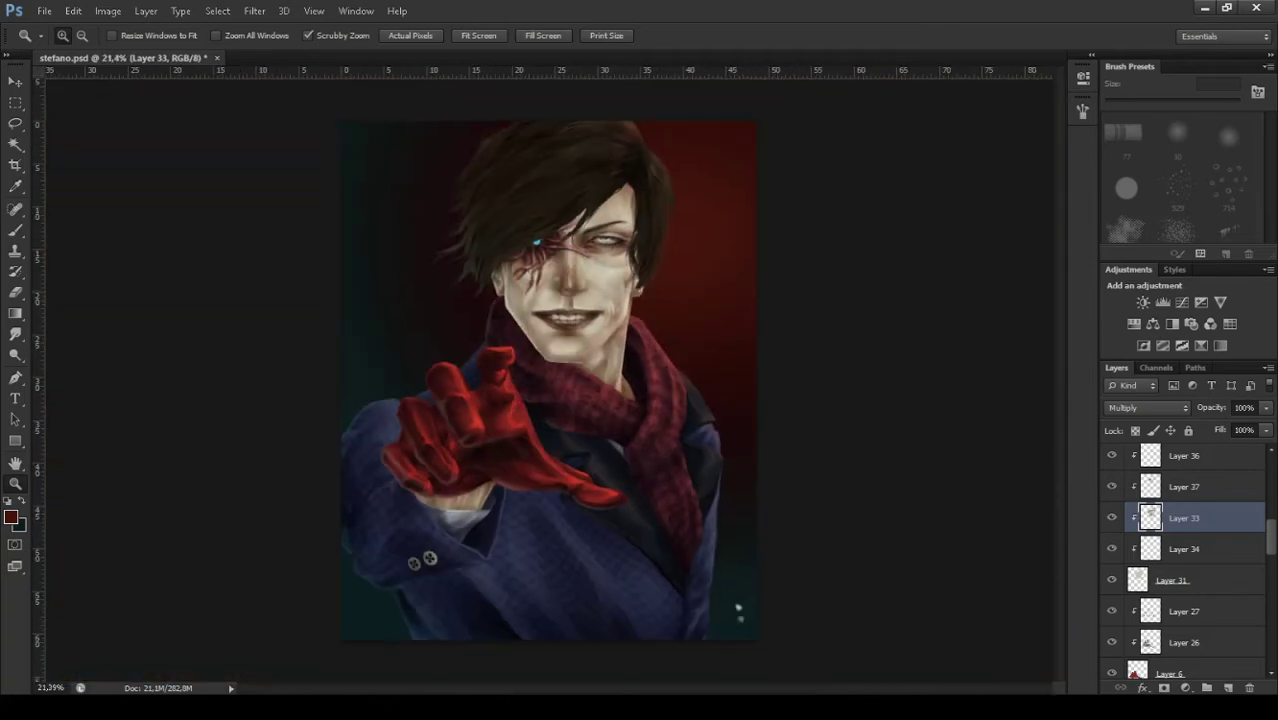
# Save, then on a new layer paint pale highlights at 40% flow along the cuff edge and below the glove.
pyautogui.hotkey('ctrl', 's')
pyautogui.hotkey('ctrl', 'shift', 'alt', 'n')
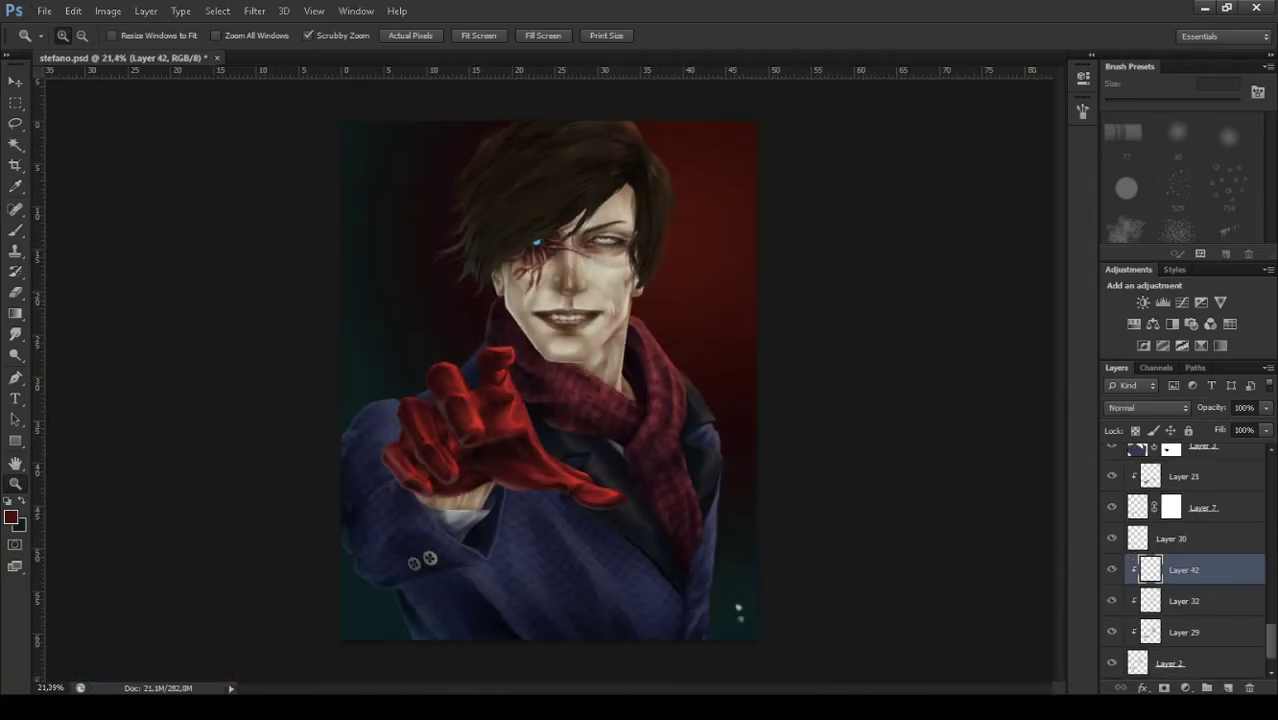
pyautogui.moveTo(455, 535); pyautogui.dragTo(530, 535)
pyautogui.press('b')
pyautogui.hotkey('shift', '4')
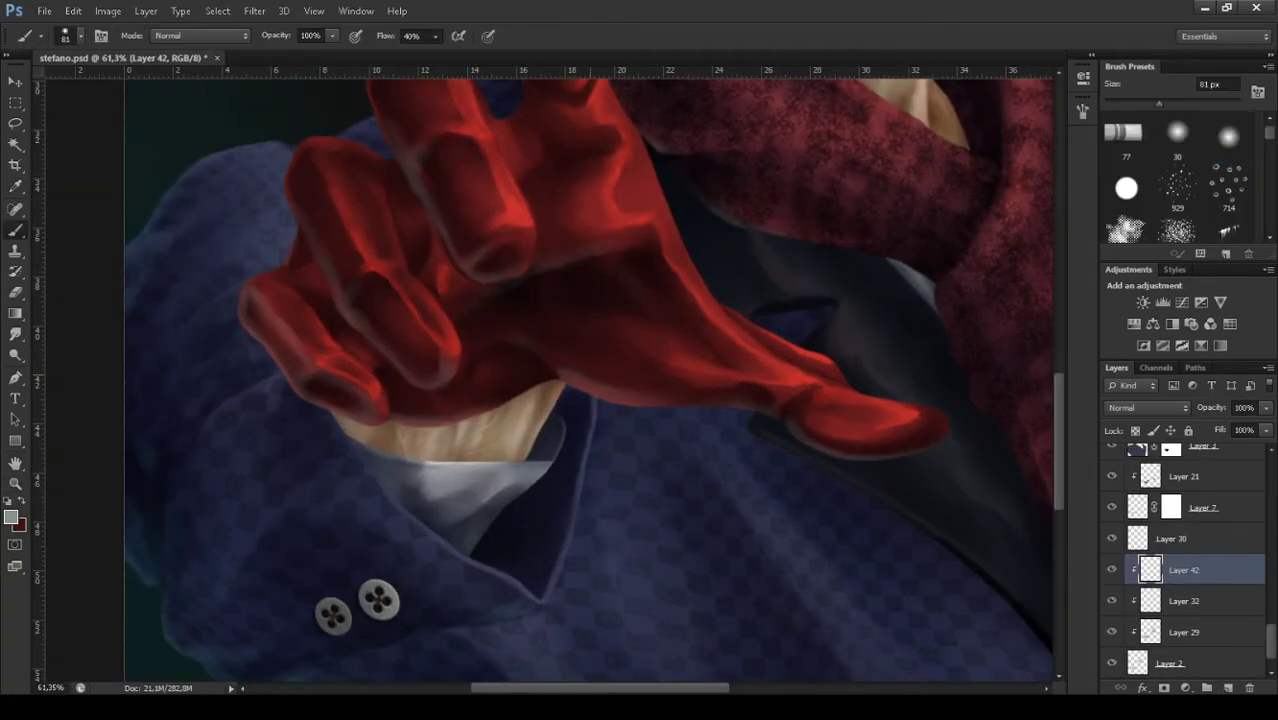
pyautogui.moveTo(340, 420)
pyautogui.mouseDown()
pyautogui.moveTo(415, 442)
pyautogui.moveTo(398, 444)
pyautogui.mouseUp()
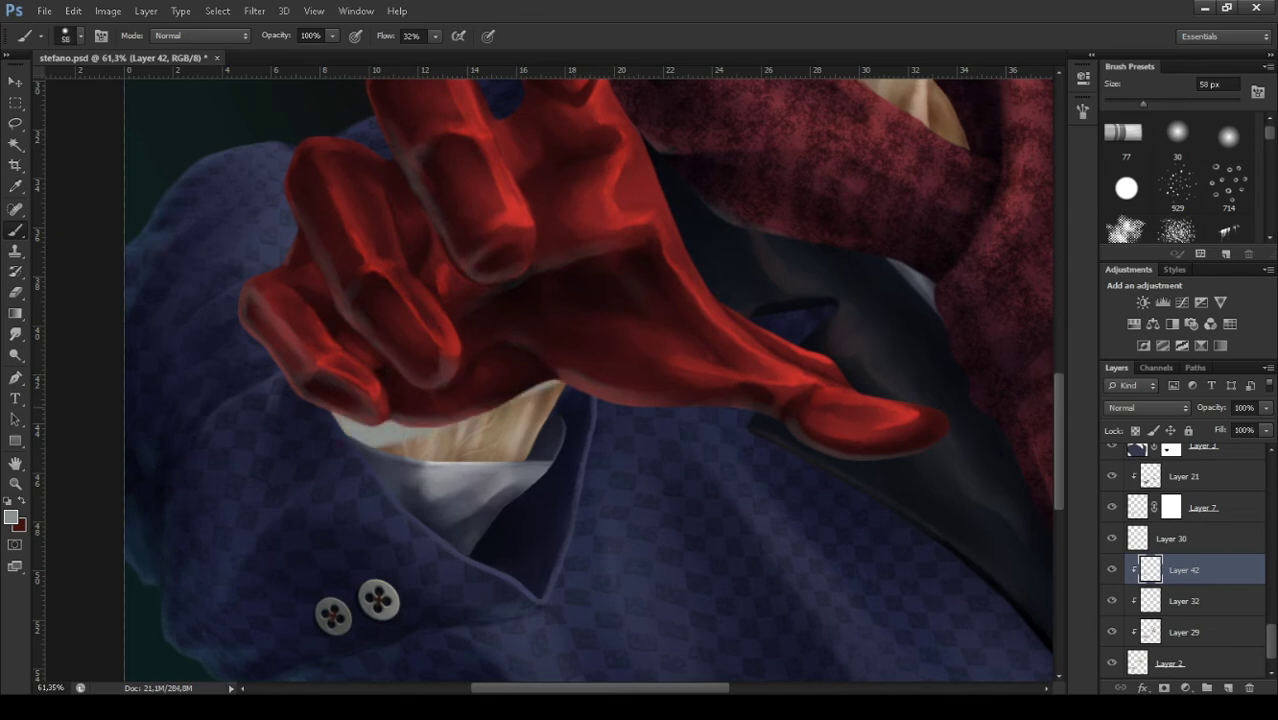
pyautogui.moveTo(482, 455); pyautogui.dragTo(538, 425)
# Paint and blend pale grey strokes along the neck and collar.
pyautogui.moveTo(600, 250); pyautogui.dragTo(400, 580)
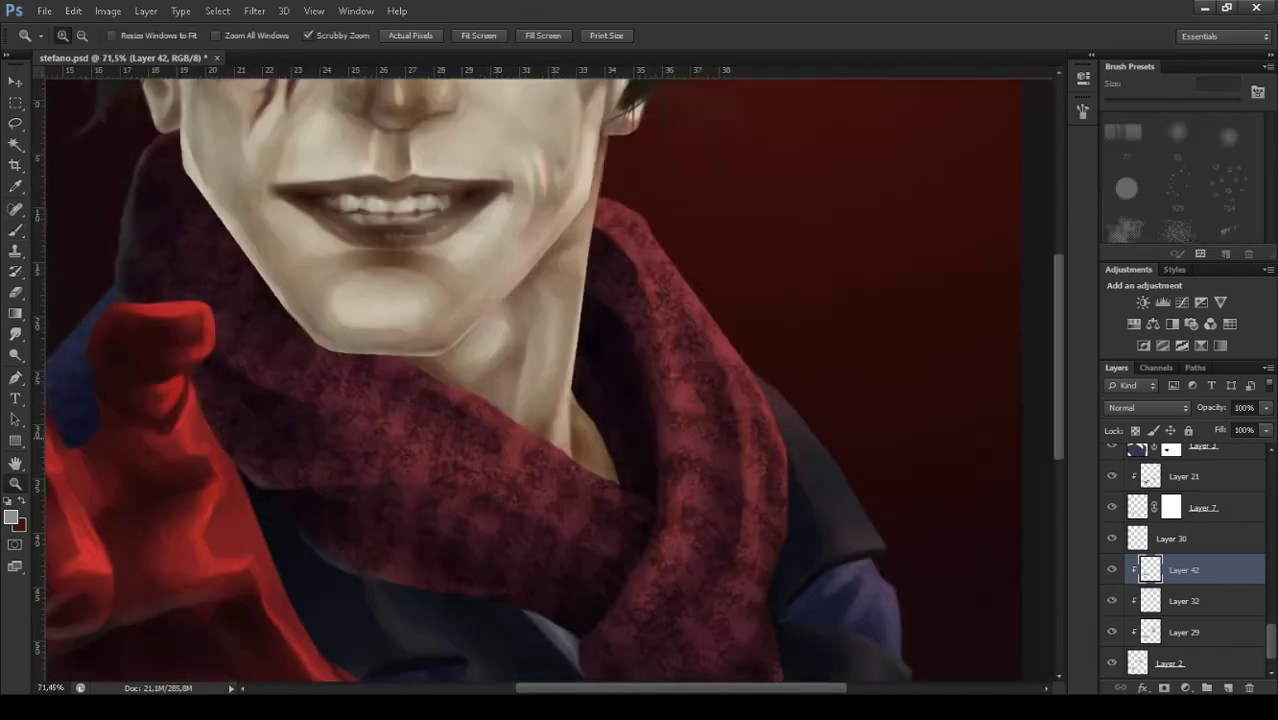
pyautogui.hotkey('ctrl', '-')
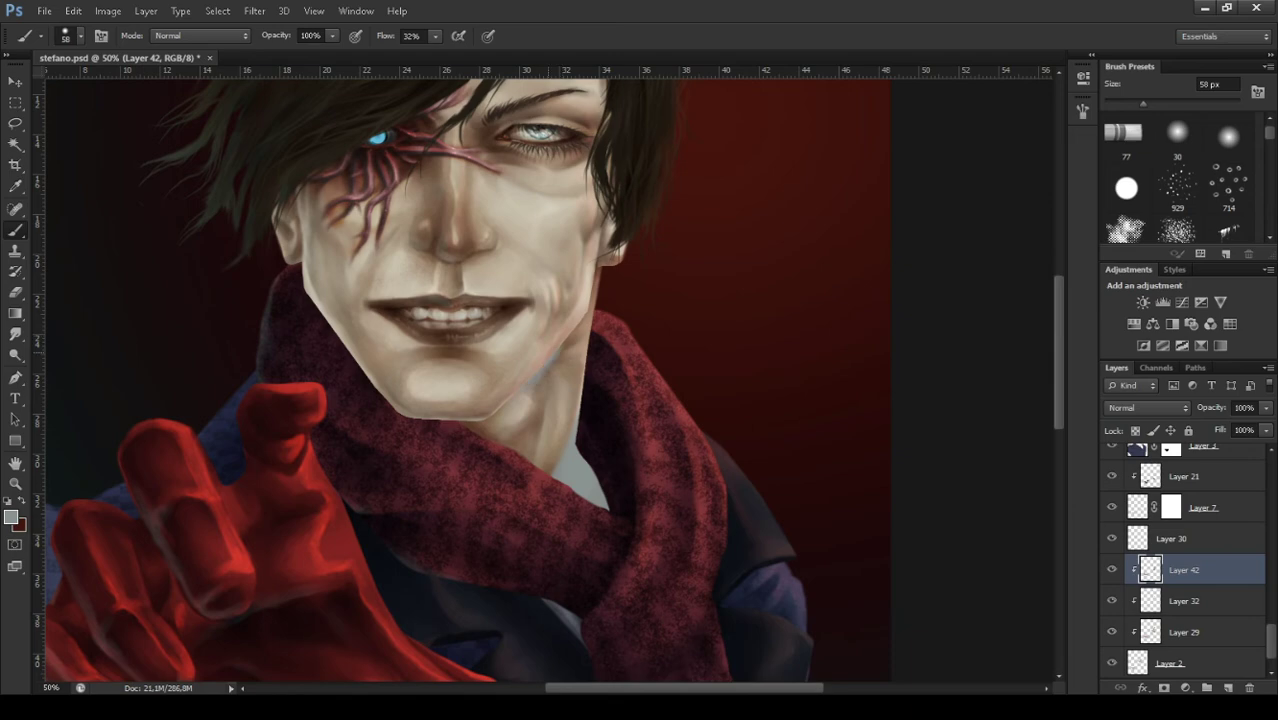
pyautogui.moveTo(490, 430); pyautogui.dragTo(595, 280)
pyautogui.moveTo(560, 345); pyautogui.dragTo(465, 428)
pyautogui.press('r')
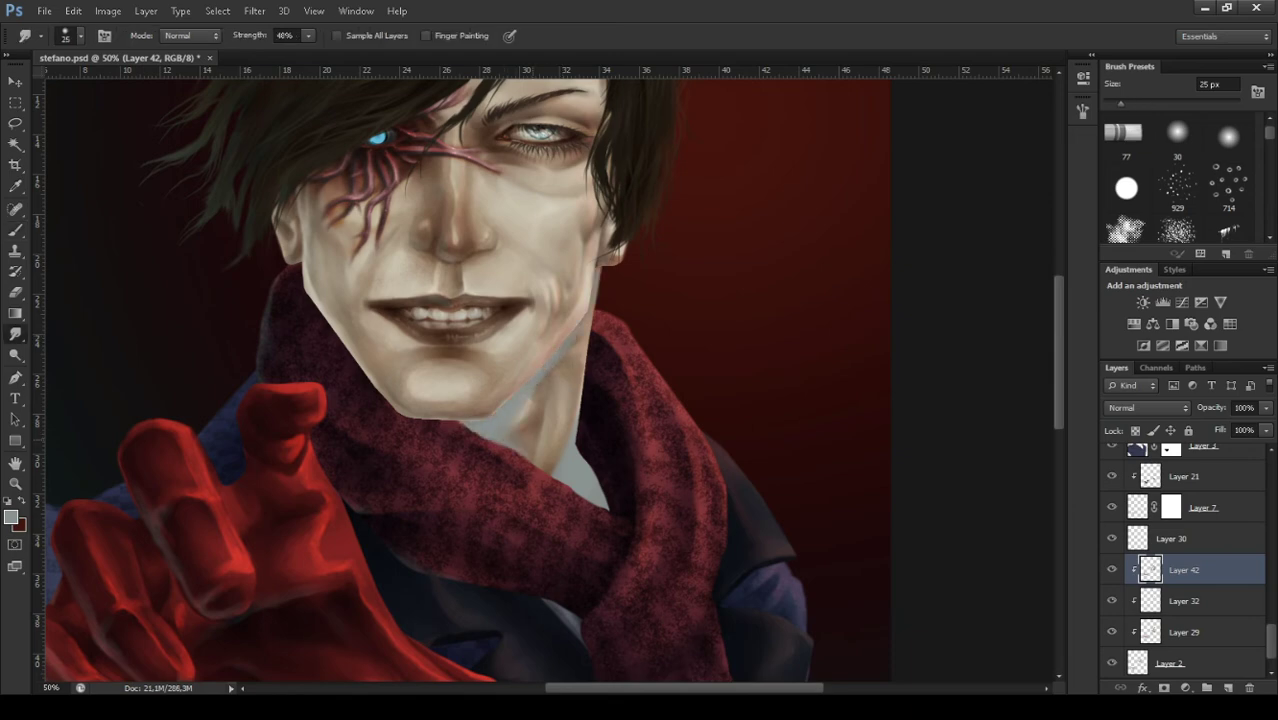
pyautogui.press('z')
pyautogui.moveTo(870, 171); pyautogui.dragTo(800, 171)
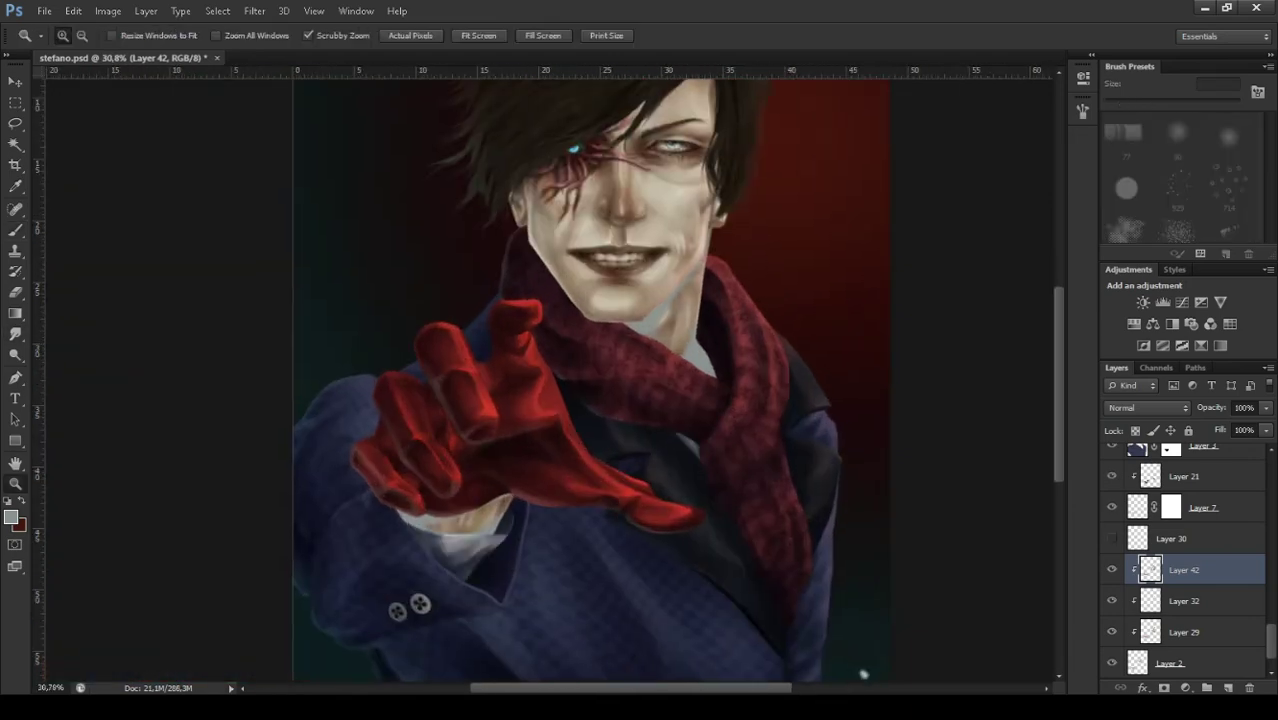
# Add a new clipped painting layer and frame the view around the collar and glove.
pyautogui.hotkey('ctrl', 'alt', 'shift', 'n')
pyautogui.press('b')
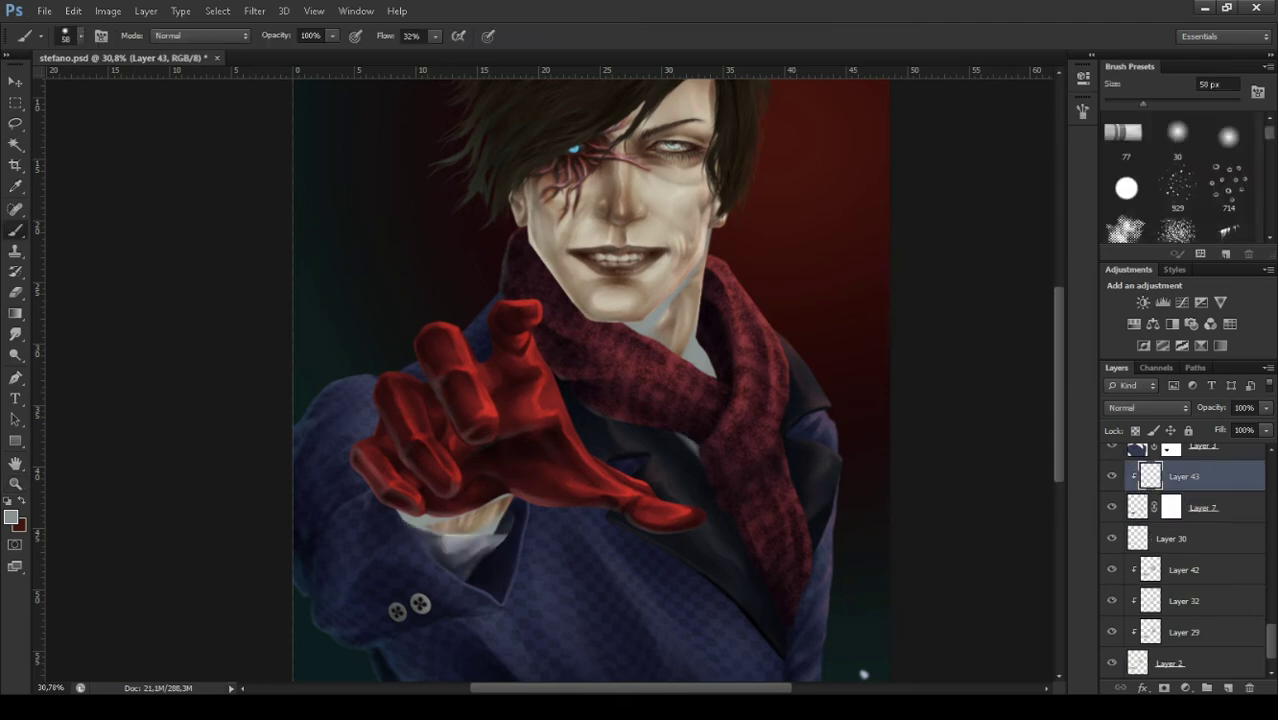
pyautogui.press('z')
pyautogui.moveTo(454, 565); pyautogui.dragTo(530, 565)
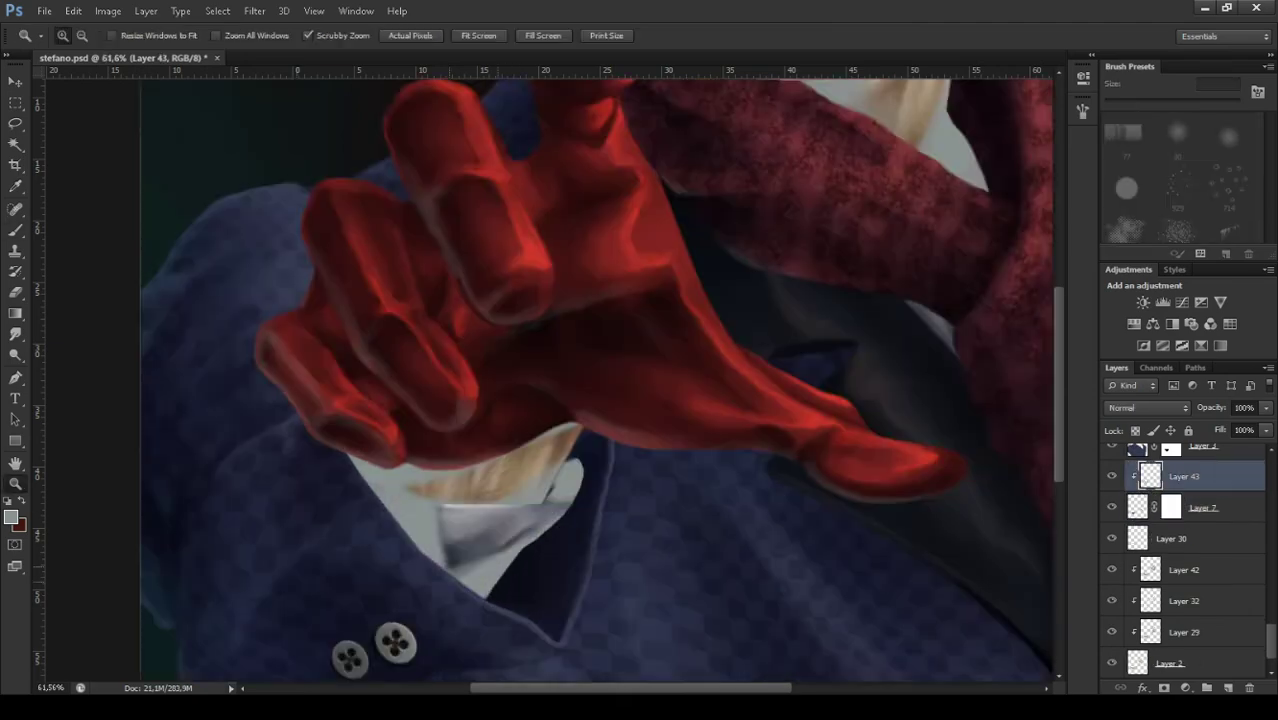
pyautogui.press('e')
pyautogui.press('b')
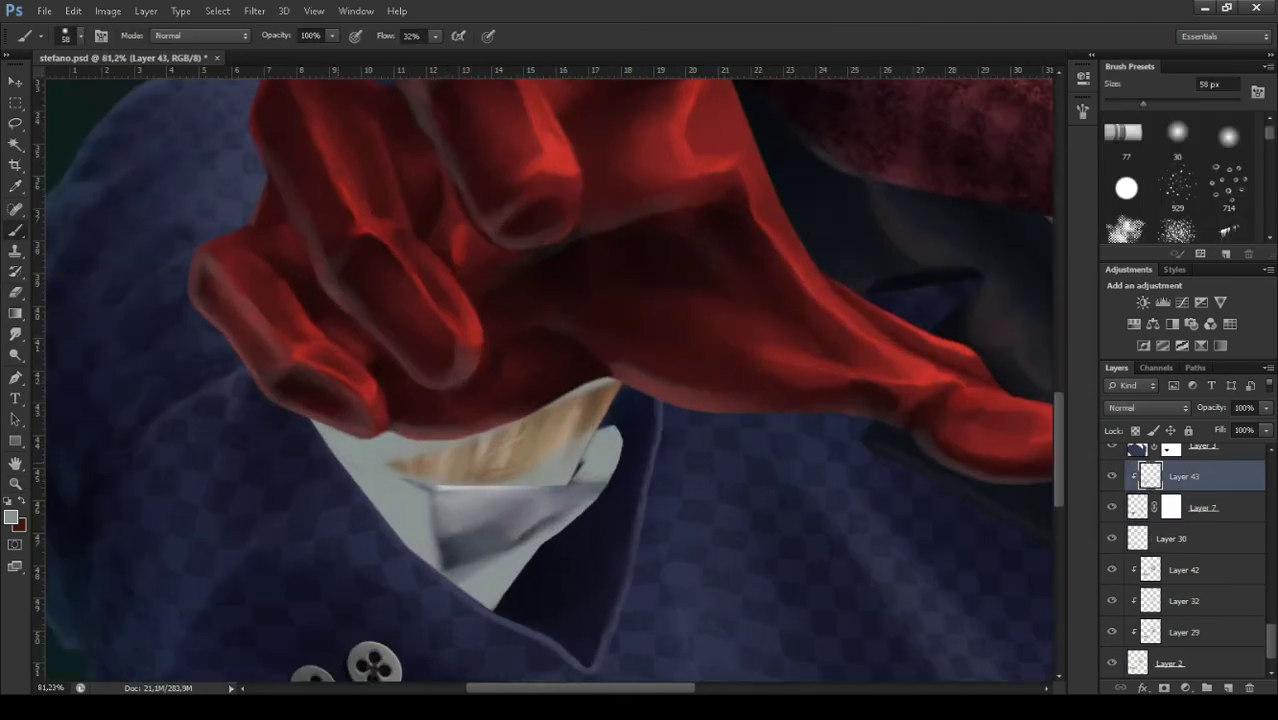
pyautogui.press('z')
pyautogui.moveTo(950, 648)
pyautogui.mouseDown()
pyautogui.moveTo(802, 648)
pyautogui.moveTo(802, 600)
pyautogui.mouseUp()
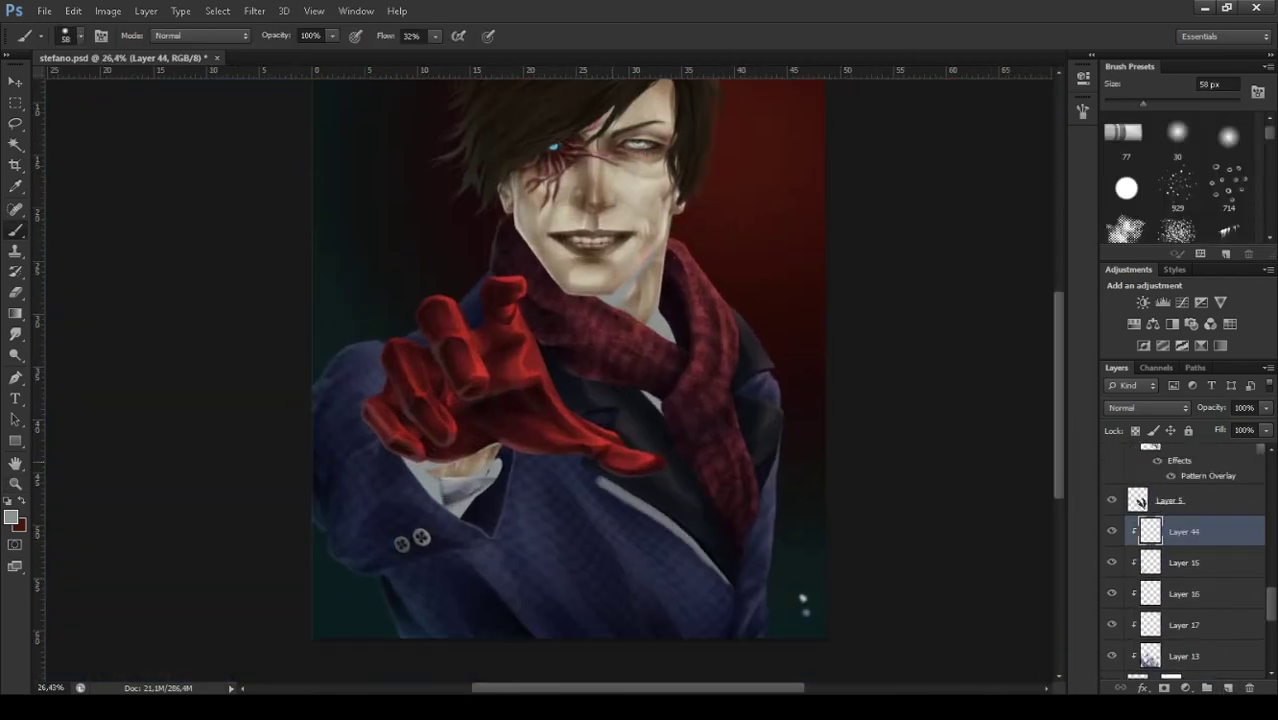
# Paint light highlights on the coat lapel, the shirt below the glove, the coat's left side and sleeve.
pyautogui.moveTo(588, 474); pyautogui.dragTo(694, 542)
pyautogui.moveTo(468, 512); pyautogui.dragTo(505, 450)
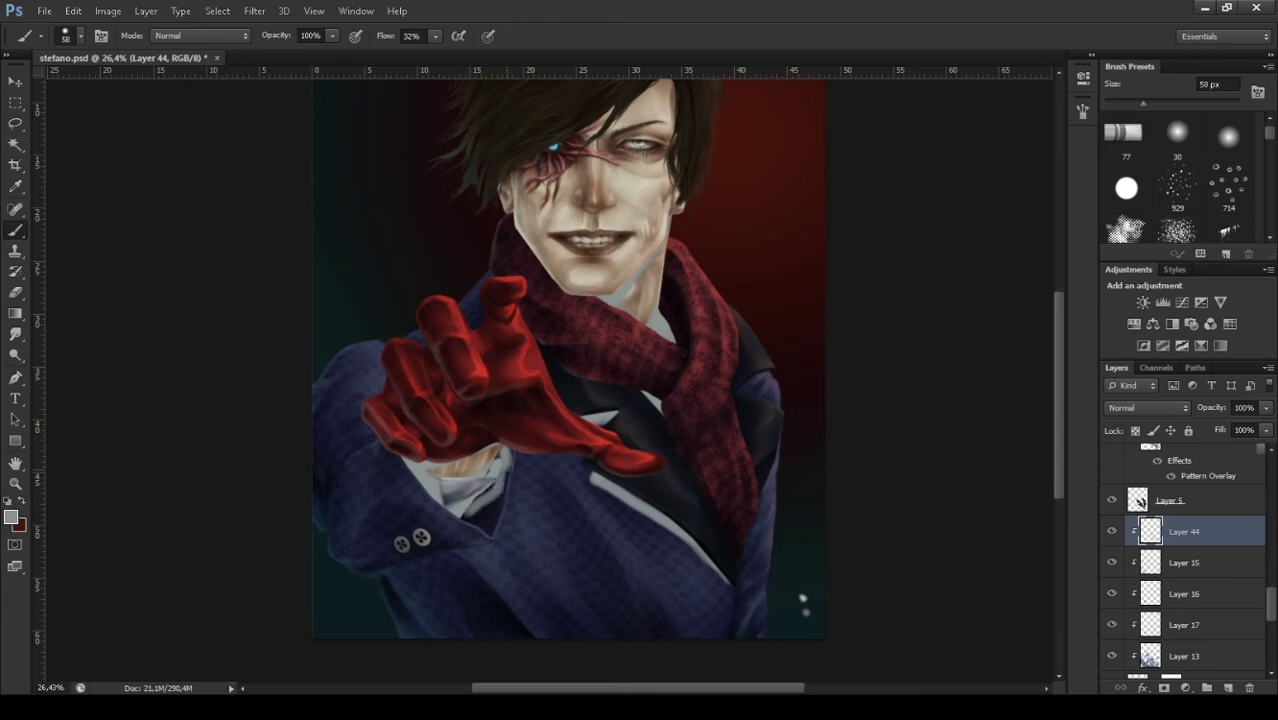
pyautogui.press('e')
pyautogui.scroll(3, 442, 559)
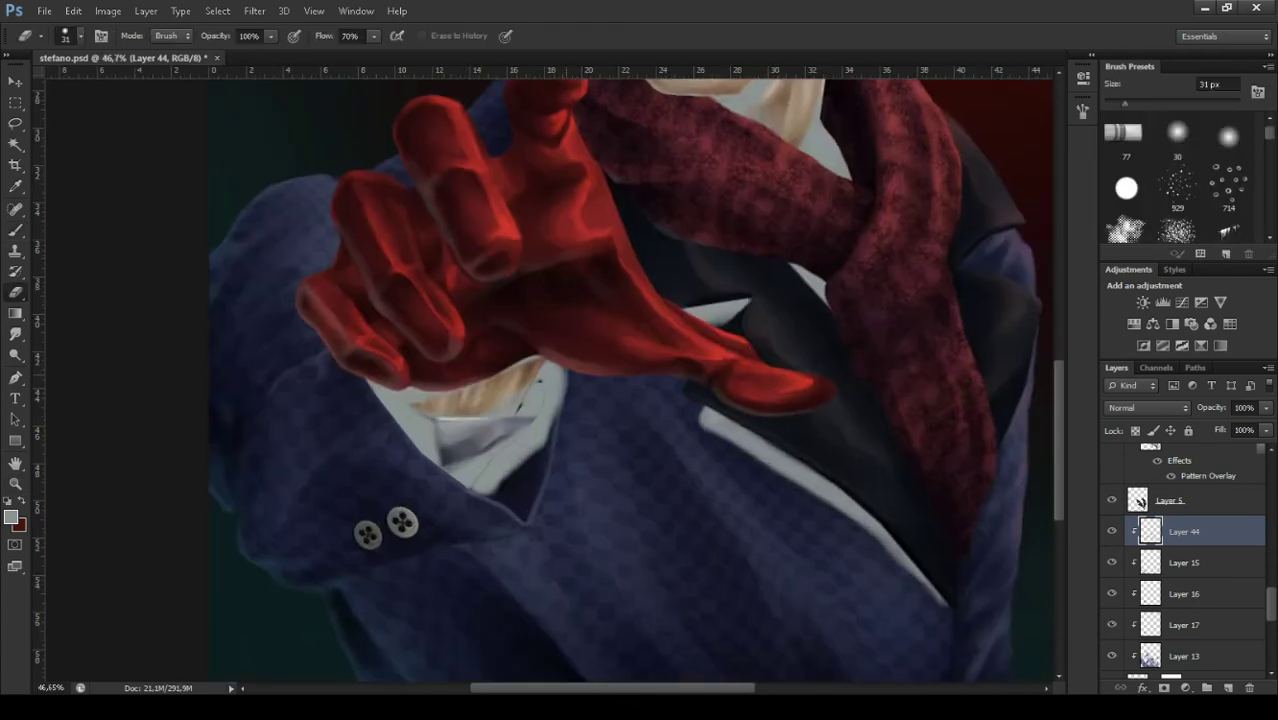
pyautogui.press('b')
pyautogui.moveTo(412, 445)
pyautogui.mouseDown()
pyautogui.moveTo(350, 425)
pyautogui.moveTo(240, 450)
pyautogui.moveTo(218, 508)
pyautogui.mouseUp()
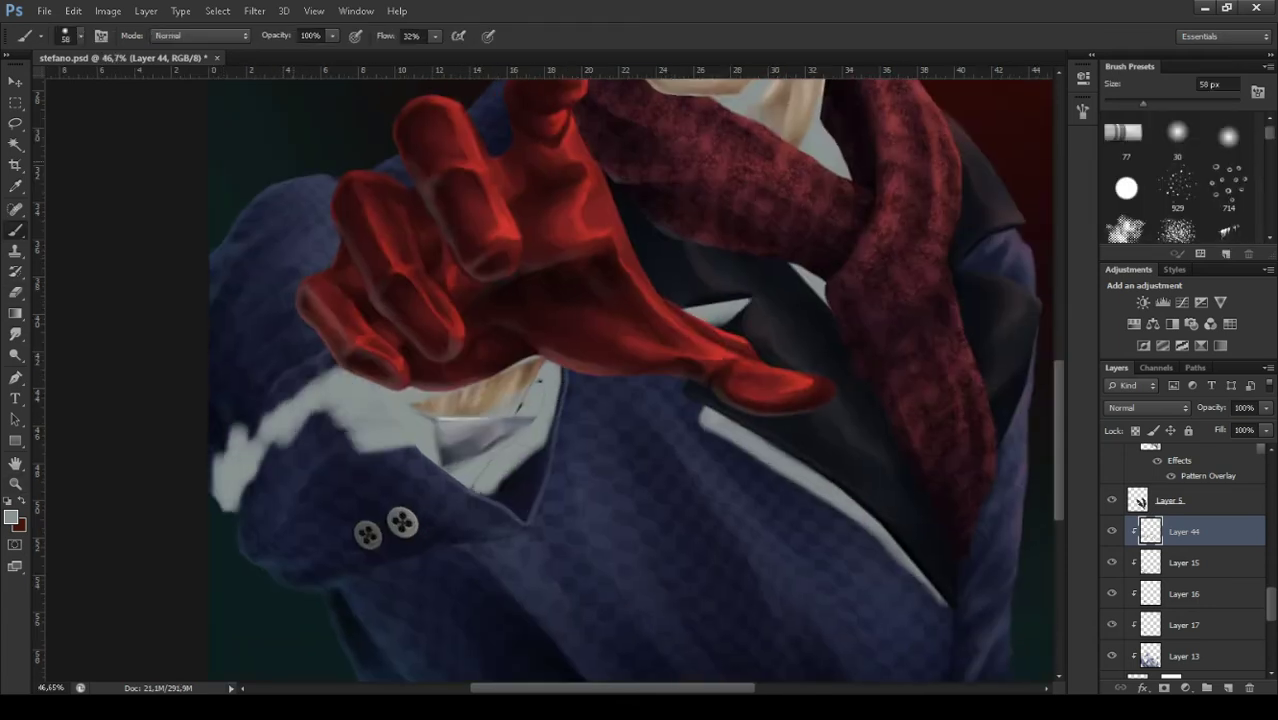
pyautogui.moveTo(245, 192)
pyautogui.mouseDown()
pyautogui.moveTo(270, 340)
pyautogui.moveTo(225, 455)
pyautogui.moveTo(240, 240)
pyautogui.moveTo(245, 380)
pyautogui.moveTo(265, 465)
pyautogui.mouseUp()
# Erase stray dark marks, paint pale strokes around the cuff buttons, and smudge them smooth.
pyautogui.press('e')
pyautogui.press('b')
pyautogui.moveTo(285, 265); pyautogui.dragTo(240, 370)
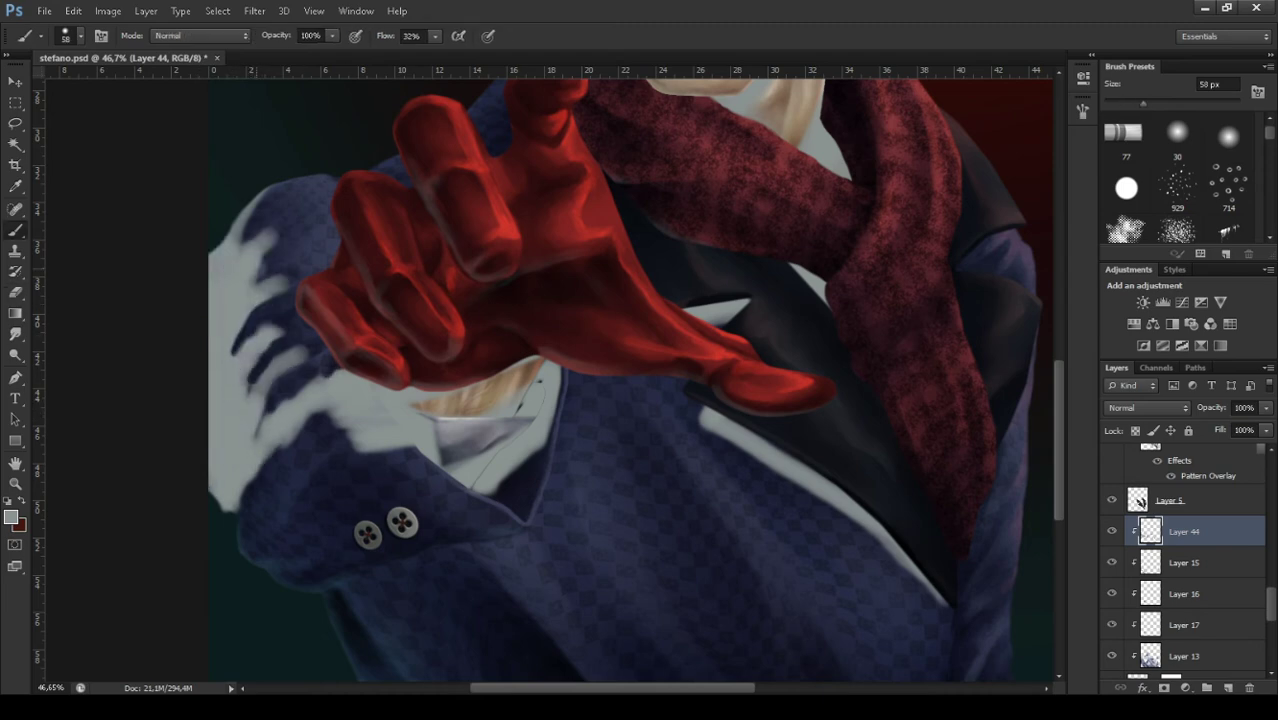
pyautogui.moveTo(275, 232); pyautogui.dragTo(260, 272)
pyautogui.moveTo(290, 530); pyautogui.dragTo(400, 450)
pyautogui.moveTo(390, 500)
pyautogui.mouseDown()
pyautogui.moveTo(300, 420)
pyautogui.moveTo(240, 540)
pyautogui.moveTo(360, 520)
pyautogui.moveTo(280, 570)
pyautogui.mouseUp()
pyautogui.press('r')
pyautogui.moveTo(350, 530); pyautogui.dragTo(300, 555)
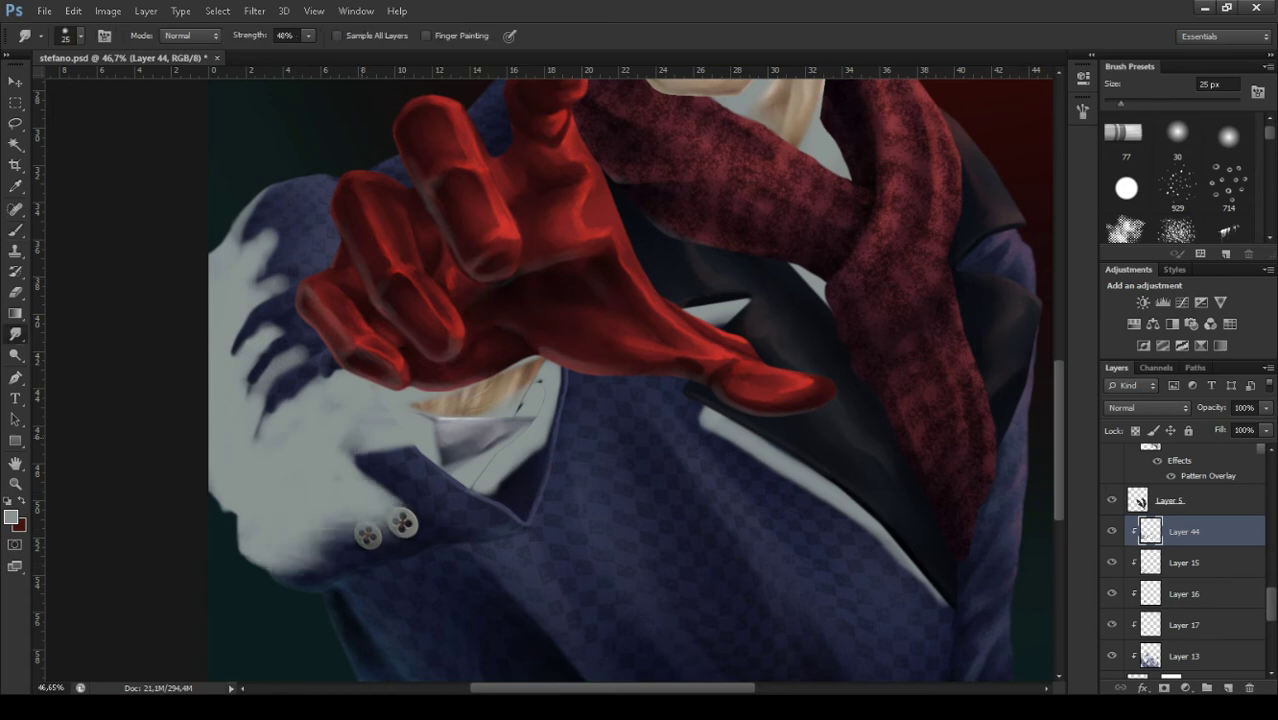
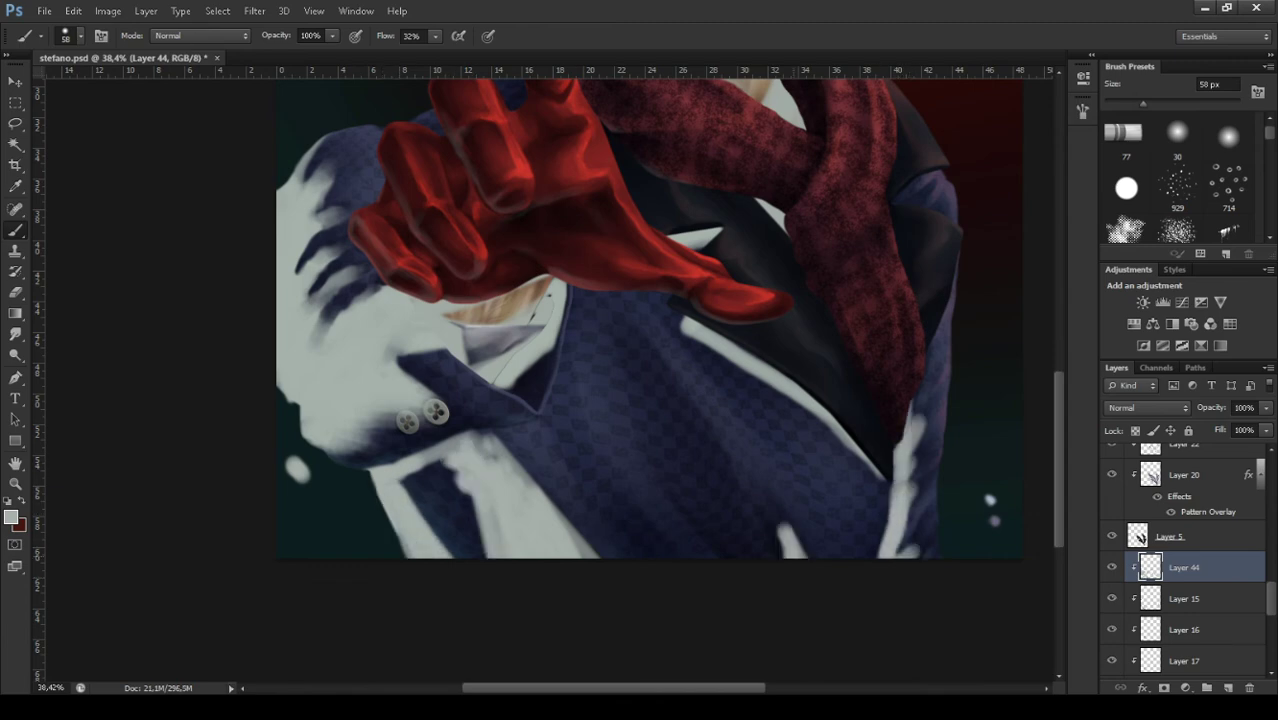
# Smudge the white streaks on the lower navy jacket into the blue fabric at 40% strength.
pyautogui.scroll(3, 650, 380)
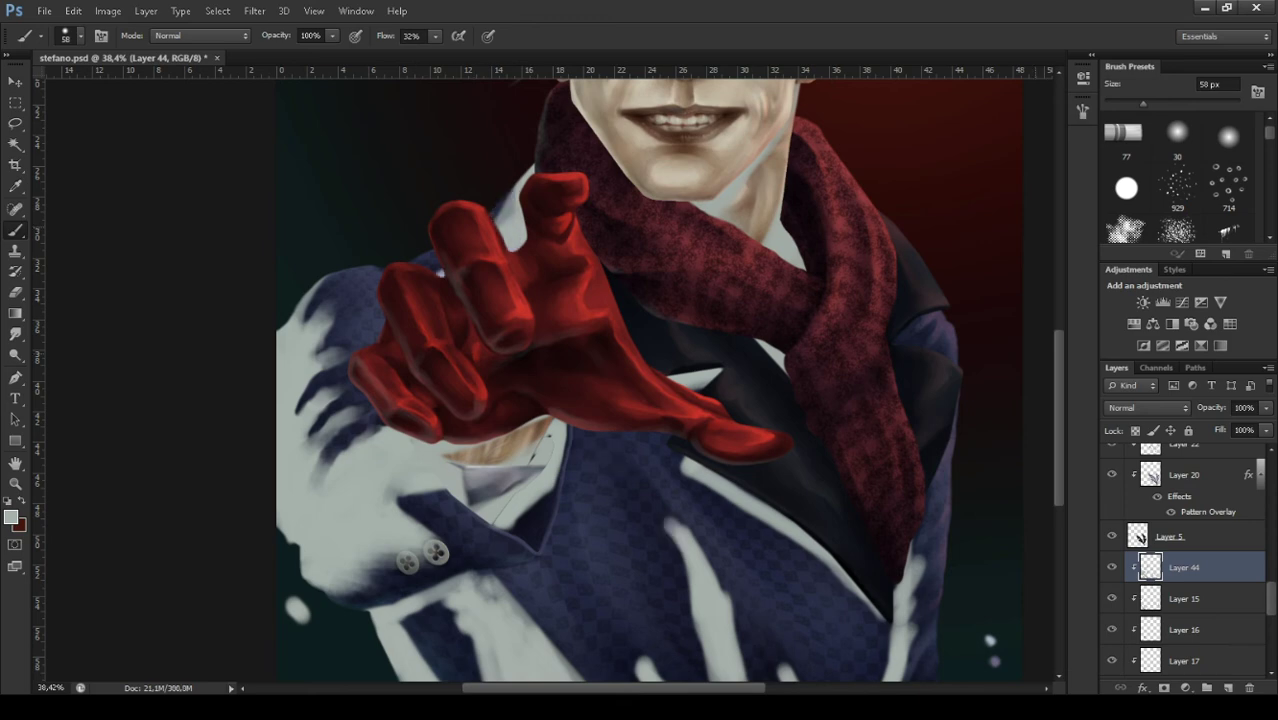
pyautogui.scroll(-5, 650, 380)
pyautogui.press('r')
pyautogui.moveTo(742, 440); pyautogui.dragTo(714, 346)
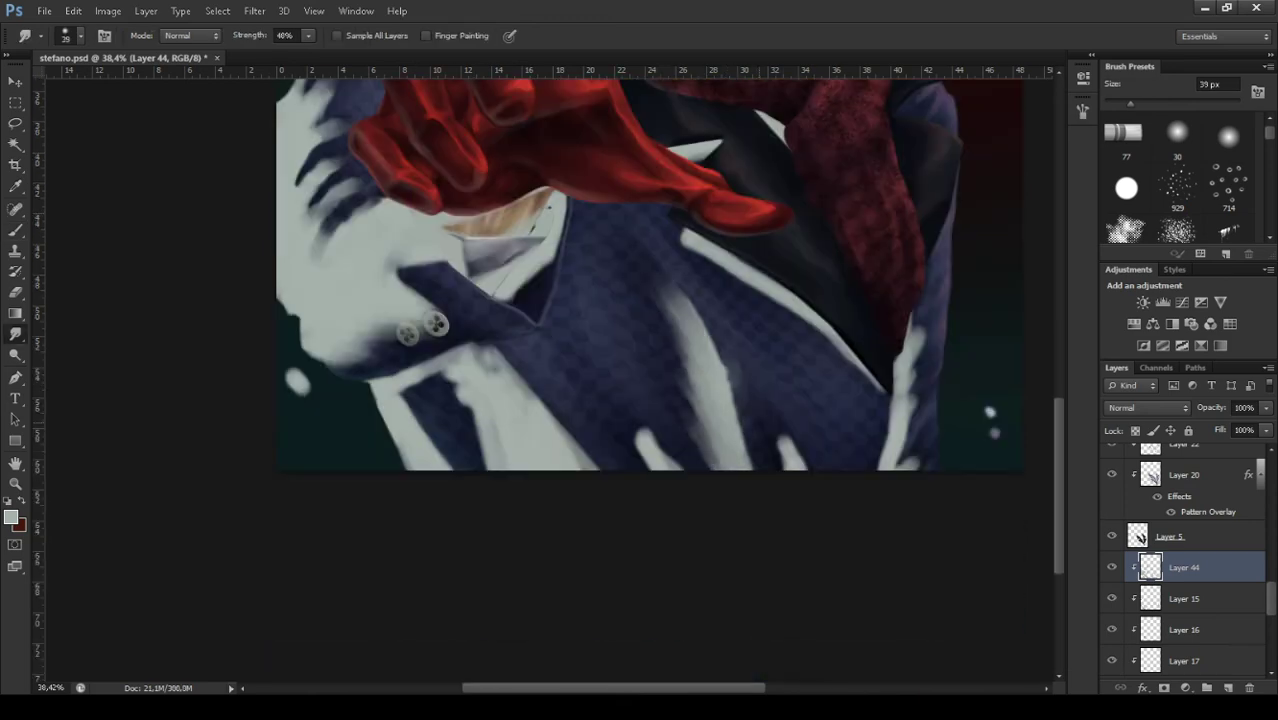
pyautogui.moveTo(810, 468); pyautogui.dragTo(772, 422)
pyautogui.moveTo(665, 468); pyautogui.dragTo(620, 412)
pyautogui.moveTo(480, 432); pyautogui.dragTo(442, 368)
pyautogui.moveTo(484, 465)
pyautogui.mouseDown()
pyautogui.moveTo(446, 384)
pyautogui.moveTo(476, 348)
pyautogui.mouseUp()
# Smudge the stripe near the left sleeve into the jacket.
pyautogui.scroll(3, 650, 380)
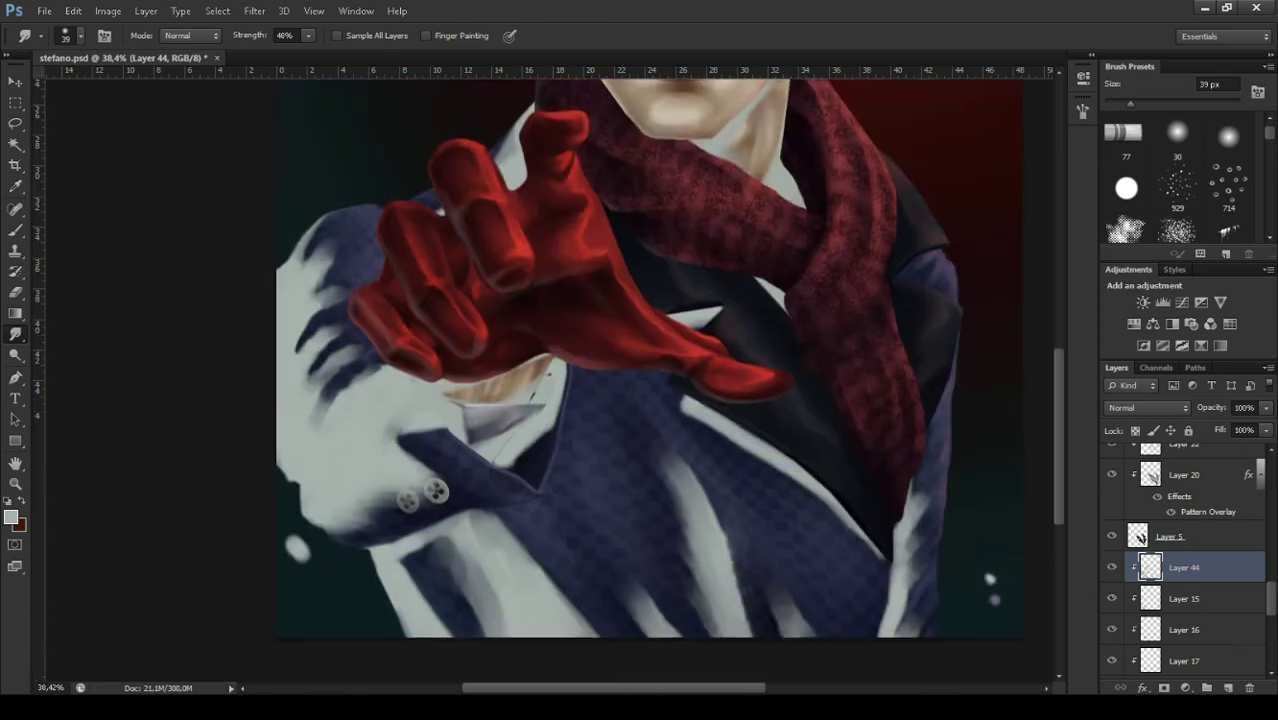
pyautogui.scroll(2, 650, 380)
pyautogui.moveTo(340, 452); pyautogui.dragTo(312, 402)
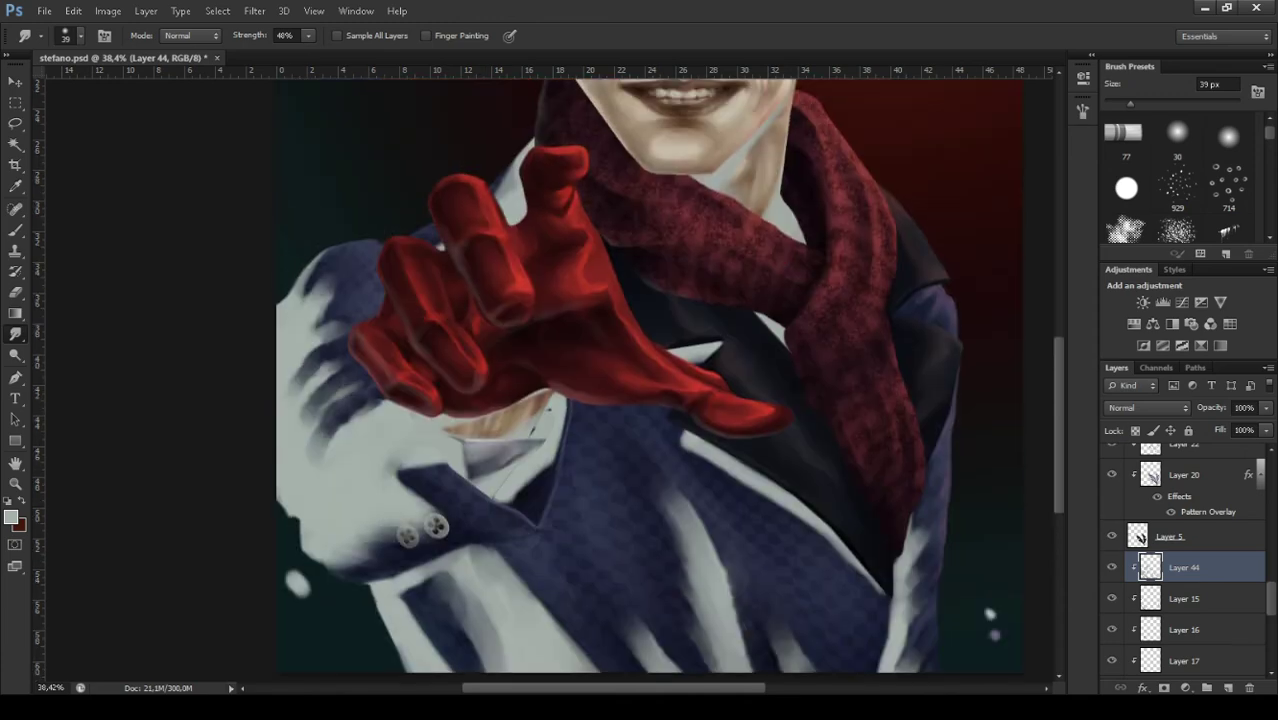
pyautogui.scroll(-3, 640, 370)
pyautogui.scroll(2, 640, 370)
# On a new clipped layer, paint white highlights along the lapel and collar beside the scarf.
pyautogui.press('b')
pyautogui.hotkey('ctrl', 'shift', 'alt', 'n')
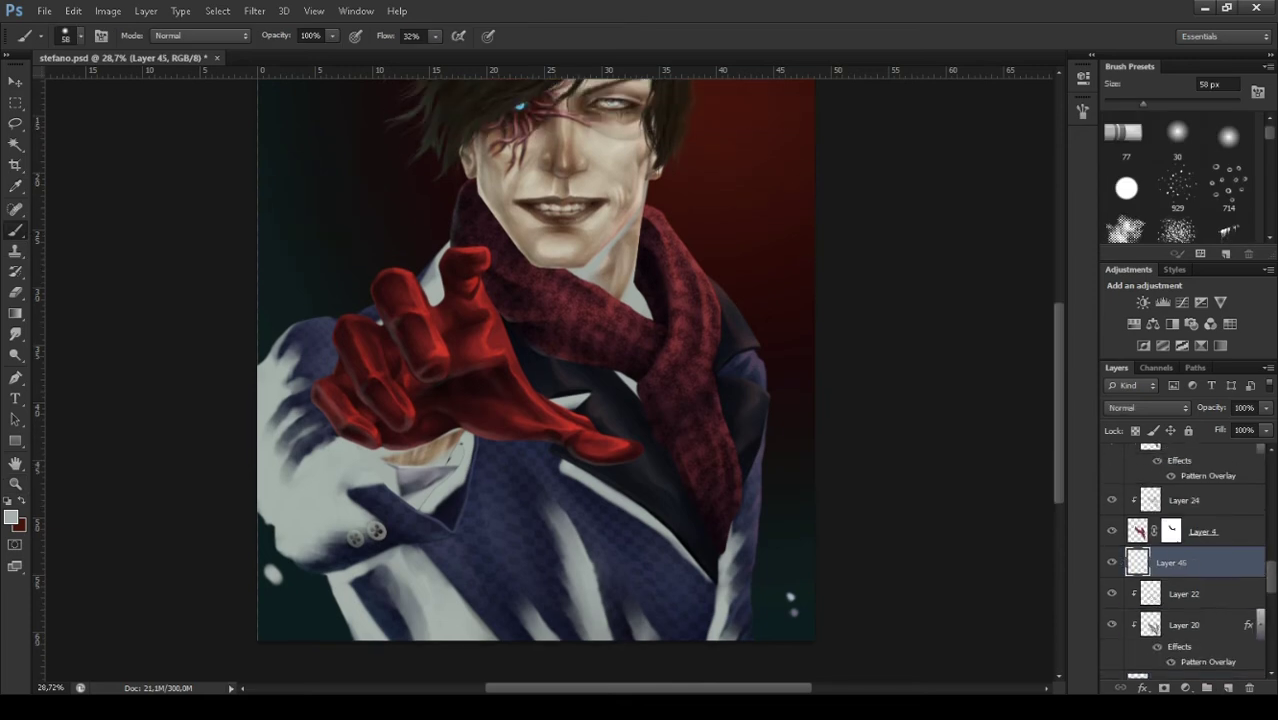
pyautogui.hotkey('ctrl', 'alt', 'g')
pyautogui.moveTo(708, 550); pyautogui.dragTo(660, 445)
pyautogui.moveTo(690, 515); pyautogui.dragTo(630, 395)
pyautogui.moveTo(655, 445)
pyautogui.mouseDown()
pyautogui.moveTo(580, 368)
pyautogui.moveTo(505, 324)
pyautogui.mouseUp()
pyautogui.moveTo(550, 386); pyautogui.dragTo(500, 318)
pyautogui.moveTo(718, 345); pyautogui.dragTo(748, 485)
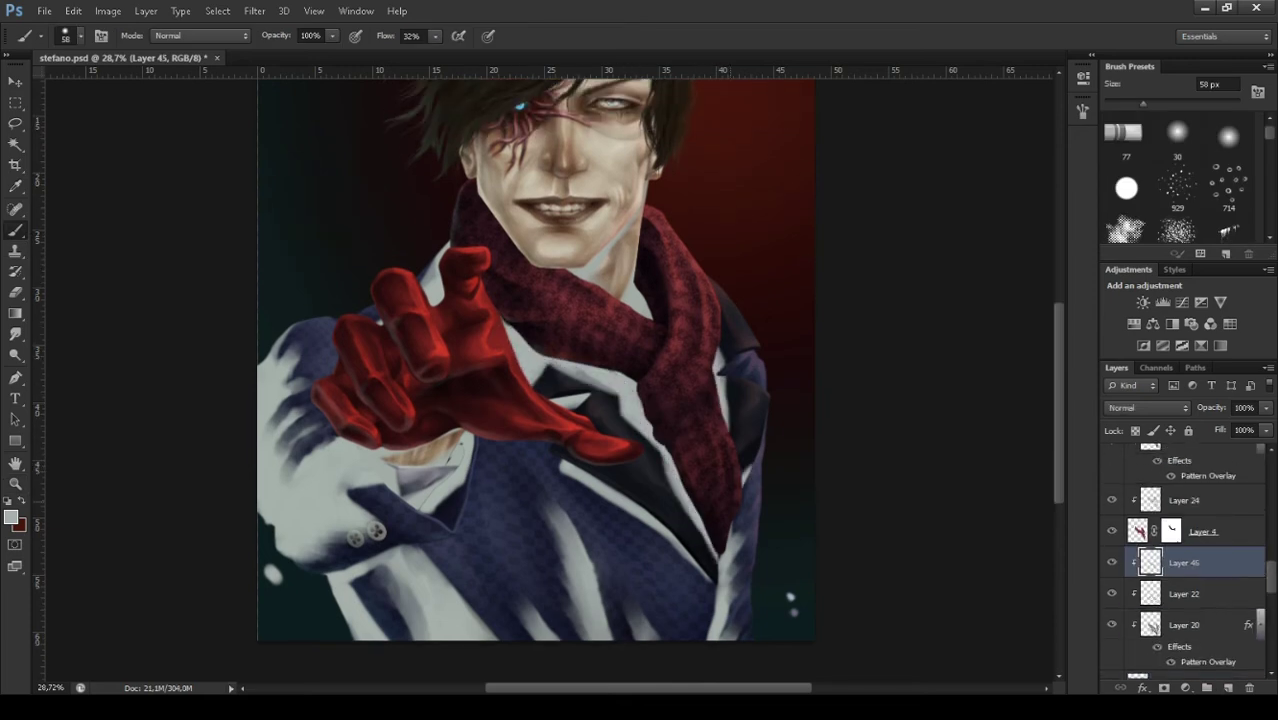
# On another clipped layer, paint a white collar over the scarf's left edge.
pyautogui.hotkey('ctrl', 'shift', 'alt', 'n')
pyautogui.hotkey('ctrl', 'alt', 'g')
pyautogui.moveTo(648, 222)
pyautogui.mouseDown()
pyautogui.moveTo(660, 318)
pyautogui.moveTo(632, 386)
pyautogui.mouseUp()
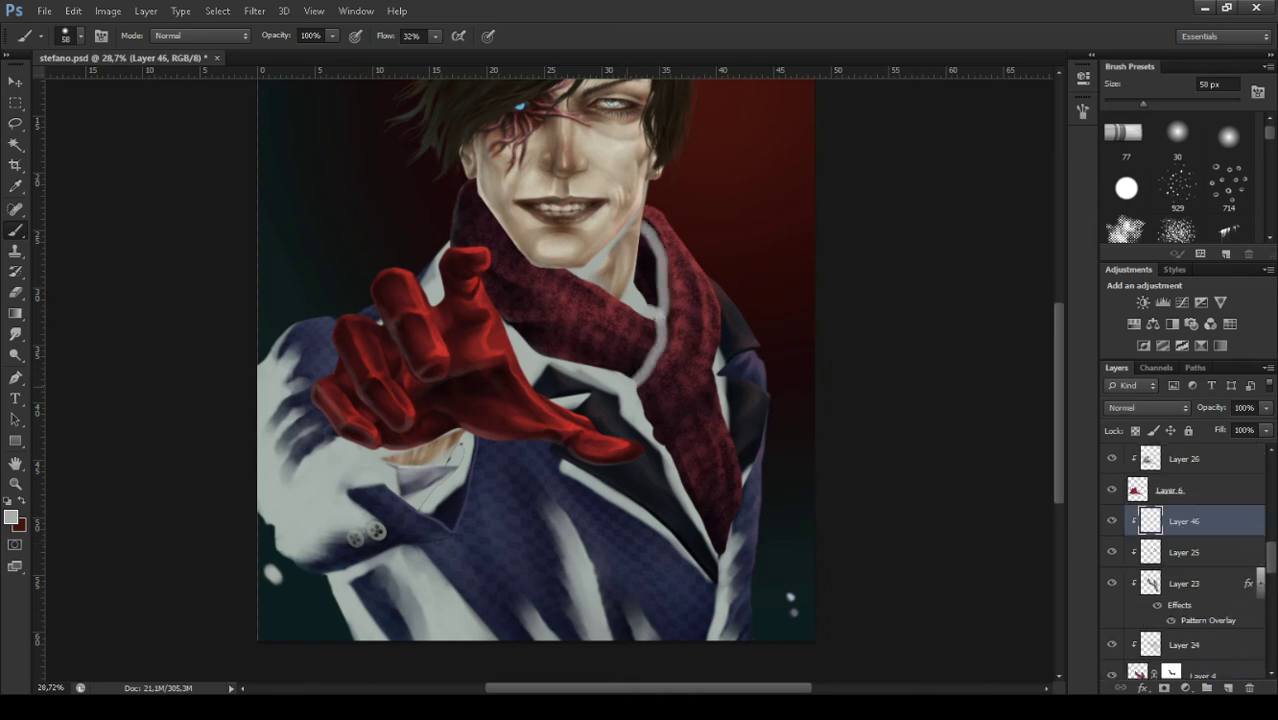
pyautogui.moveTo(545, 300); pyautogui.dragTo(495, 250)
pyautogui.moveTo(455, 185)
pyautogui.mouseDown()
pyautogui.moveTo(470, 245)
pyautogui.moveTo(535, 298)
pyautogui.moveTo(500, 312)
pyautogui.moveTo(618, 360)
pyautogui.moveTo(638, 415)
pyautogui.mouseUp()
# Paint white streaks along the lower scarf and across the scarf and collar.
pyautogui.moveTo(705, 372); pyautogui.dragTo(668, 455)
pyautogui.moveTo(695, 405); pyautogui.dragTo(678, 478)
pyautogui.moveTo(736, 490); pyautogui.dragTo(690, 550)
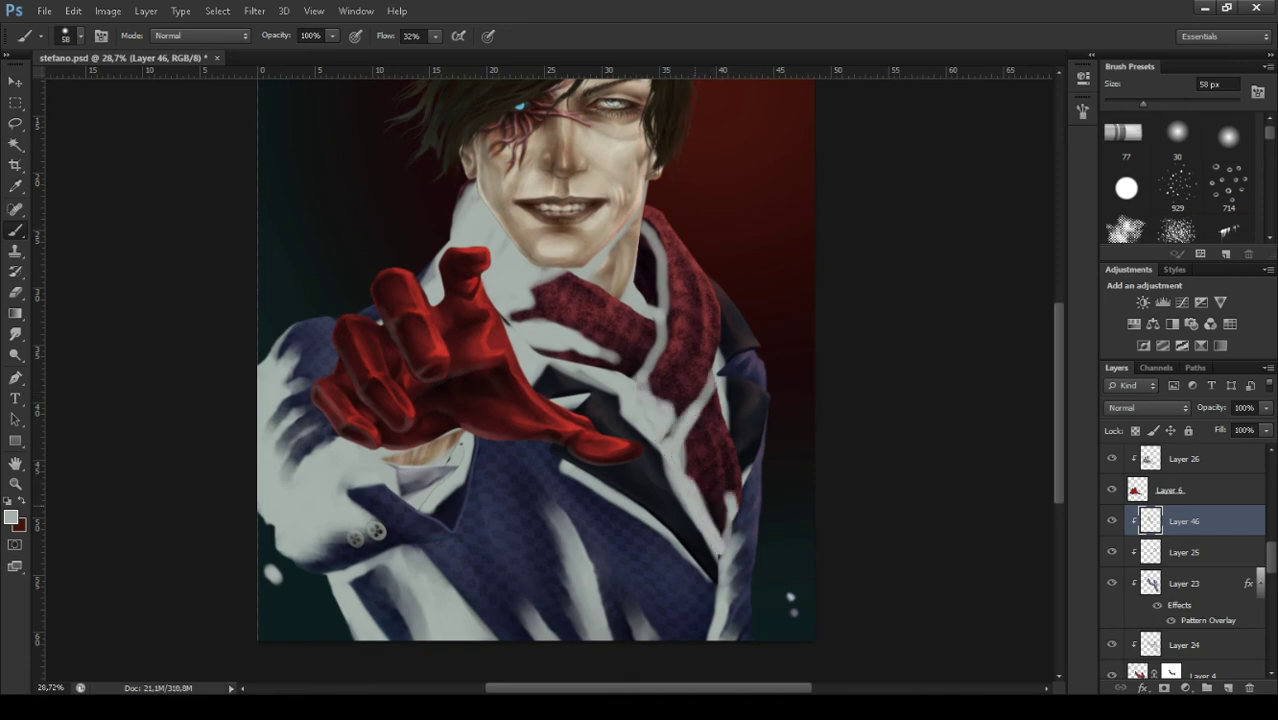
pyautogui.moveTo(705, 418)
pyautogui.mouseDown()
pyautogui.moveTo(684, 478)
pyautogui.moveTo(726, 496)
pyautogui.mouseUp()
pyautogui.moveTo(674, 370); pyautogui.dragTo(648, 400)
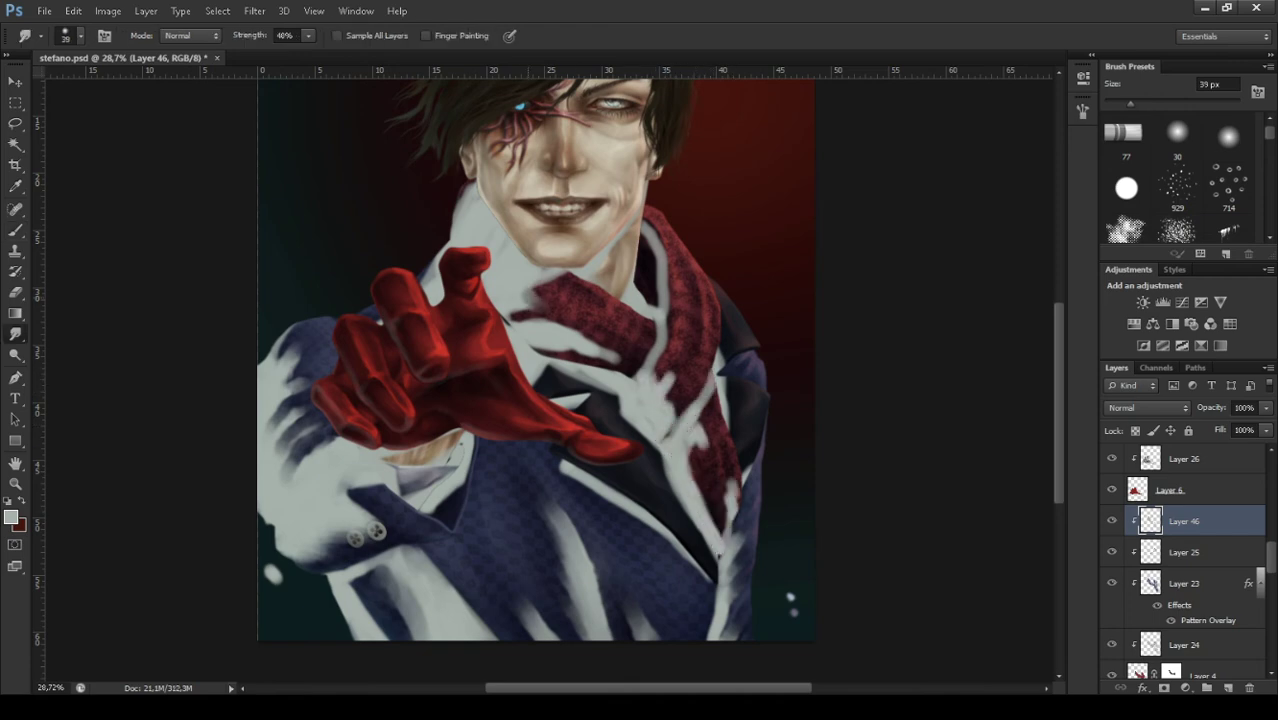
pyautogui.moveTo(520, 290); pyautogui.dragTo(620, 364)
pyautogui.moveTo(505, 314); pyautogui.dragTo(638, 372)
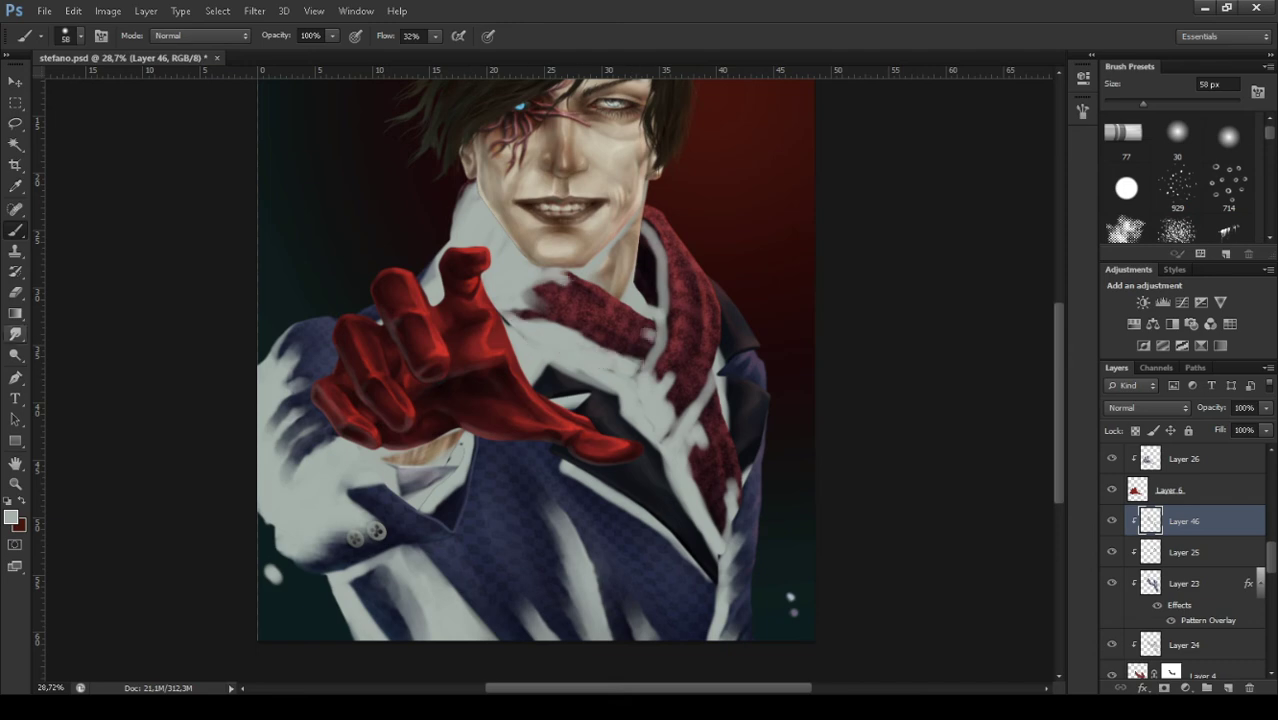
# Smudge the white shirt edge beside the scarf downward.
pyautogui.press('r')
pyautogui.press('r')
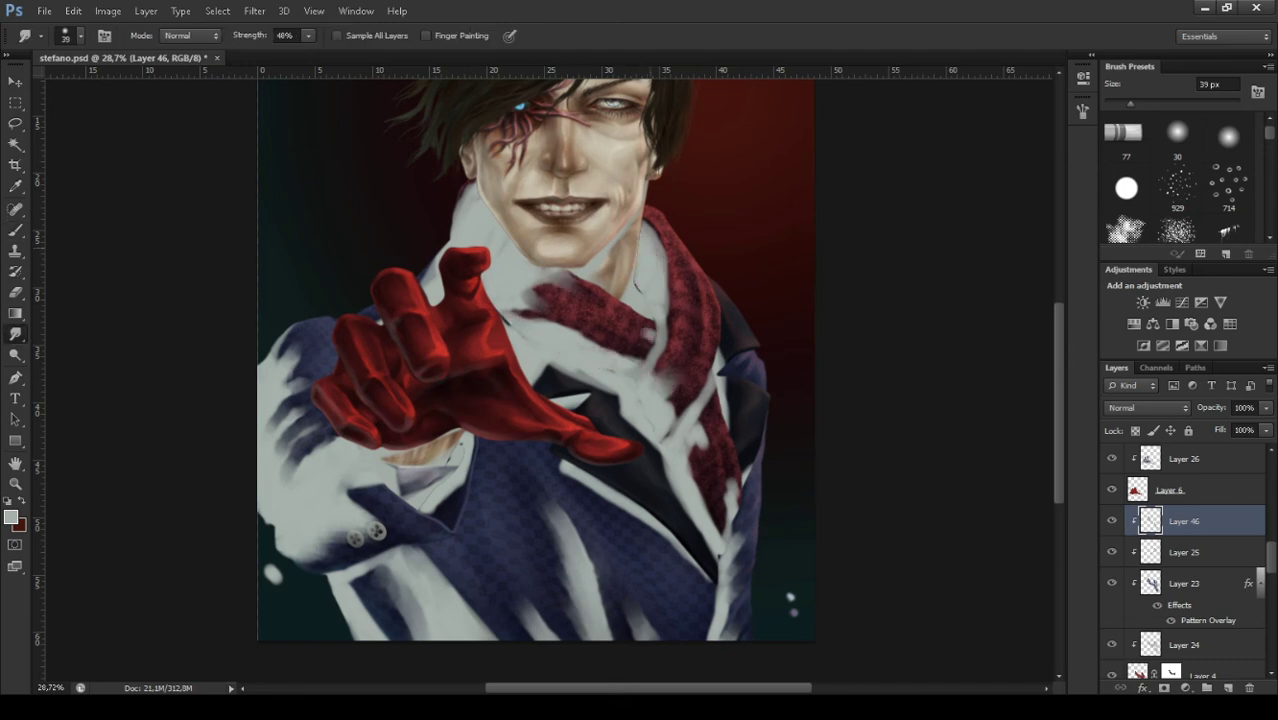
pyautogui.moveTo(660, 326); pyautogui.dragTo(655, 378)
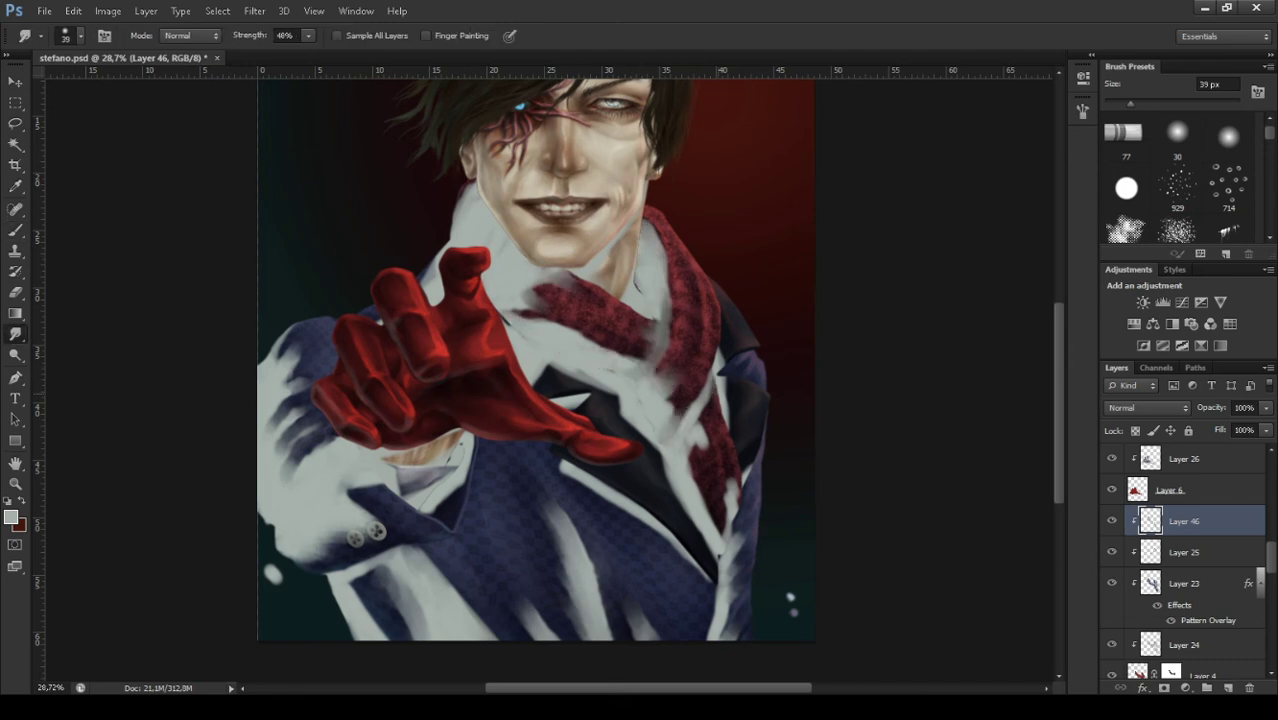
pyautogui.moveTo(700, 416); pyautogui.dragTo(732, 494)
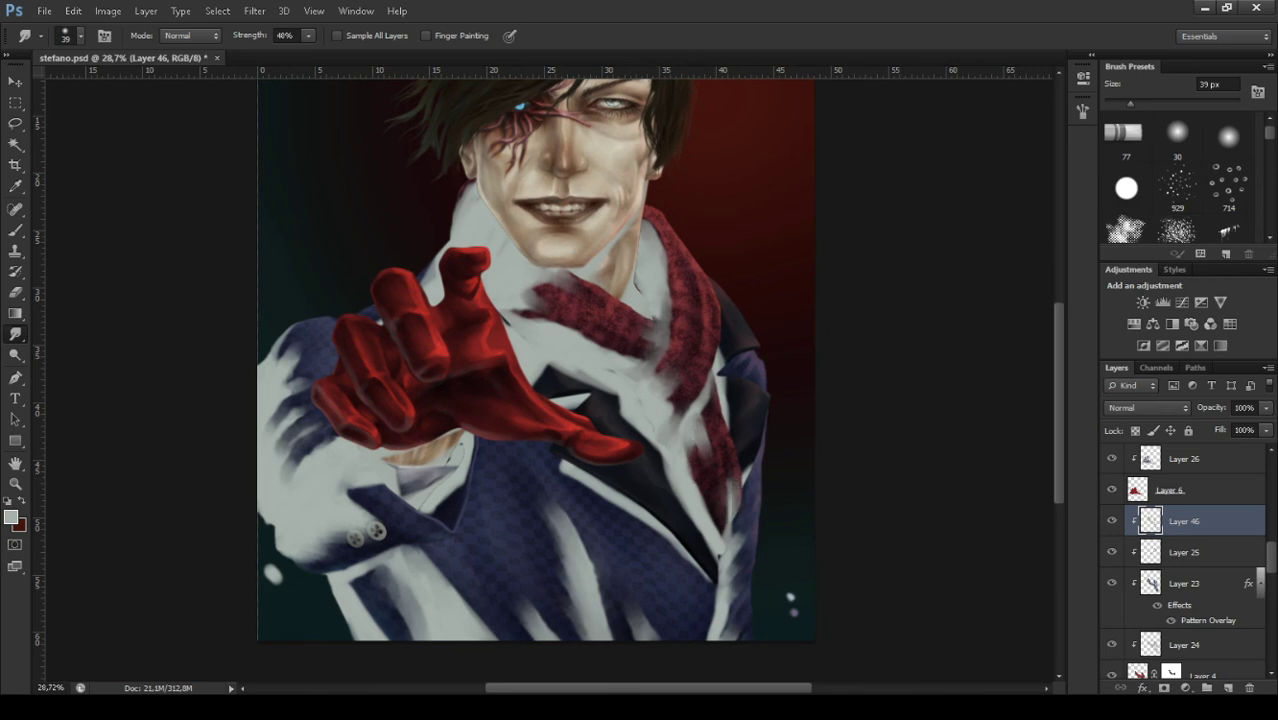
pyautogui.hotkey('ctrl', 'shift', 'alt', 'n')
# Paint a white triangle over the red glove's wrist.
pyautogui.press('b')
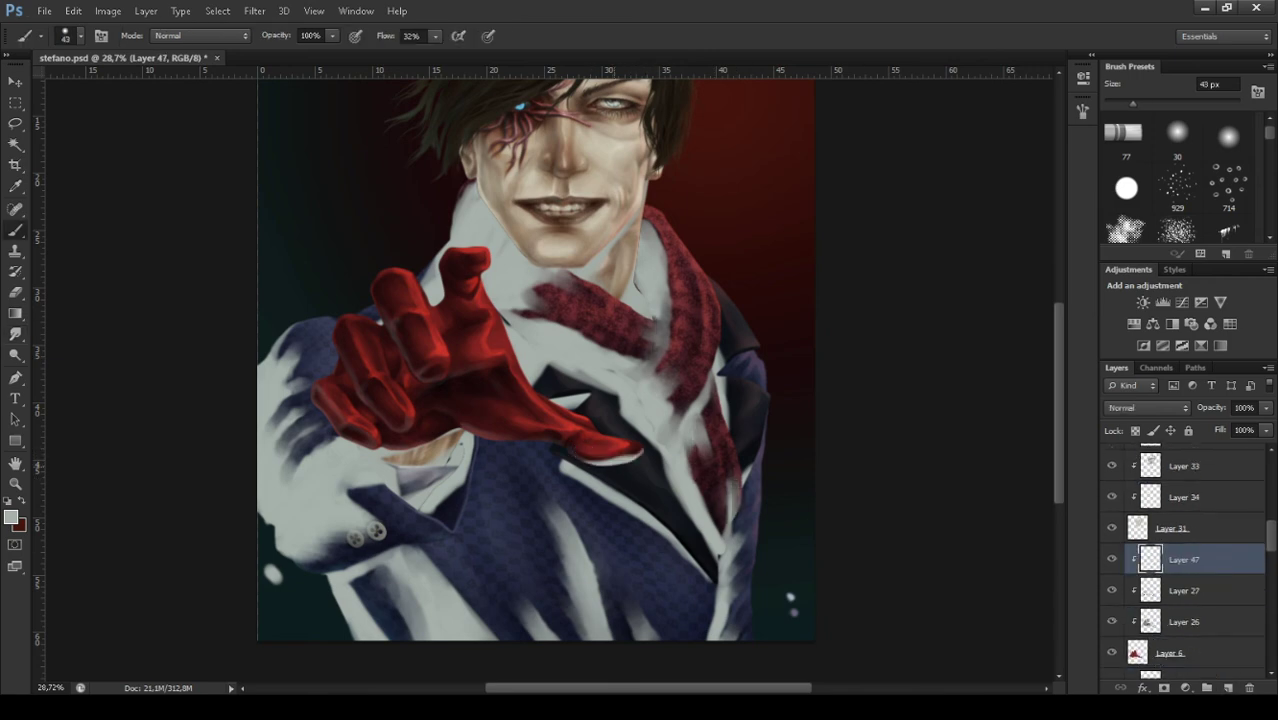
pyautogui.moveTo(570, 440)
pyautogui.mouseDown()
pyautogui.moveTo(505, 415)
pyautogui.moveTo(455, 428)
pyautogui.mouseUp()
pyautogui.moveTo(530, 440)
pyautogui.mouseDown()
pyautogui.moveTo(460, 425)
pyautogui.moveTo(515, 370)
pyautogui.mouseUp()
pyautogui.press(']')
pyautogui.press(']')
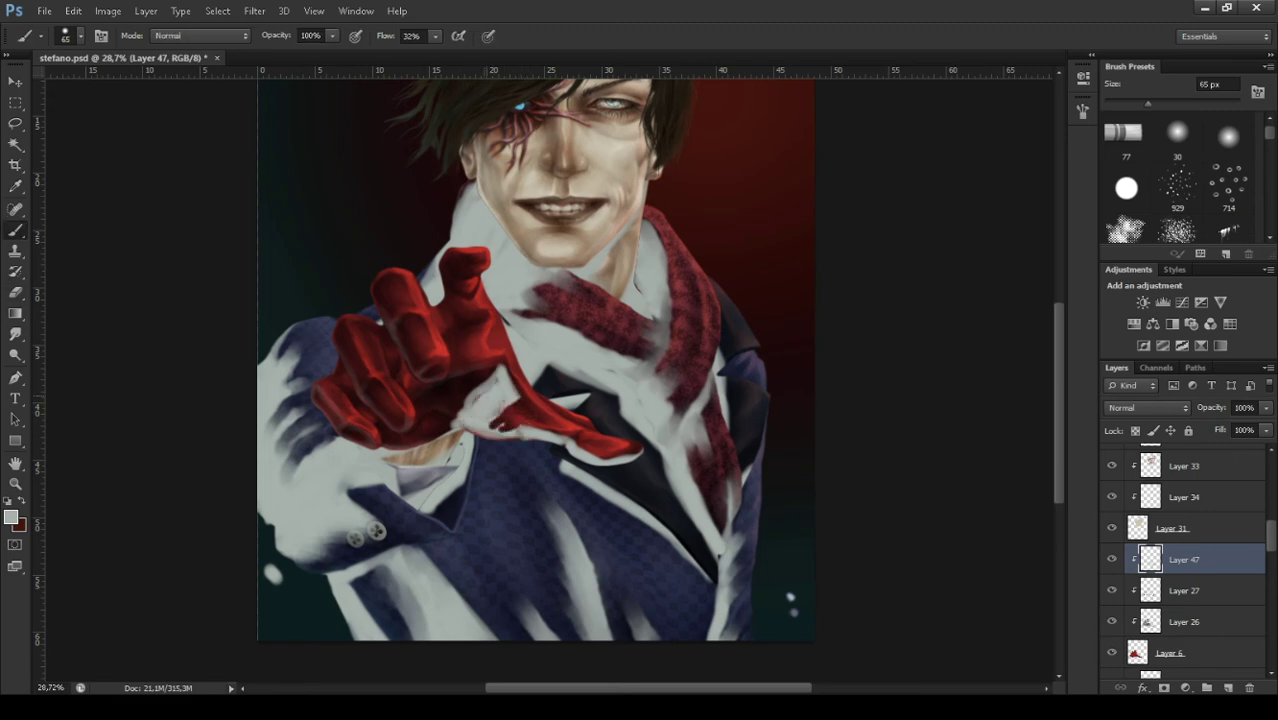
pyautogui.moveTo(500, 415)
pyautogui.mouseDown()
pyautogui.moveTo(430, 385)
pyautogui.moveTo(420, 440)
pyautogui.moveTo(388, 442)
pyautogui.mouseUp()
pyautogui.press('[')
pyautogui.press('[')
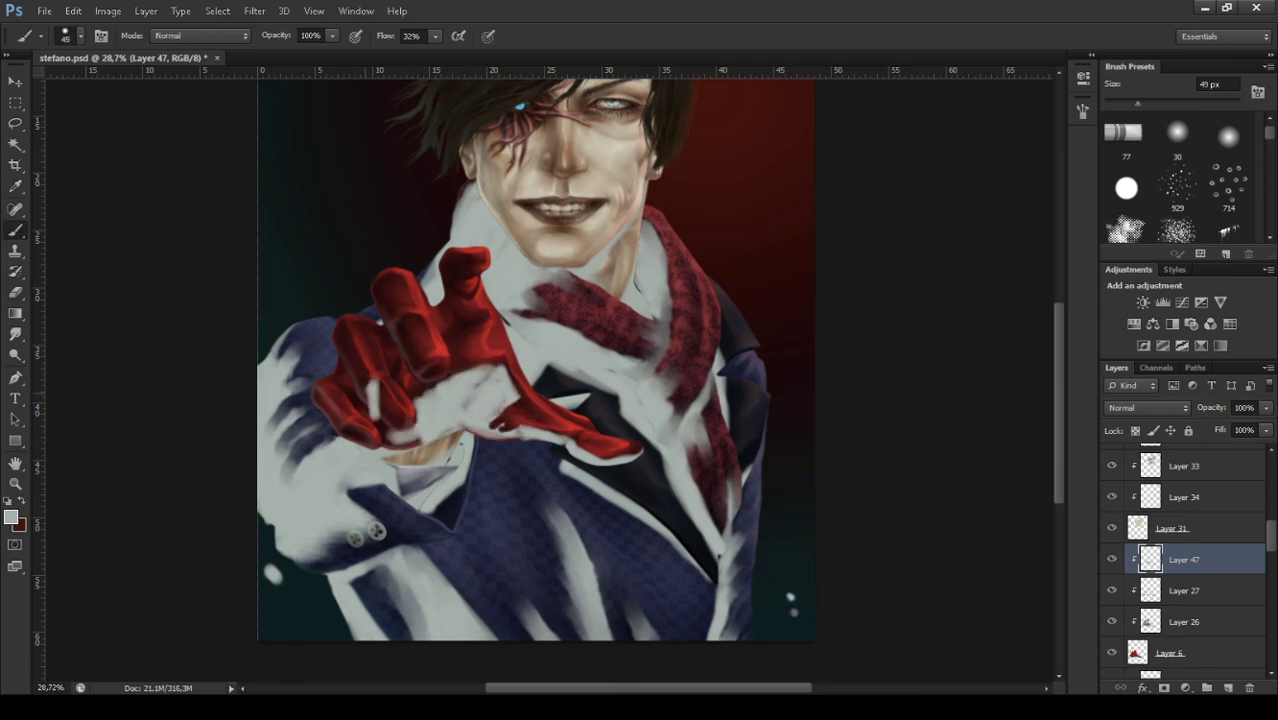
# Paint white strokes over the glove's fingers, including the lower-left and top fingers.
pyautogui.moveTo(365, 378); pyautogui.dragTo(390, 435)
pyautogui.moveTo(375, 322)
pyautogui.mouseDown()
pyautogui.moveTo(380, 428)
pyautogui.moveTo(388, 350)
pyautogui.mouseUp()
pyautogui.moveTo(405, 316); pyautogui.dragTo(415, 372)
pyautogui.moveTo(382, 272)
pyautogui.mouseDown()
pyautogui.moveTo(388, 340)
pyautogui.moveTo(342, 368)
pyautogui.moveTo(326, 430)
pyautogui.moveTo(352, 444)
pyautogui.mouseUp()
pyautogui.moveTo(358, 400); pyautogui.dragTo(360, 446)
pyautogui.moveTo(340, 366); pyautogui.dragTo(352, 402)
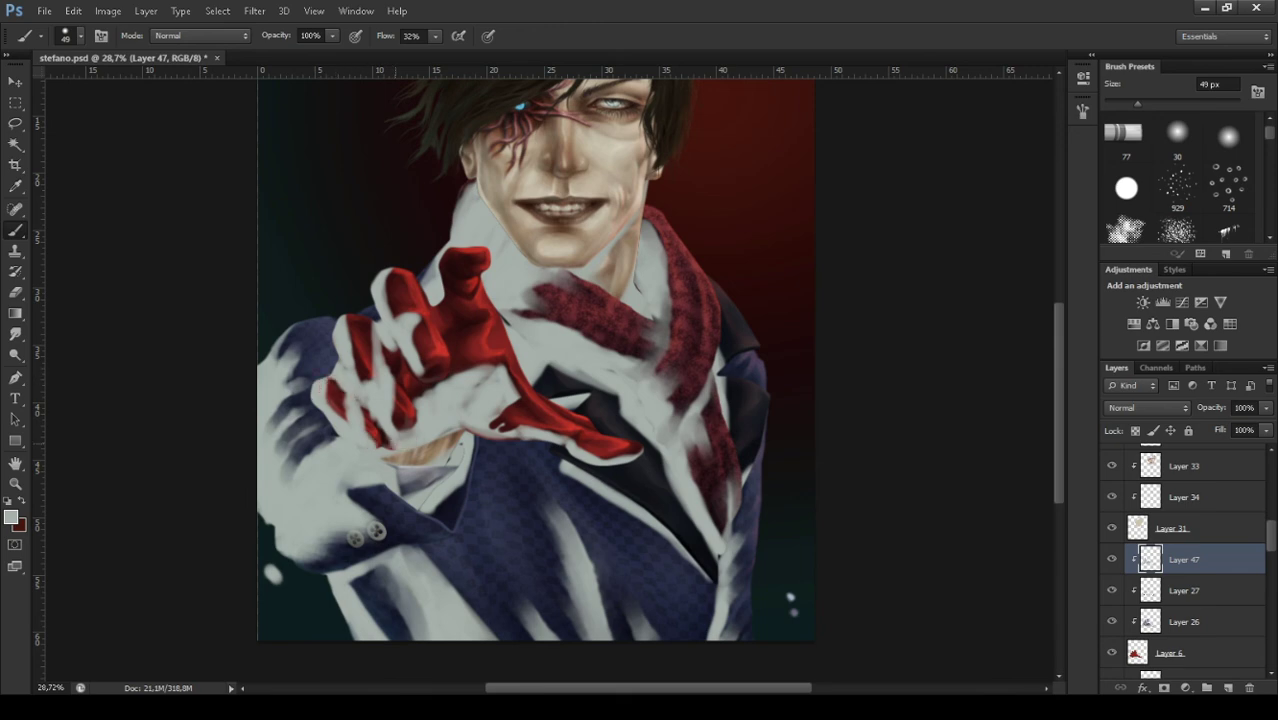
pyautogui.moveTo(440, 272)
pyautogui.mouseDown()
pyautogui.moveTo(464, 262)
pyautogui.moveTo(466, 322)
pyautogui.moveTo(446, 348)
pyautogui.mouseUp()
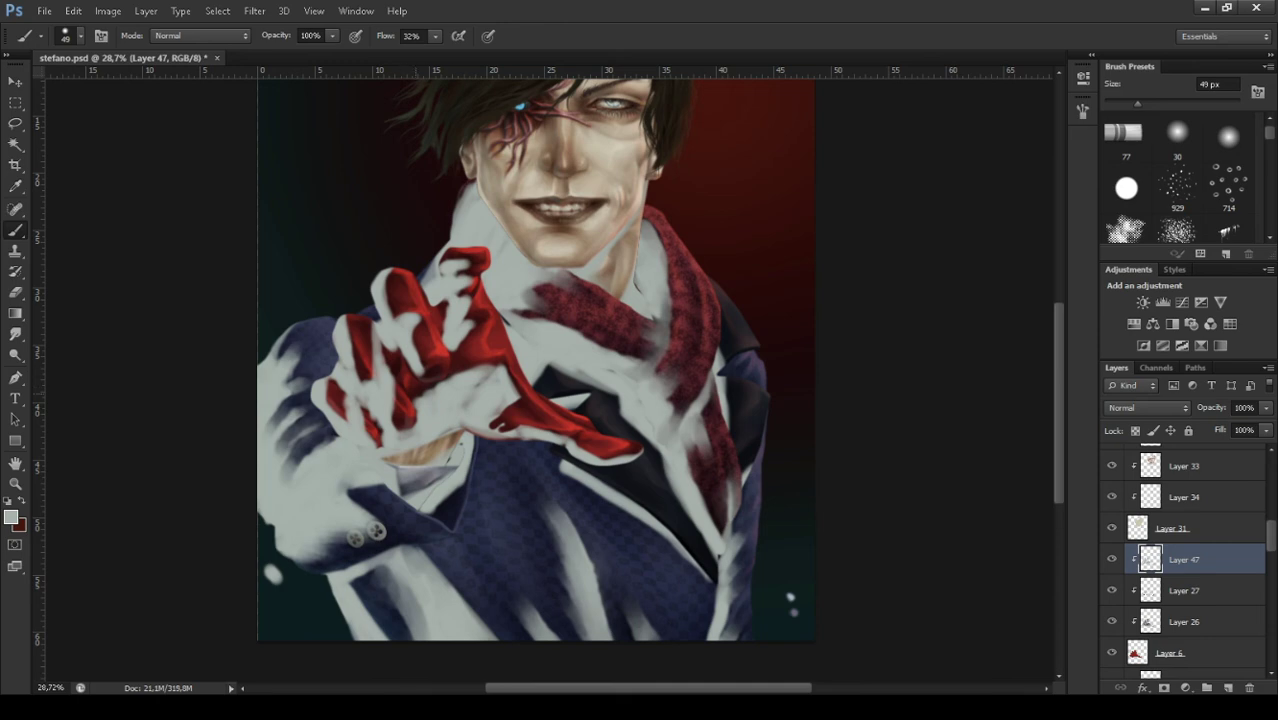
# Smudge the top finger edge and the lower fingers of the glove.
pyautogui.press('r')
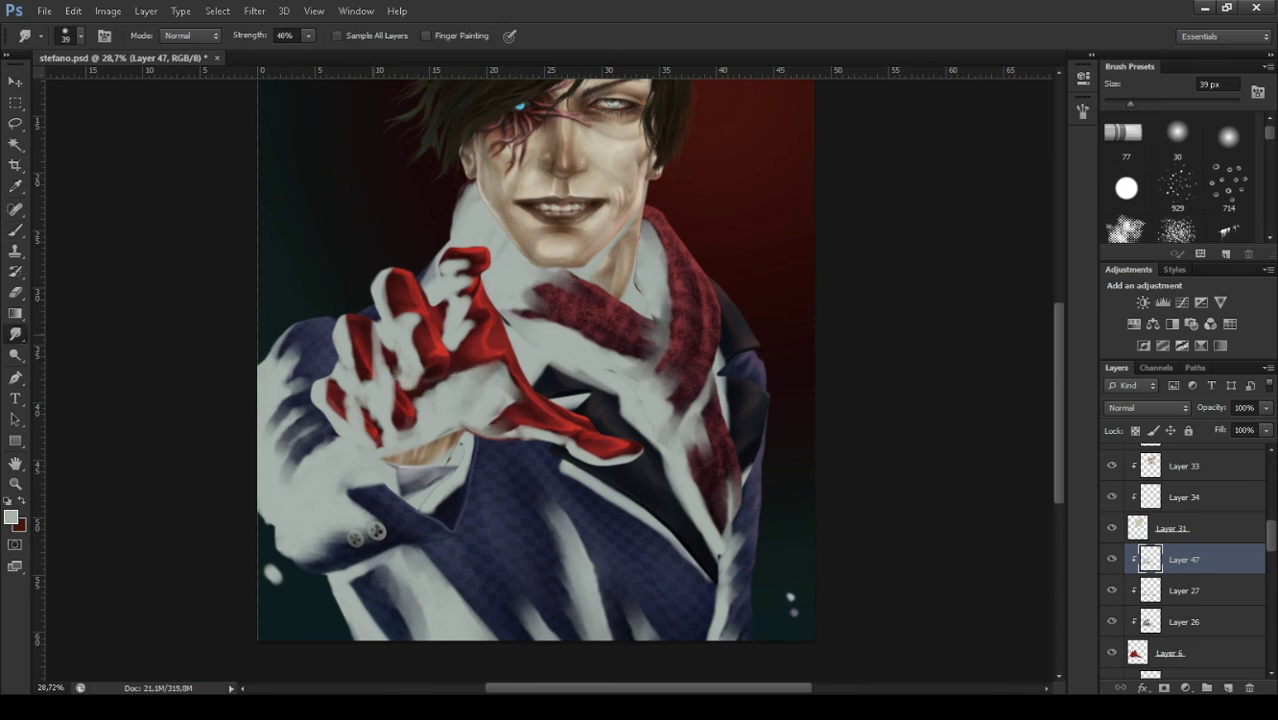
pyautogui.moveTo(470, 262); pyautogui.dragTo(442, 274)
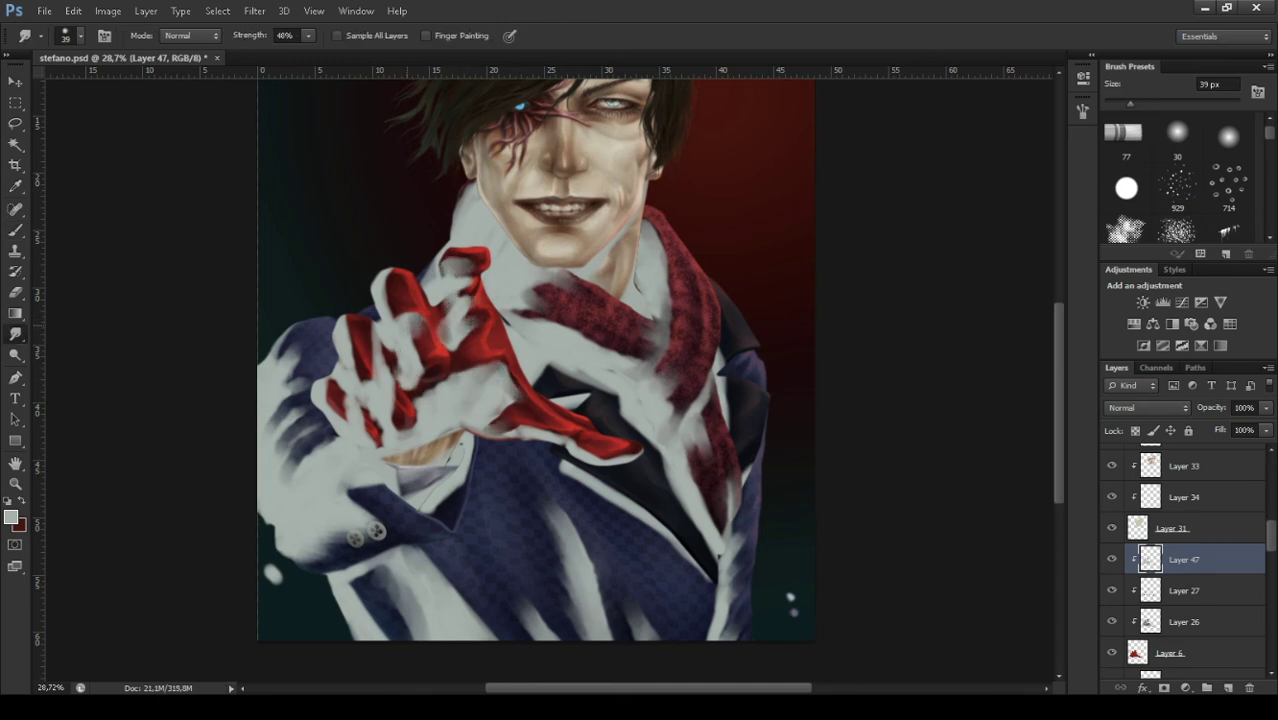
pyautogui.moveTo(388, 428); pyautogui.dragTo(344, 392)
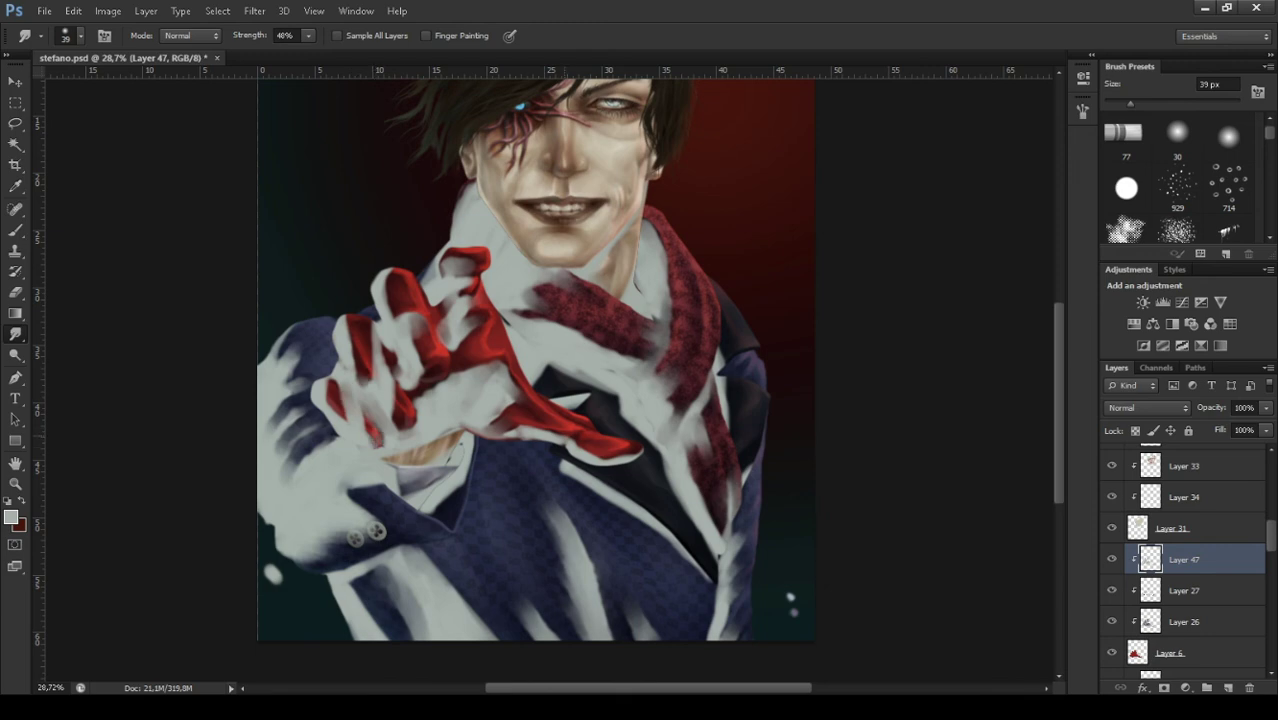
pyautogui.scroll(1, 545, 380)
# On a new clipped layer, paint light strokes on the lips and under the nose.
pyautogui.scroll(4, 545, 380)
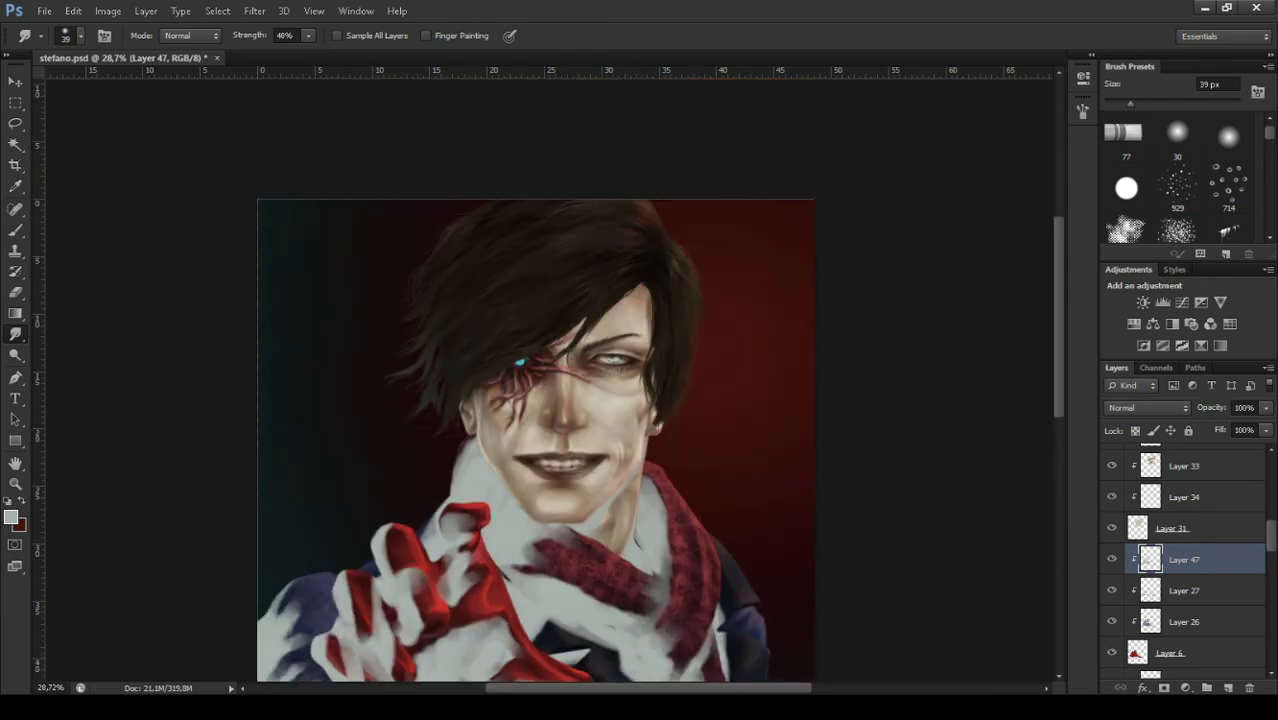
pyautogui.hotkey('ctrl', 'shift', 'alt', 'n')
pyautogui.hotkey('ctrl', 'alt', 'g')
pyautogui.press('b')
pyautogui.scroll(3, 571, 502)
pyautogui.moveTo(470, 418); pyautogui.dragTo(626, 414)
pyautogui.moveTo(594, 370)
pyautogui.mouseDown()
pyautogui.moveTo(514, 358)
pyautogui.moveTo(541, 258)
pyautogui.moveTo(525, 300)
pyautogui.moveTo(380, 370)
pyautogui.mouseUp()
# Paint pale strokes down the nose, left cheek and mouth.
pyautogui.moveTo(370, 280); pyautogui.dragTo(420, 440)
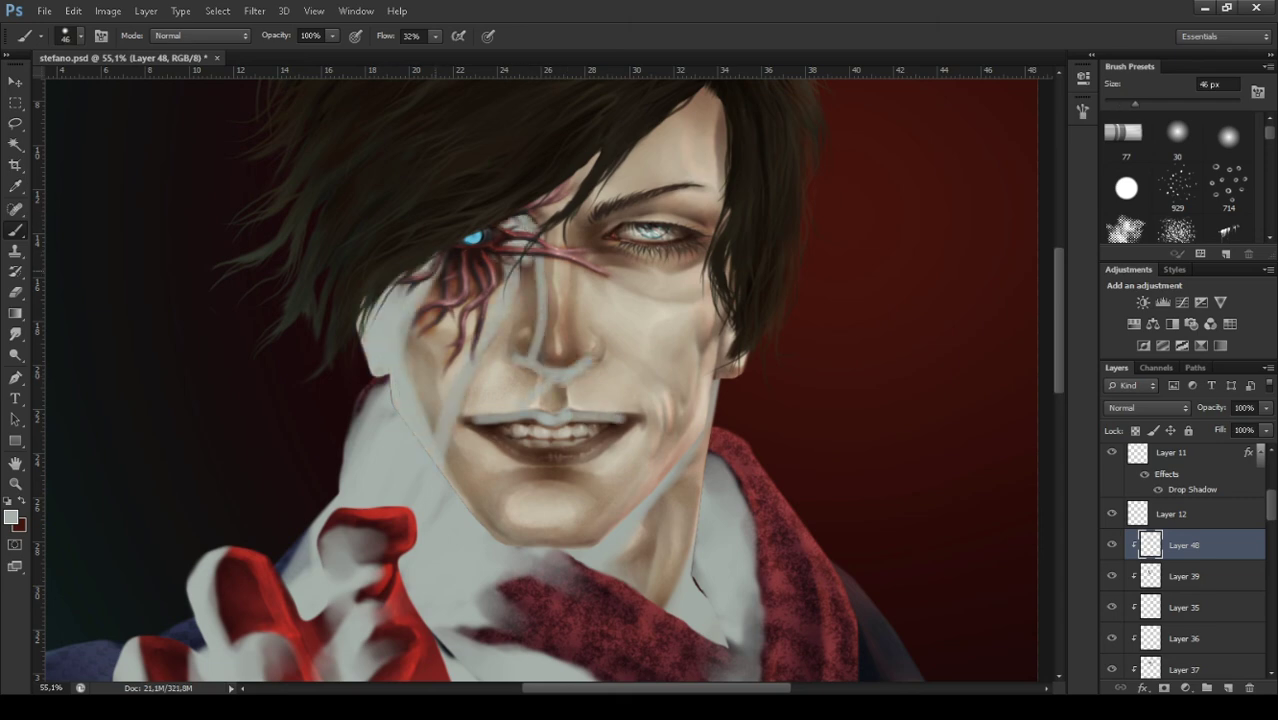
pyautogui.moveTo(460, 260); pyautogui.dragTo(520, 340)
pyautogui.moveTo(538, 258); pyautogui.dragTo(510, 365)
pyautogui.moveTo(445, 410); pyautogui.dragTo(468, 494)
pyautogui.press('[')
pyautogui.press('[')
pyautogui.moveTo(588, 416)
pyautogui.mouseDown()
pyautogui.moveTo(508, 440)
pyautogui.moveTo(578, 420)
pyautogui.moveTo(632, 424)
pyautogui.mouseUp()
# Cover the left lips, chin and area under the nose with pale paint.
pyautogui.moveTo(480, 425); pyautogui.dragTo(555, 488)
pyautogui.press(']')
pyautogui.press(']')
pyautogui.press(']')
pyautogui.moveTo(465, 455); pyautogui.dragTo(530, 475)
pyautogui.moveTo(500, 470); pyautogui.dragTo(490, 535)
pyautogui.moveTo(530, 360); pyautogui.dragTo(495, 415)
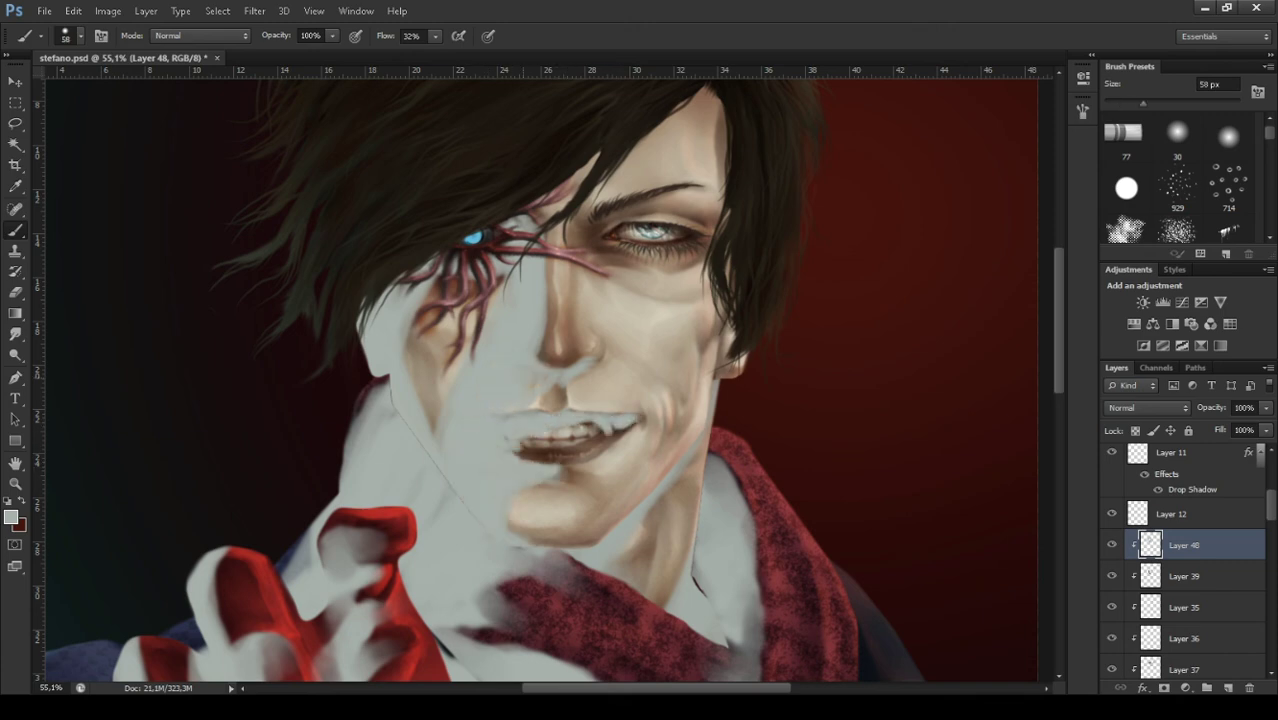
pyautogui.moveTo(420, 335); pyautogui.dragTo(425, 445)
# Paint pale skin around the right eye at 38 px and load Layer 8's hair outline as a selection.
pyautogui.press('[')
pyautogui.press('[')
pyautogui.moveTo(580, 240); pyautogui.dragTo(680, 195)
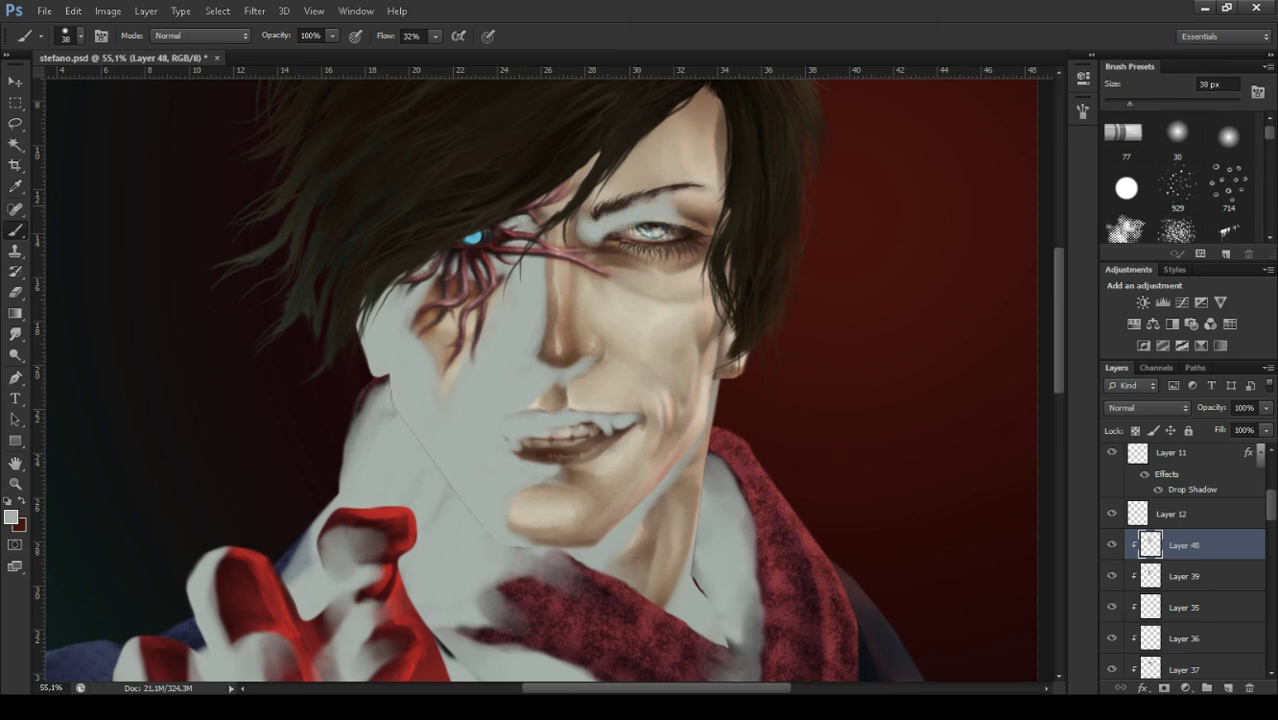
pyautogui.moveTo(580, 212)
pyautogui.mouseDown()
pyautogui.moveTo(640, 260)
pyautogui.moveTo(575, 235)
pyautogui.mouseUp()
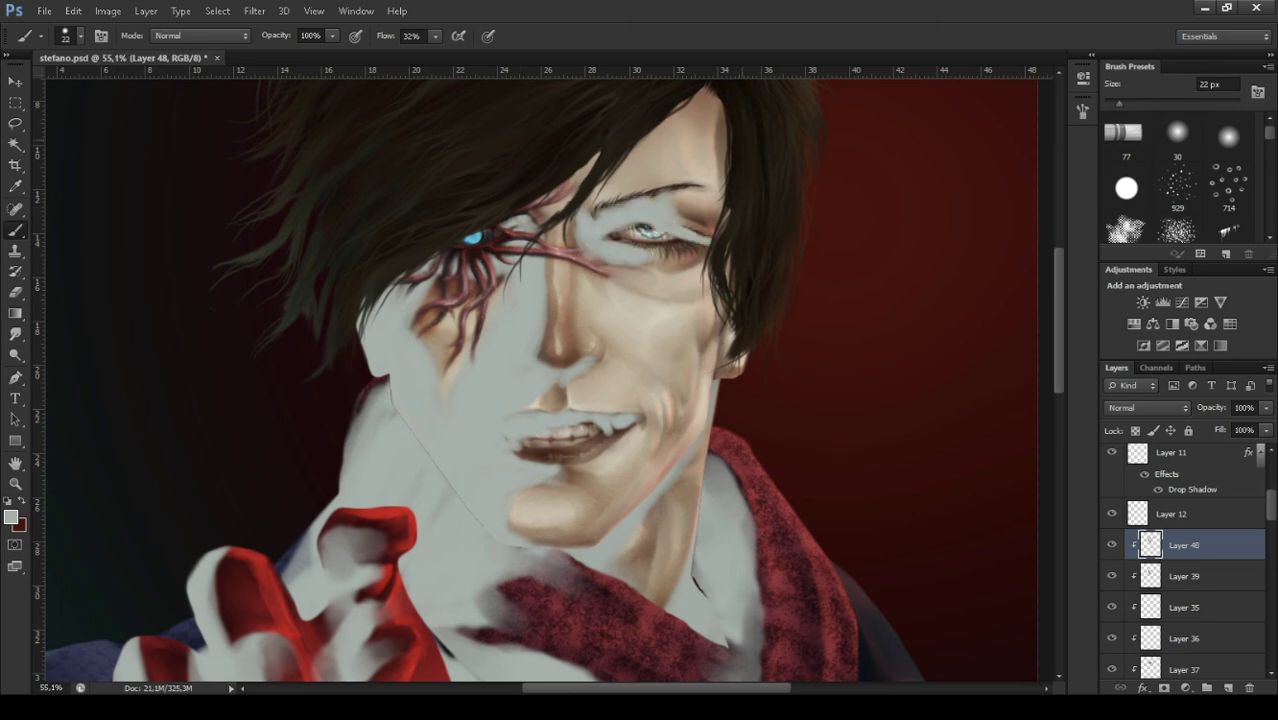
pyautogui.hotkey('ctrl', 'alt', 'z')
pyautogui.scroll(3, 1180, 560)
pyautogui.keyDown('ctrl'); pyautogui.click(1137, 456); pyautogui.keyUp('ctrl')
# Choose the 77 px soft brush preset and drop the hair selection.
pyautogui.click(1122, 132)
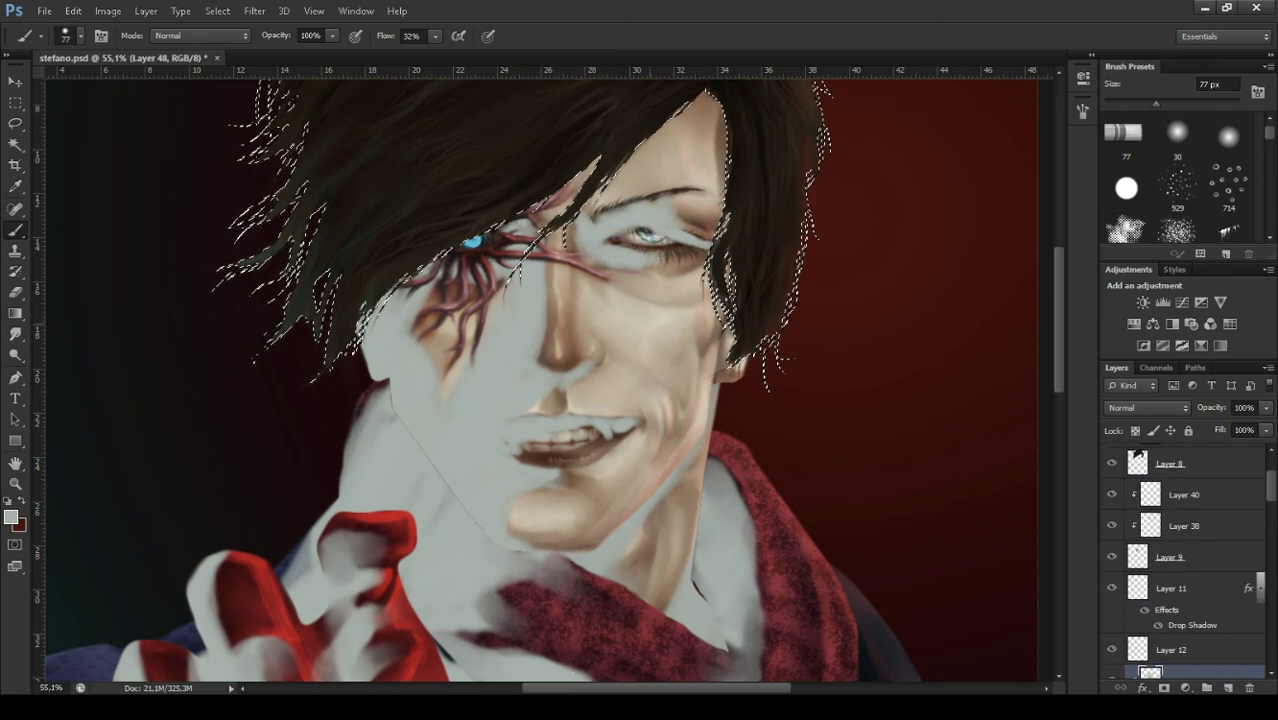
pyautogui.press('l')
pyautogui.hotkey('ctrl', 'alt', 'z')
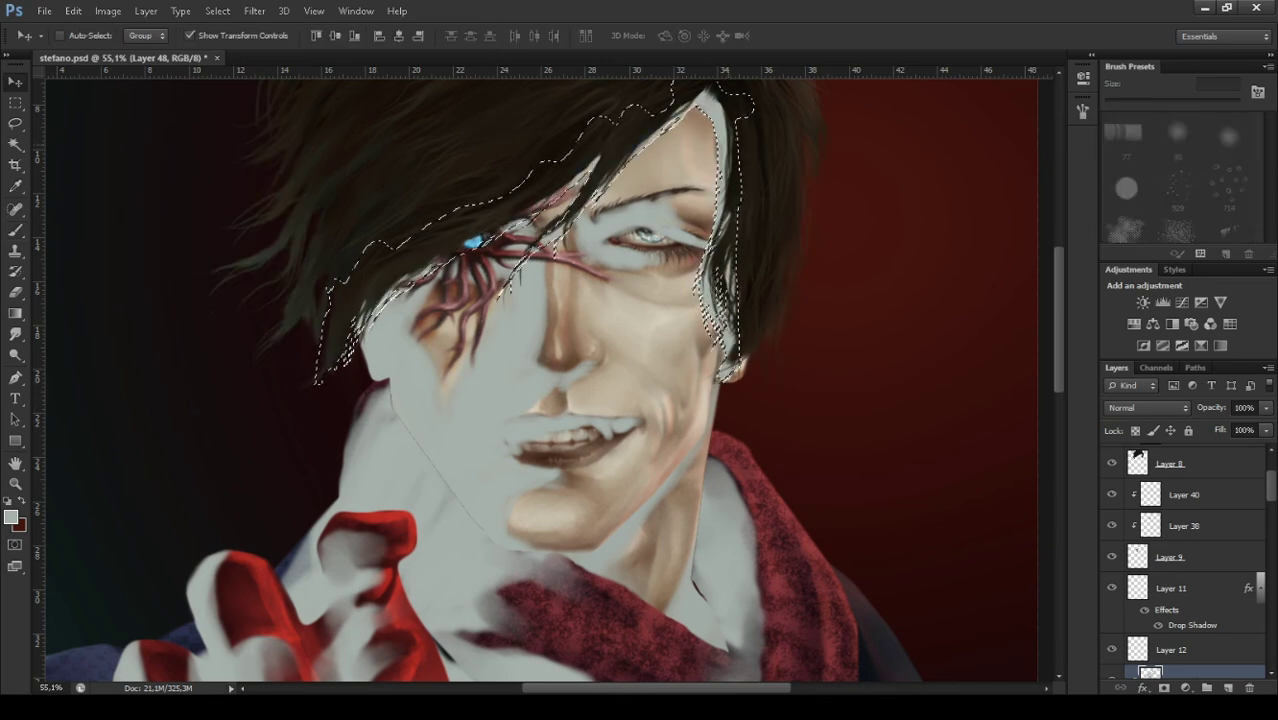
pyautogui.scroll(-1, 1180, 560)
pyautogui.hotkey('ctrl', 'd')
pyautogui.press('b')
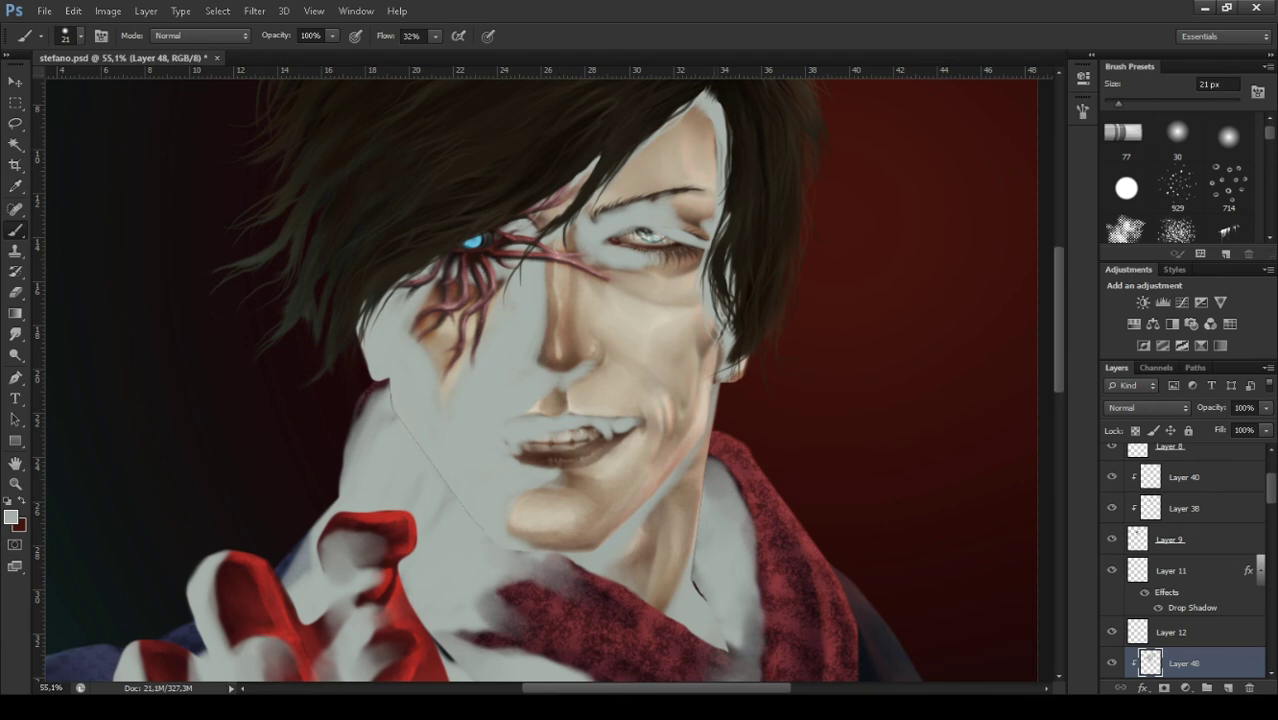
# Smudge the eyebrow and eyelid and soften the red veins around the glowing eye.
pyautogui.press('r')
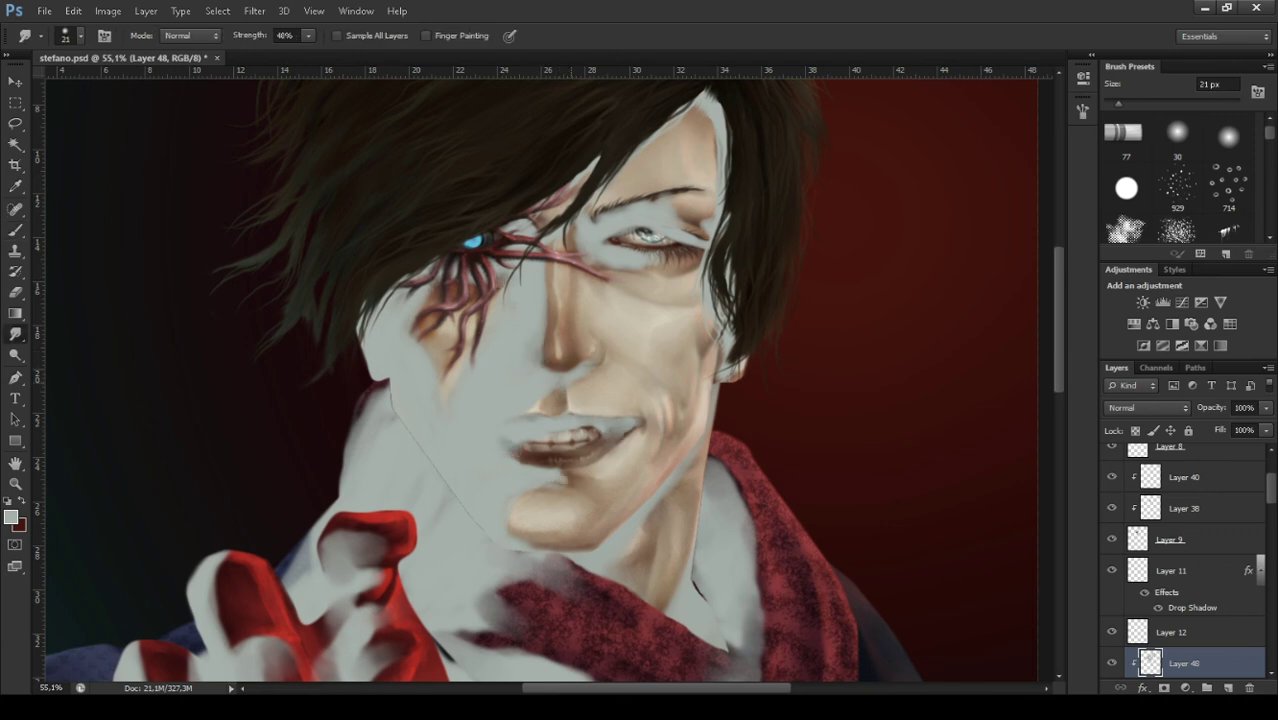
pyautogui.moveTo(703, 232); pyautogui.dragTo(587, 219)
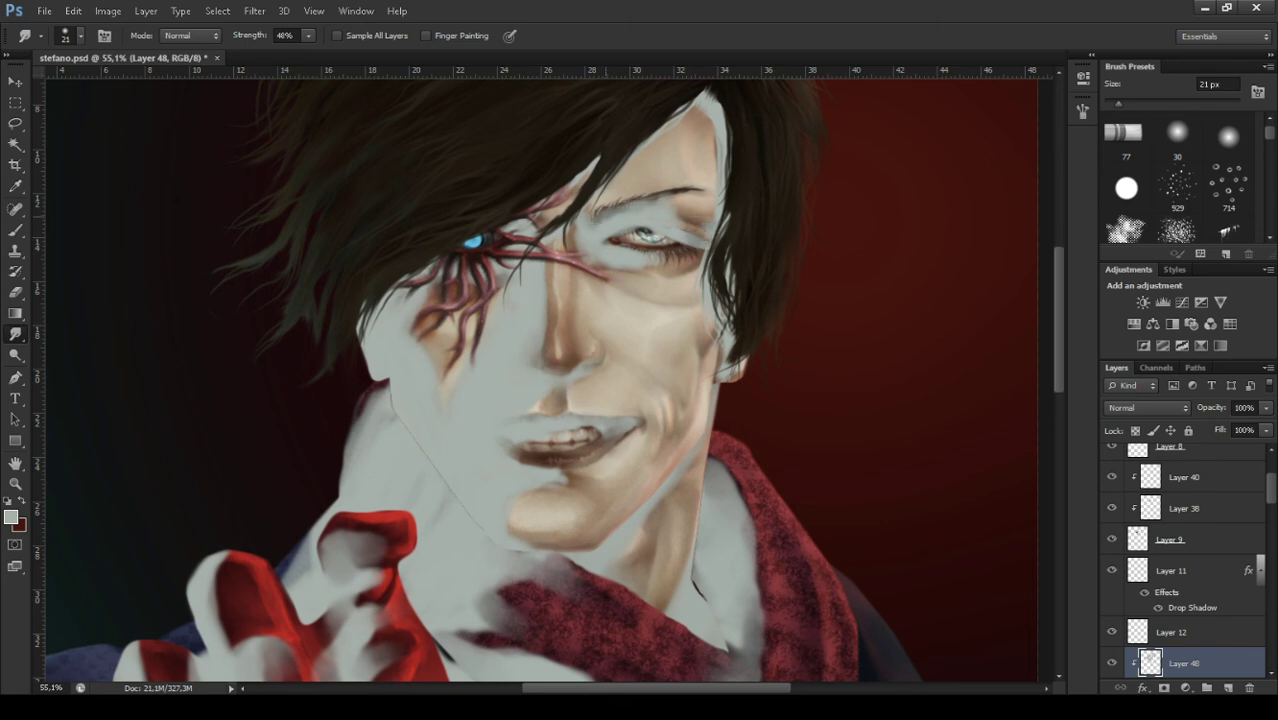
pyautogui.moveTo(607, 262); pyautogui.dragTo(590, 242)
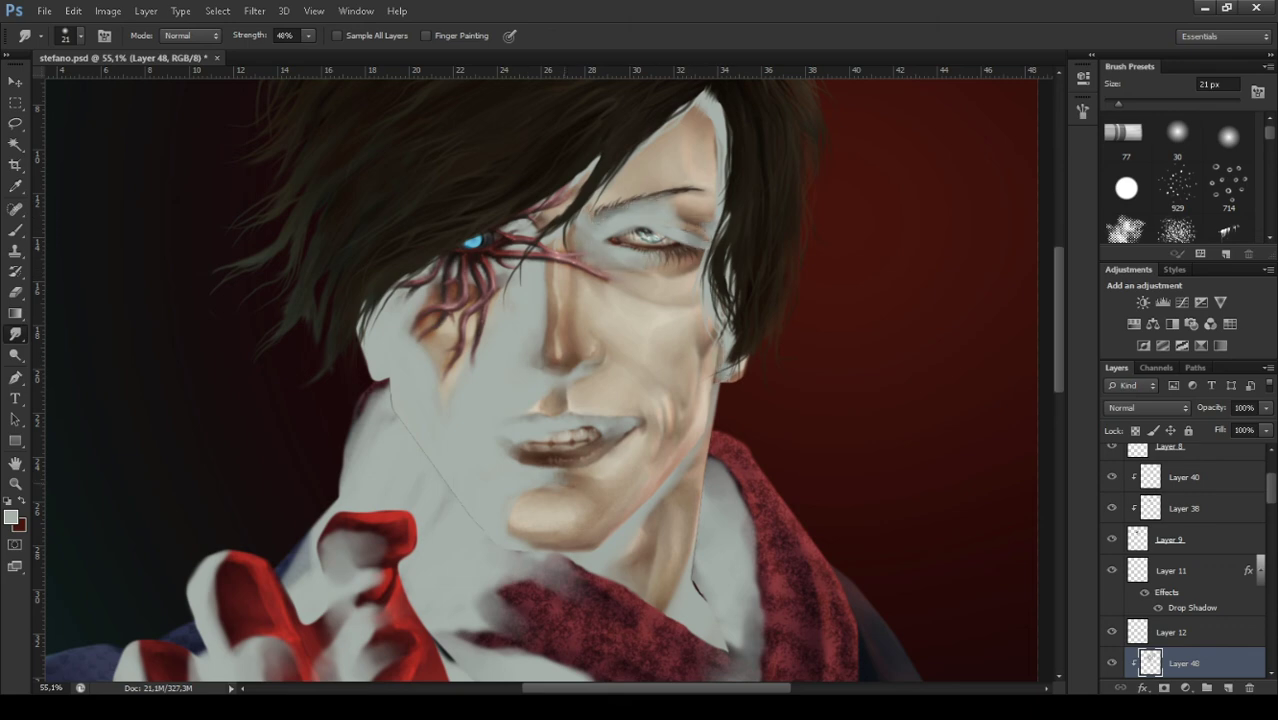
pyautogui.hotkey('shift', 'r')
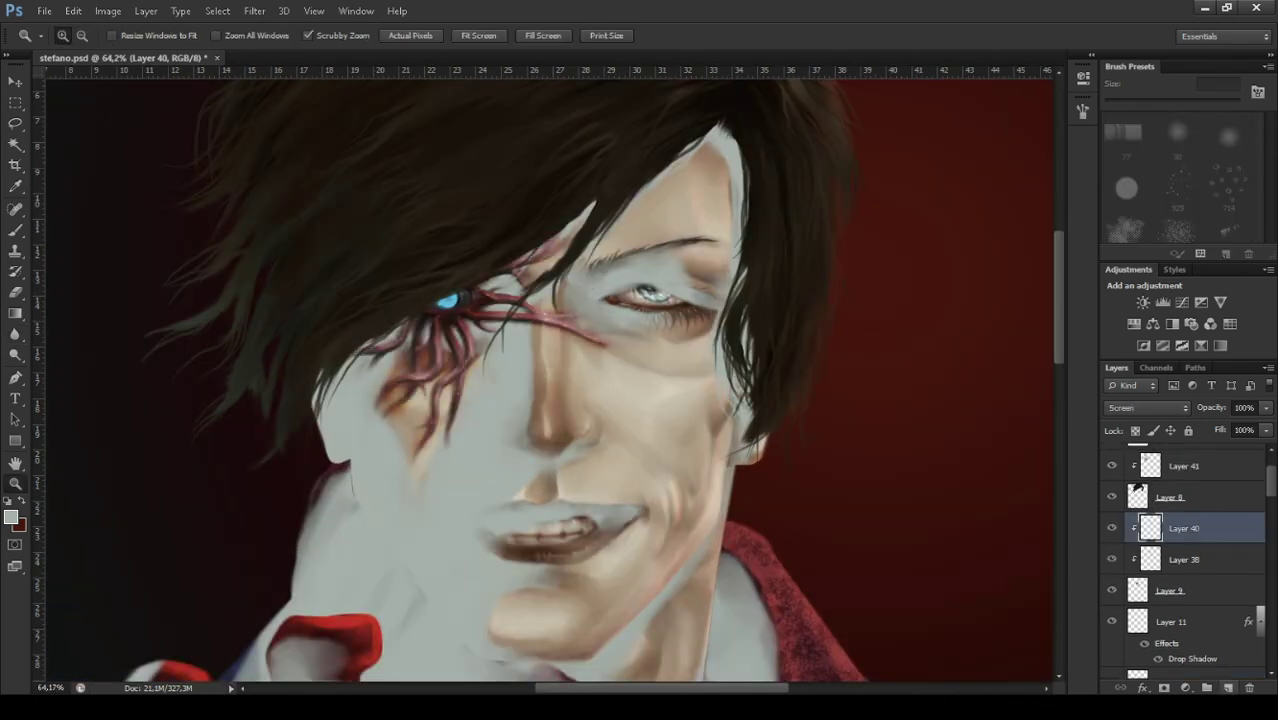
pyautogui.moveTo(520, 310)
pyautogui.mouseDown()
pyautogui.moveTo(460, 302)
pyautogui.moveTo(430, 360)
pyautogui.mouseUp()
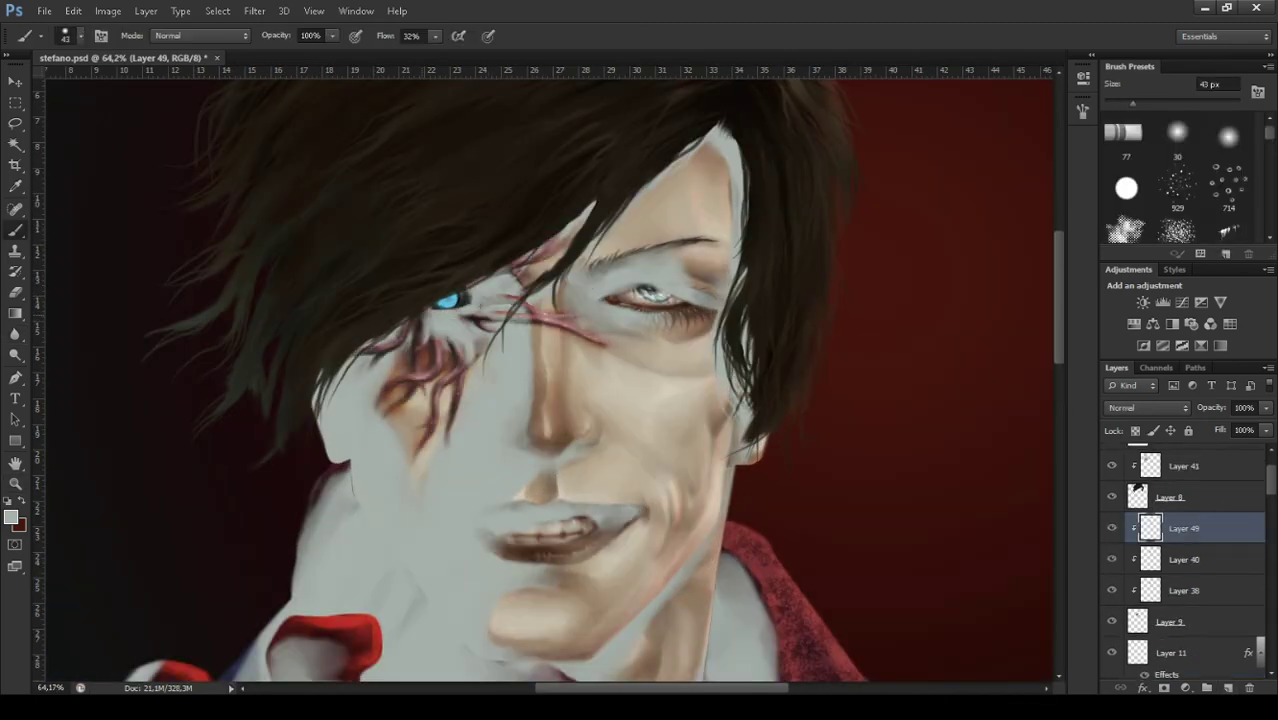
pyautogui.press('r')
pyautogui.moveTo(430, 312)
pyautogui.mouseDown()
pyautogui.moveTo(376, 350)
pyautogui.moveTo(520, 320)
pyautogui.mouseUp()
pyautogui.moveTo(458, 350); pyautogui.dragTo(412, 332)
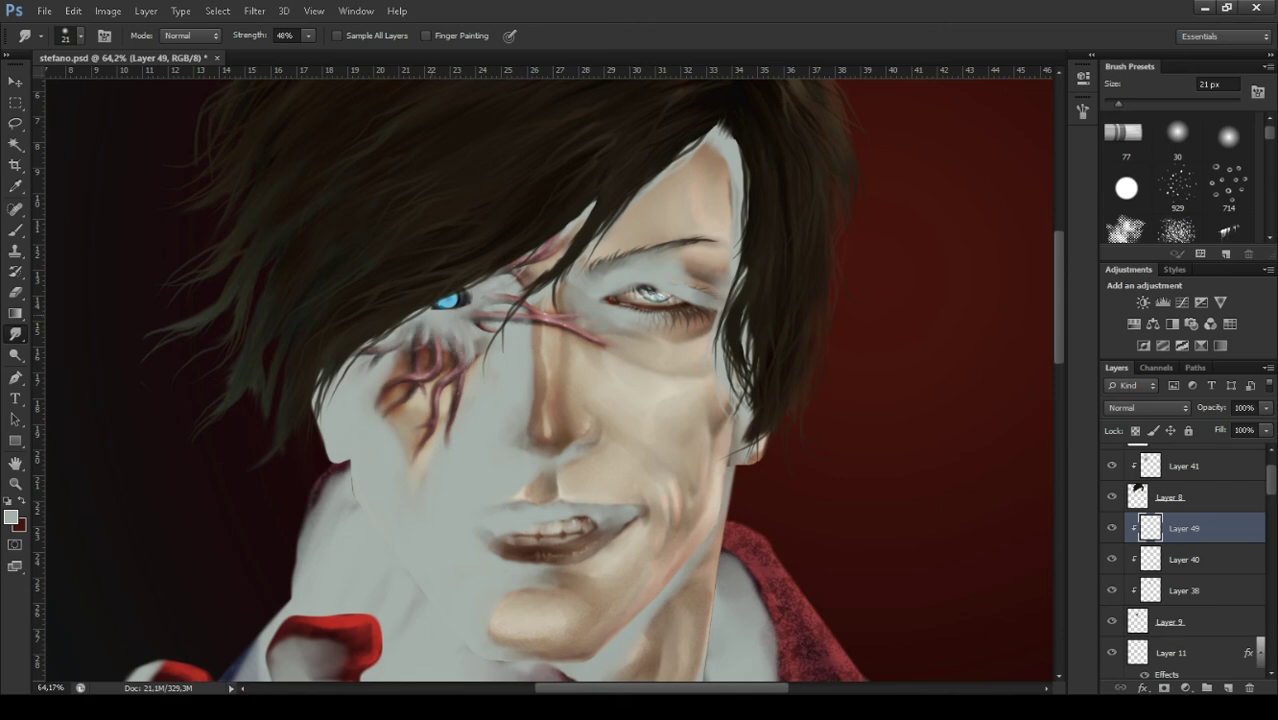
# Add two new empty layers, each clipped to the layer below.
pyautogui.hotkey('alt', '[')
pyautogui.hotkey('alt', '[')
pyautogui.hotkey('alt', '[')
pyautogui.hotkey('ctrl', 'shift', 'alt', 'n')
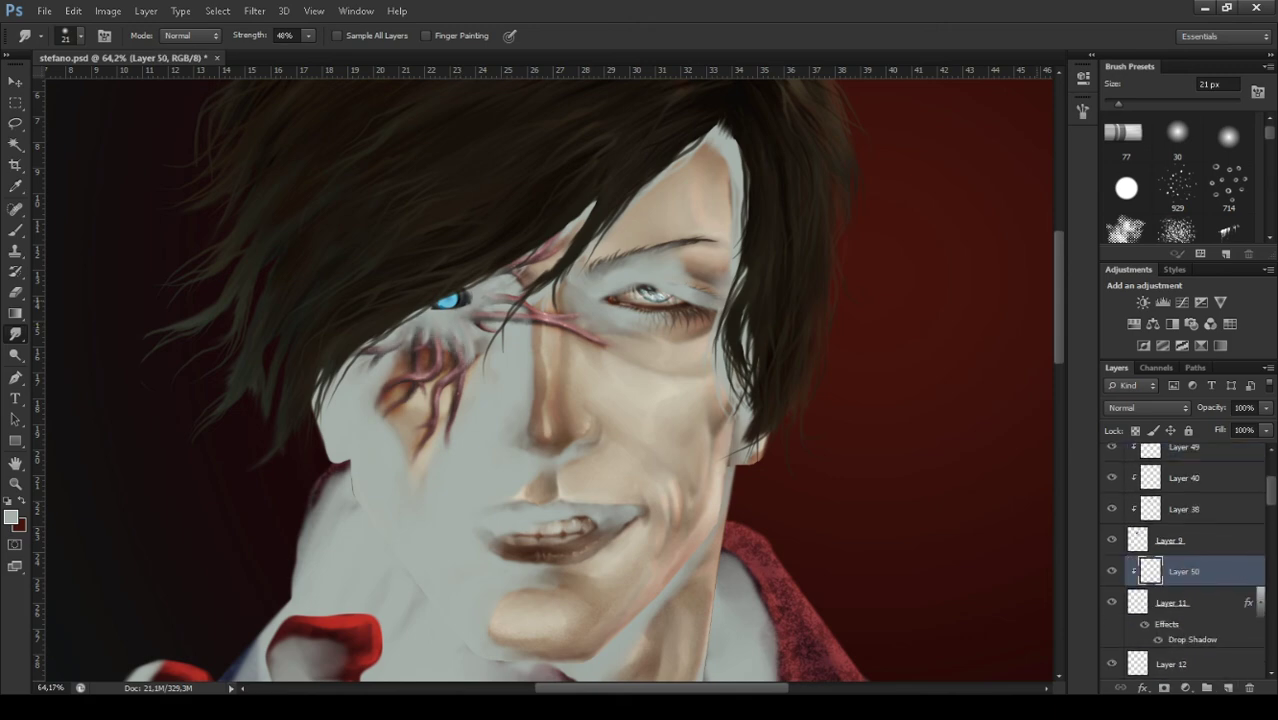
pyautogui.hotkey('ctrl', 'alt', 'g')
pyautogui.press('b')
pyautogui.hotkey('alt', ']')
pyautogui.hotkey('alt', ']')
pyautogui.hotkey('alt', ']')
pyautogui.hotkey('ctrl', 'shift', 'alt', 'n')
pyautogui.hotkey('ctrl', 'alt', 'g')
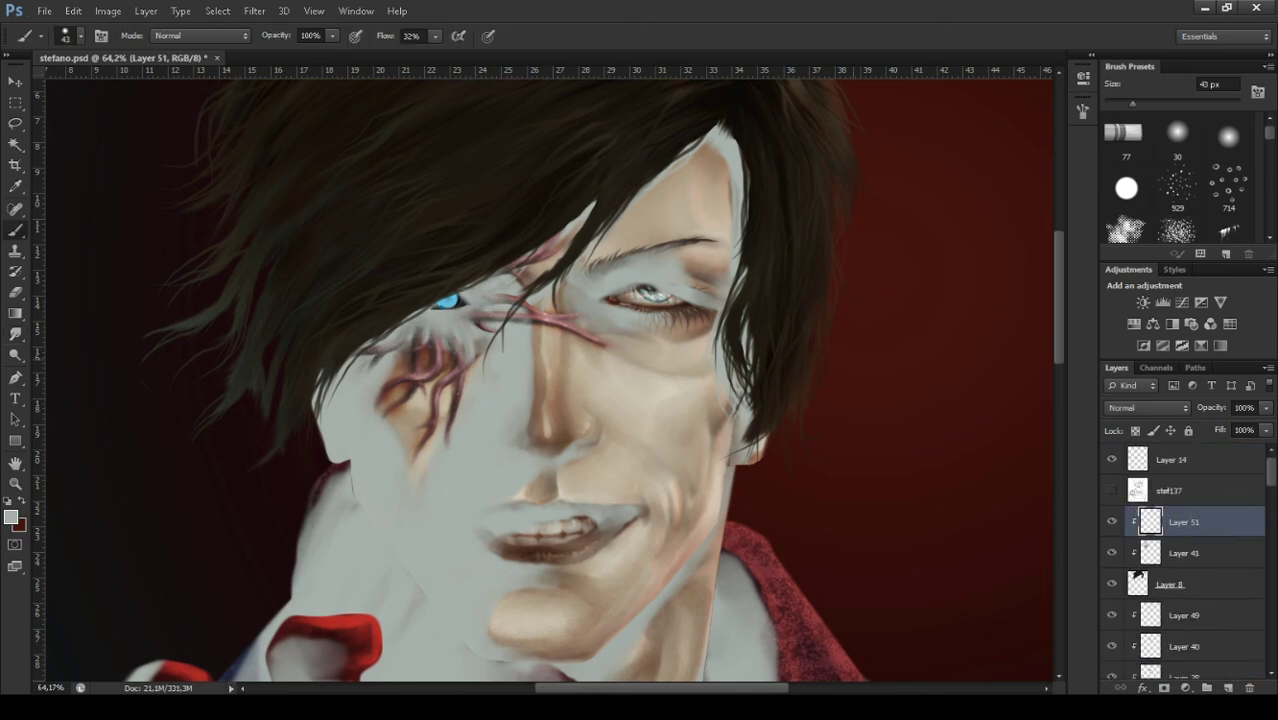
pyautogui.scroll(-2, 493, 138)
# Lasso the left hair and a strip along the face's right side, then fill it light grey.
pyautogui.press('l')
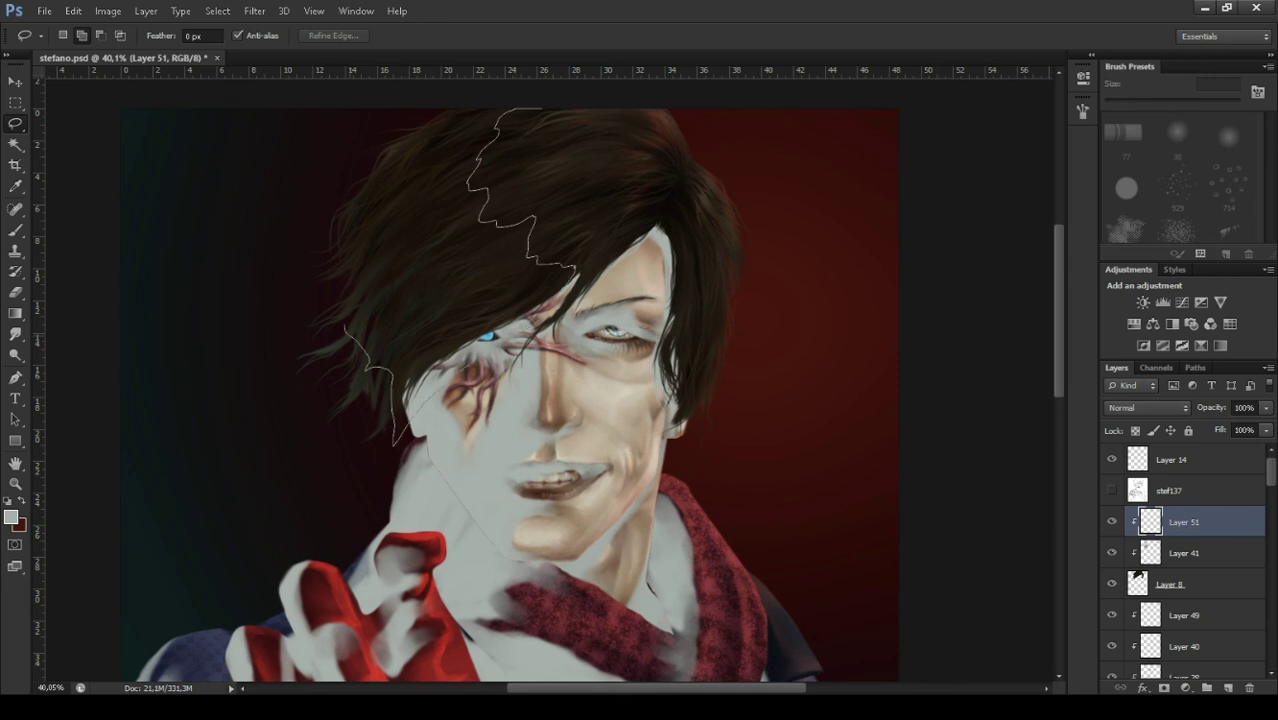
pyautogui.moveTo(575, 268); pyautogui.dragTo(500, 108)
pyautogui.moveTo(673, 195); pyautogui.dragTo(690, 310)
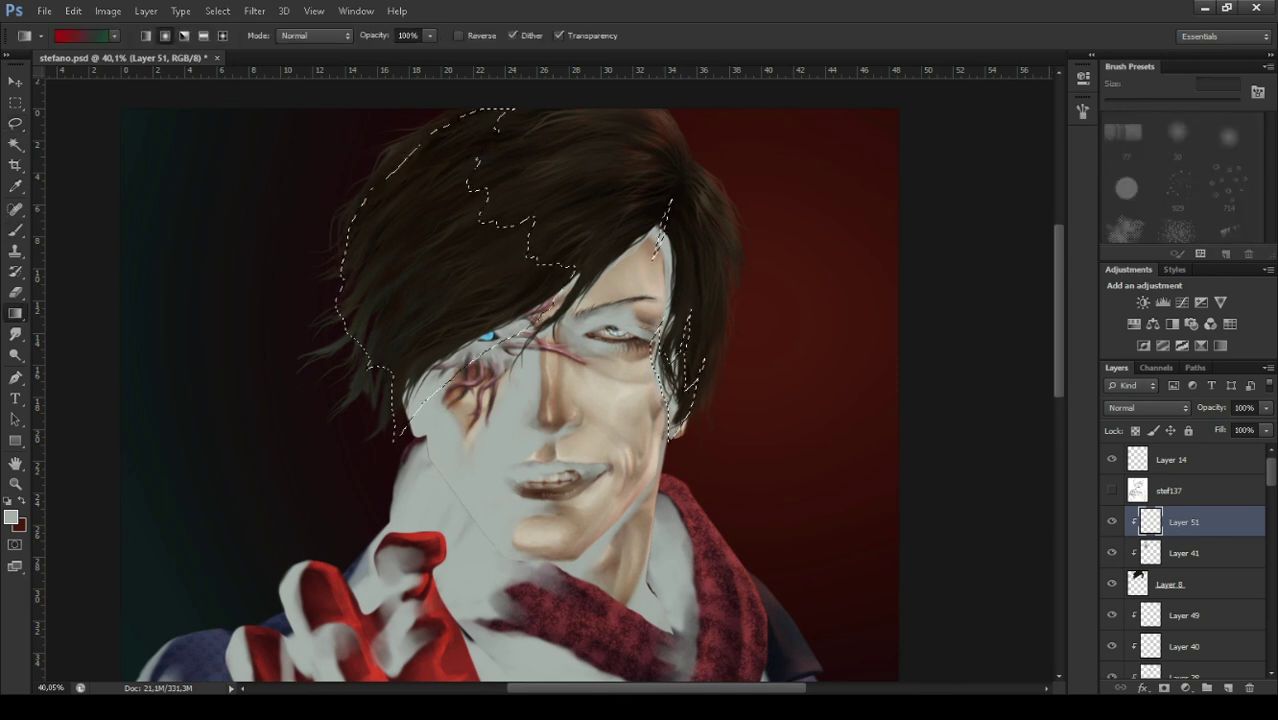
pyautogui.hotkey('alt', 'BackSpace')
pyautogui.hotkey('ctrl', 'd')
pyautogui.press('b')
# Paint grey strokes over the hair and blend them into the dark hair.
pyautogui.moveTo(472, 185)
pyautogui.mouseDown()
pyautogui.moveTo(518, 152)
pyautogui.moveTo(502, 172)
pyautogui.mouseUp()
pyautogui.moveTo(690, 285); pyautogui.dragTo(688, 355)
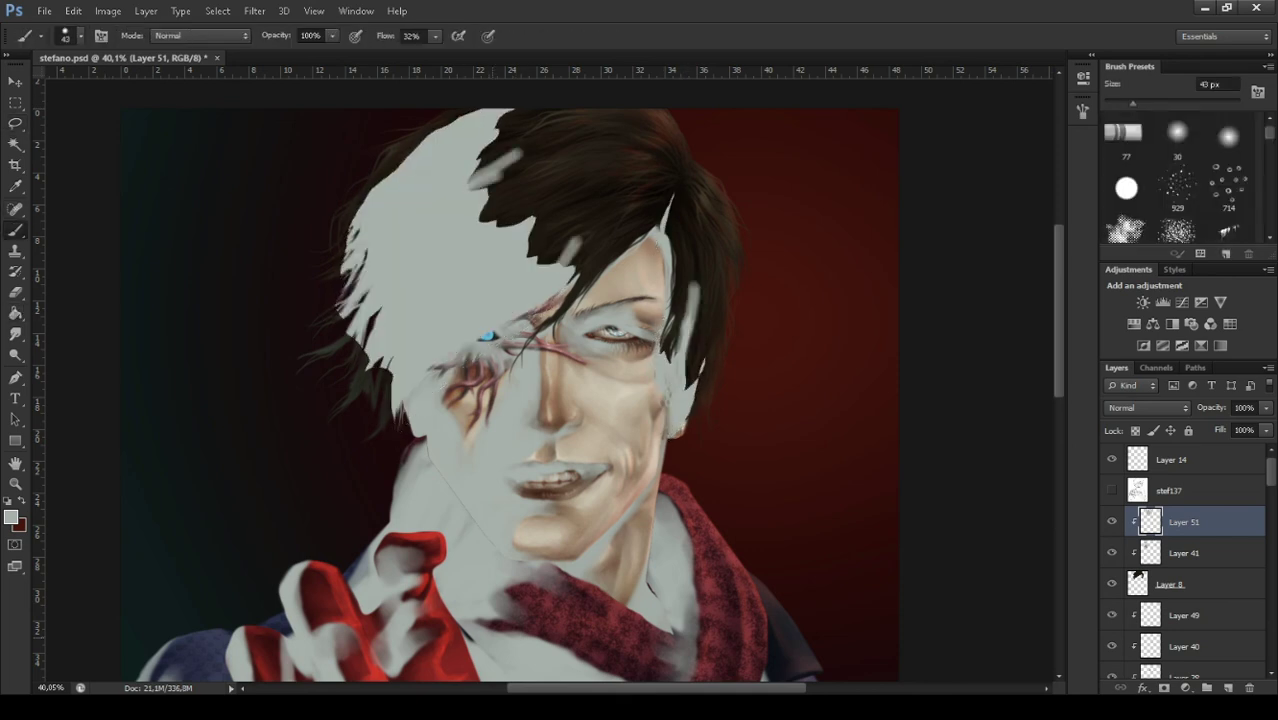
pyautogui.moveTo(495, 132); pyautogui.dragTo(535, 112)
pyautogui.press('r')
pyautogui.moveTo(588, 236); pyautogui.dragTo(535, 270)
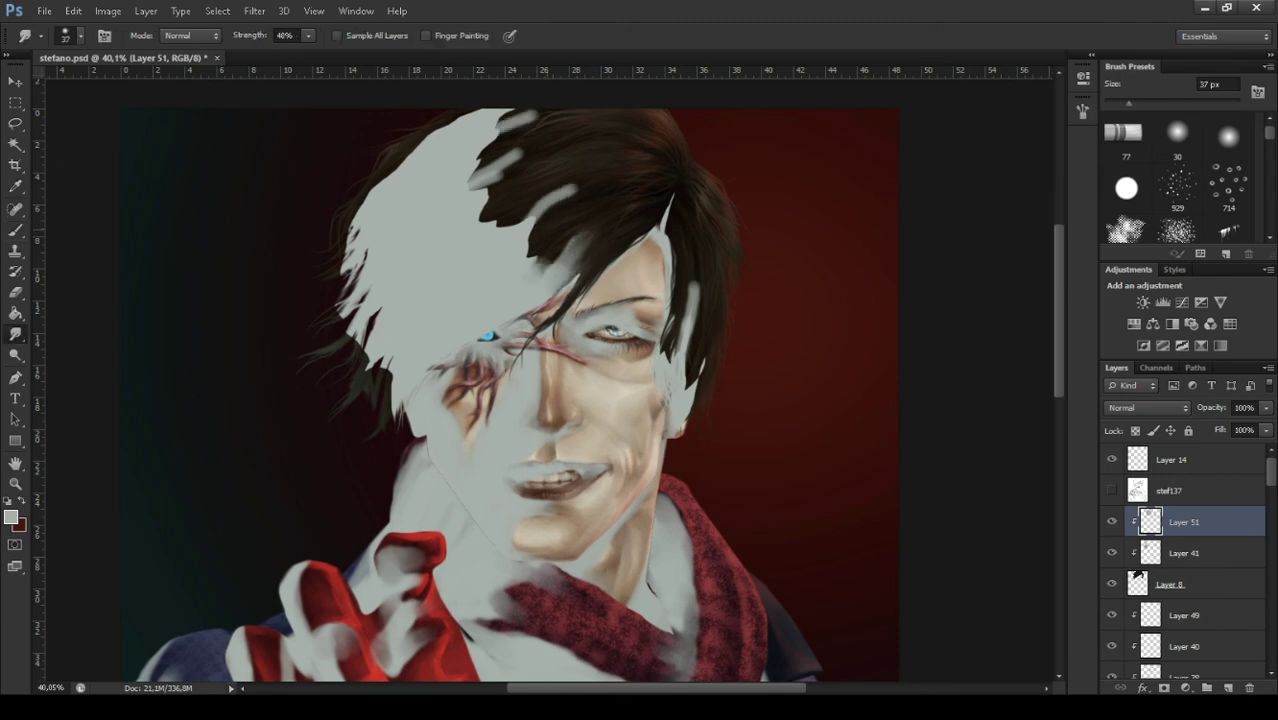
pyautogui.moveTo(580, 190)
pyautogui.mouseDown()
pyautogui.moveTo(490, 228)
pyautogui.moveTo(525, 240)
pyautogui.moveTo(480, 160)
pyautogui.moveTo(530, 115)
pyautogui.mouseUp()
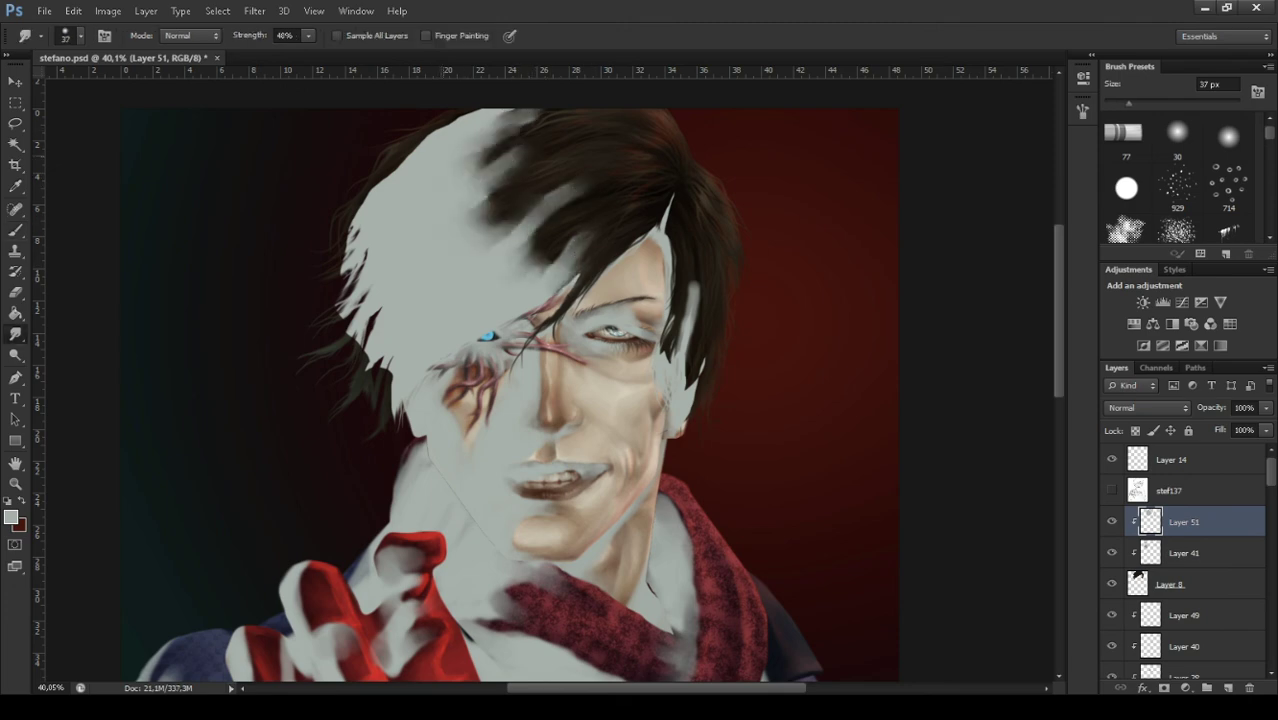
pyautogui.moveTo(505, 250)
pyautogui.mouseDown()
pyautogui.moveTo(520, 212)
pyautogui.moveTo(510, 222)
pyautogui.mouseUp()
# Smudge the grey hair's left edge into wispy strands, refining with a 22 px smudge brush.
pyautogui.moveTo(670, 200); pyautogui.dragTo(692, 425)
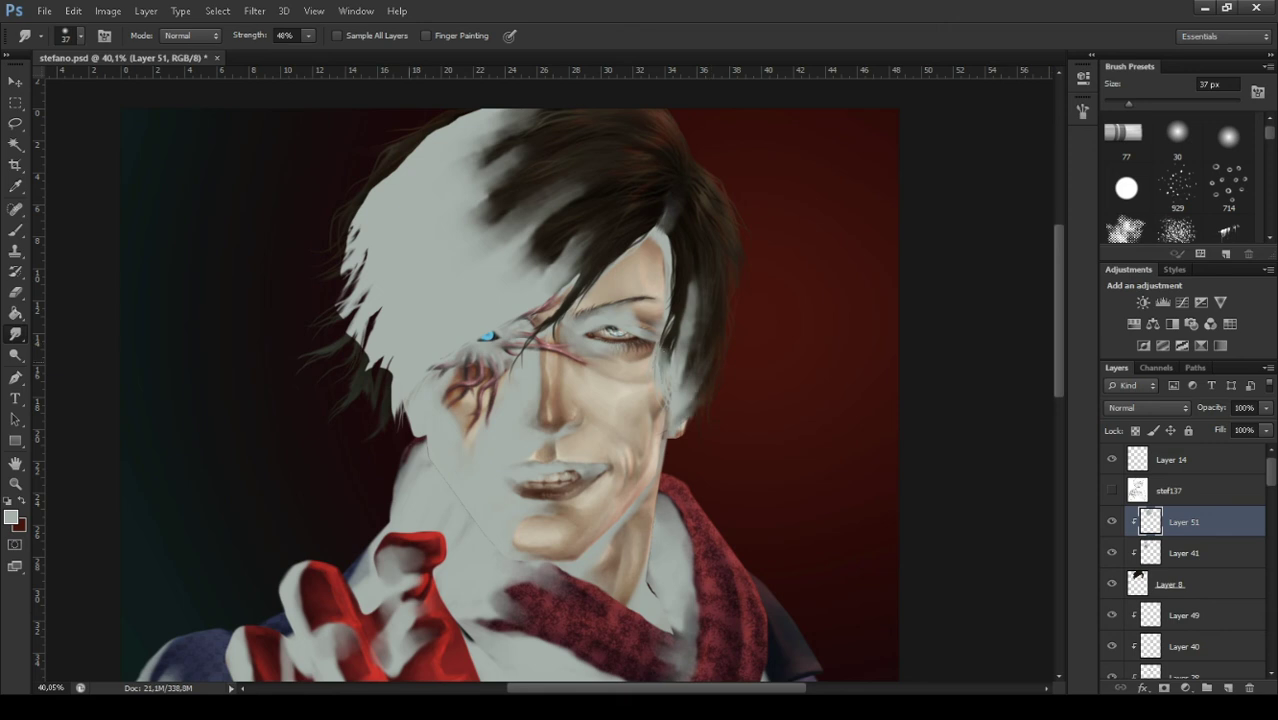
pyautogui.moveTo(398, 410); pyautogui.dragTo(340, 325)
pyautogui.moveTo(360, 275); pyautogui.dragTo(335, 245)
pyautogui.moveTo(450, 200); pyautogui.dragTo(370, 115)
pyautogui.press('[')
pyautogui.press('[')
pyautogui.press('[')
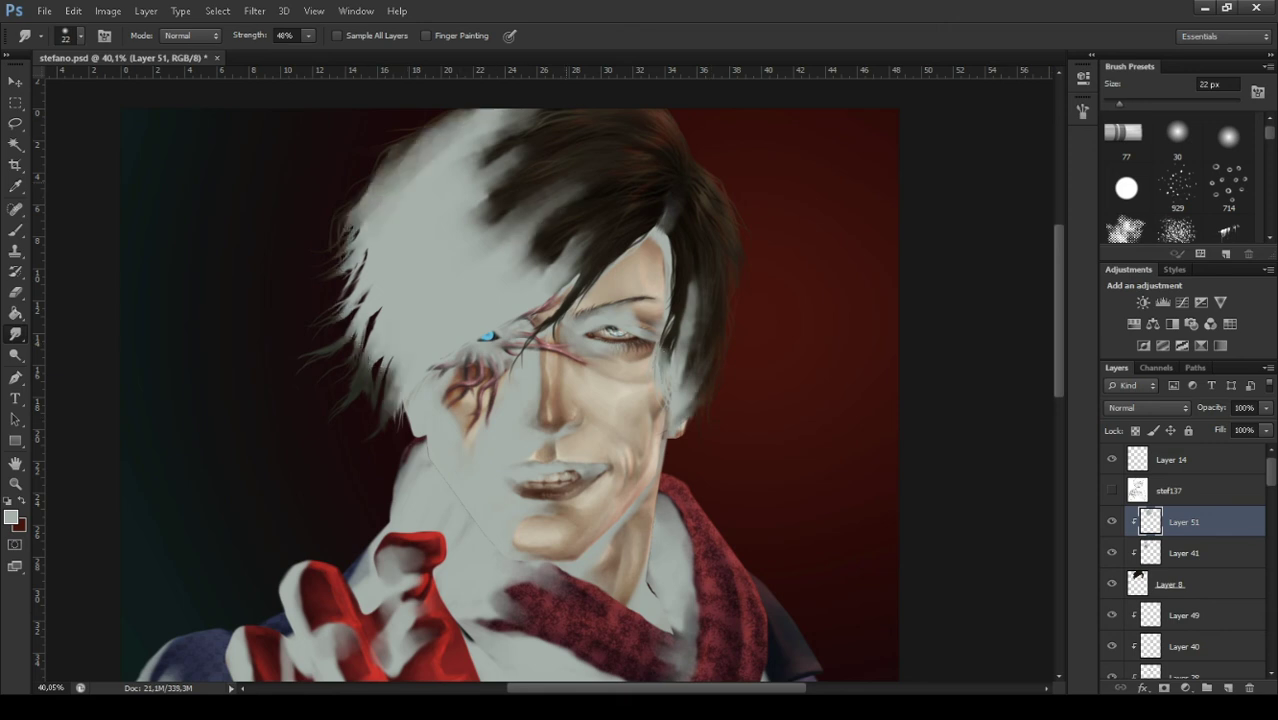
pyautogui.moveTo(528, 135); pyautogui.dragTo(470, 168)
pyautogui.moveTo(585, 235); pyautogui.dragTo(545, 275)
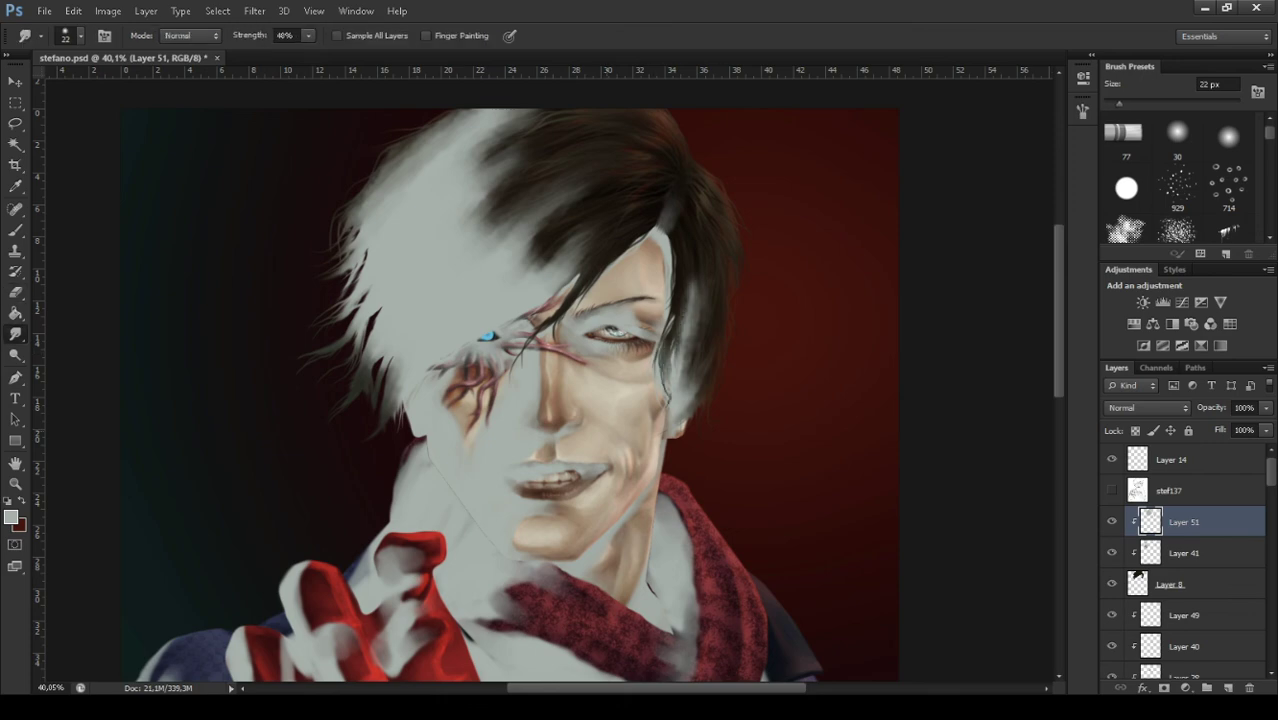
pyautogui.press('z')
pyautogui.moveTo(685, 360)
pyautogui.mouseDown()
pyautogui.moveTo(585, 362)
pyautogui.moveTo(600, 380)
pyautogui.mouseUp()
# Inspect Layers 42, 43 and 45 while panning and zooming the canvas.
pyautogui.scroll(-5, 1185, 560)
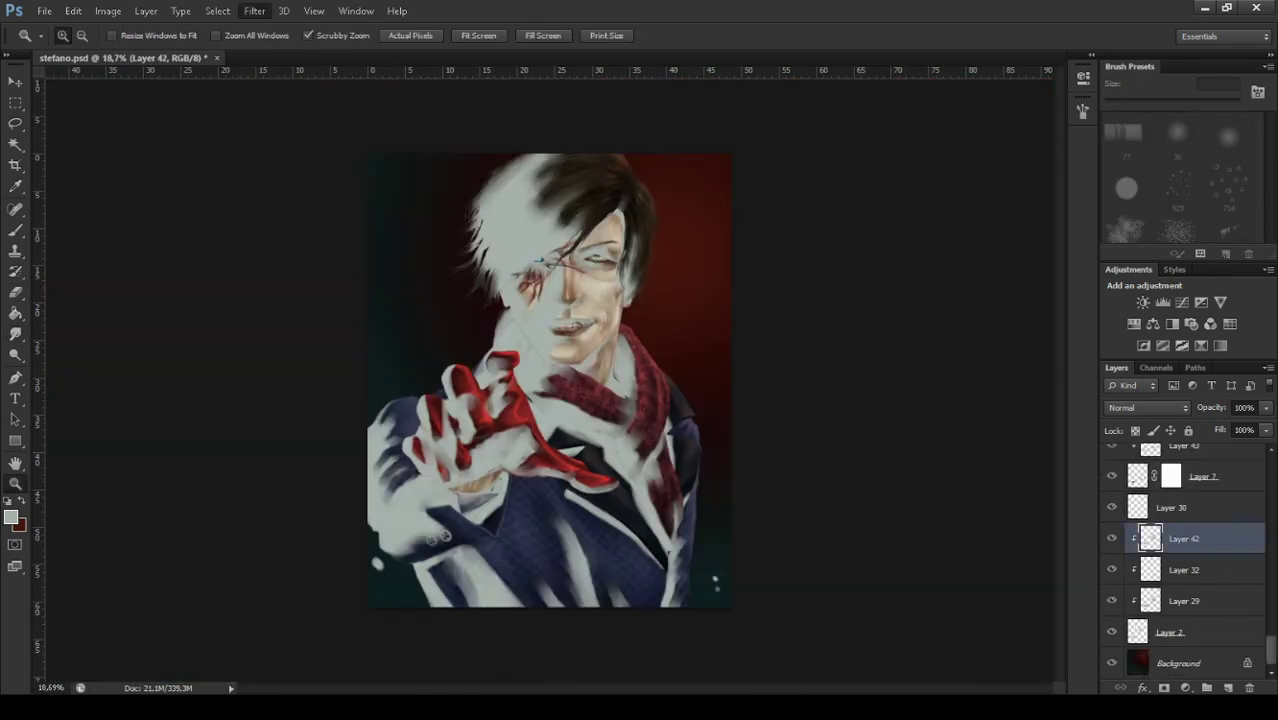
pyautogui.click(1184, 538)
pyautogui.press('h')
pyautogui.press('z')
pyautogui.moveTo(540, 380); pyautogui.dragTo(600, 380)
pyautogui.scroll(2, 1185, 560)
pyautogui.click(1184, 583)
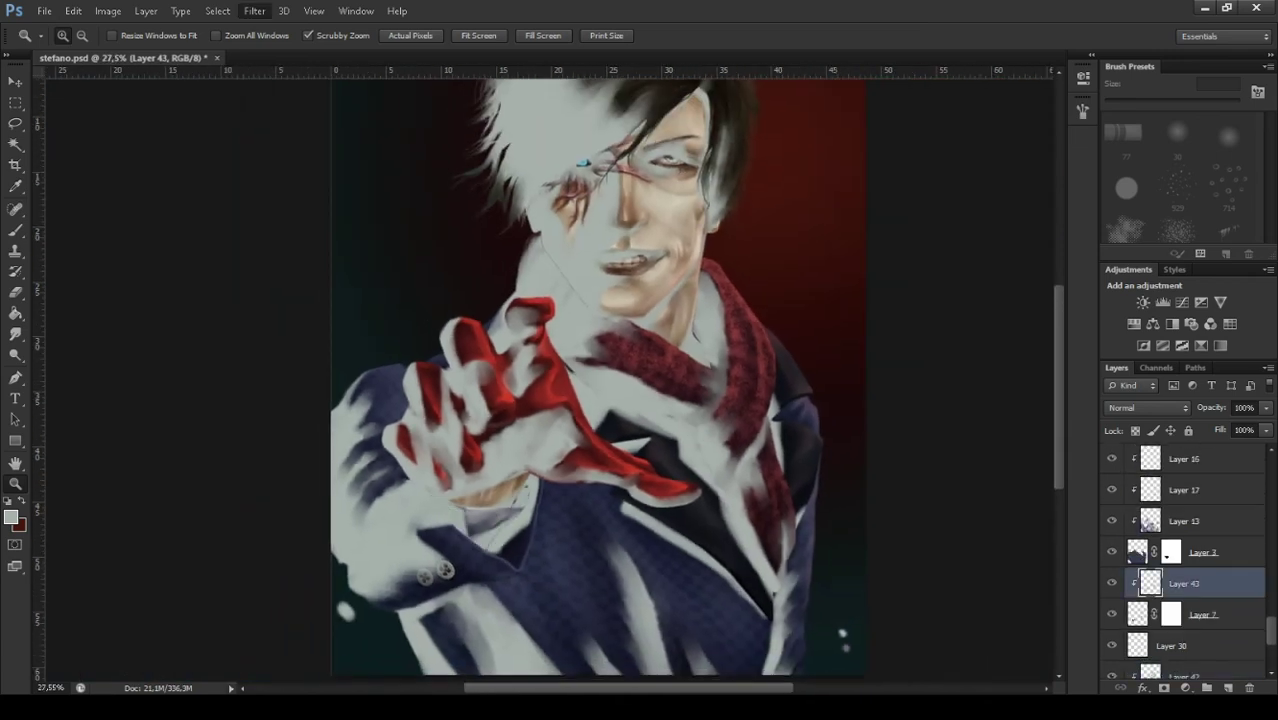
pyautogui.scroll(-3, 1184, 560)
pyautogui.click(1184, 521)
pyautogui.scroll(1, 1184, 560)
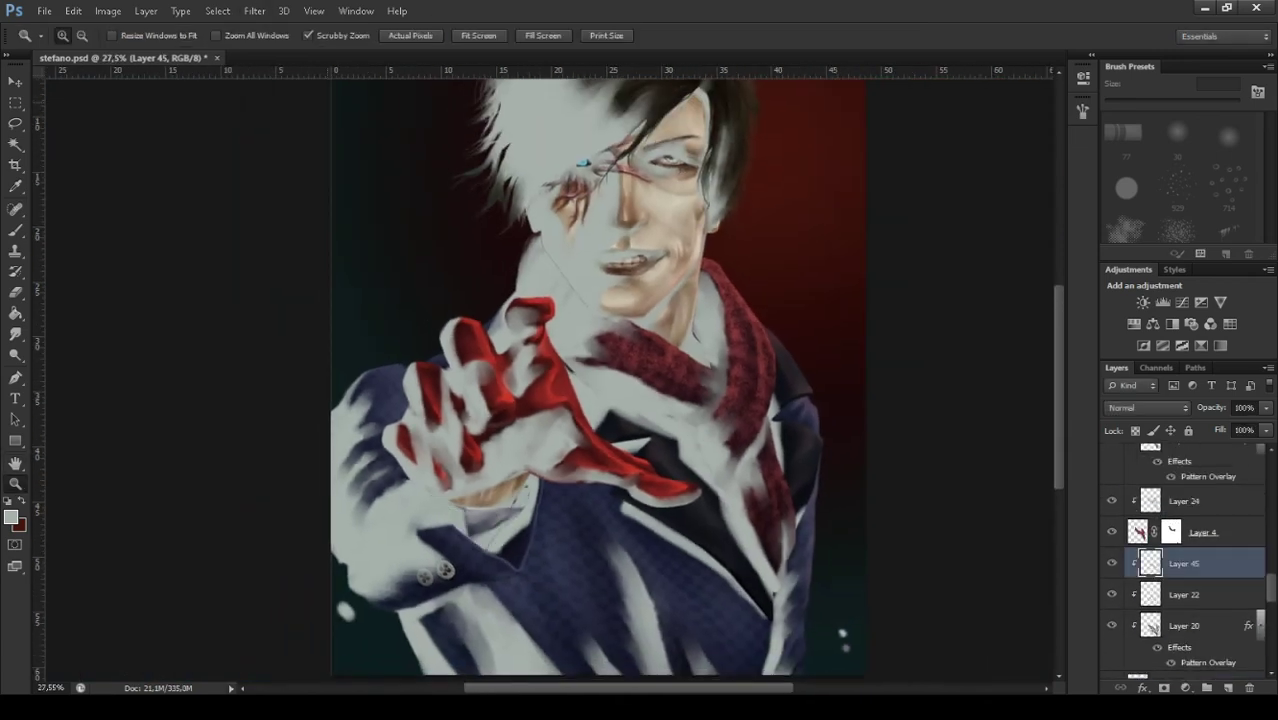
# Add a new clipped layer above Layer 25 and check Layers 24 and 46.
pyautogui.hotkey('ctrl', 'shift', 'alt', 'n')
pyautogui.hotkey('ctrl', ']')
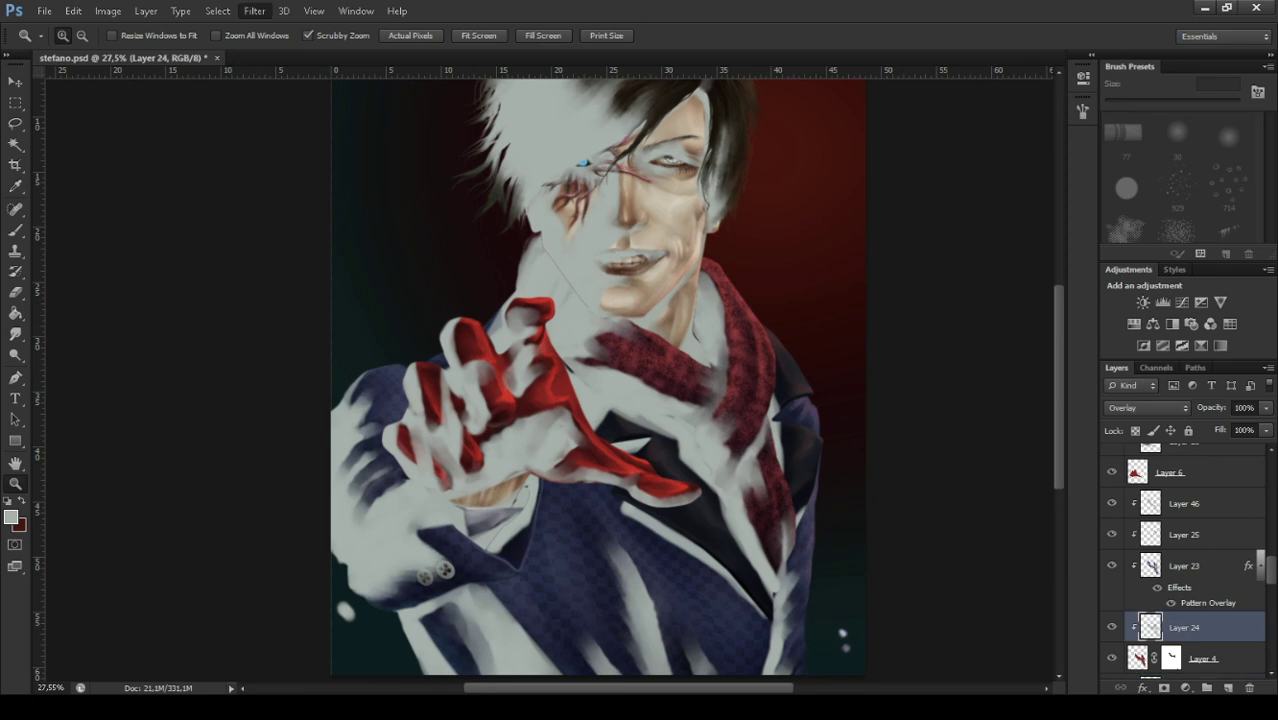
pyautogui.hotkey('ctrl', ']')
pyautogui.hotkey('ctrl', ']')
pyautogui.hotkey('alt', '[')
pyautogui.hotkey('alt', '[')
pyautogui.hotkey('alt', '[')
pyautogui.hotkey('alt', ']')
pyautogui.hotkey('alt', ']')
pyautogui.hotkey('alt', ']')
# Add more clipped painting layers, including Layer 48 and Layer 50.
pyautogui.hotkey('ctrl', 'shift', 'alt', 'n')
pyautogui.hotkey('ctrl', ']')
pyautogui.hotkey('ctrl', ']')
pyautogui.hotkey('ctrl', ']')
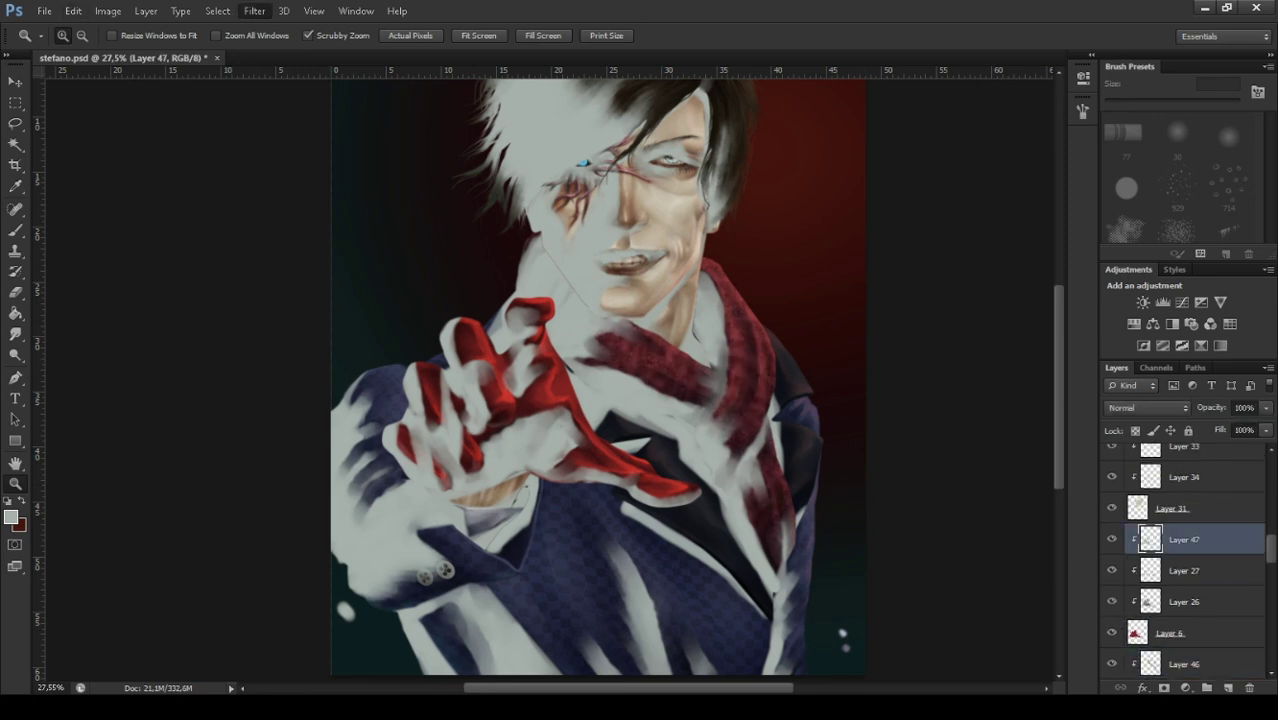
pyautogui.hotkey('ctrl', 'shift', 'alt', 'n')
pyautogui.hotkey('ctrl', ']')
pyautogui.press('h')
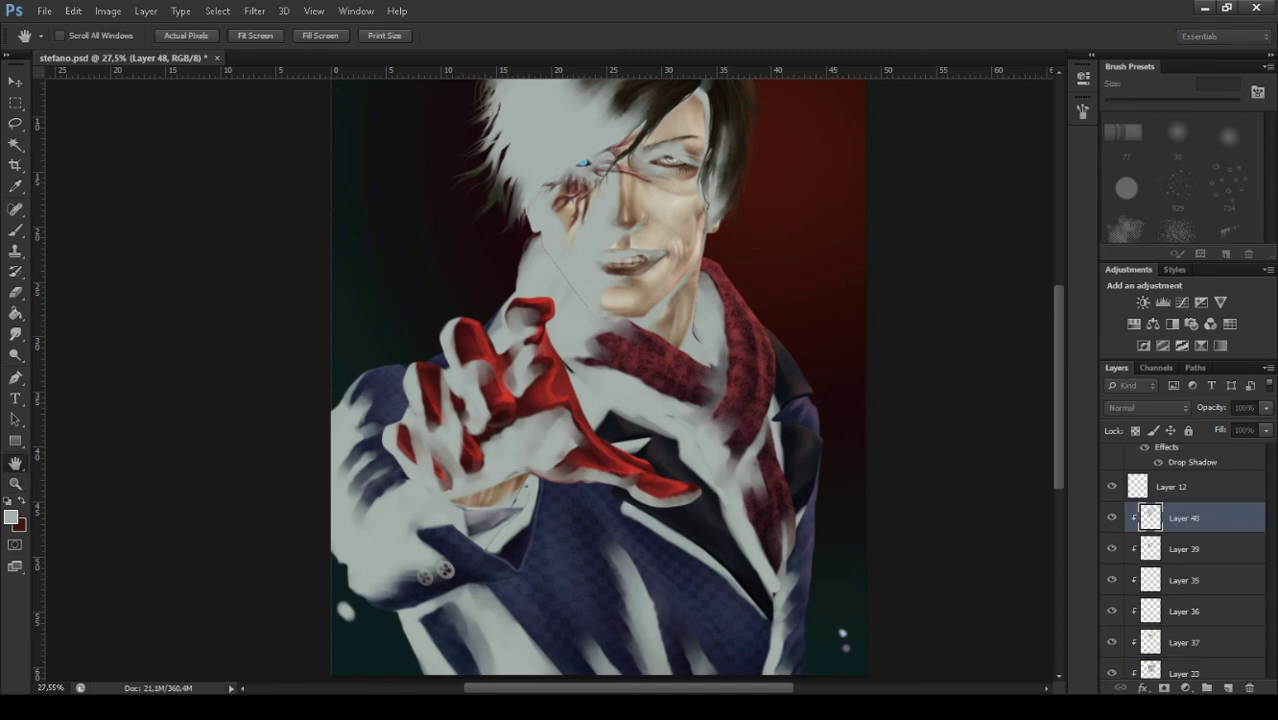
pyautogui.press('z')
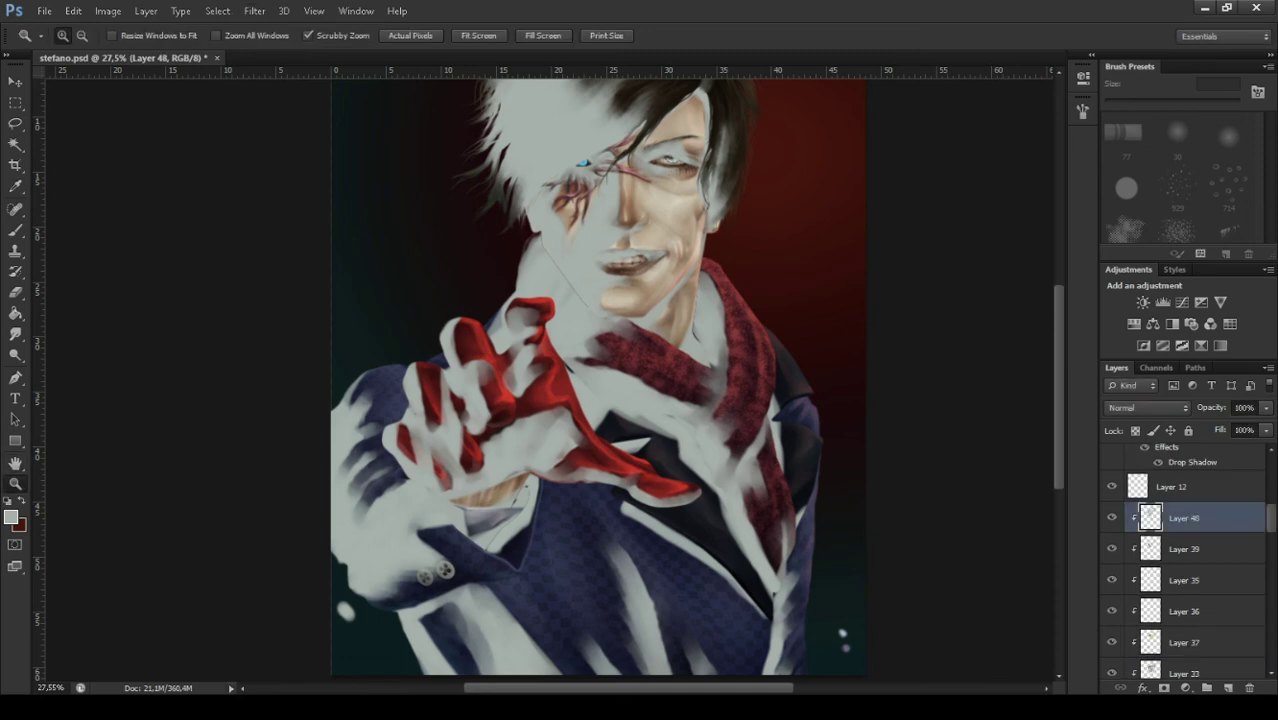
pyautogui.hotkey('ctrl', 'shift', 'alt', 'n')
pyautogui.hotkey('ctrl', ']')
pyautogui.hotkey('ctrl', ']')
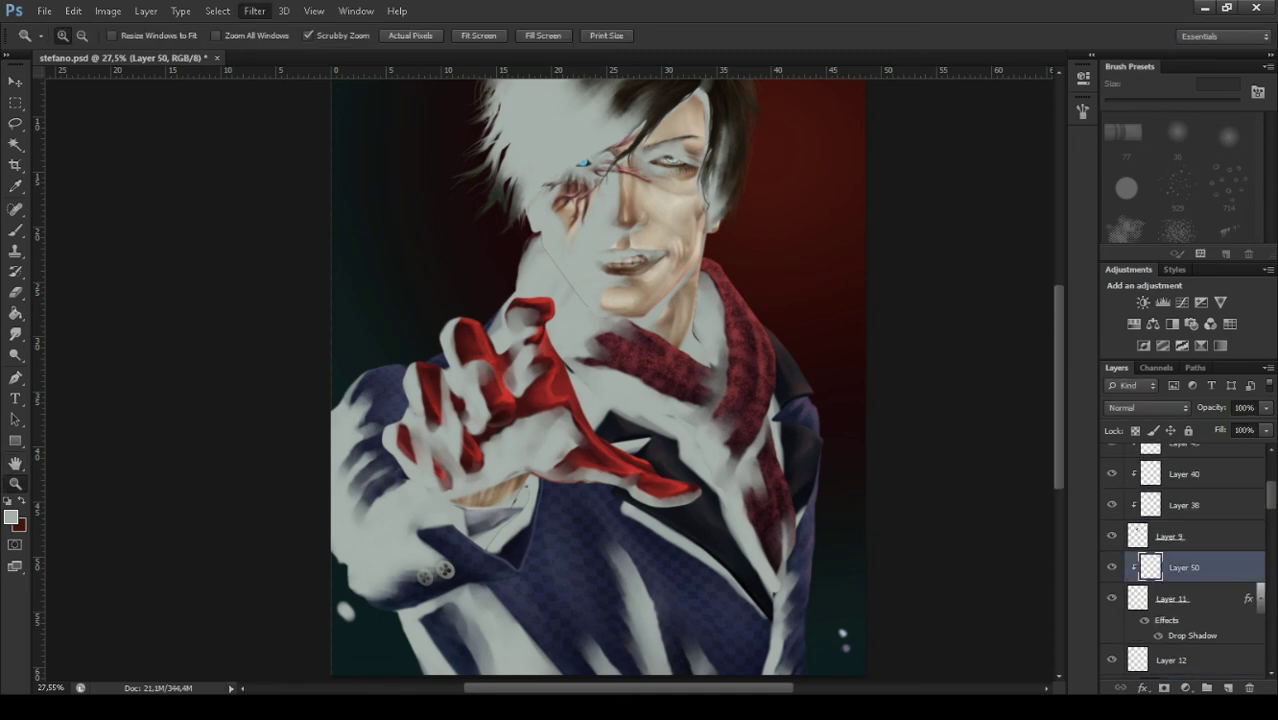
# Work through Layers 49, 14, 42, 44, 46 and 51, zooming out to check the whole portrait.
pyautogui.hotkey('alt', ']')
pyautogui.hotkey('alt', ']')
pyautogui.hotkey('alt', ']')
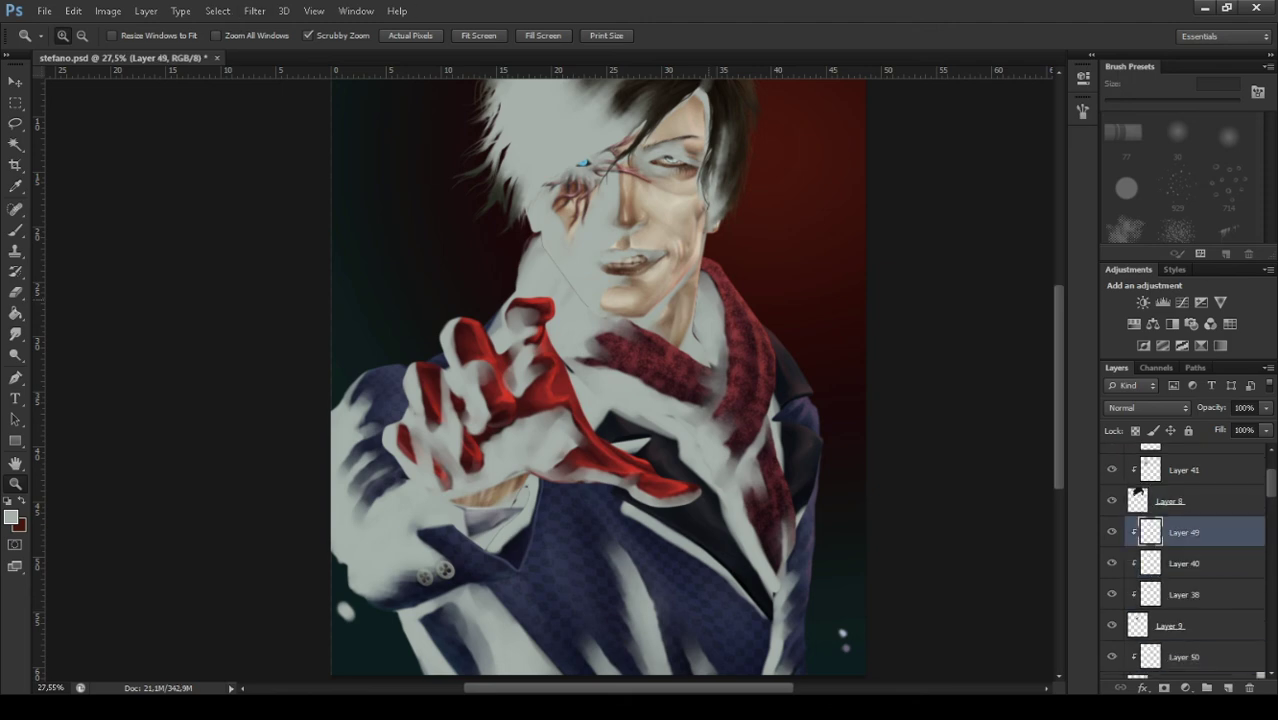
pyautogui.hotkey('alt', ']')
pyautogui.hotkey('alt', ']')
pyautogui.hotkey('alt', ']')
pyautogui.hotkey('alt', ']')
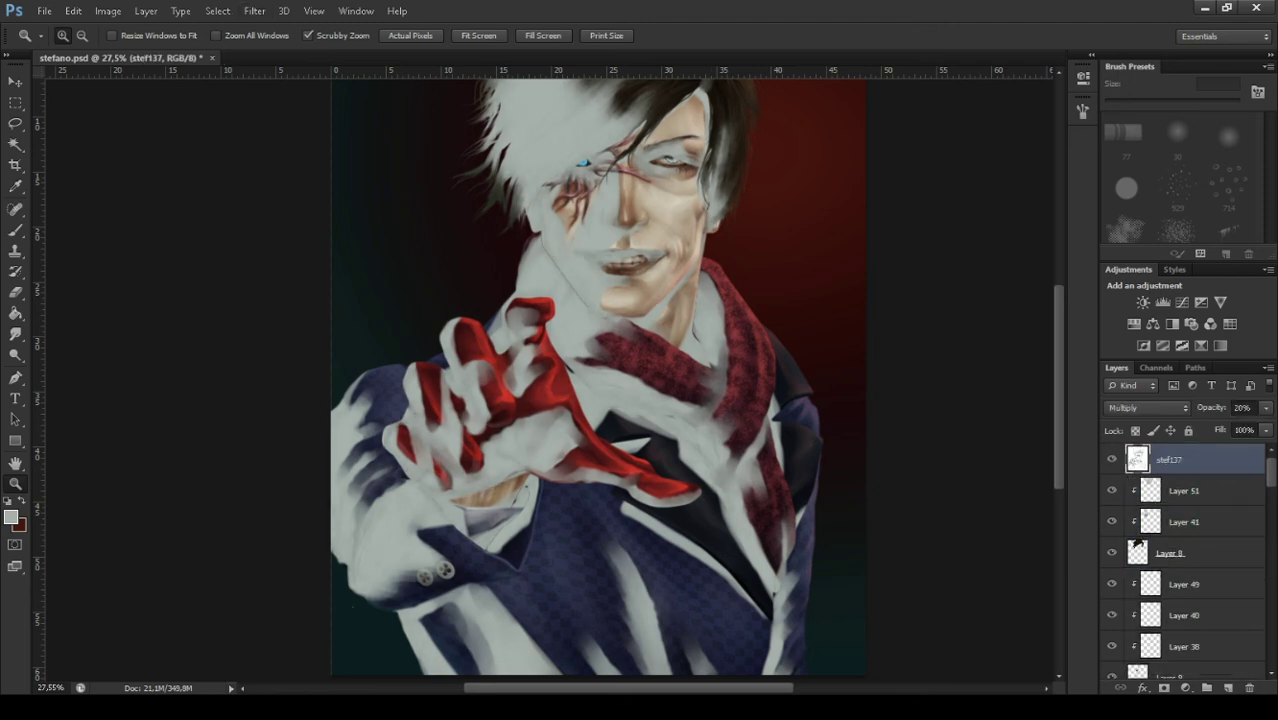
pyautogui.hotkey('ctrl', '-')
pyautogui.hotkey('ctrl', '-')
pyautogui.hotkey('alt', '[')
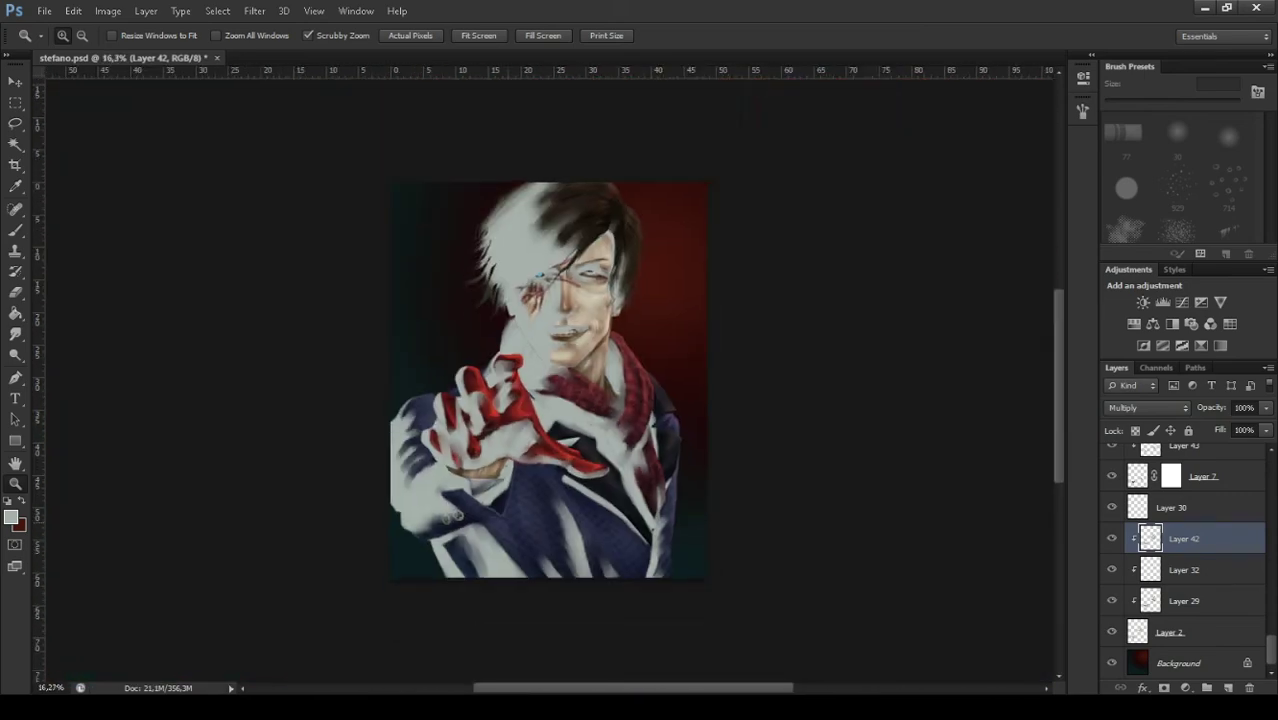
pyautogui.hotkey('alt', ']')
pyautogui.hotkey('alt', ']')
pyautogui.hotkey('alt', ']')
pyautogui.hotkey('alt', ']')
pyautogui.hotkey('alt', ']')
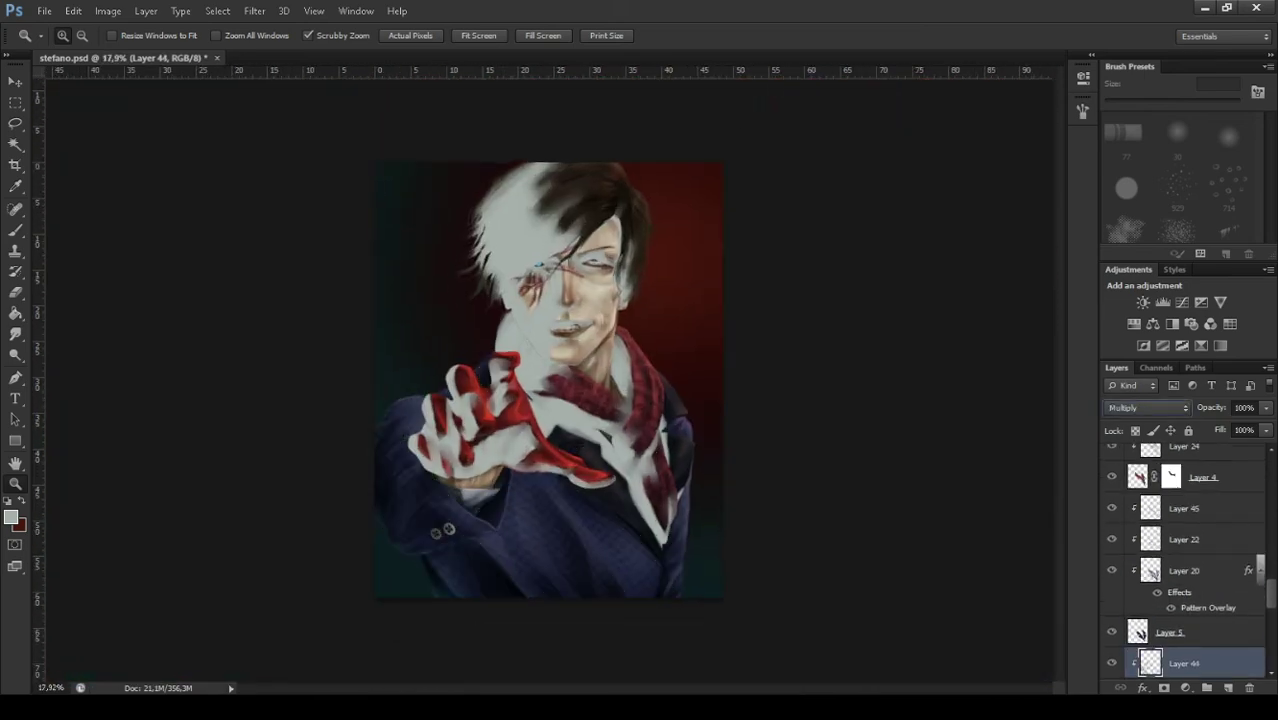
pyautogui.hotkey('alt', ']')
pyautogui.hotkey('alt', ']')
pyautogui.hotkey('alt', ']')
pyautogui.hotkey('alt', ']')
pyautogui.hotkey('alt', ']')
pyautogui.hotkey('alt', ']')
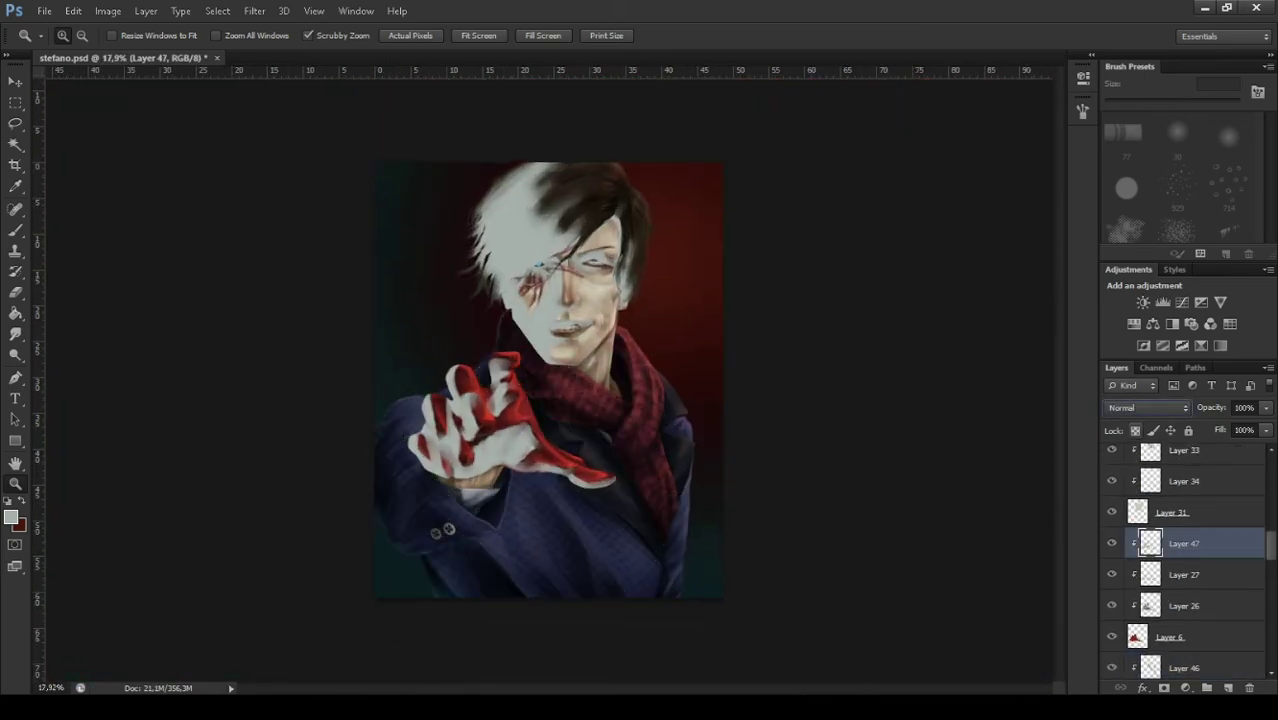
pyautogui.hotkey('alt', ']')
pyautogui.hotkey('alt', ']')
pyautogui.hotkey('alt', ']')
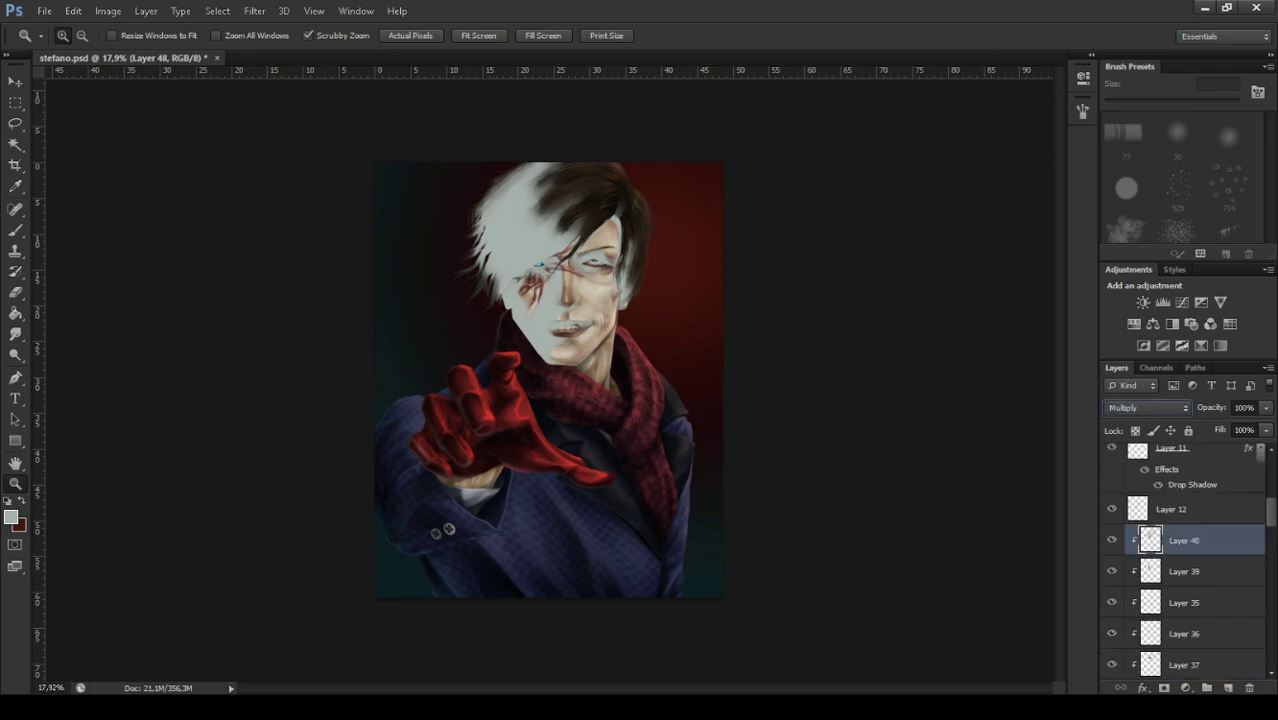
pyautogui.hotkey('alt', ']')
pyautogui.hotkey('alt', ']')
pyautogui.hotkey('alt', ']')
pyautogui.hotkey('alt', ']')
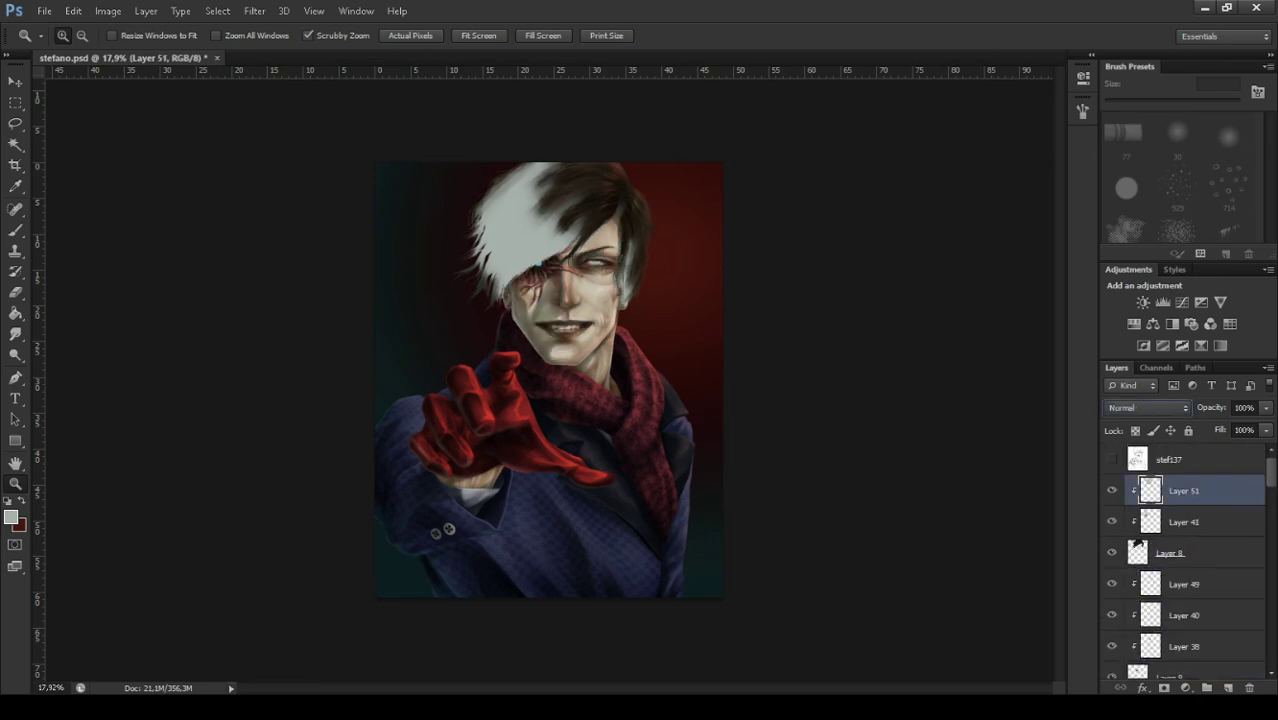
pyautogui.hotkey('alt', ']')
pyautogui.hotkey('ctrl', '-')
pyautogui.hotkey('ctrl', '+')
# Burn deeper shadows around the nose, mouth and left cheek.
pyautogui.hotkey('alt', '[')
pyautogui.hotkey('alt', '[')
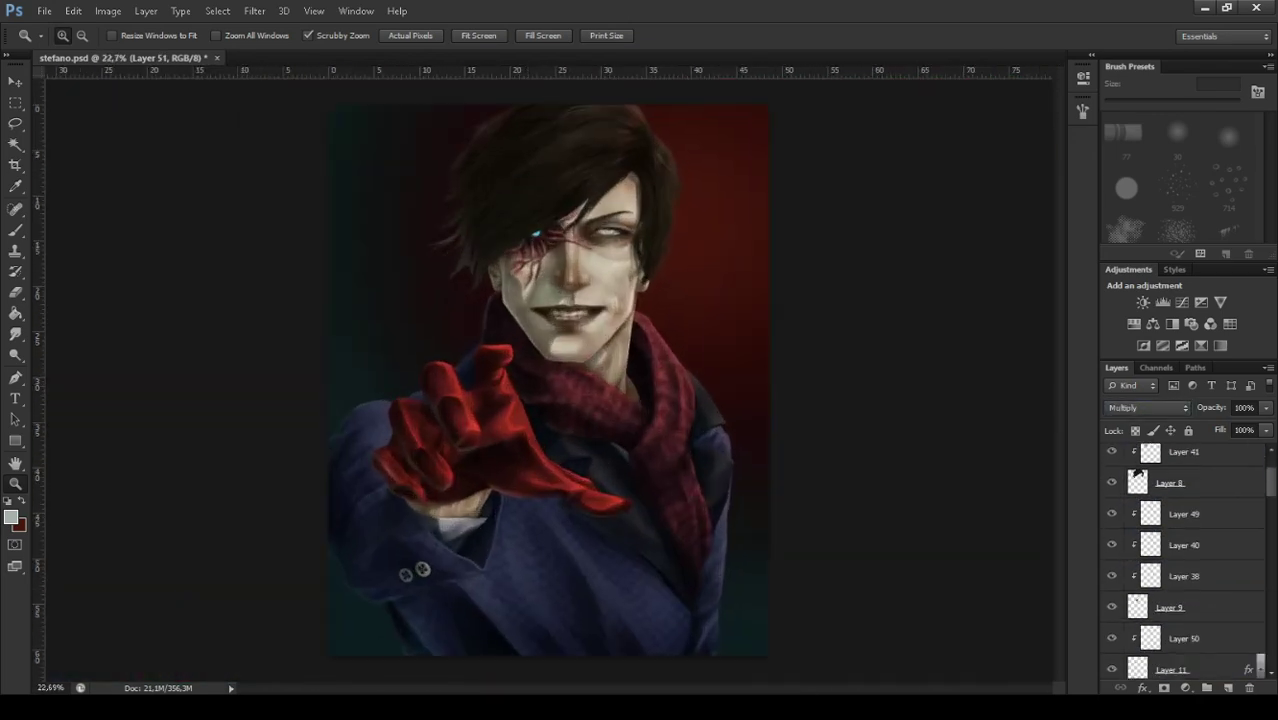
pyautogui.hotkey('alt', '[')
pyautogui.press('r')
pyautogui.scroll(2, 545, 380)
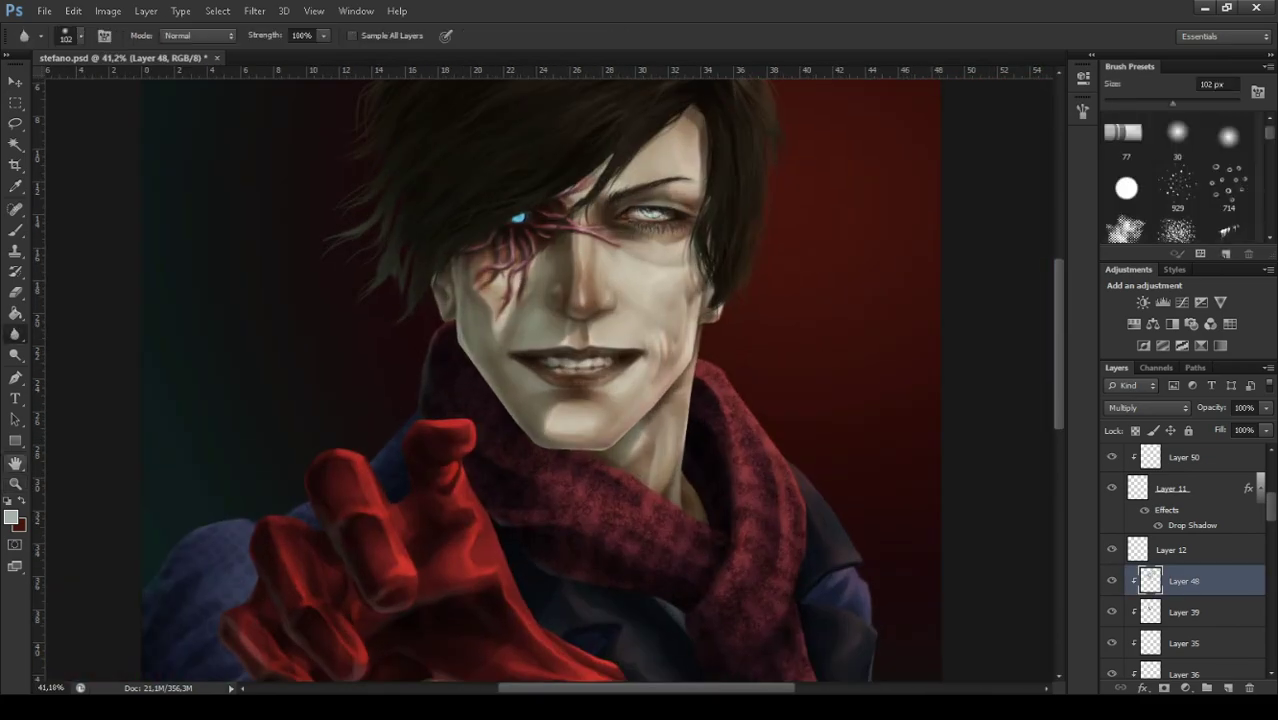
pyautogui.press('o')
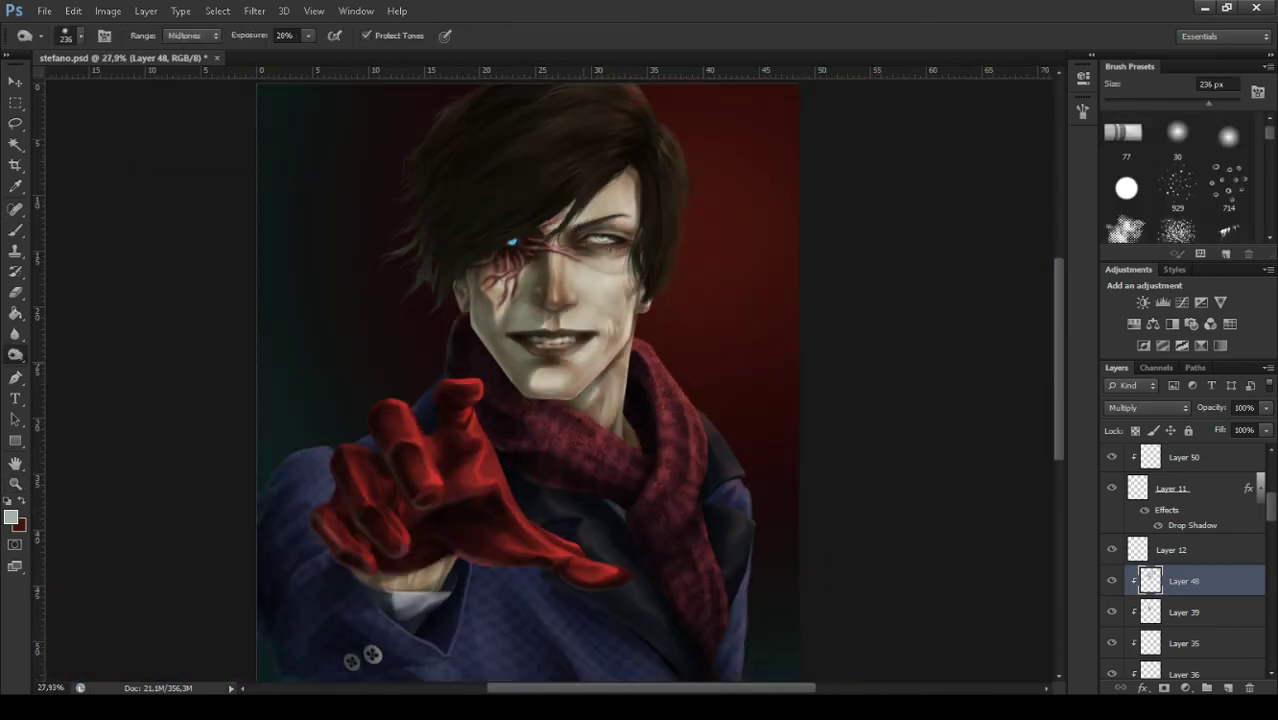
pyautogui.moveTo(514, 346)
pyautogui.mouseDown()
pyautogui.moveTo(534, 290)
pyautogui.moveTo(472, 318)
pyautogui.mouseUp()
# Work through Layers 42, 43, 44 and 46 to touch up the face.
pyautogui.hotkey('alt', '[')
pyautogui.hotkey('alt', '[')
pyautogui.hotkey('alt', '[')
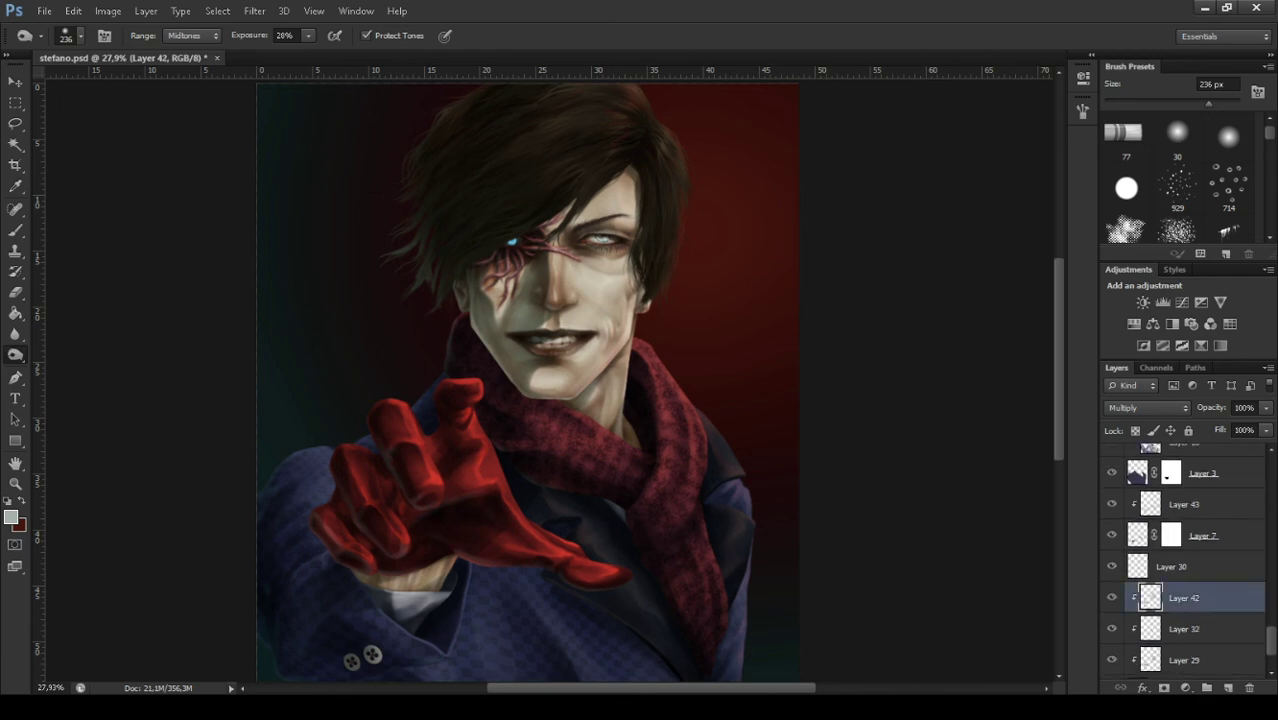
pyautogui.hotkey('alt', '[')
pyautogui.hotkey('alt', '[')
pyautogui.hotkey('alt', ']')
pyautogui.hotkey('alt', ']')
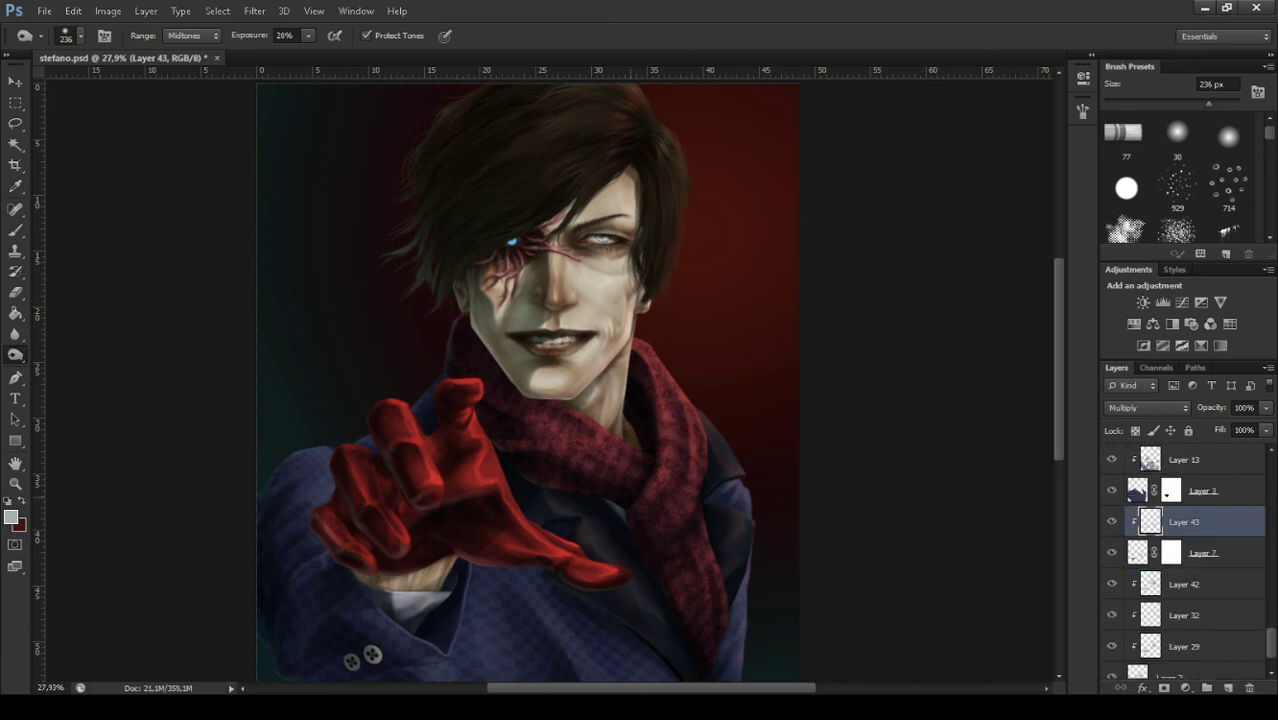
pyautogui.hotkey('alt', ']')
pyautogui.hotkey('alt', ']')
pyautogui.hotkey('alt', ']')
pyautogui.scroll(-4, 528, 380)
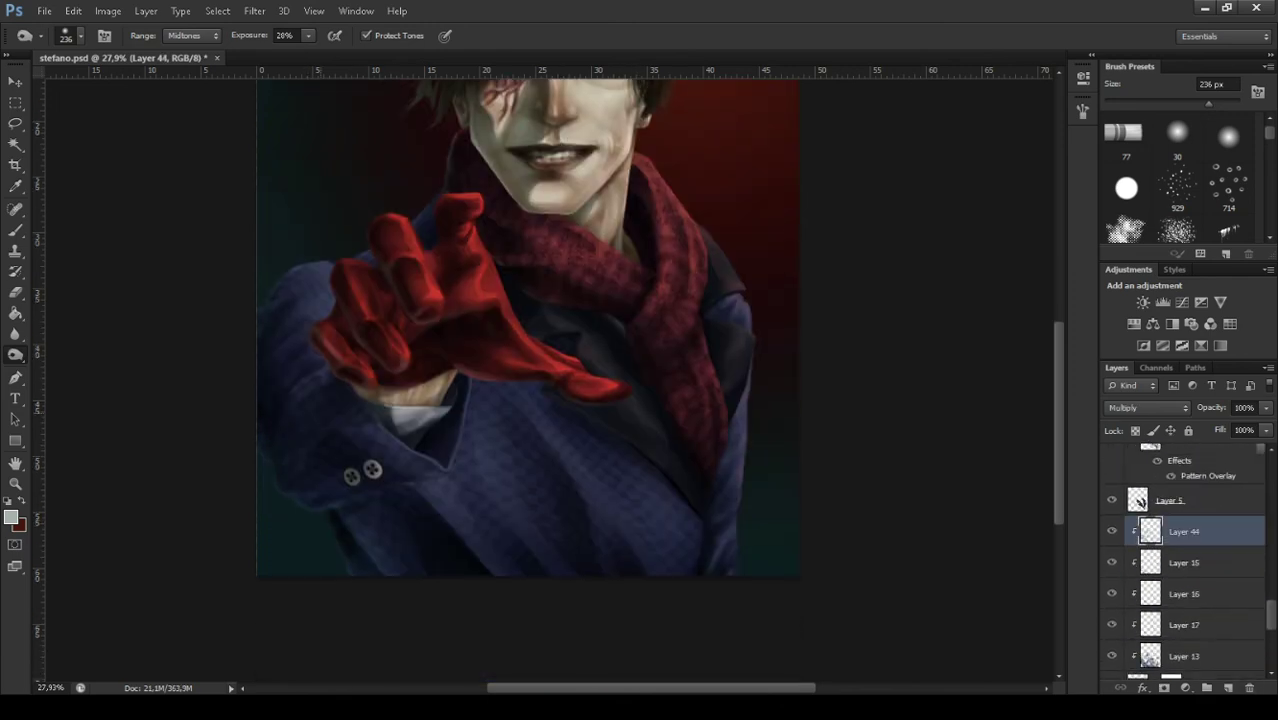
pyautogui.scroll(3, 528, 380)
pyautogui.hotkey('alt', ']')
pyautogui.hotkey('alt', ']')
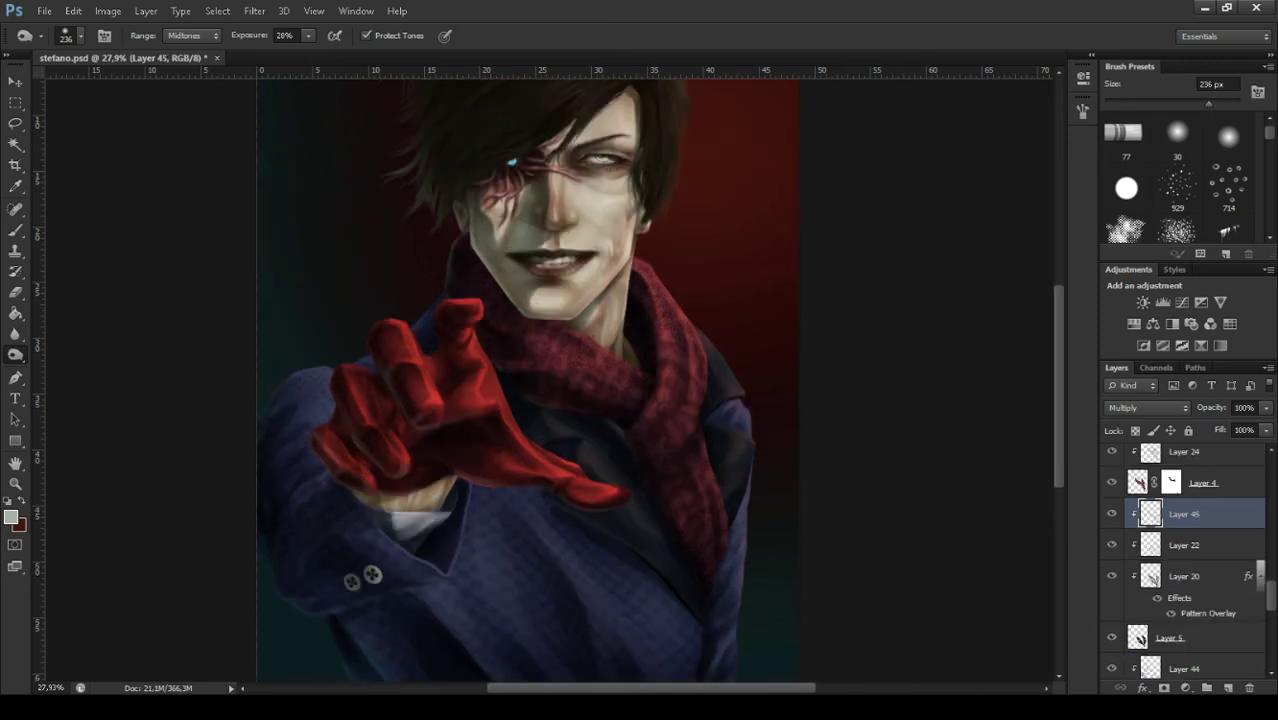
pyautogui.hotkey('alt', ']')
pyautogui.hotkey('alt', ']')
pyautogui.hotkey('alt', ']')
pyautogui.hotkey('alt', ']')
pyautogui.hotkey('alt', ']')
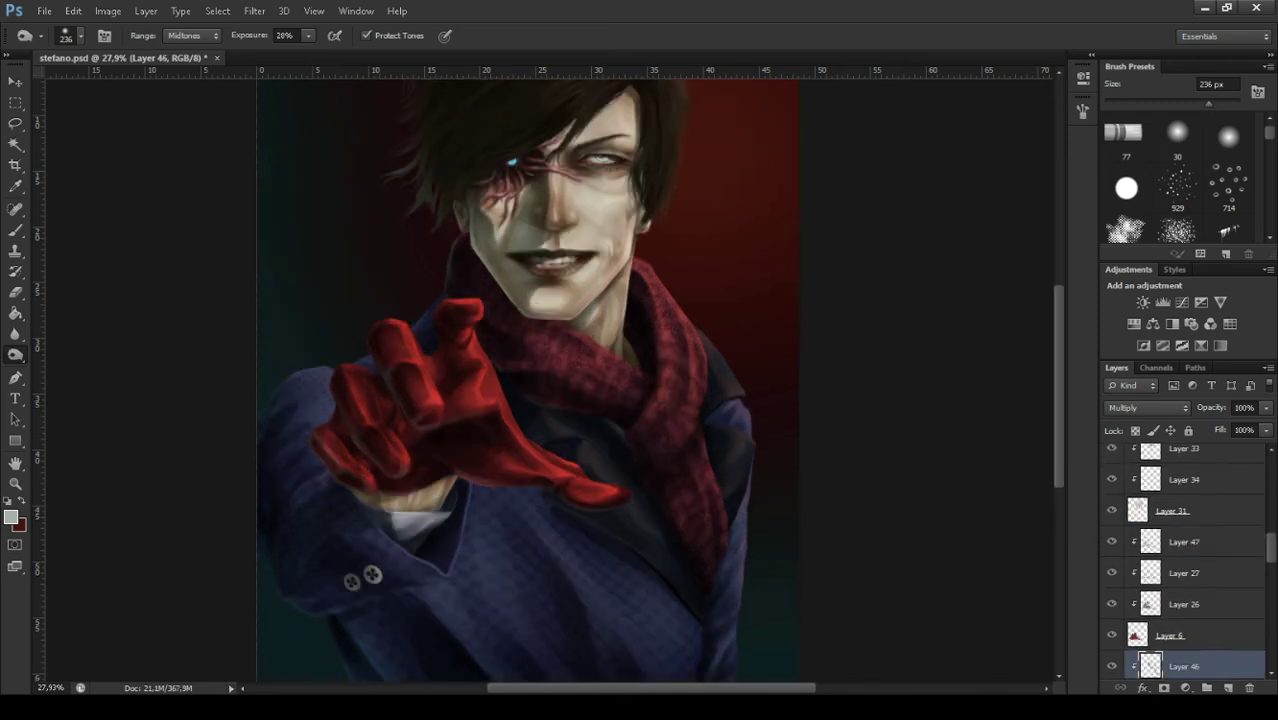
pyautogui.hotkey('alt', ']')
pyautogui.hotkey('alt', ']')
# Soften edges on Layer 51 with Blur and Smudge, sampling colours and adding brush strokes.
pyautogui.press('r')
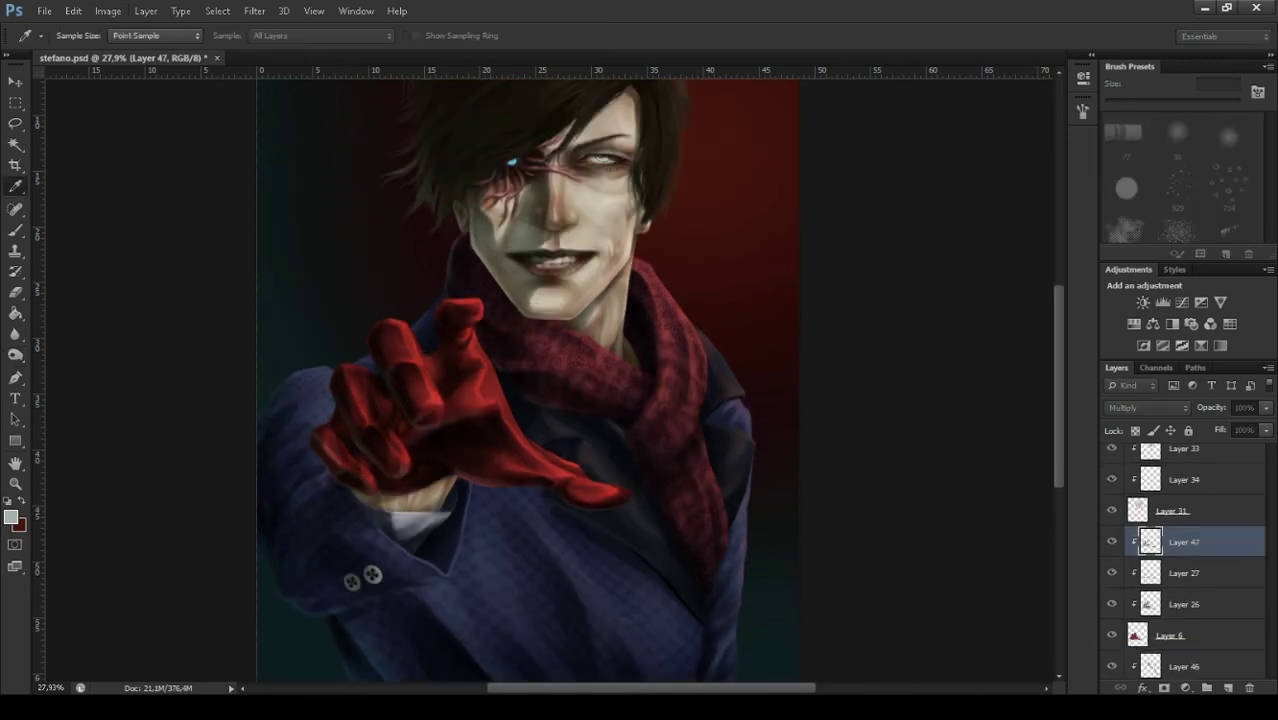
pyautogui.hotkey('shift', 'r')
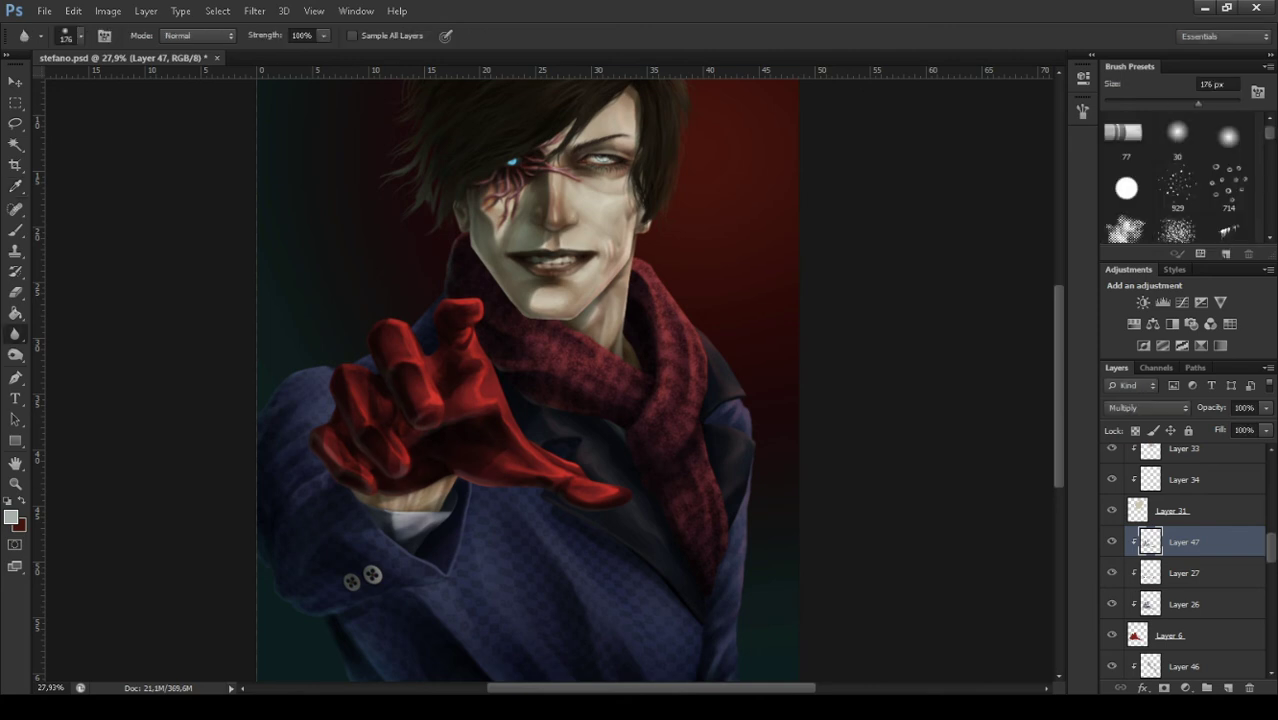
pyautogui.hotkey('shift', 'r')
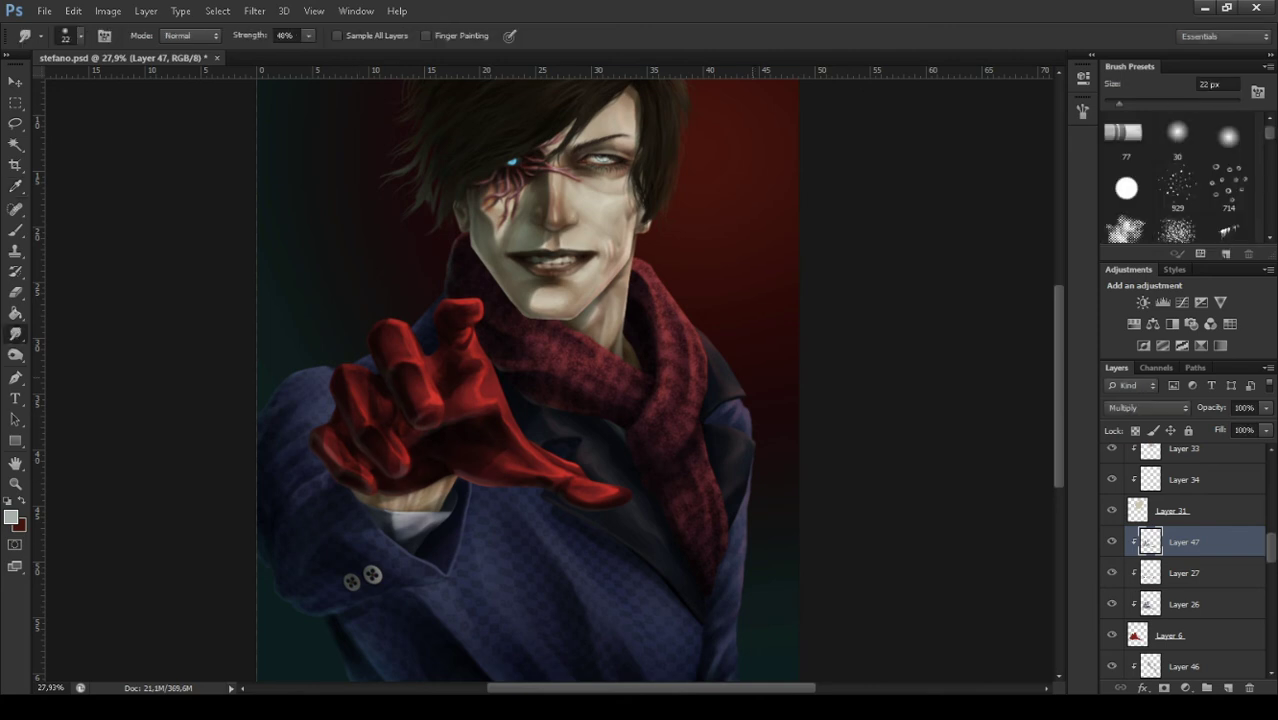
pyautogui.scroll(3, 528, 380)
pyautogui.hotkey('alt', ']')
pyautogui.hotkey('alt', ']')
pyautogui.hotkey('alt', ']')
pyautogui.hotkey('alt', ']')
pyautogui.hotkey('alt', ']')
pyautogui.hotkey('alt', ']')
pyautogui.hotkey('alt', ']')
pyautogui.hotkey('alt', ']')
pyautogui.hotkey('alt', ']')
pyautogui.press('i')
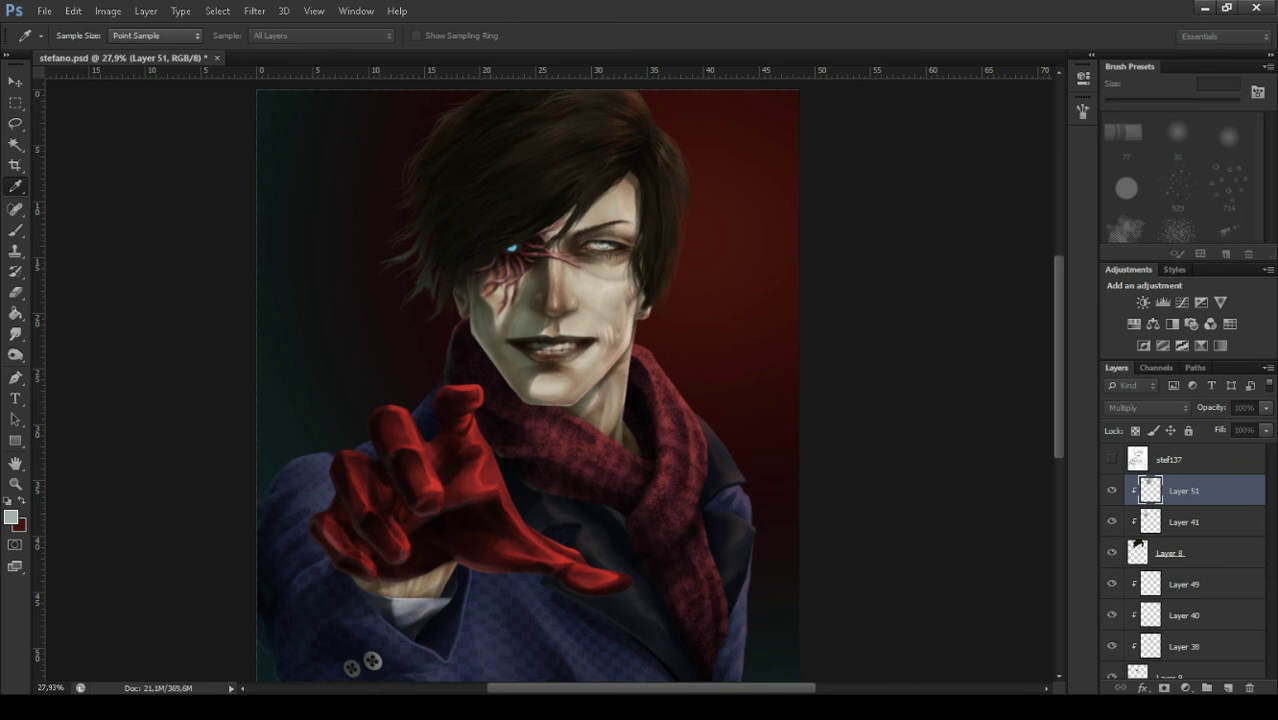
pyautogui.press('b')
pyautogui.press('r')
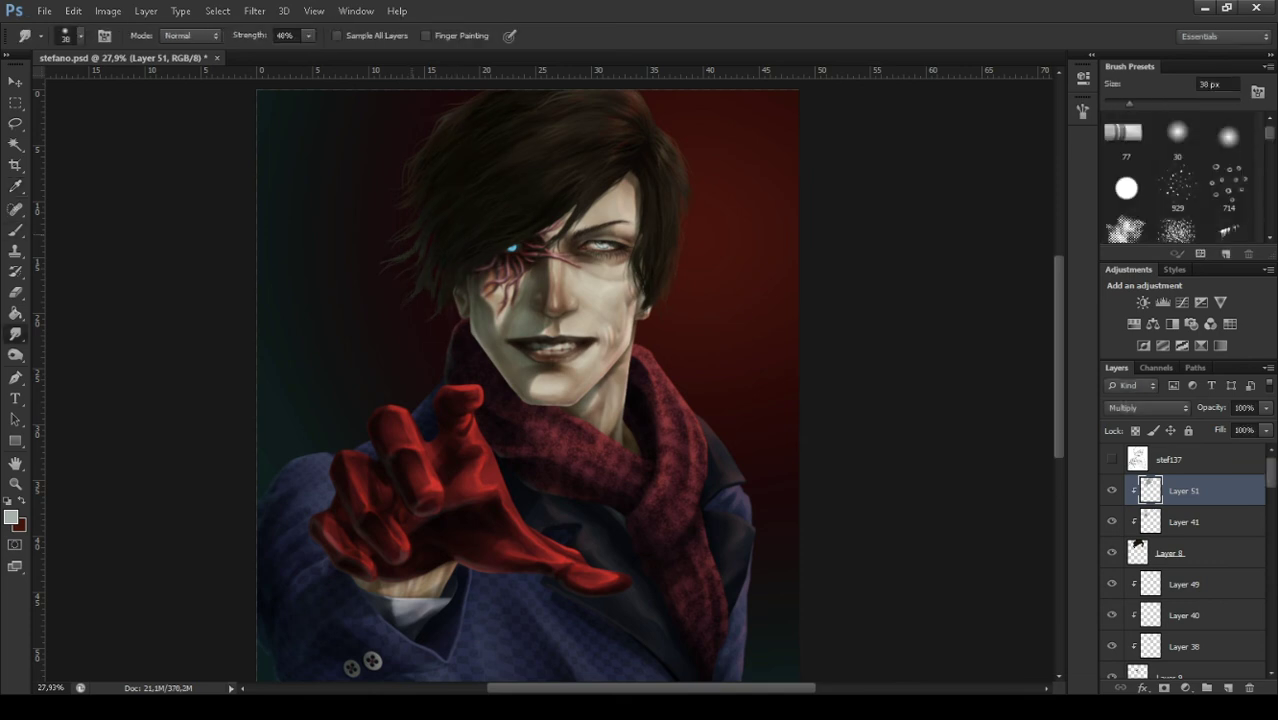